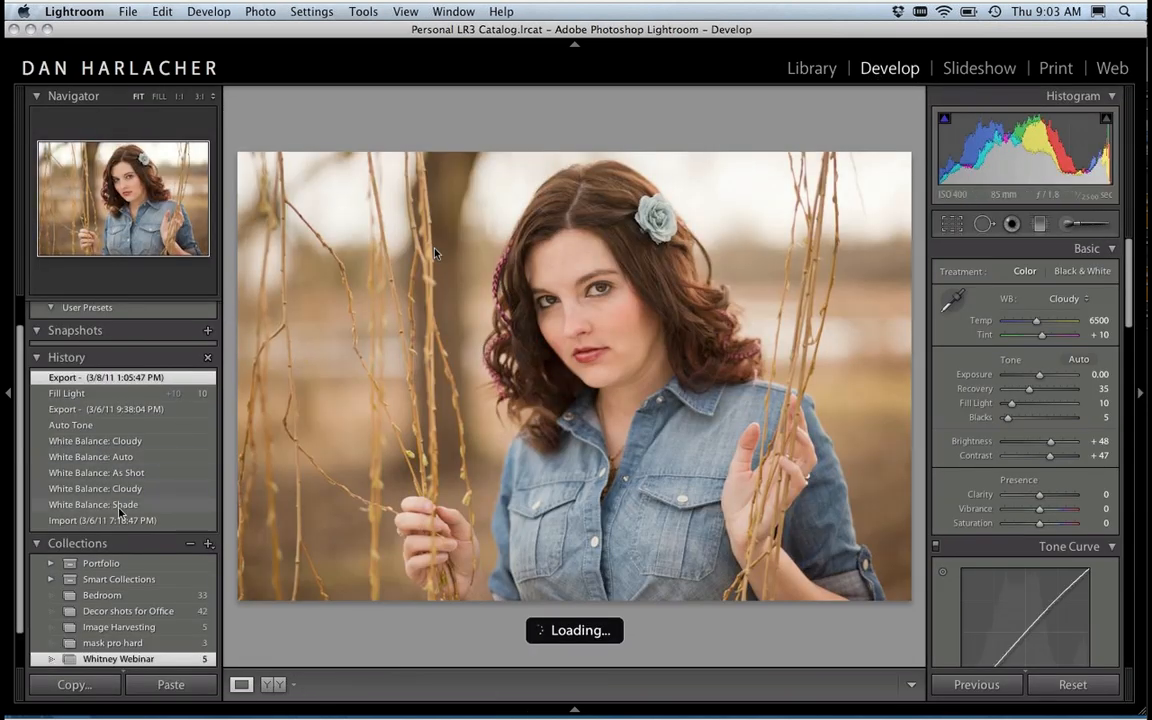
Step: Review the portrait's develop history from the Import state through White Balance: Cloudy and Auto Tone to Fill Light
left_click(130, 521)
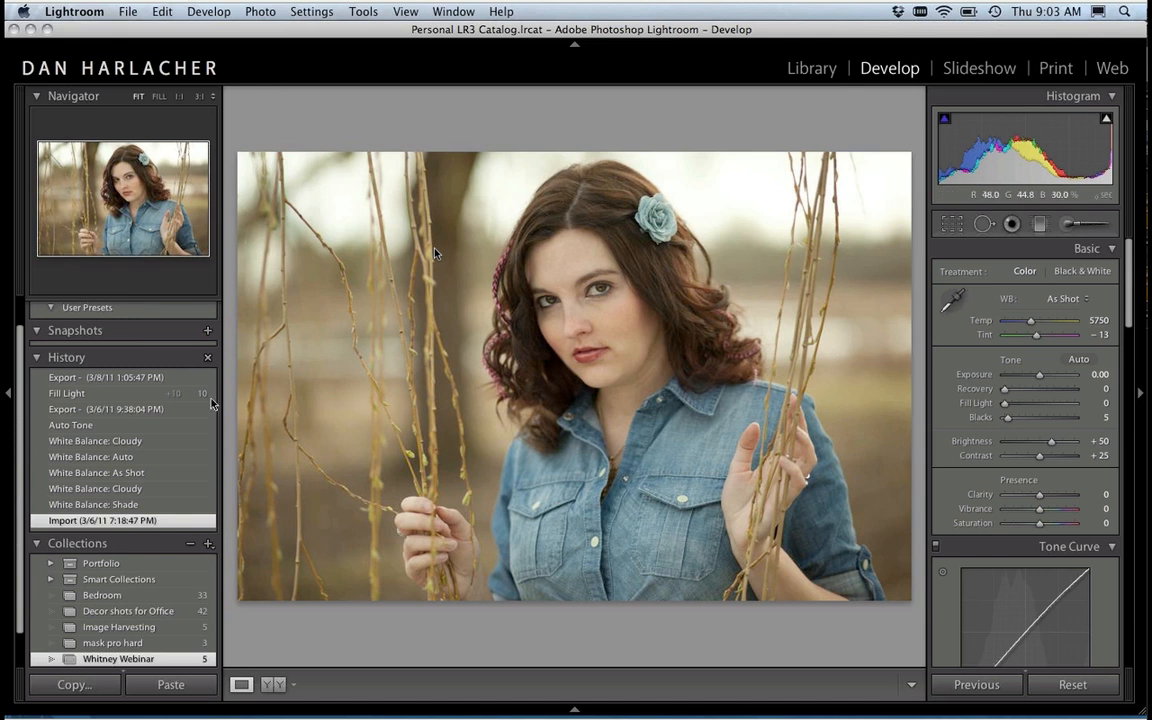
left_click(92, 442)
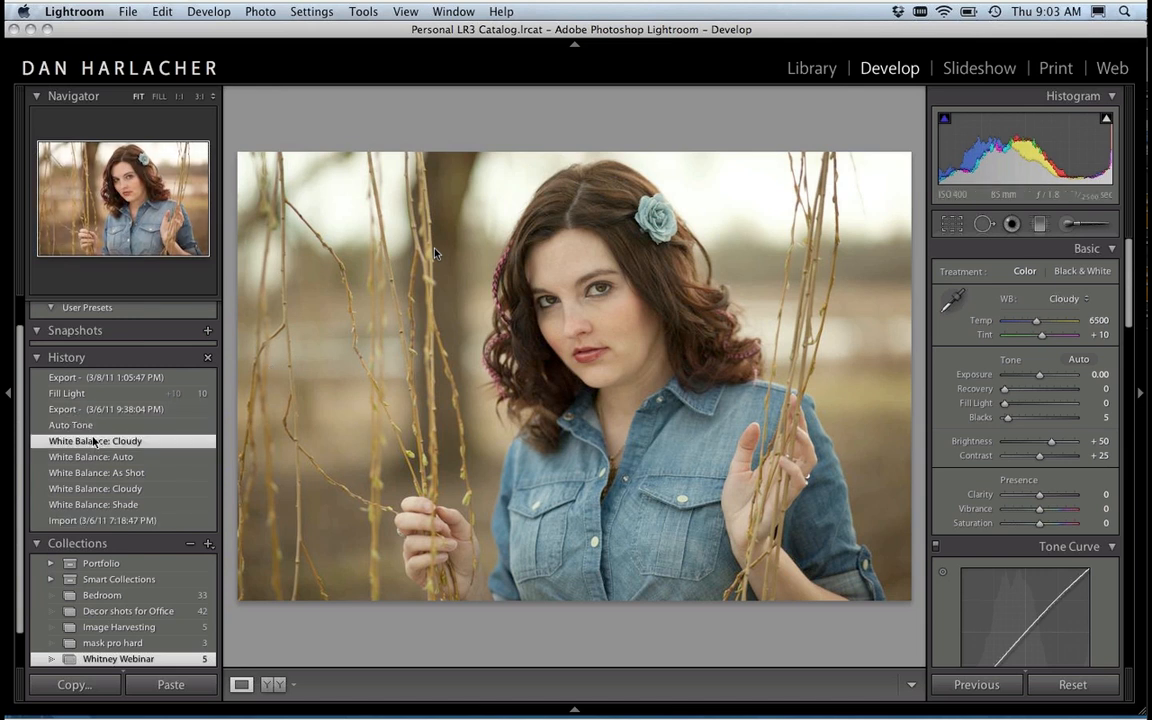
left_click(87, 424)
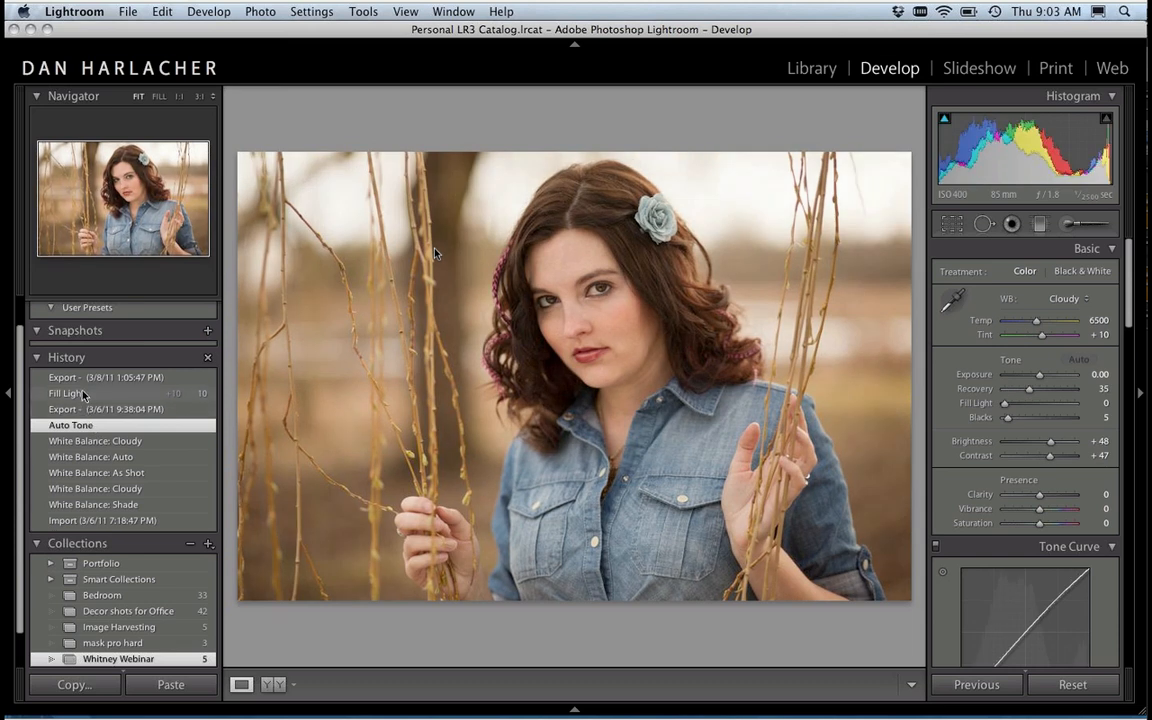
left_click(84, 394)
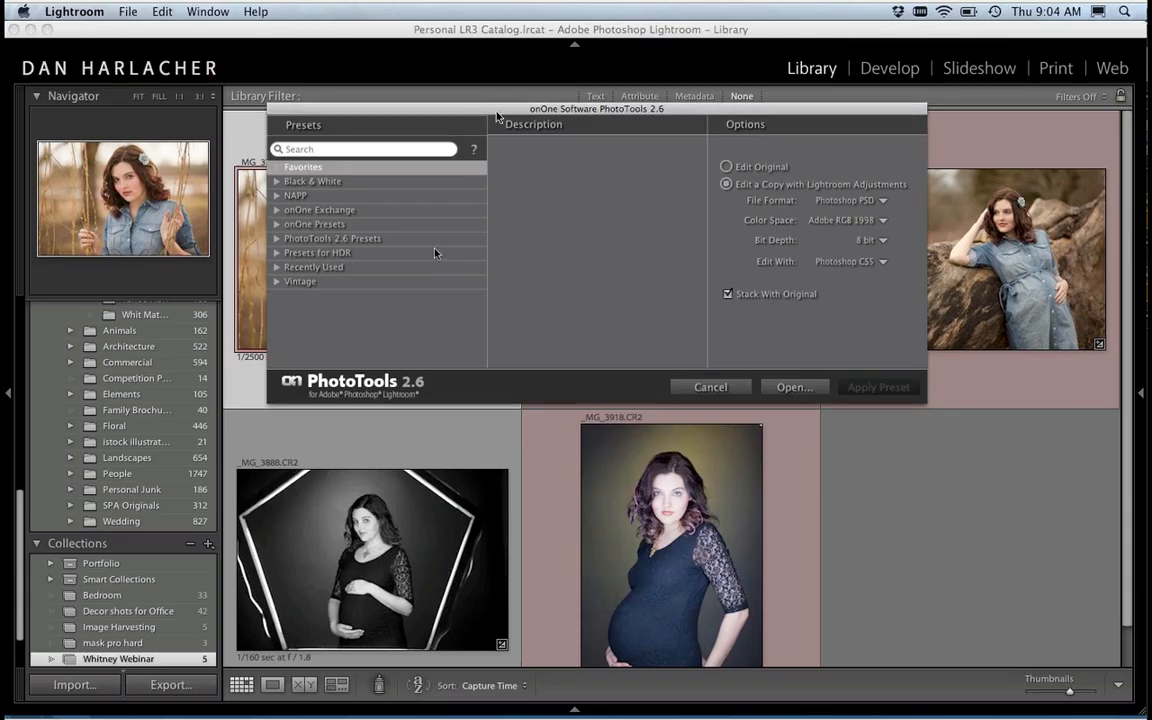
Step: Preview the Vintage preset 45 Speed in its before and after views, moving the PhotoTools dialog slightly down
left_click_drag(496, 110, 495, 145)
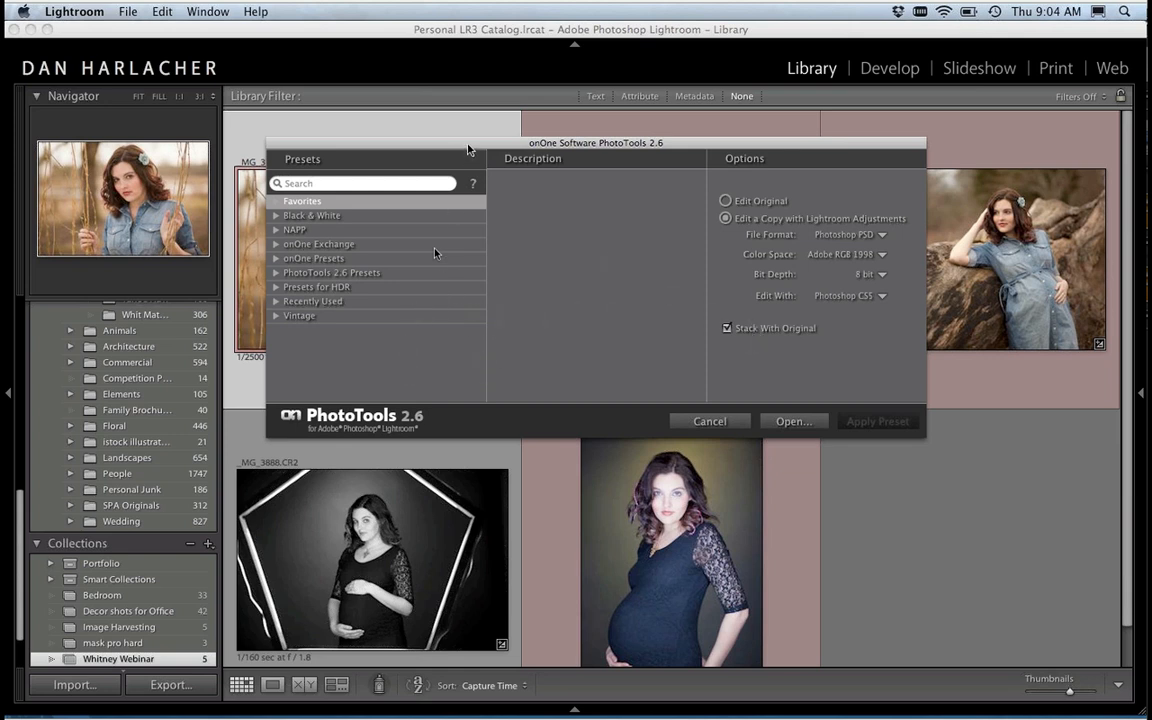
left_click_drag(467, 146, 466, 156)
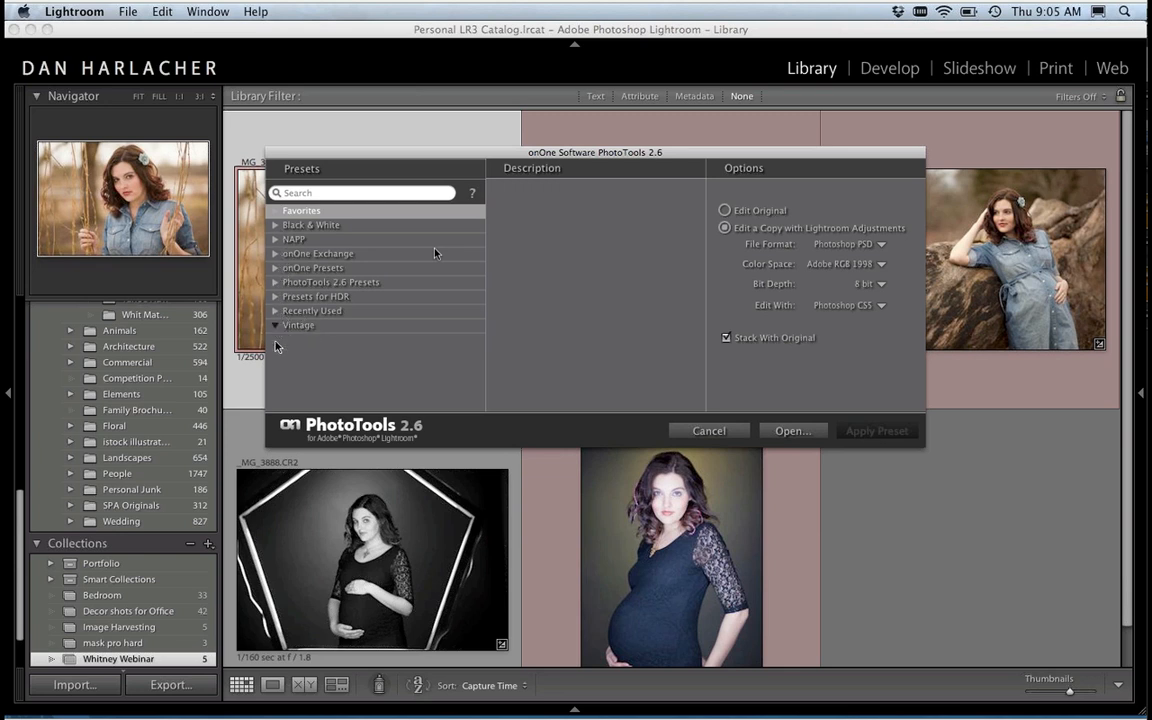
left_click(277, 327)
left_click(315, 341)
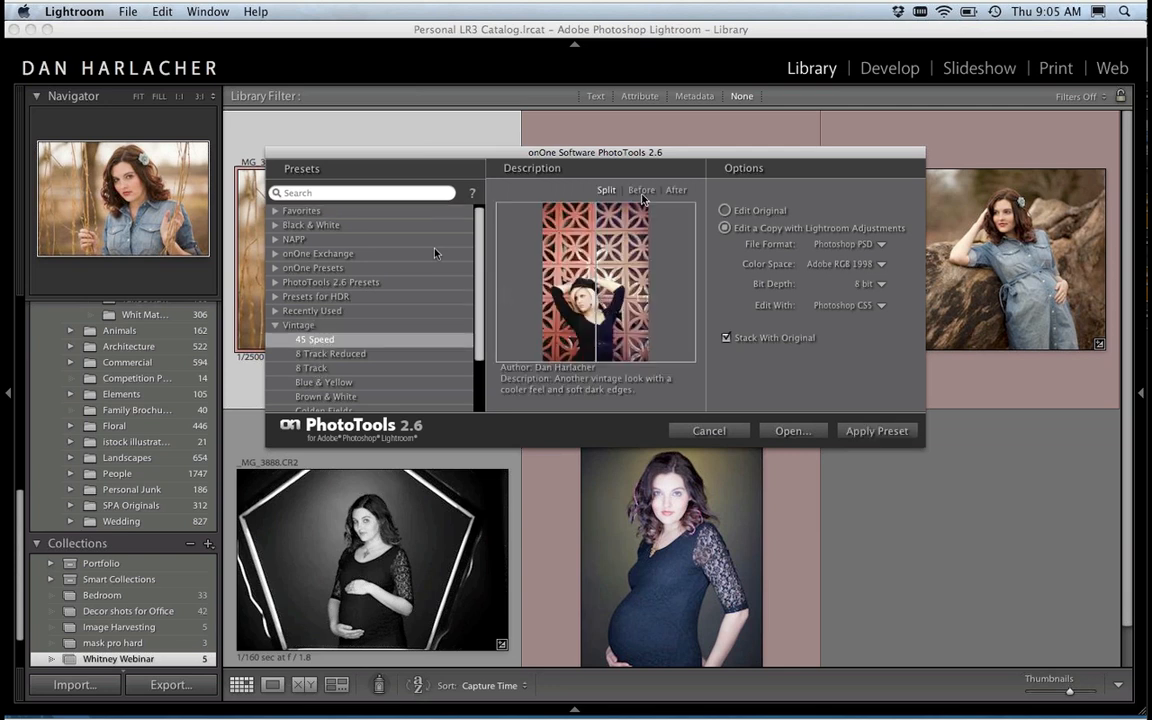
left_click(641, 190)
left_click(676, 190)
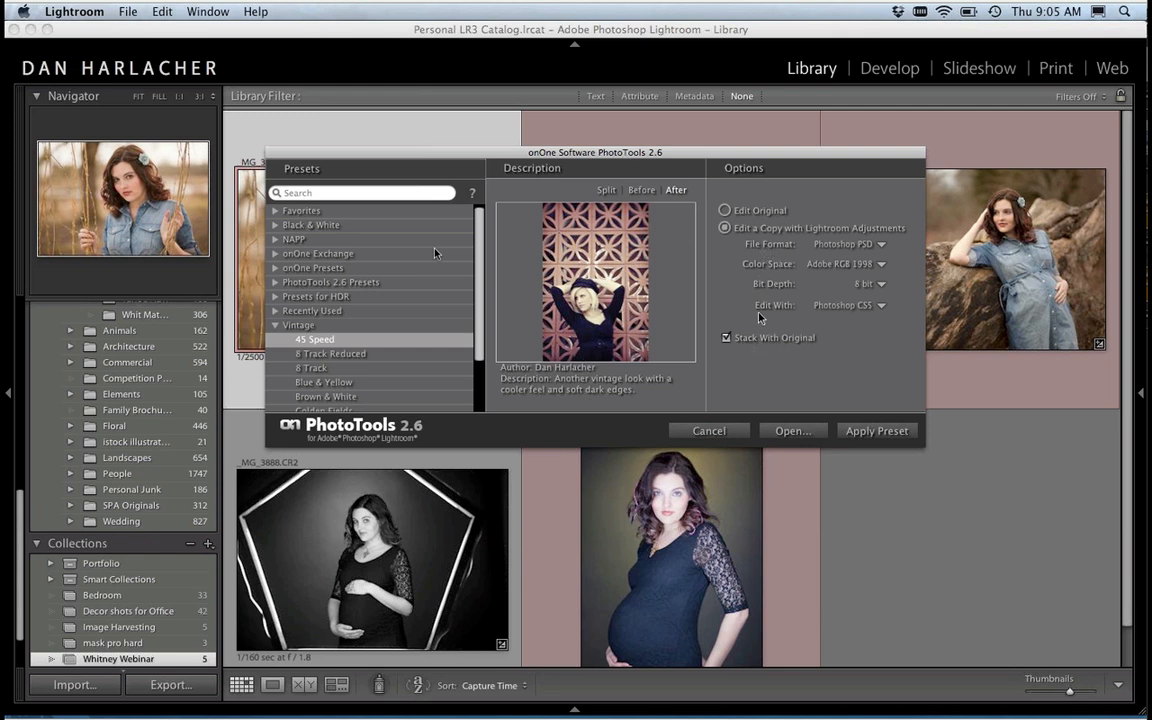
Step: Deselect the preset, open a copy of the photo in the full PhotoTools interface, and switch to Photoshop CS5.1
left_click(311, 212)
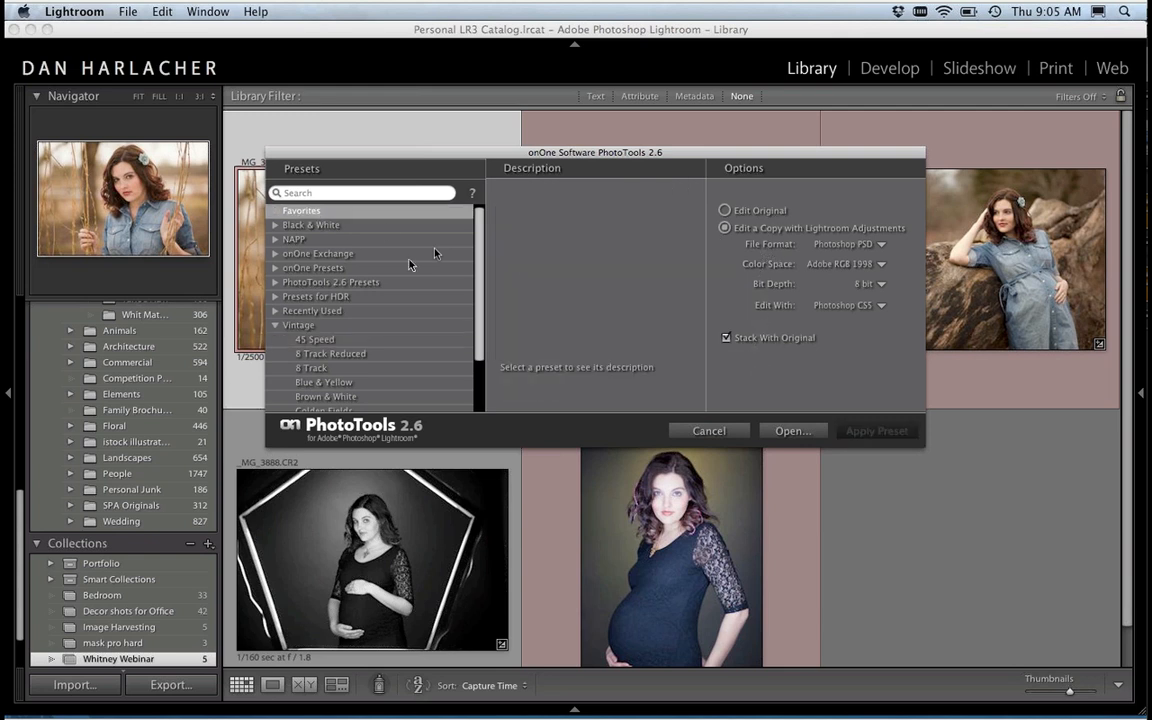
left_click(791, 431)
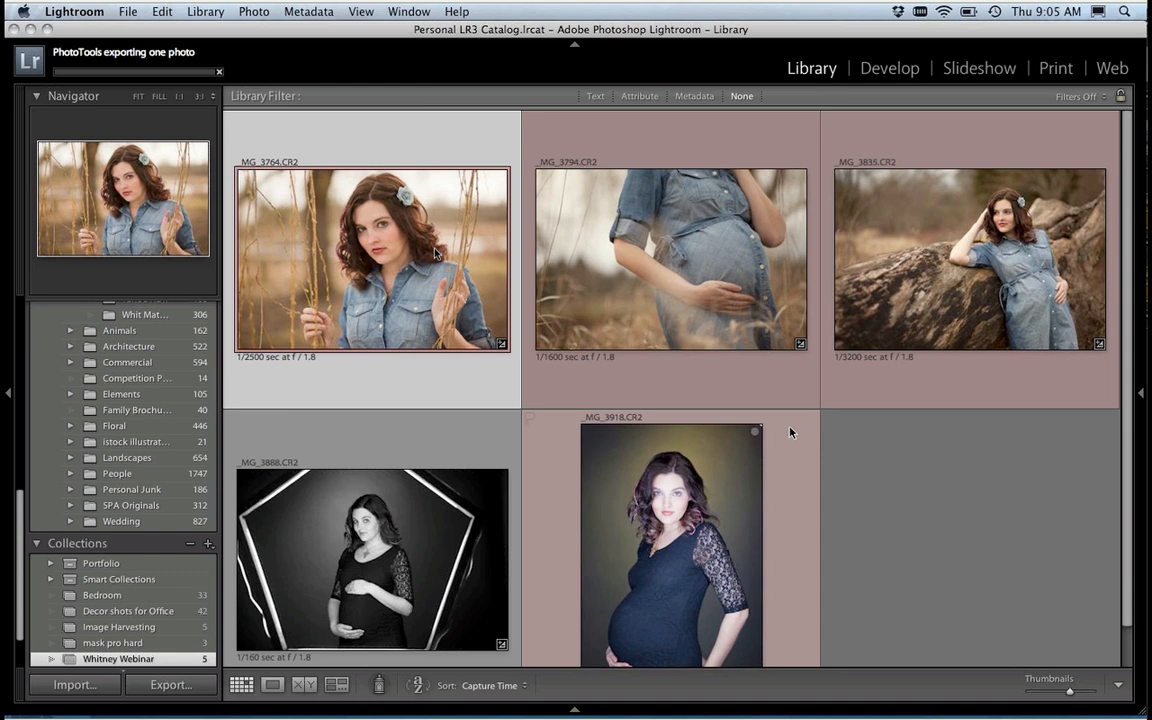
mouse_move(652, 690)
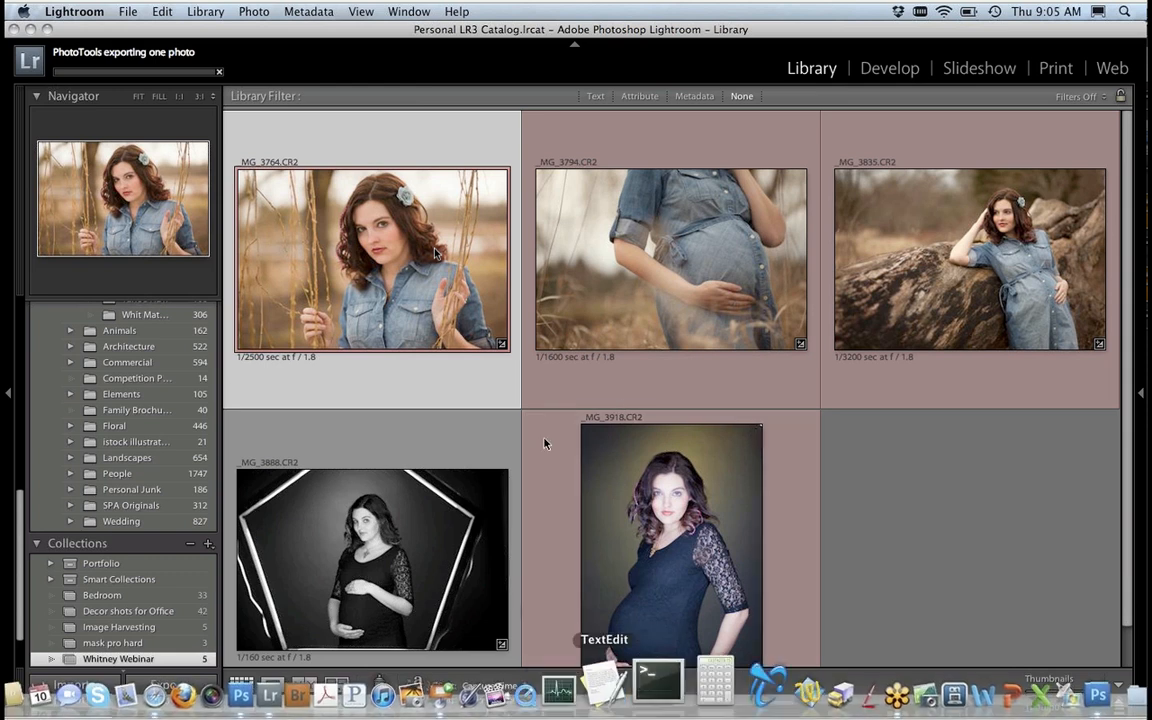
mouse_move(298, 678)
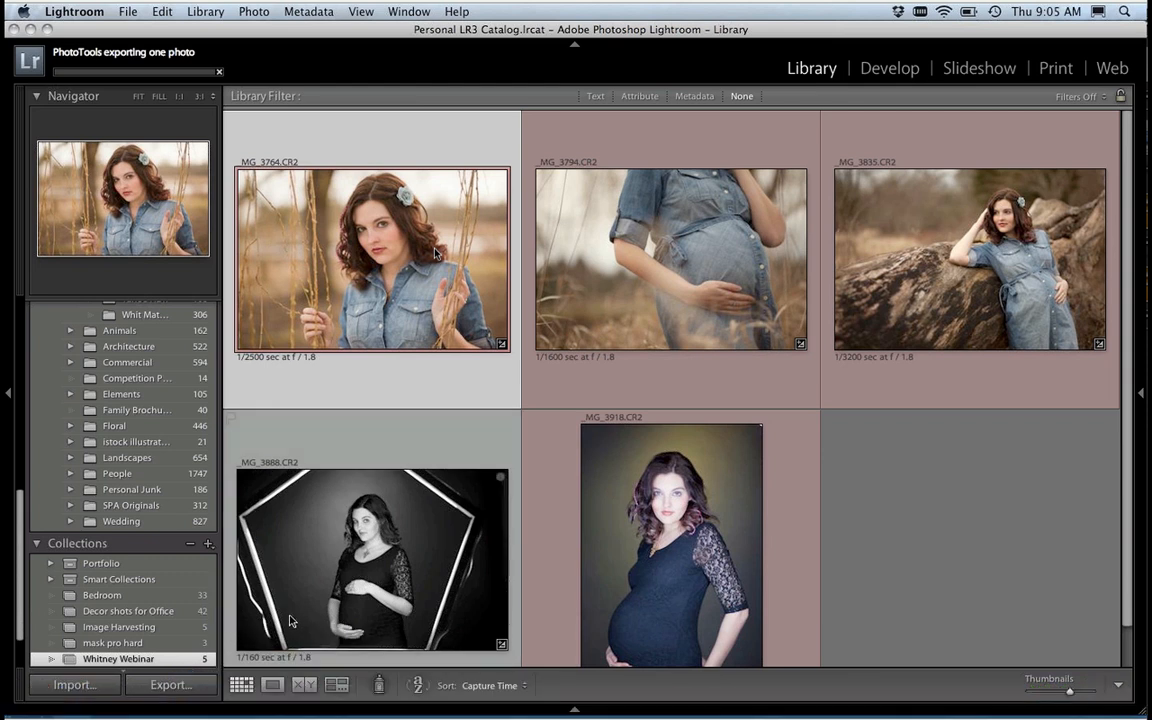
mouse_move(302, 717)
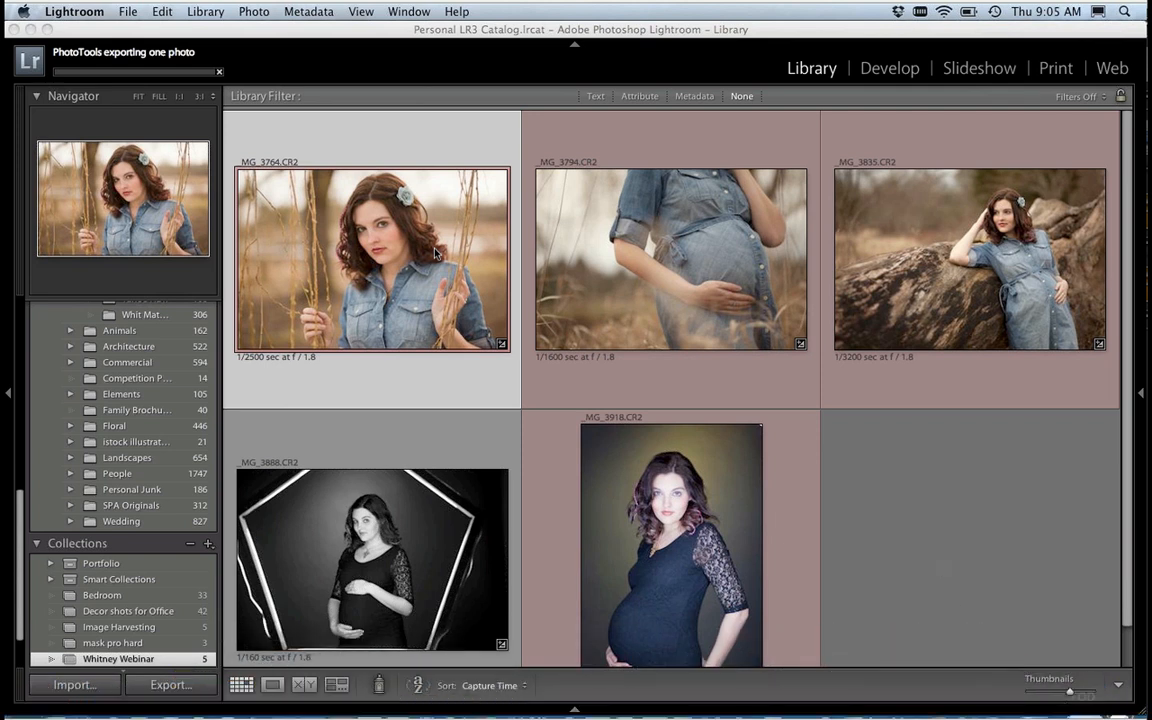
mouse_move(1010, 710)
left_click(1040, 675)
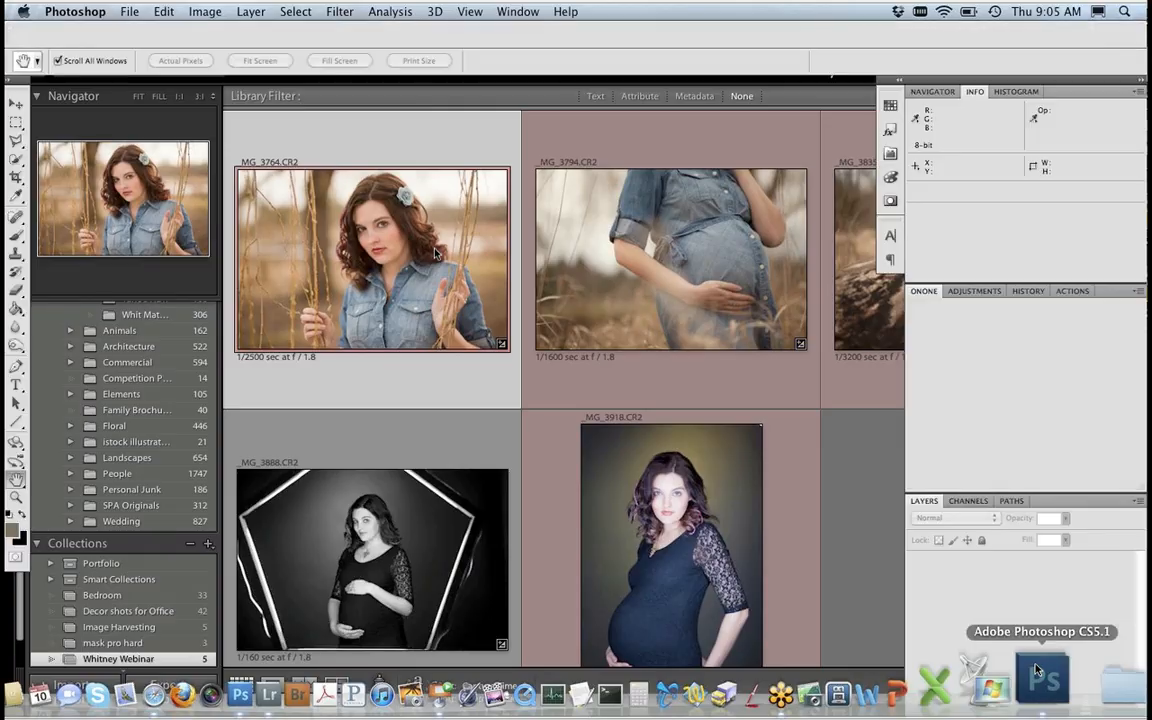
left_click(1036, 670)
left_click(1041, 690)
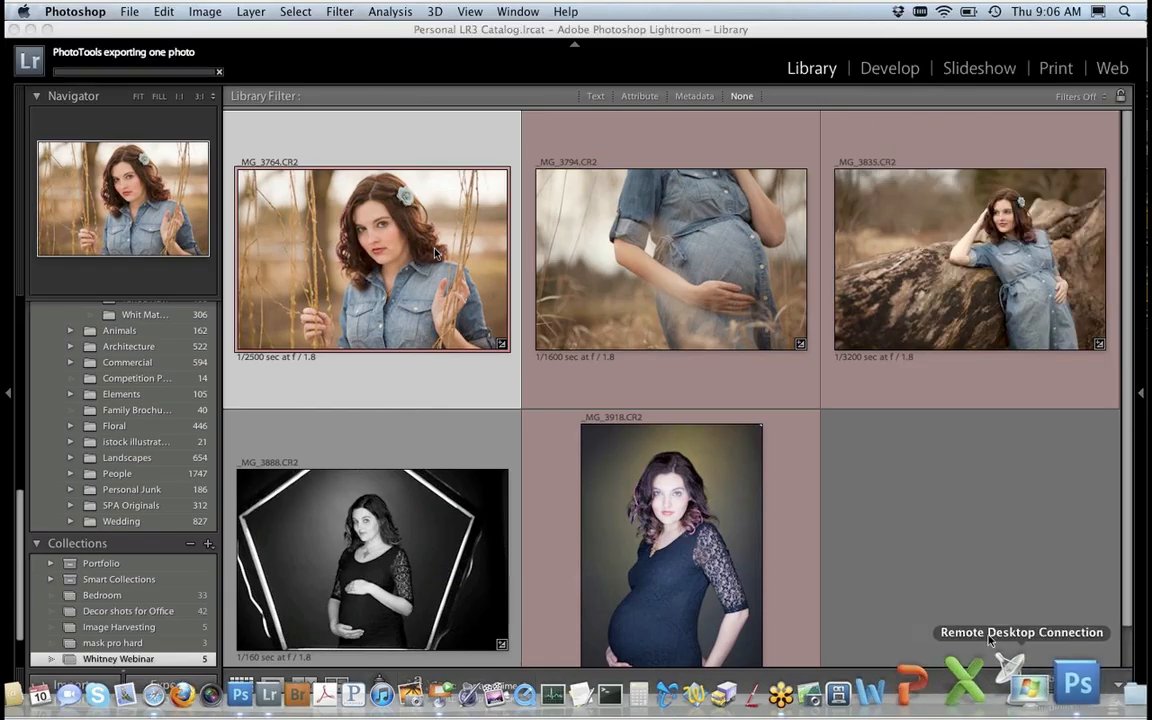
mouse_move(809, 716)
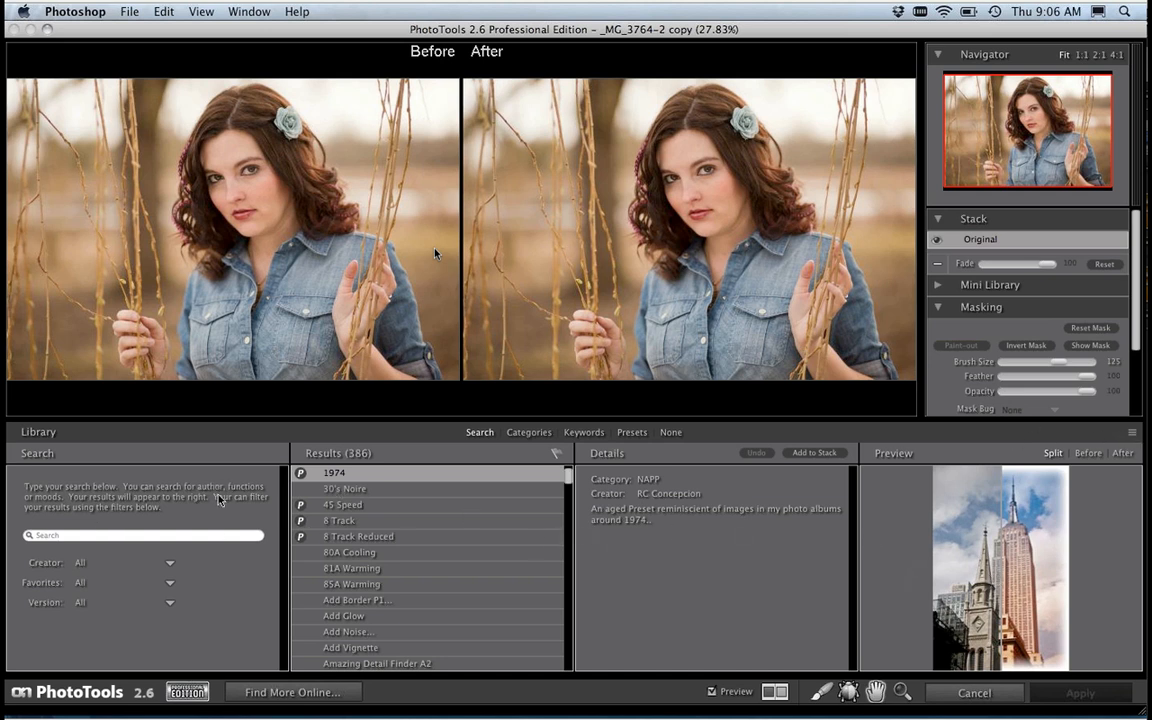
Step: Browse the effects library by search, categories and keywords, filtering by Warm and Vintage before clearing the keyword filter
left_click(80, 530)
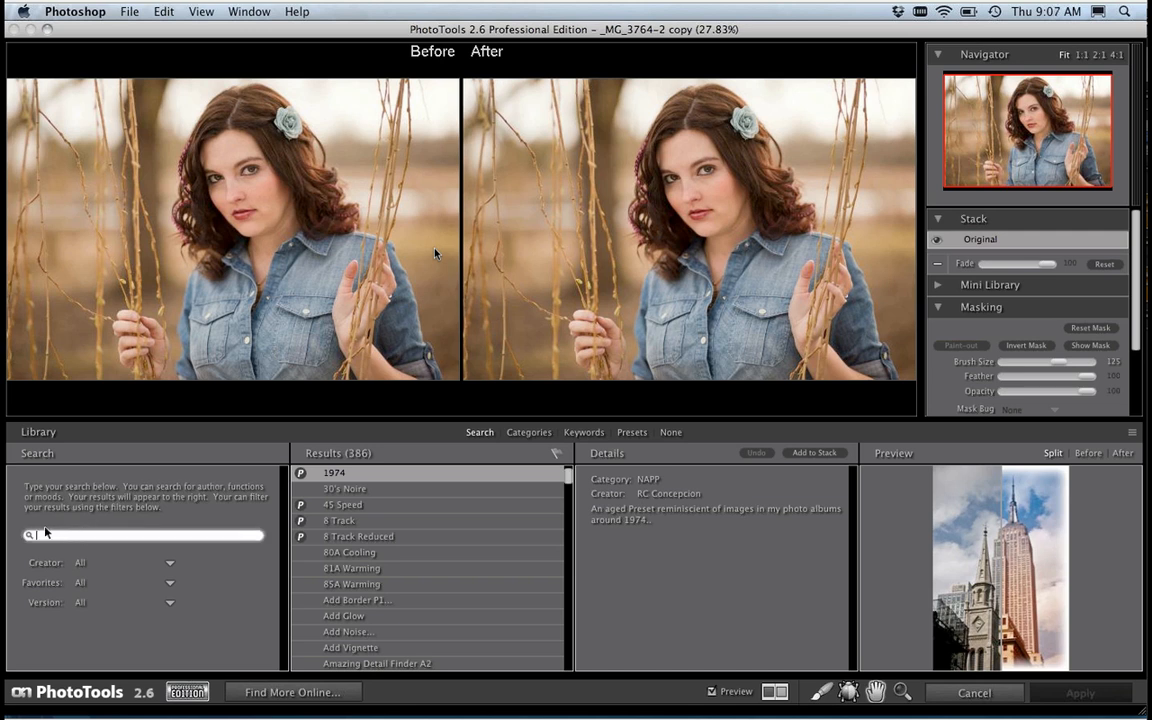
left_click(537, 435)
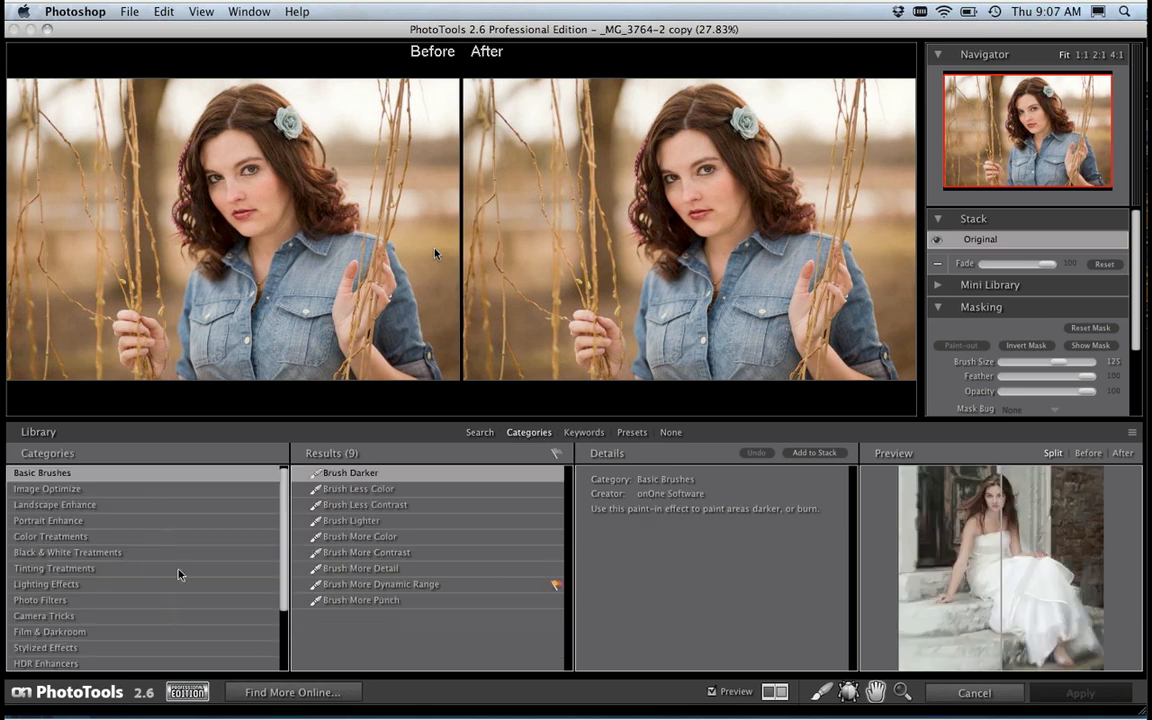
left_click(586, 434)
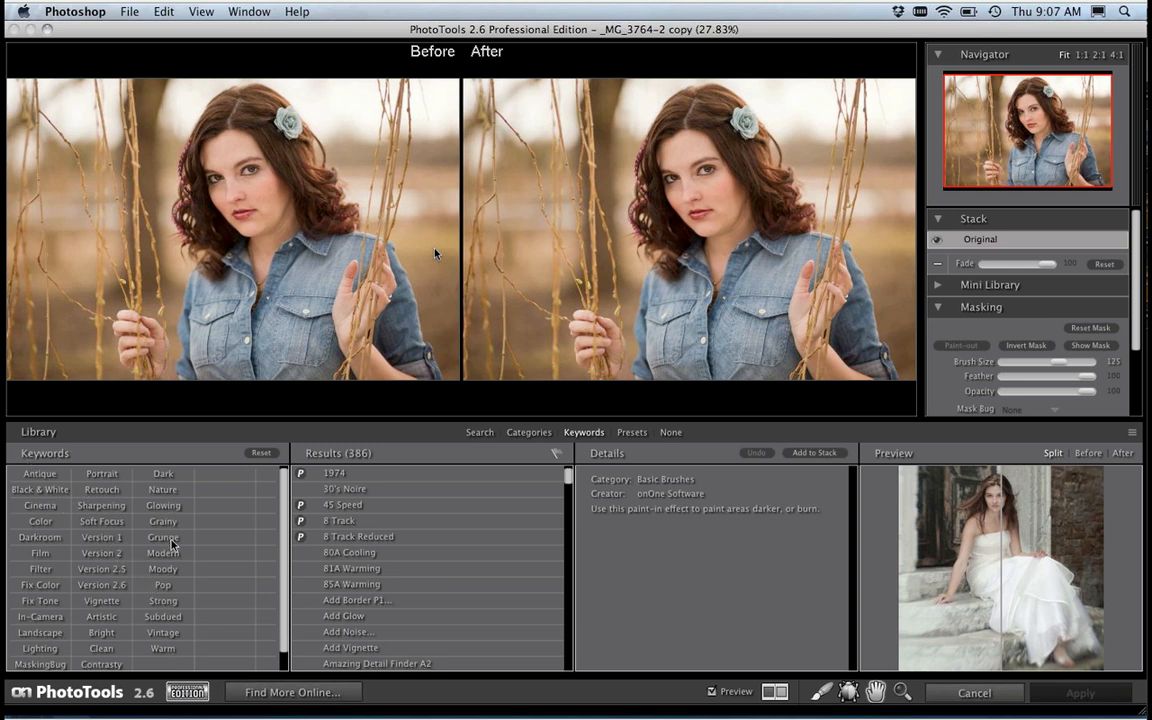
left_click(163, 648)
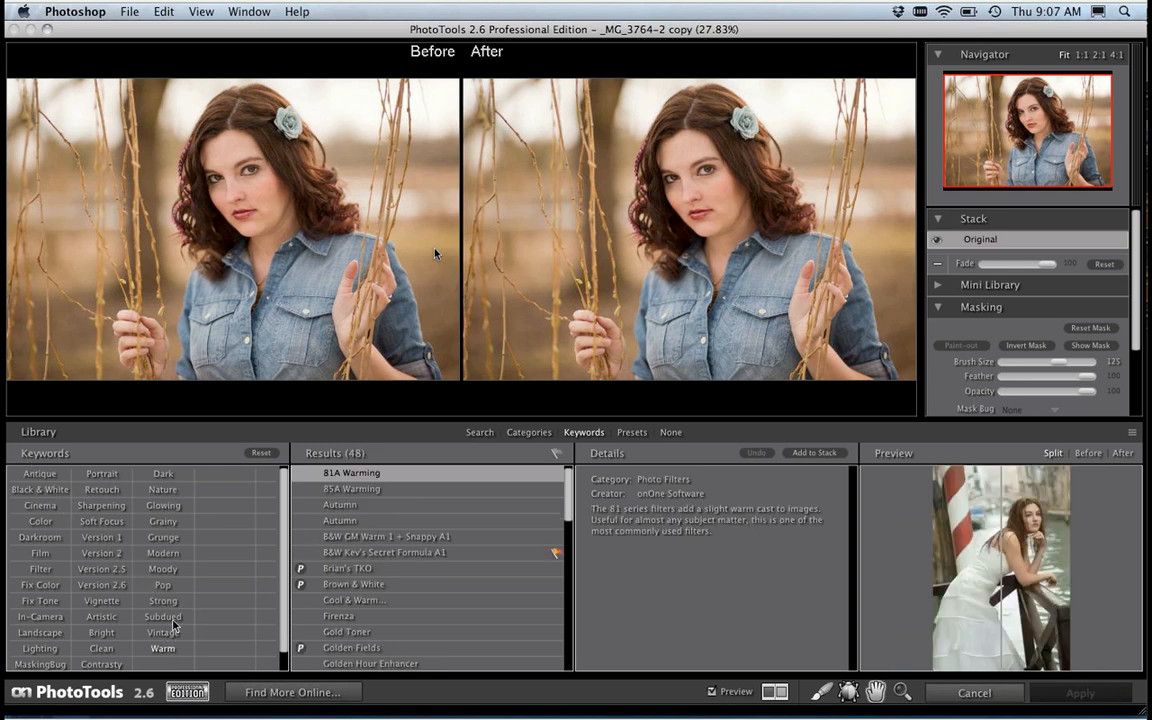
left_click(172, 633)
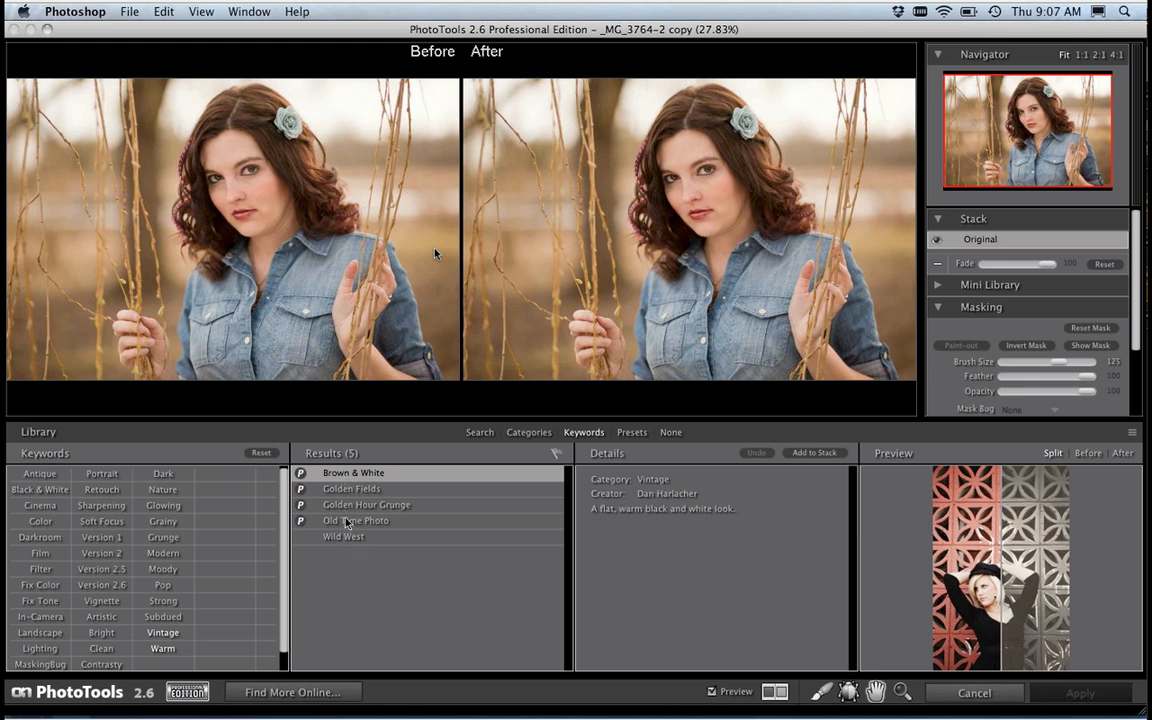
left_click(260, 453)
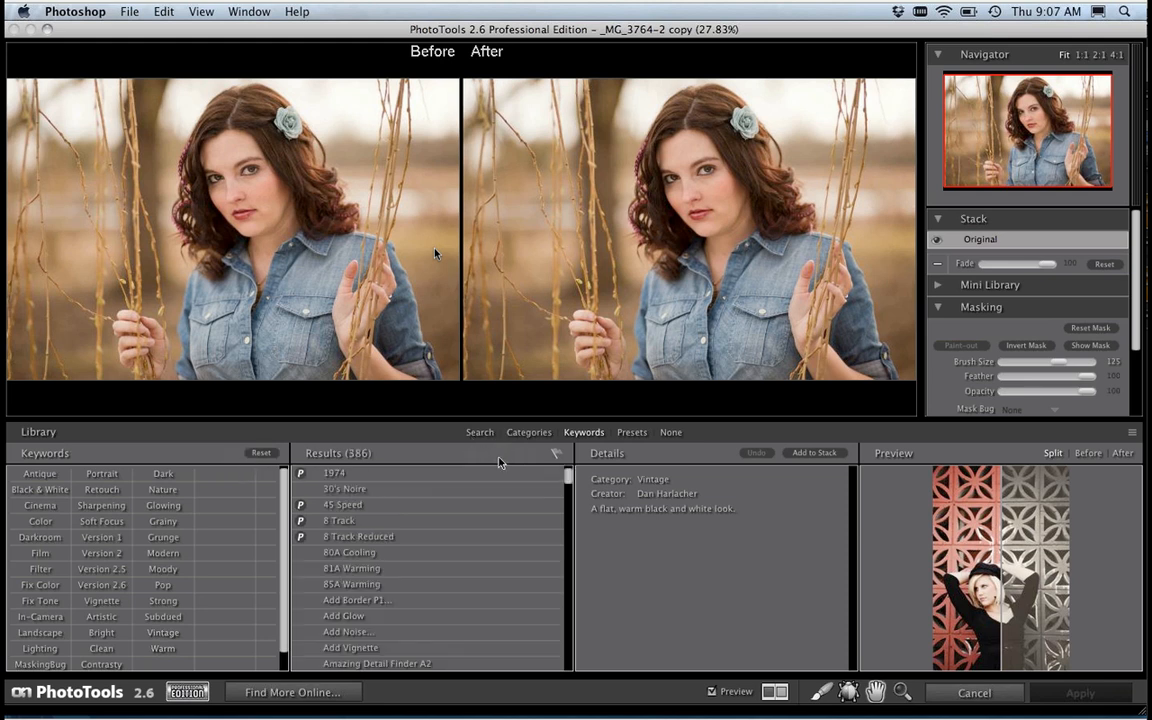
Step: List the effects library by category, enlarge the library area, and set the effect preview to After
left_click(529, 433)
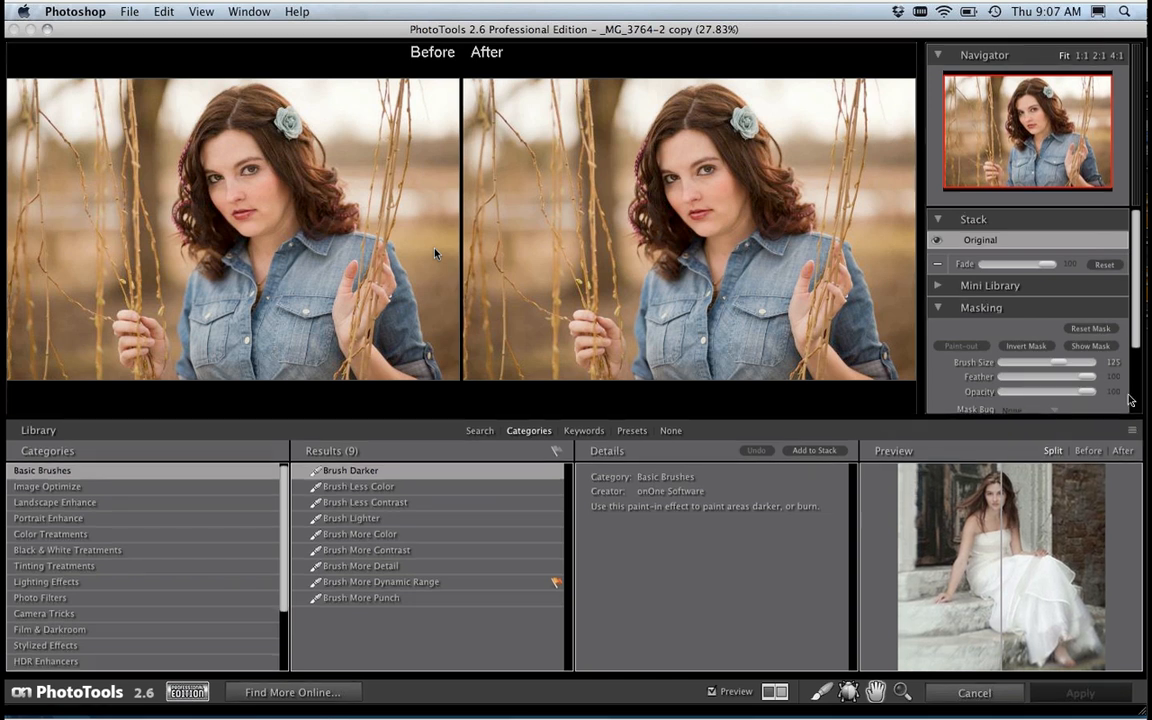
left_click_drag(1129, 400, 1121, 345)
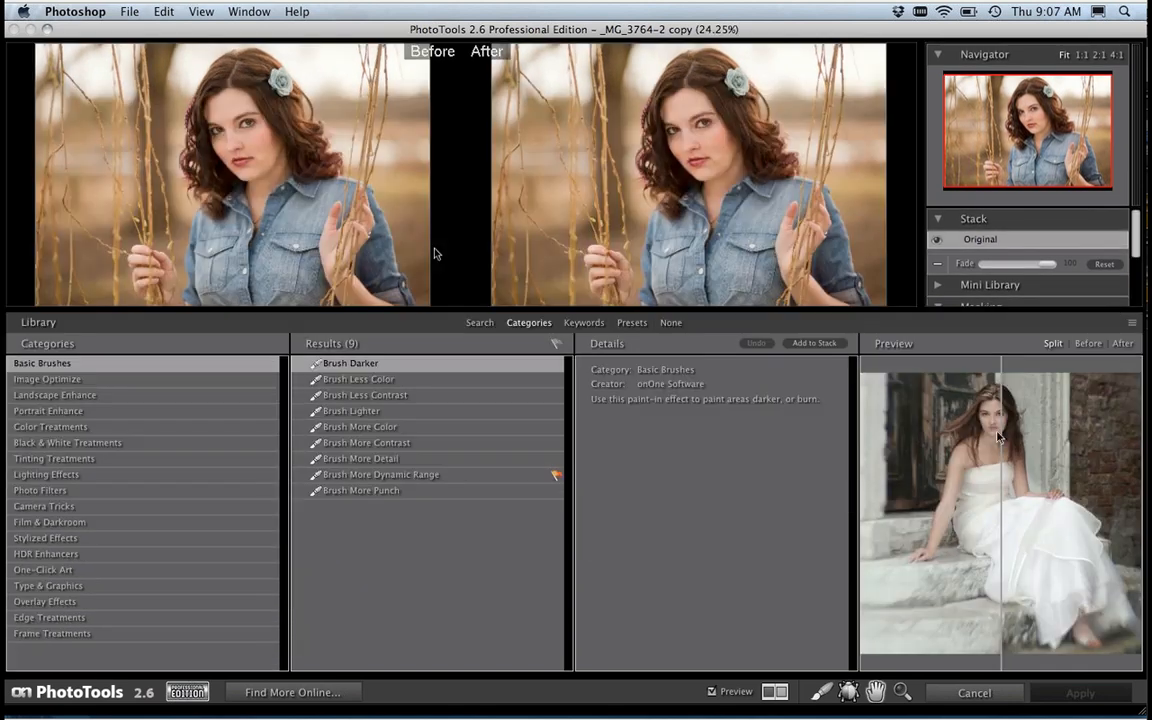
left_click(1121, 344)
Step: Preview the Basic Brushes effects, including less and more contrast, dynamic range, punch, more color and less color
left_click(370, 395)
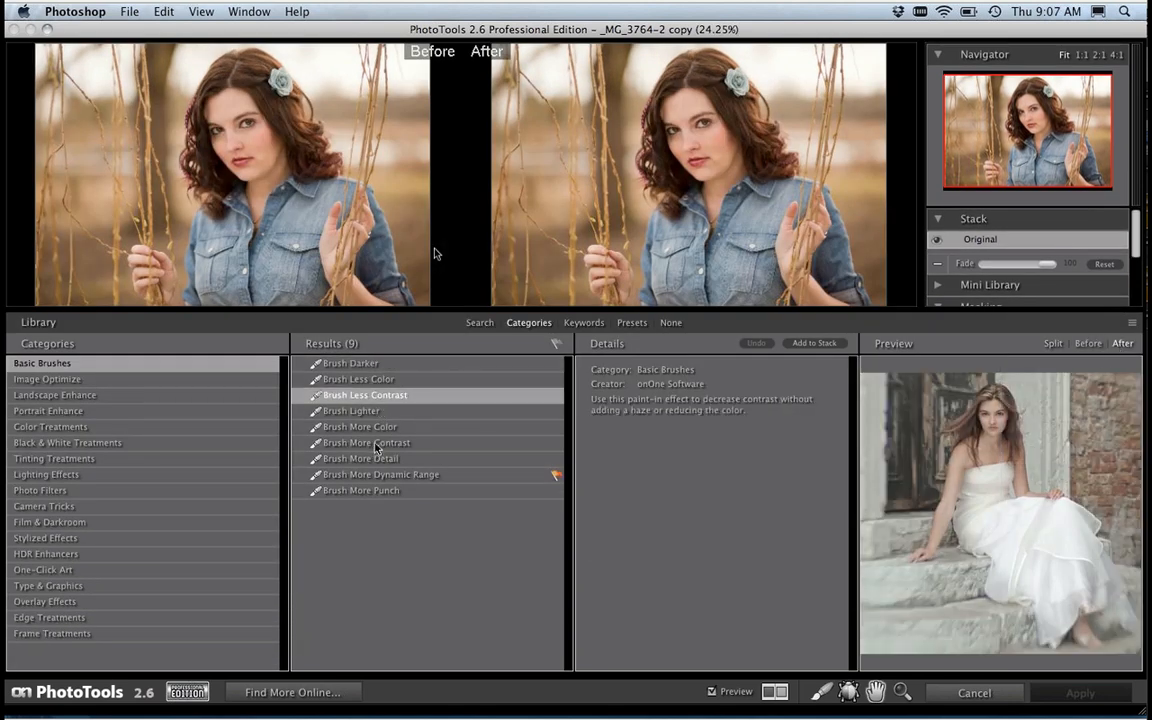
left_click(376, 443)
left_click(377, 475)
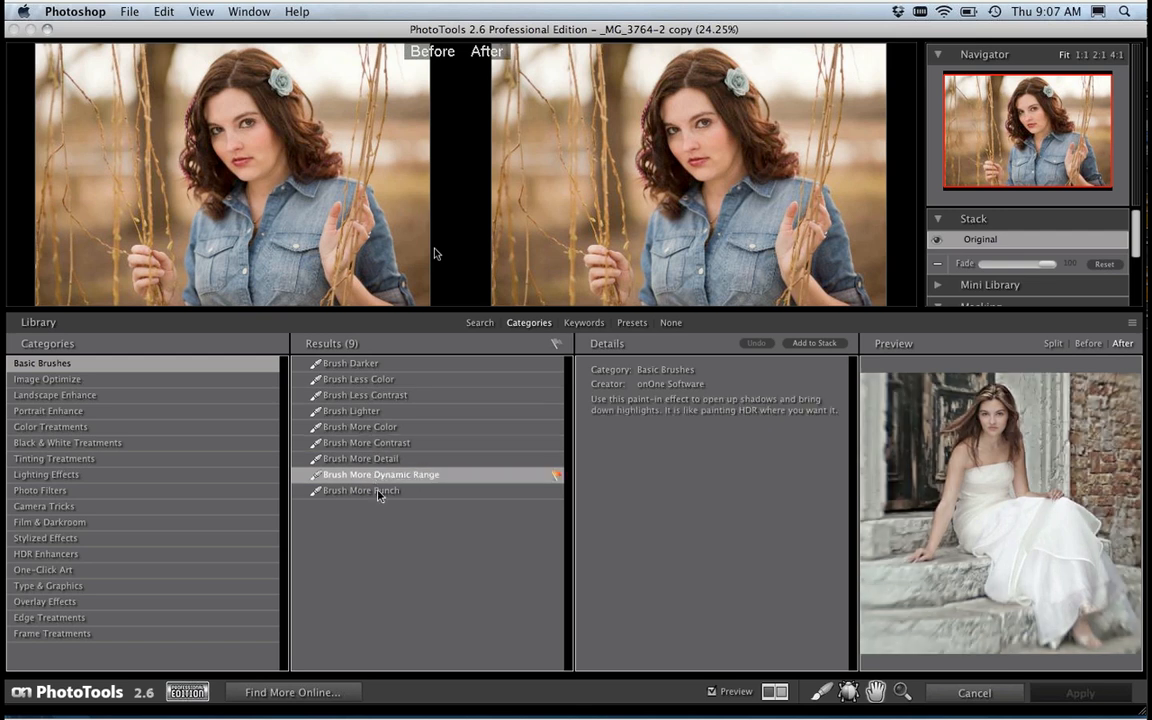
left_click(379, 494)
left_click(365, 427)
left_click(420, 379)
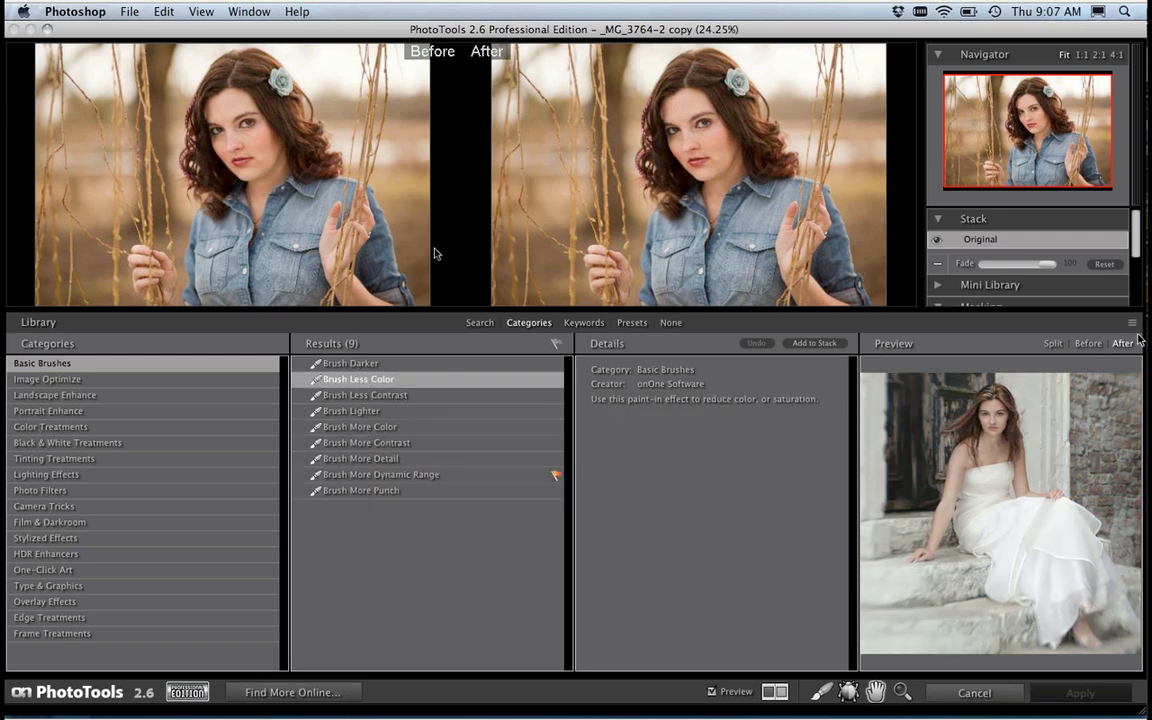
Step: Shrink the effects library area and collapse it to enlarge the before-and-after image view
left_click_drag(1132, 322, 1126, 350)
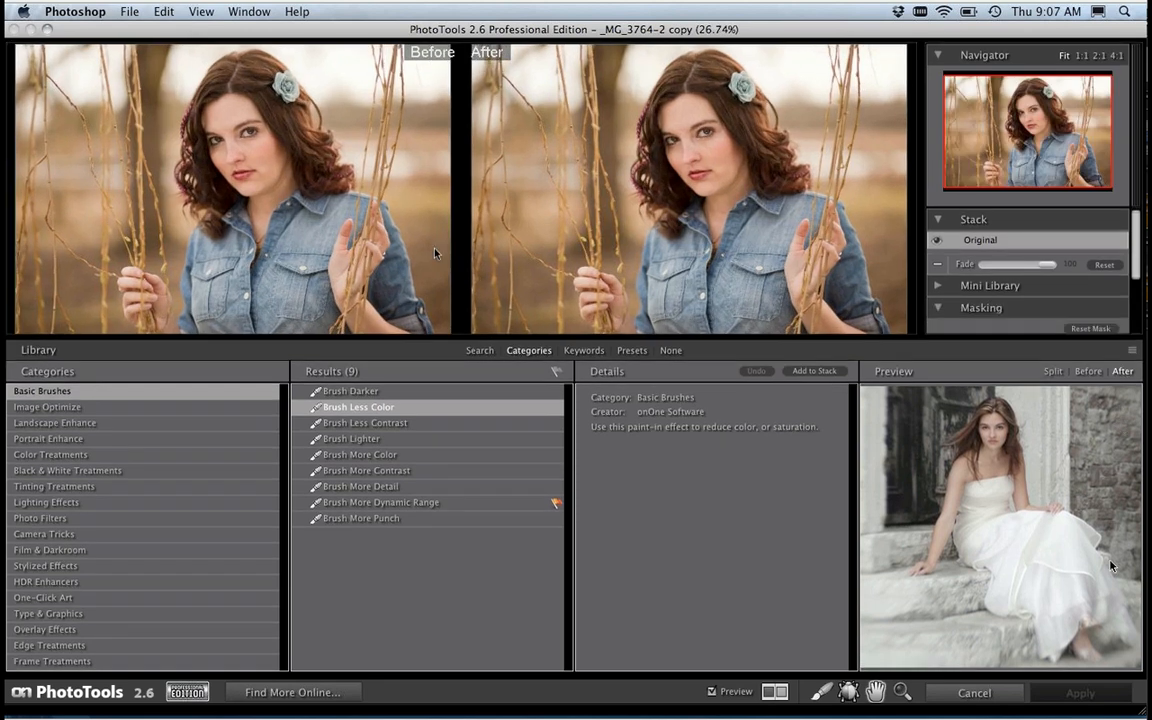
left_click_drag(1110, 565, 1108, 566)
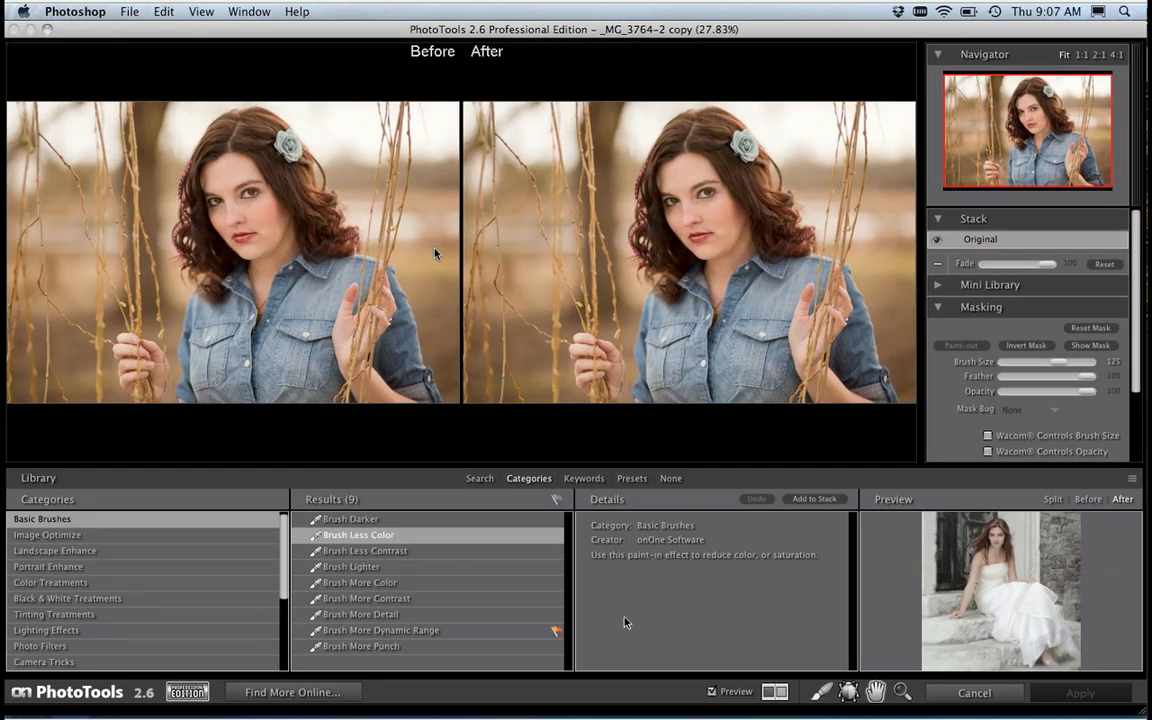
left_click(670, 478)
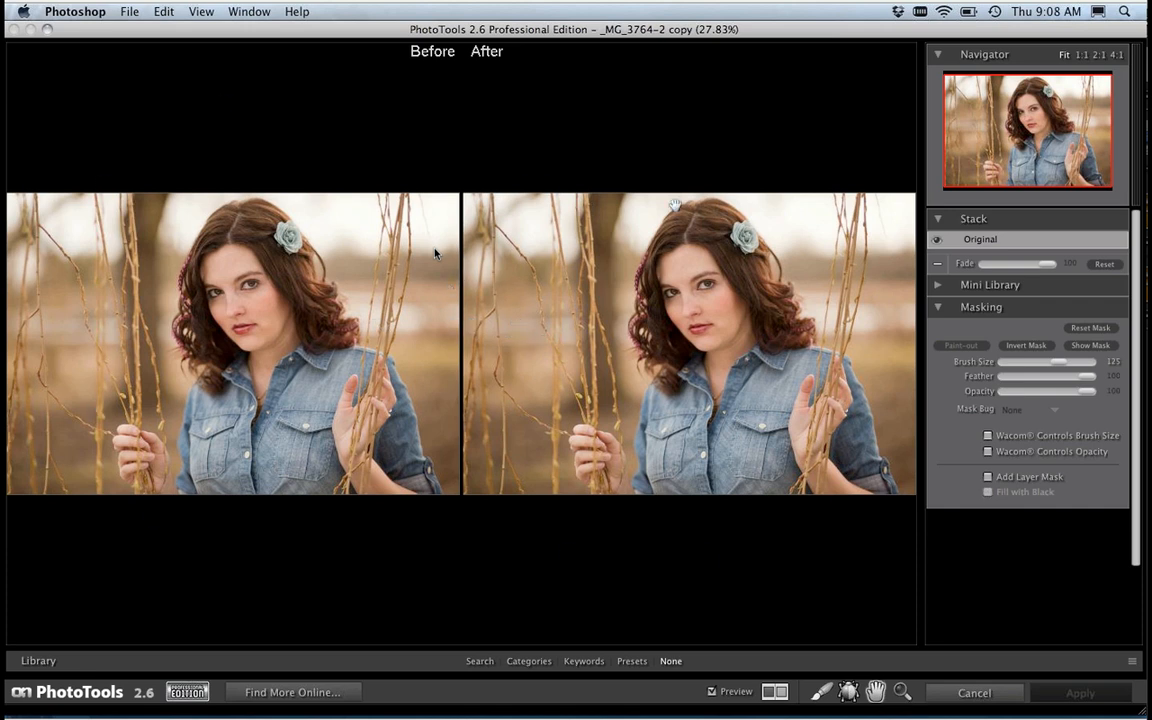
Step: Cycle the image view through the split and stacked before-and-after layouts to a single image, and show the effects library again
left_click(777, 692)
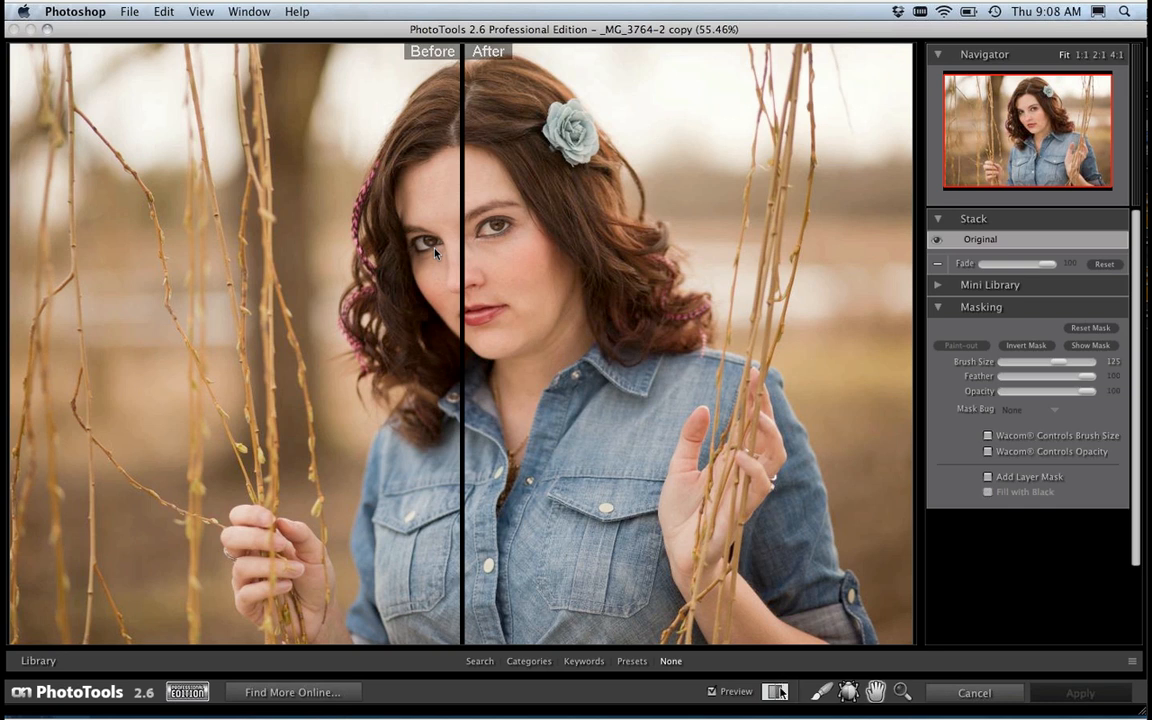
left_click(777, 692)
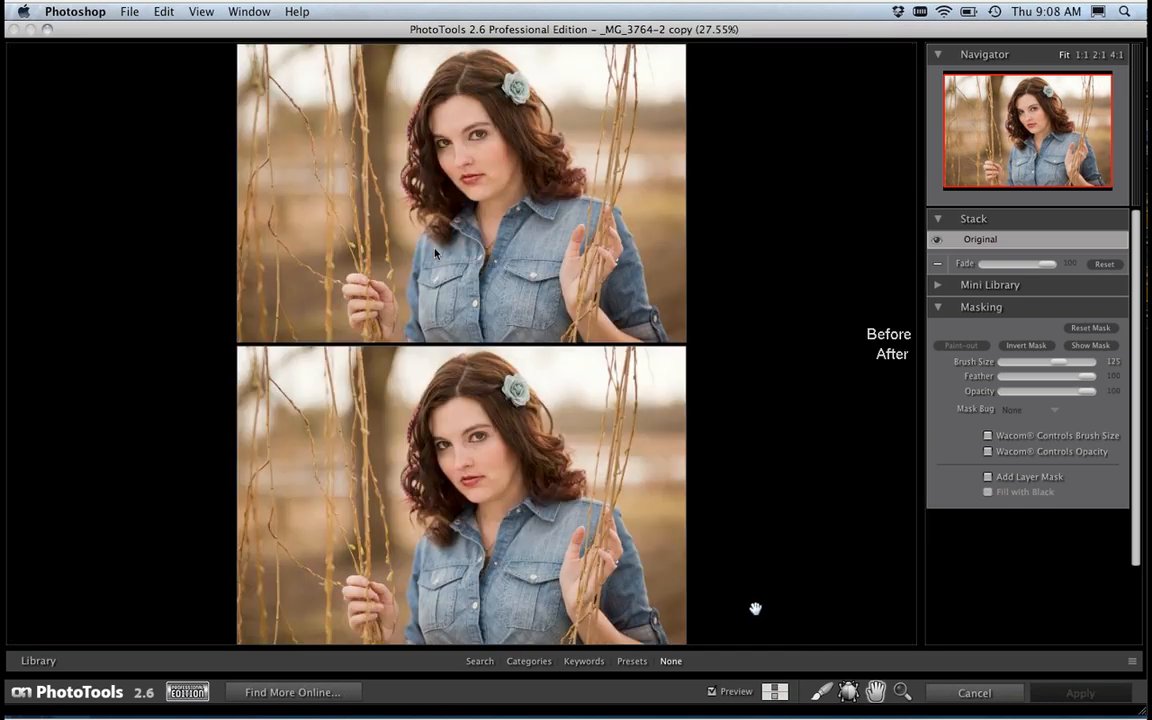
left_click(776, 692)
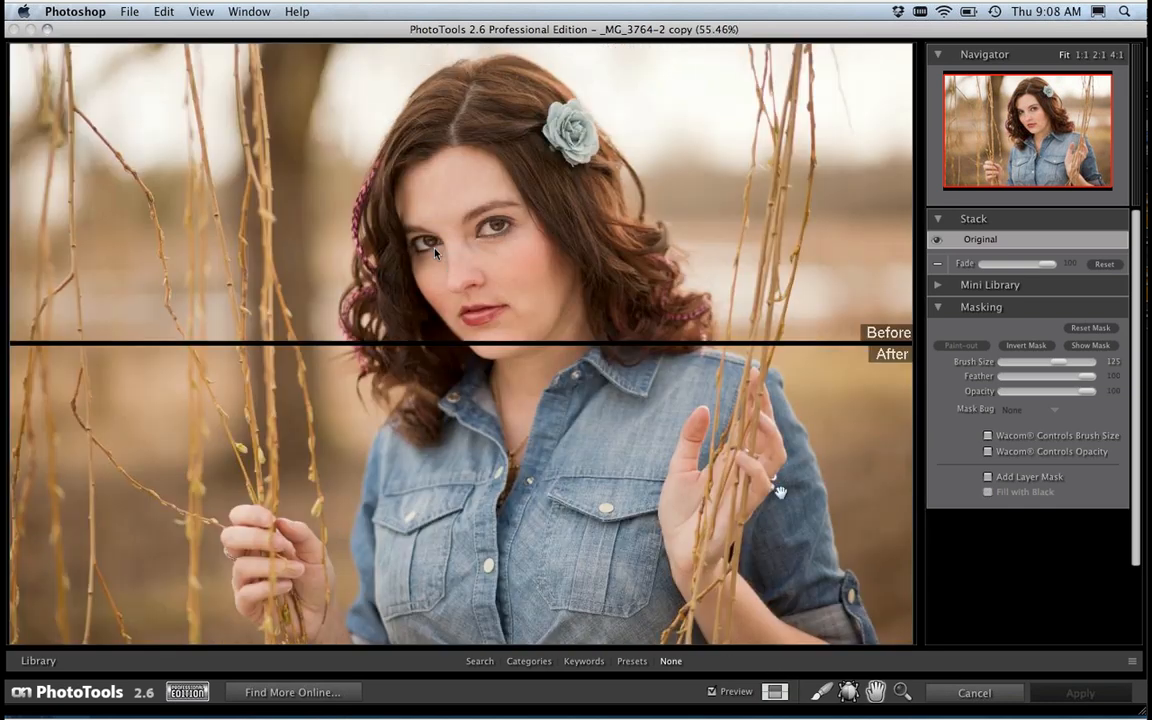
left_click(777, 692)
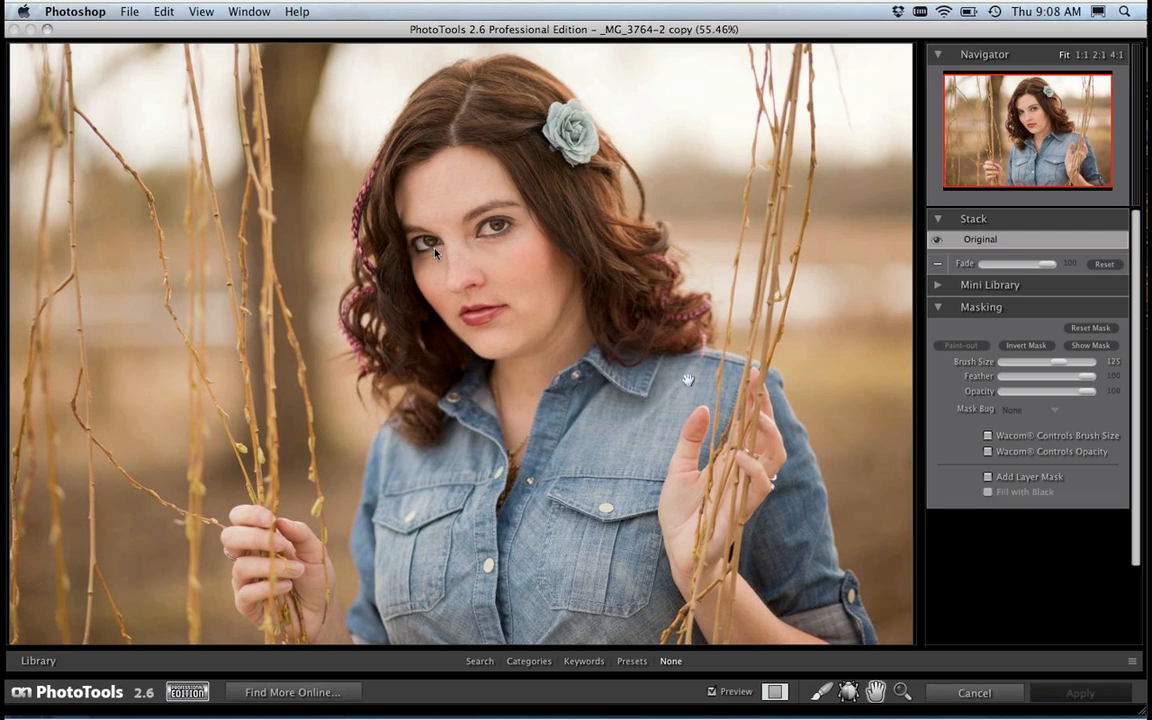
key("super+l")
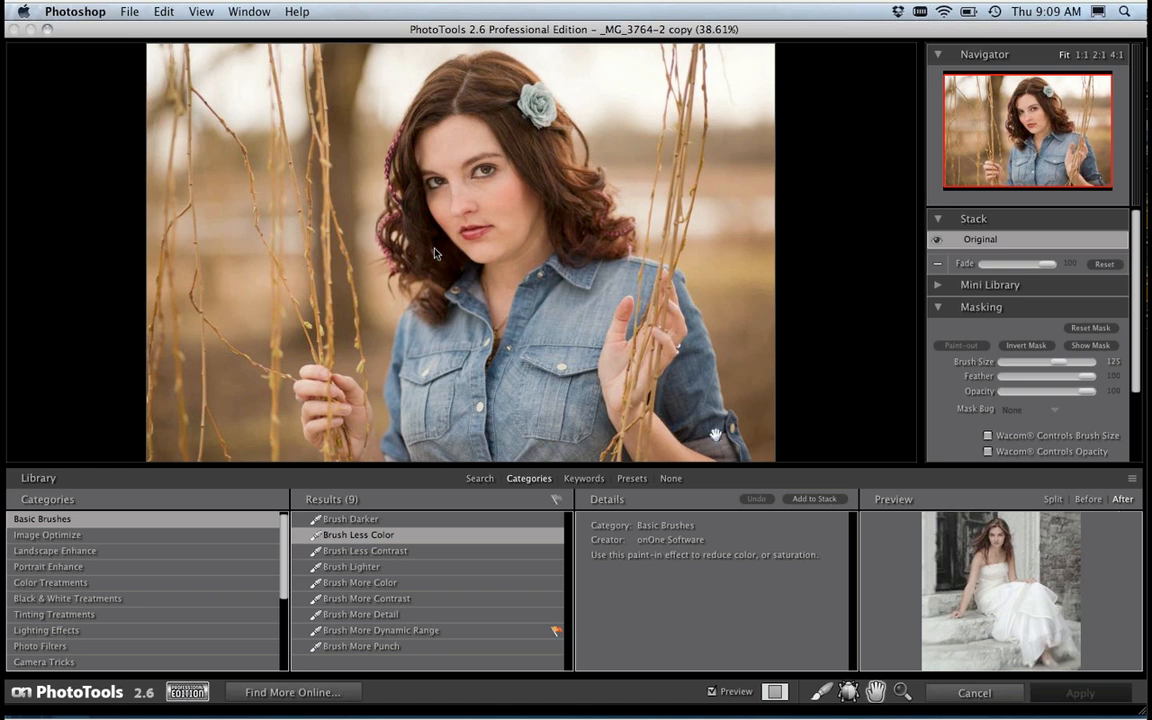
Step: Select the Auto Skin Smoother effect in the Portrait Enhance category
key("super+equal")
key("super+equal")
key("super+equal")
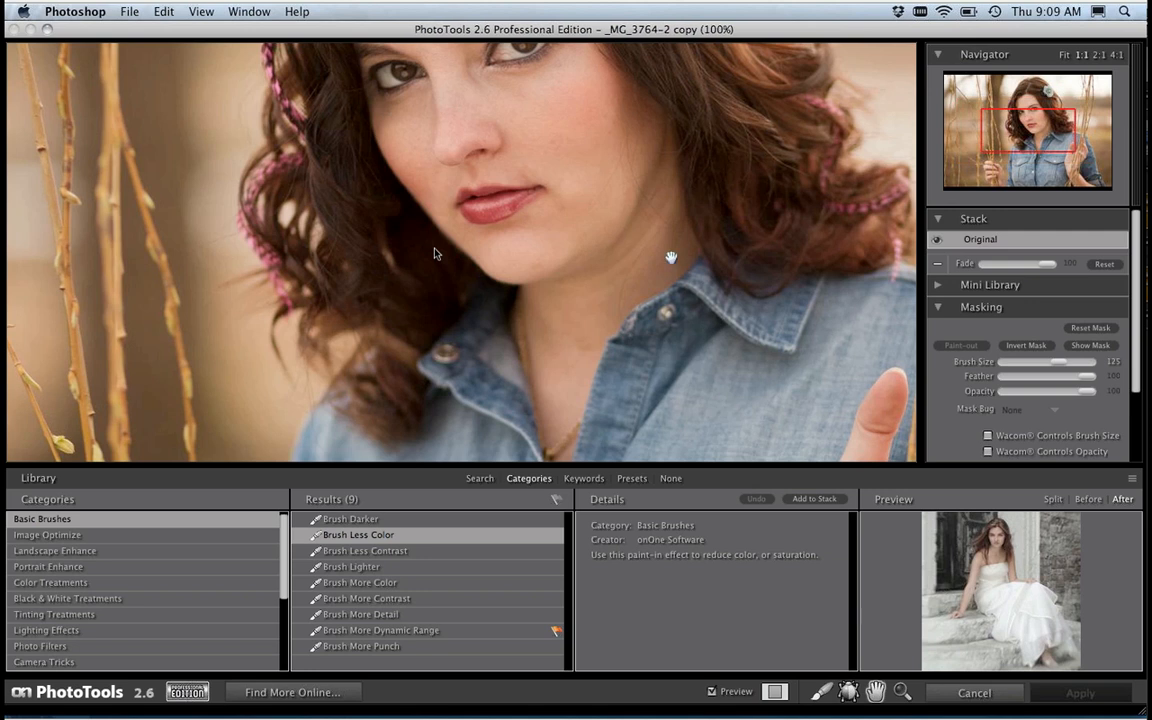
left_click_drag(527, 133, 540, 303)
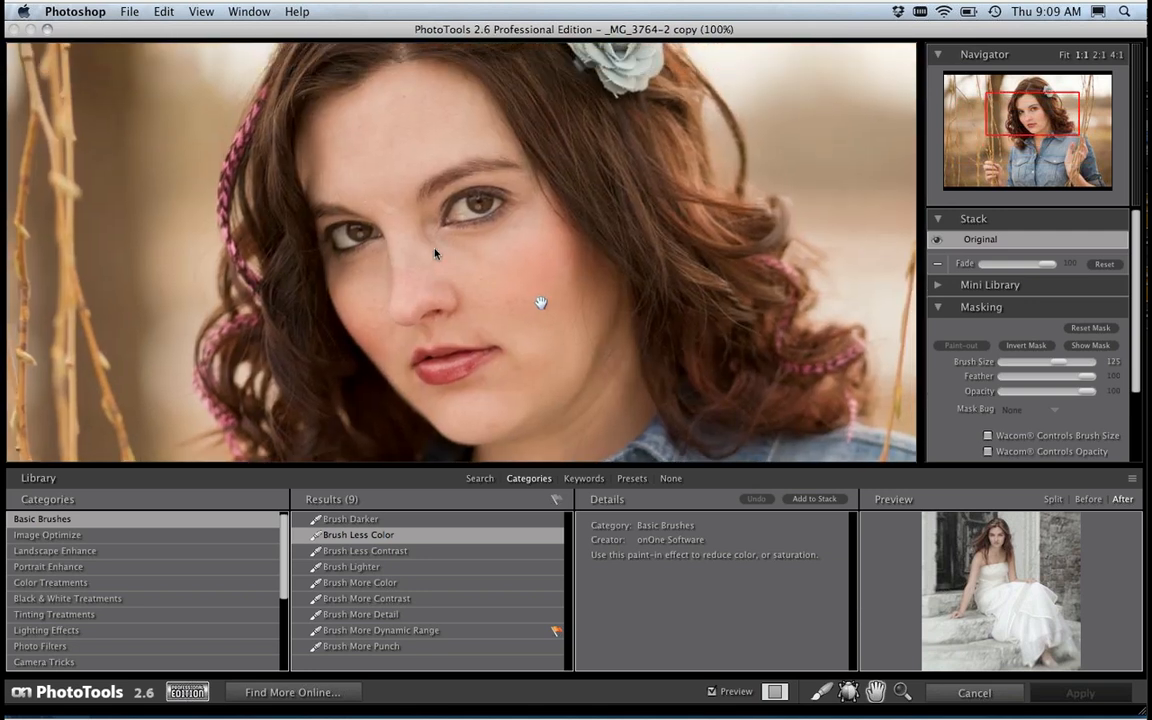
left_click(33, 566)
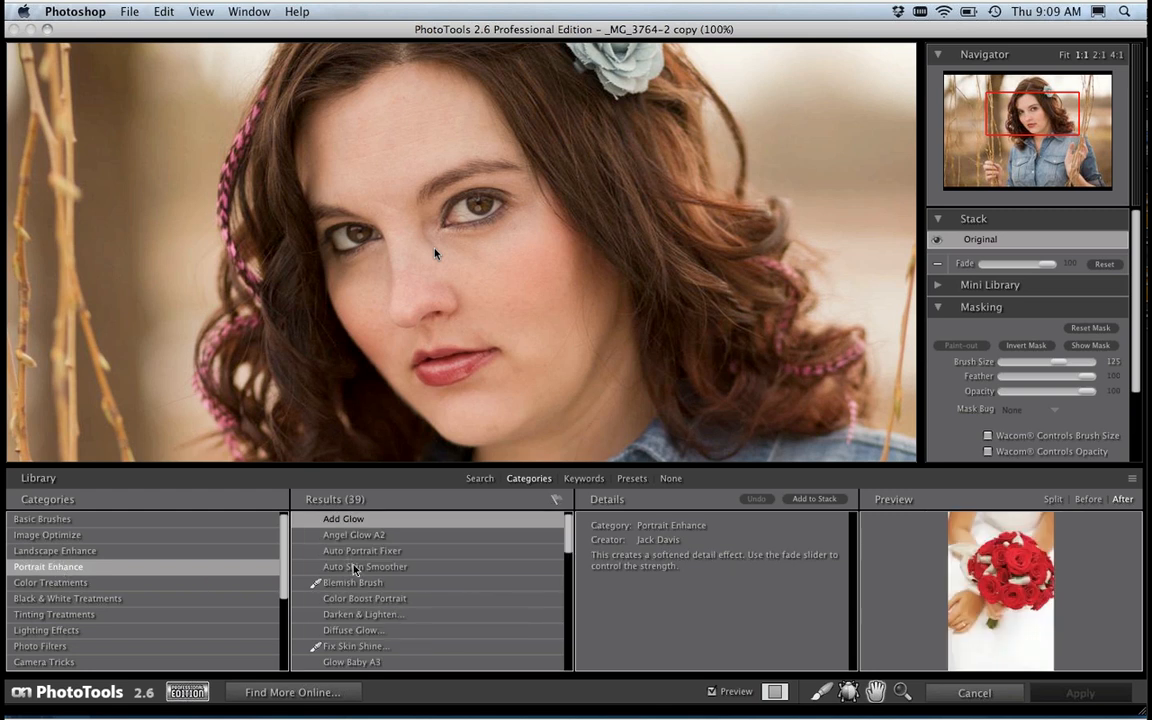
left_click(316, 566)
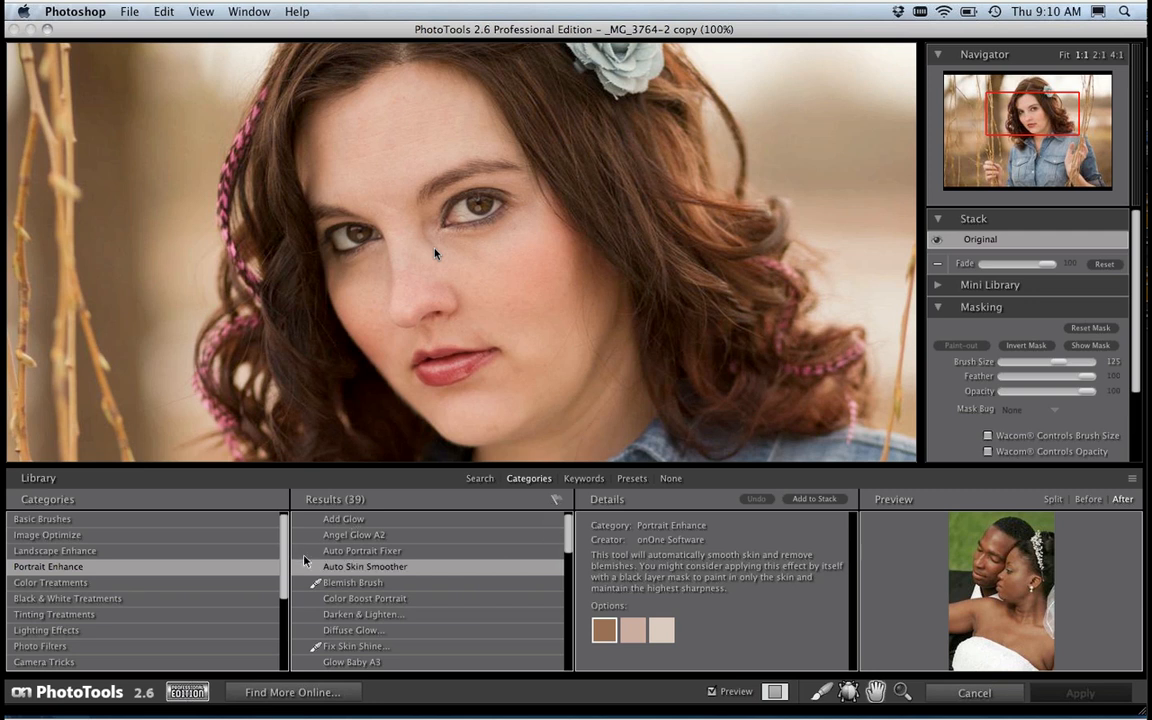
Step: Flag Auto Skin Smoother as a favorite, filter the results to flagged effects only, and restore the full list
left_click(556, 568)
left_click(557, 500)
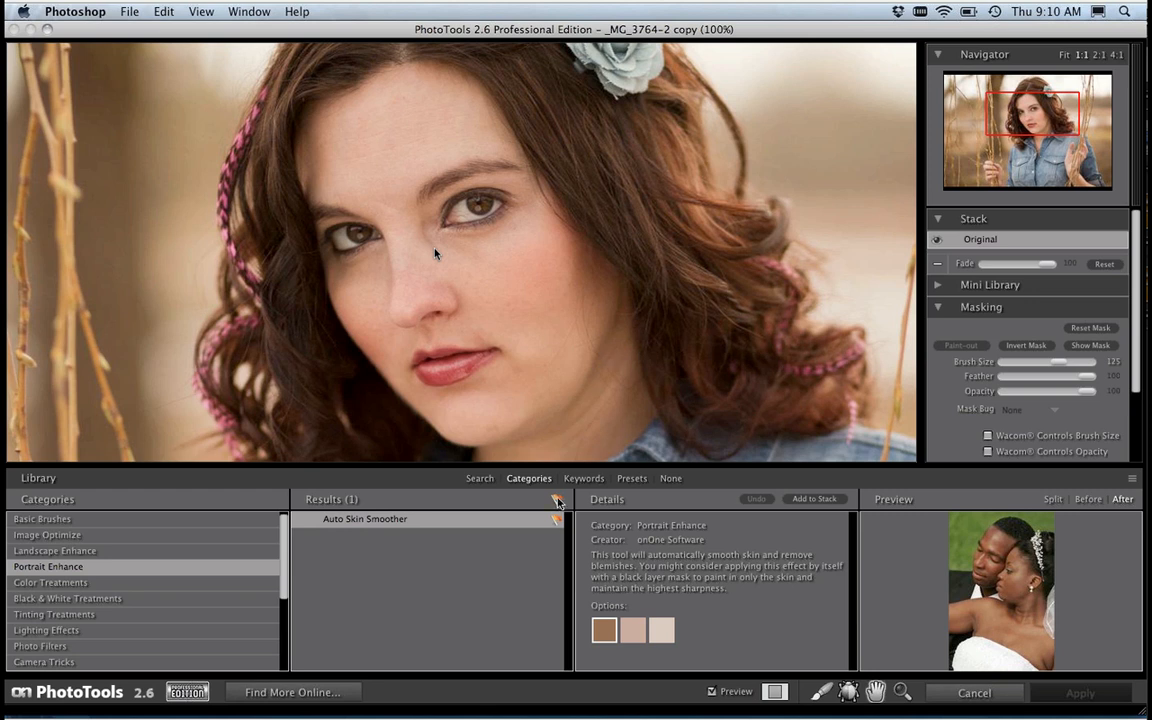
left_click(557, 500)
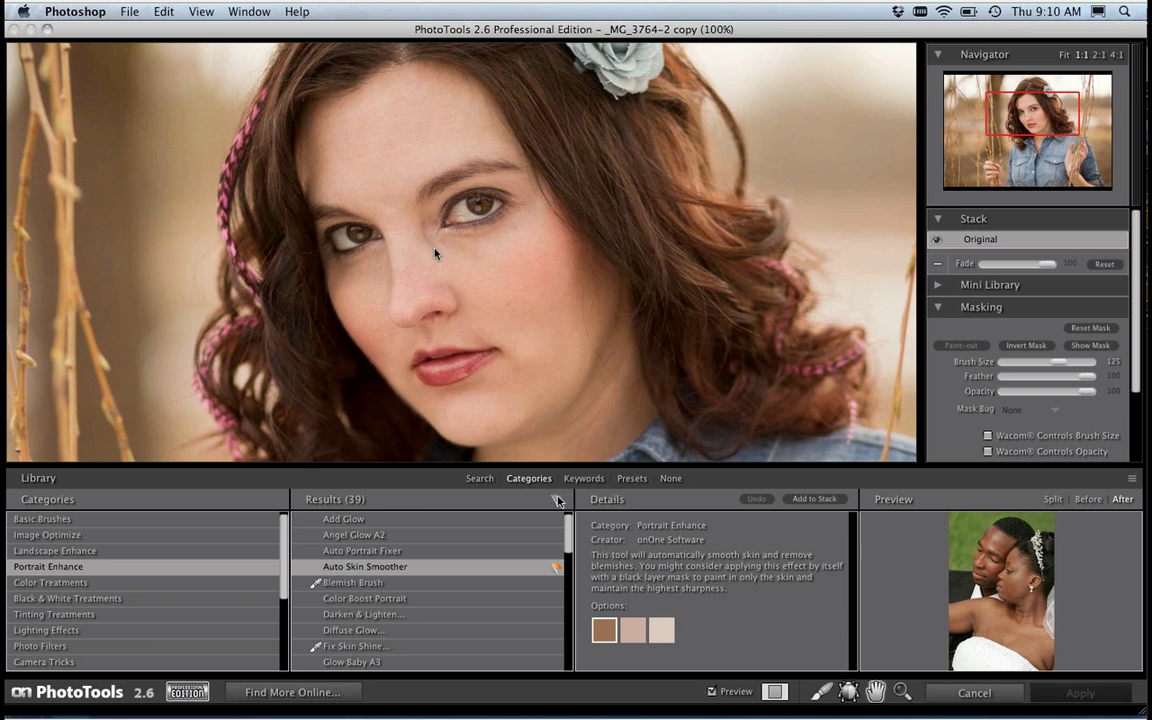
Step: Expand the Mini Library and look through its Favorite Effects list
left_click(940, 287)
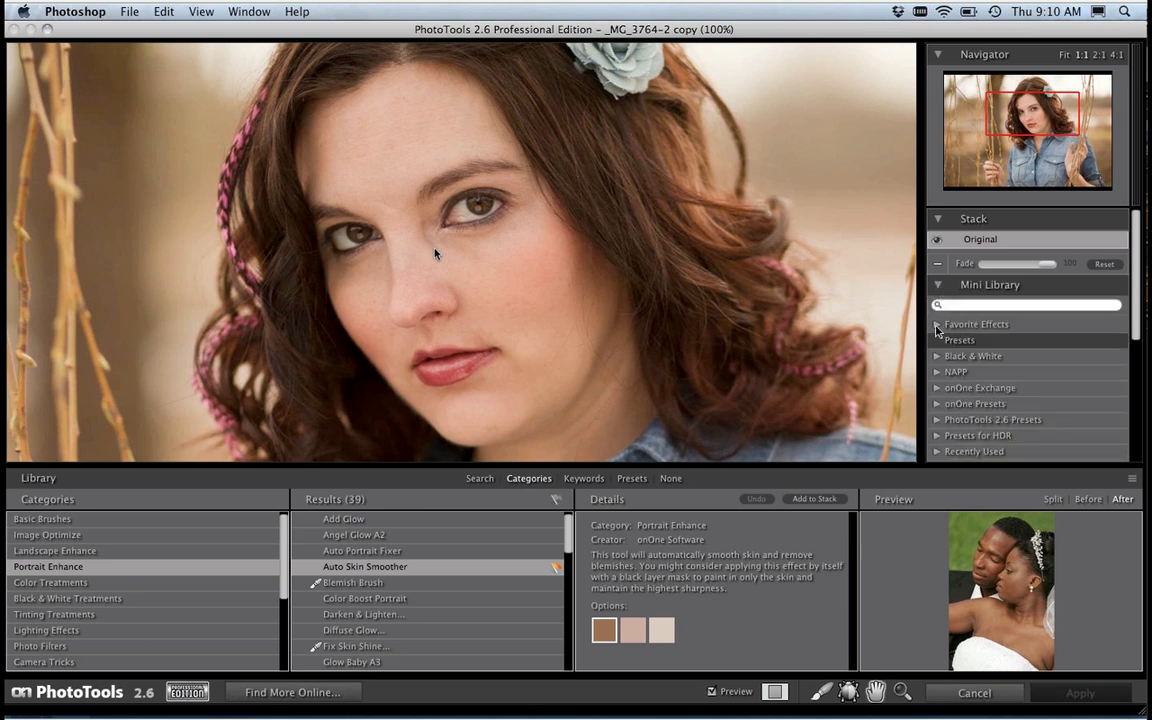
left_click(938, 326)
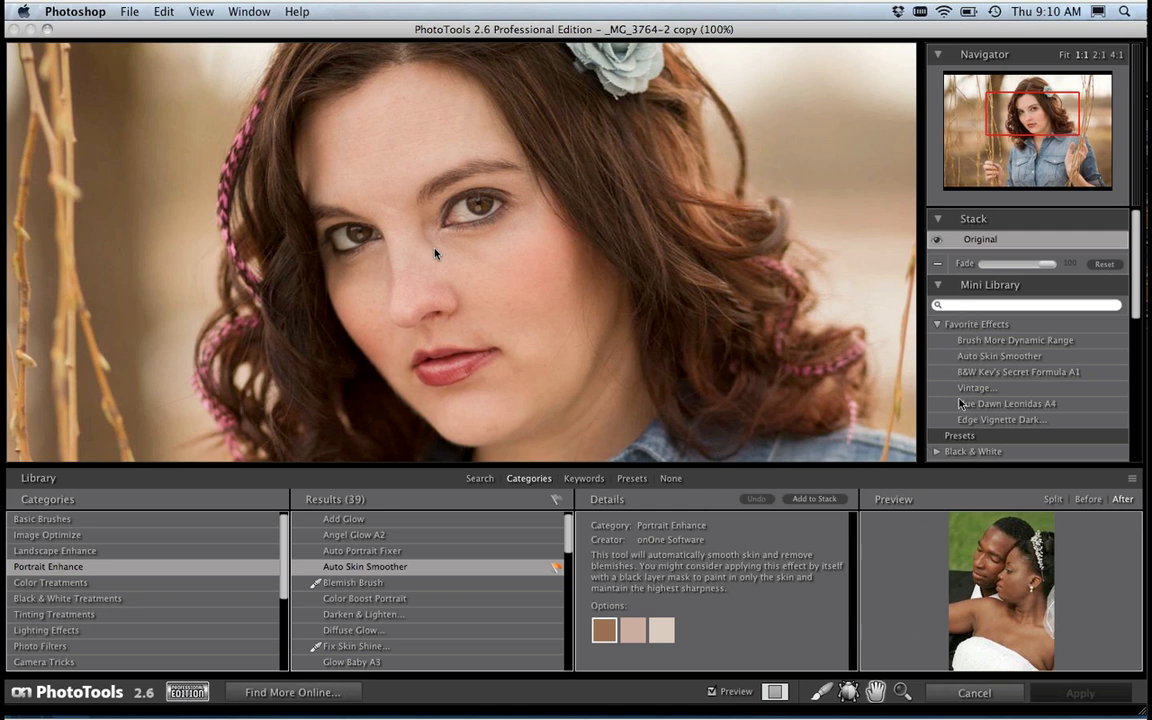
left_click(939, 325)
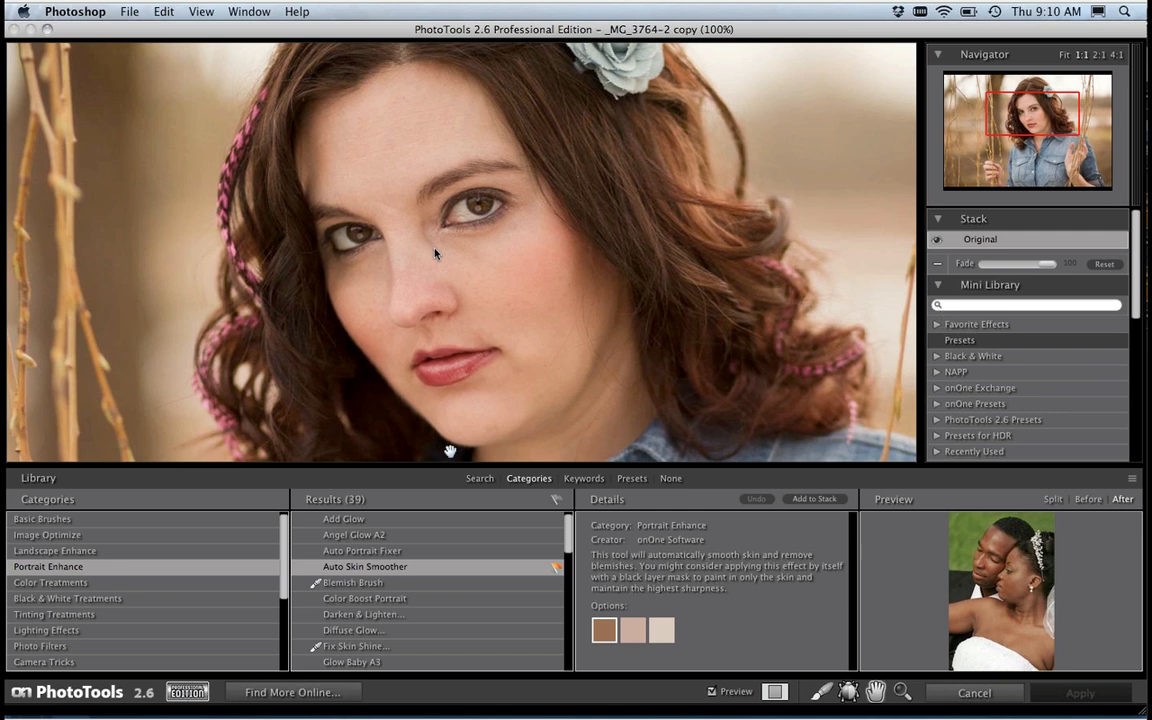
Step: Add Auto Skin Smoother with the middle skin-tone option to the stack, and hide the effects library
left_click(348, 571)
left_click(636, 630)
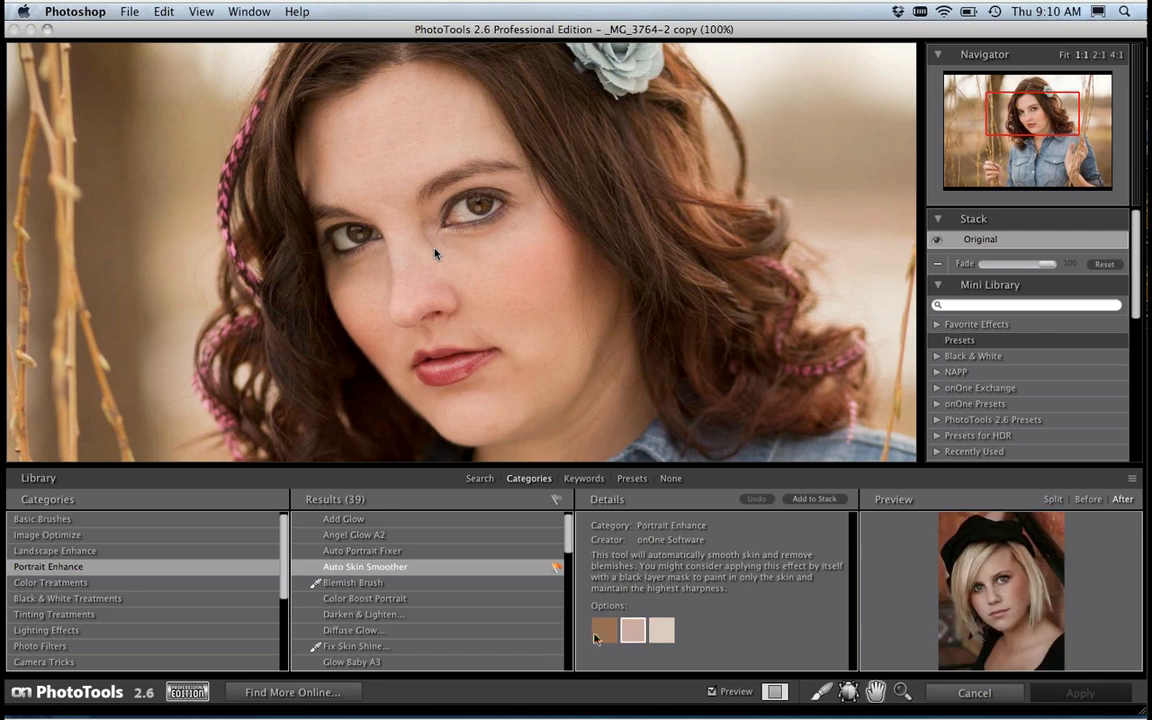
left_click(810, 499)
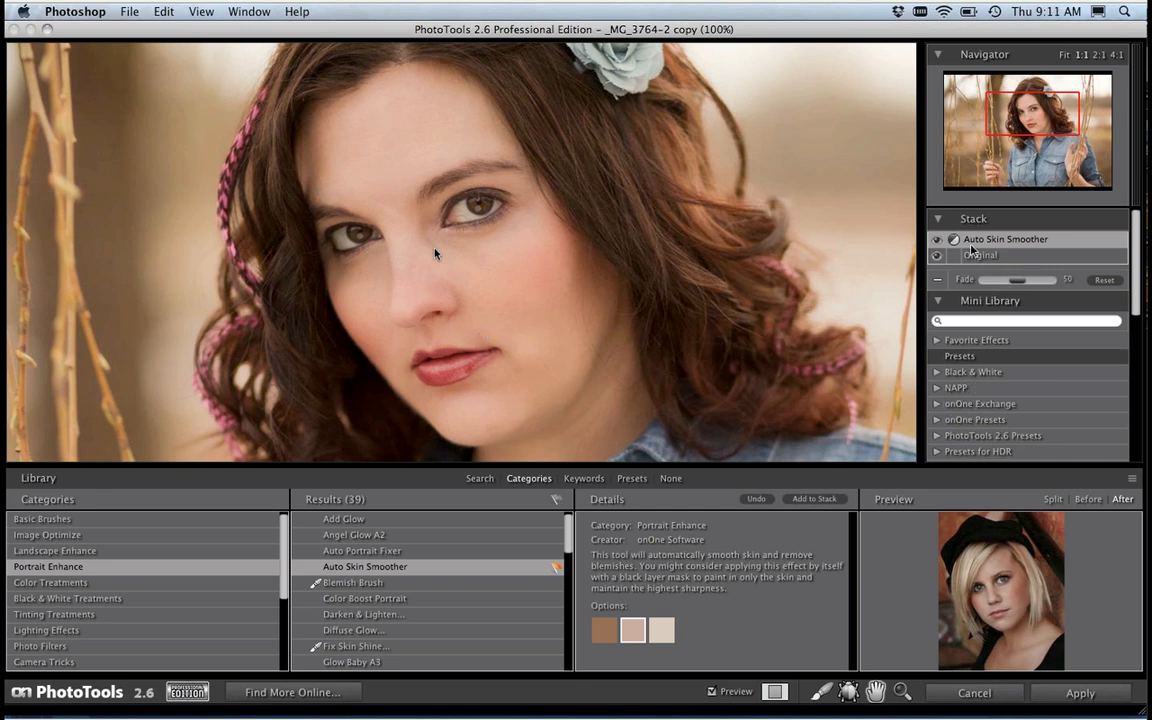
left_click(670, 478)
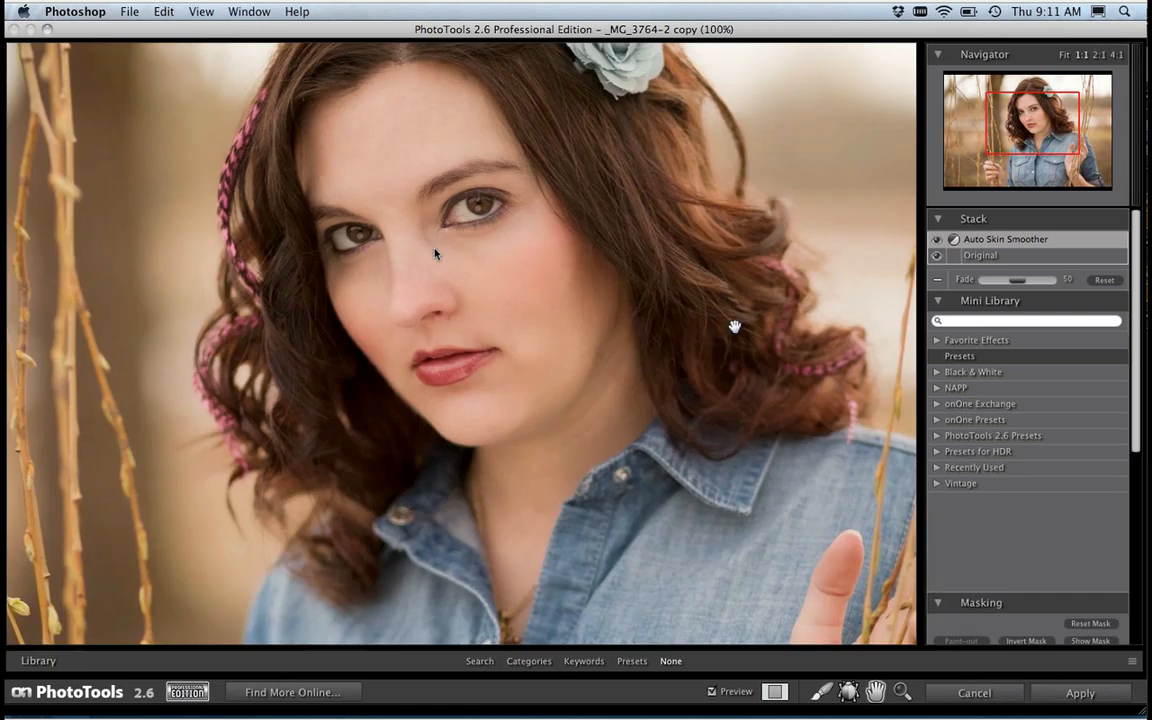
left_click_drag(599, 257, 603, 320)
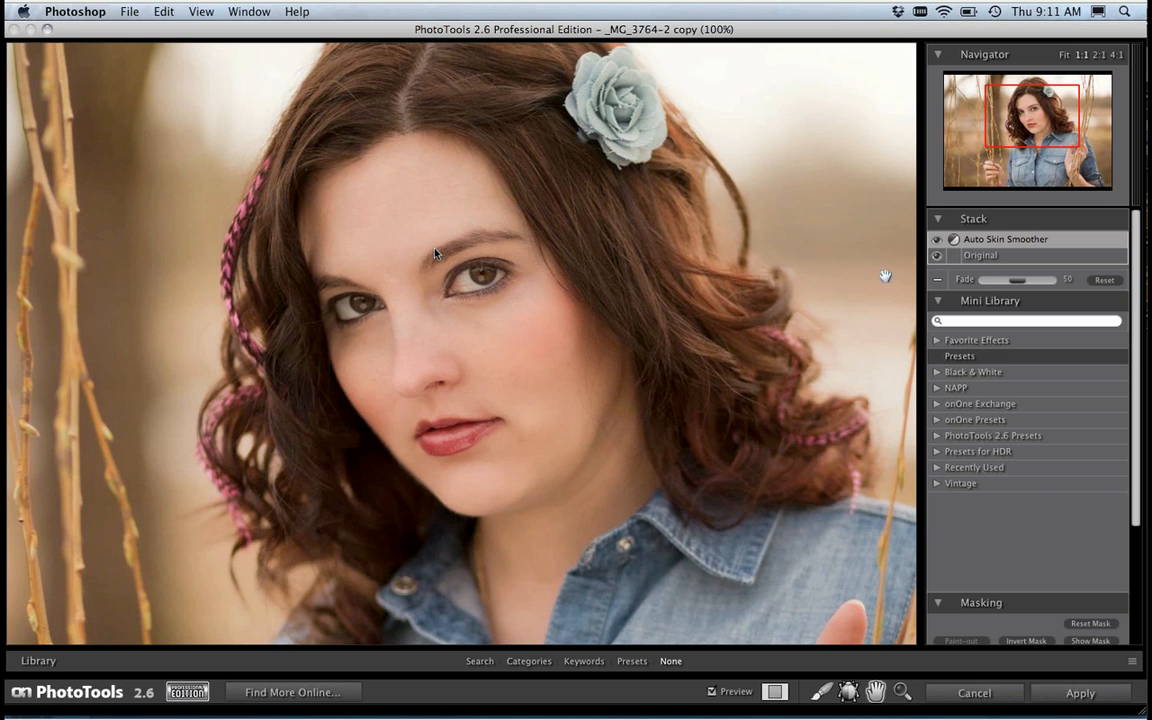
Step: Compare the portrait with and without Auto Skin Smoother, and set the effect's fade to 29
left_click(937, 239)
left_click_drag(1008, 280, 990, 287)
left_click_drag(997, 285, 1028, 282)
mouse_move(1027, 281)
left_mouse_down()
mouse_move(986, 289)
mouse_move(1007, 285)
left_mouse_up()
left_click_drag(1013, 285, 1009, 286)
left_click_drag(1006, 286, 1002, 285)
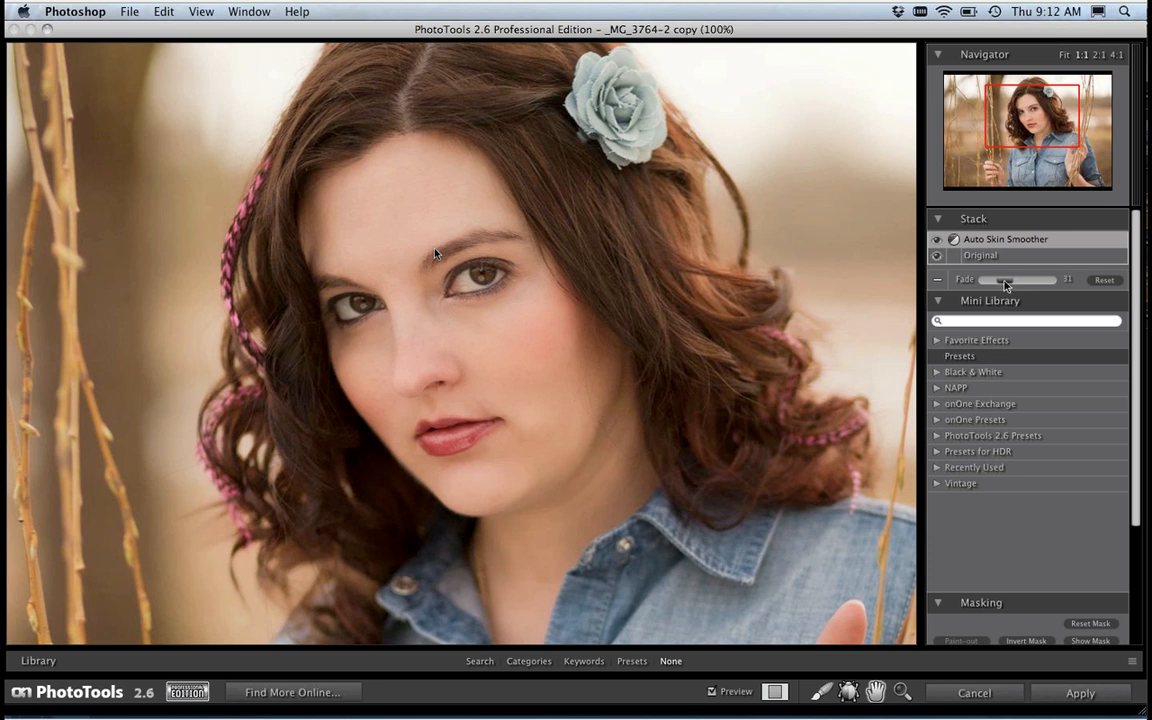
left_click(938, 241)
Step: Add the Model Skin effect from Portrait Enhance to the stack, and collapse the effects library and Mini Library
key("super+2")
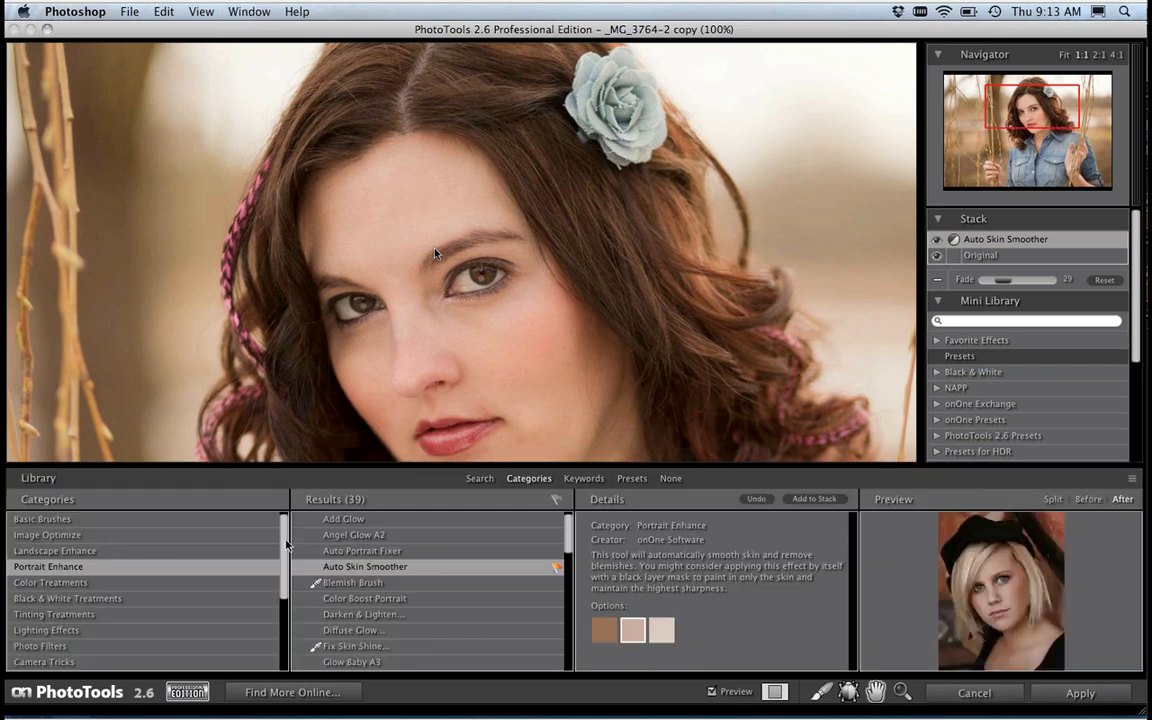
scroll(370, 623, "down", 3)
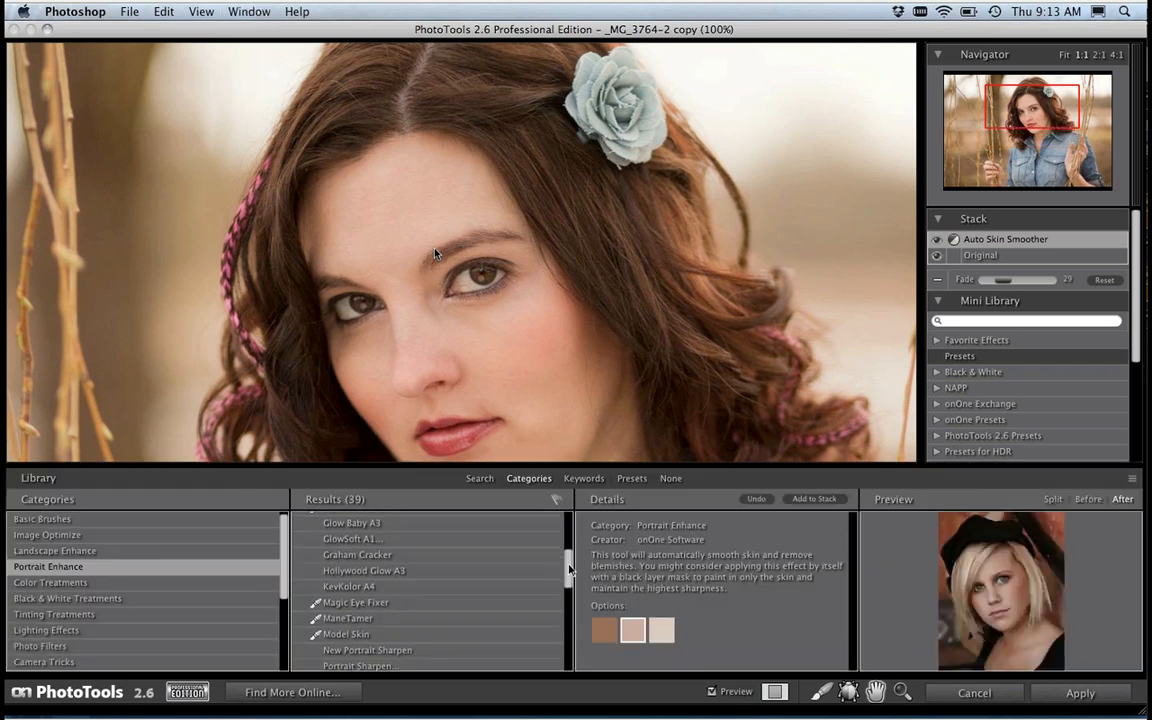
left_click(368, 632)
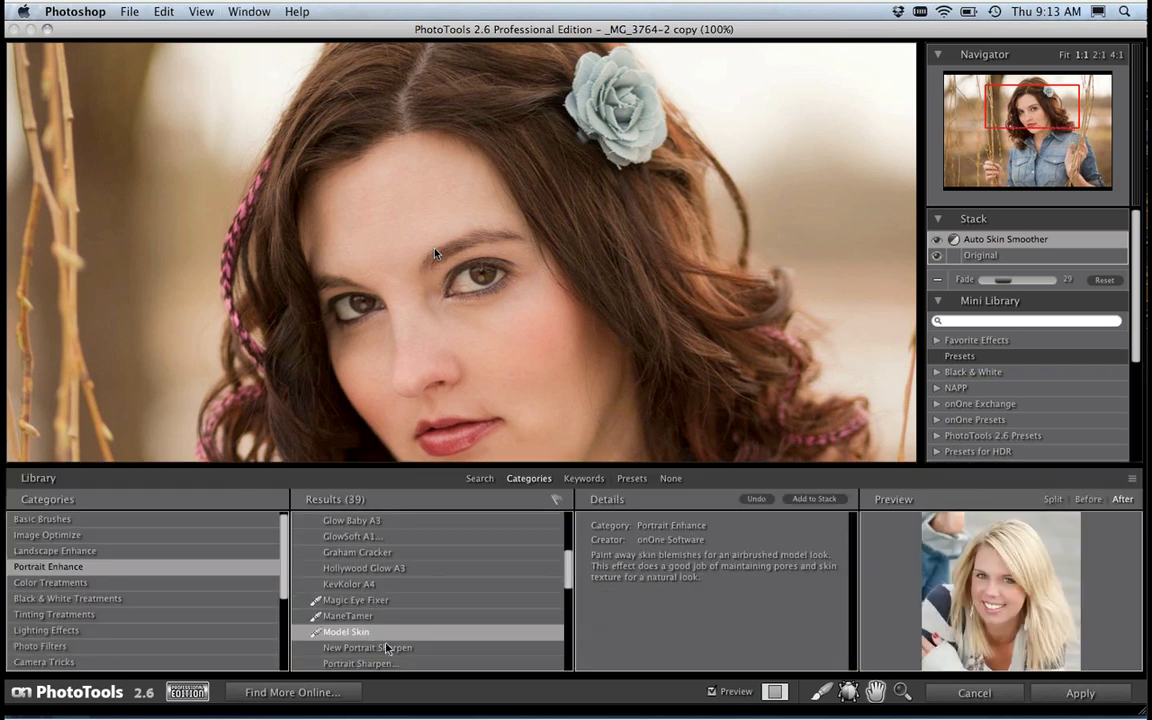
left_click(815, 499)
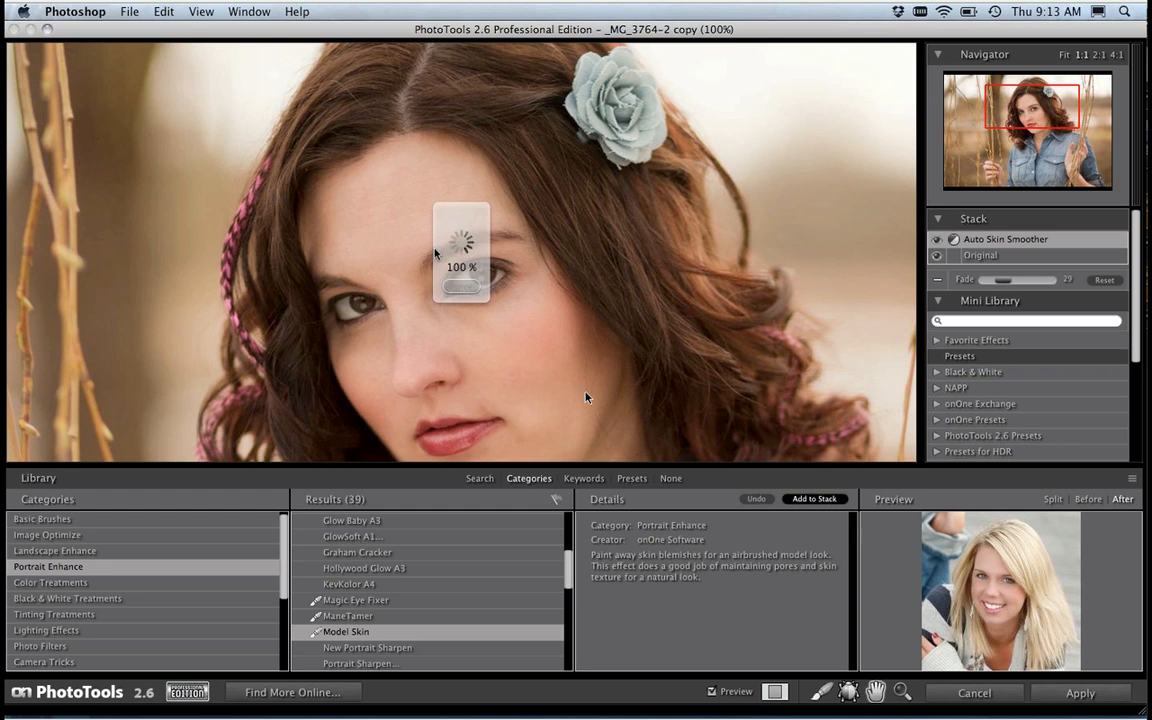
left_click(704, 305)
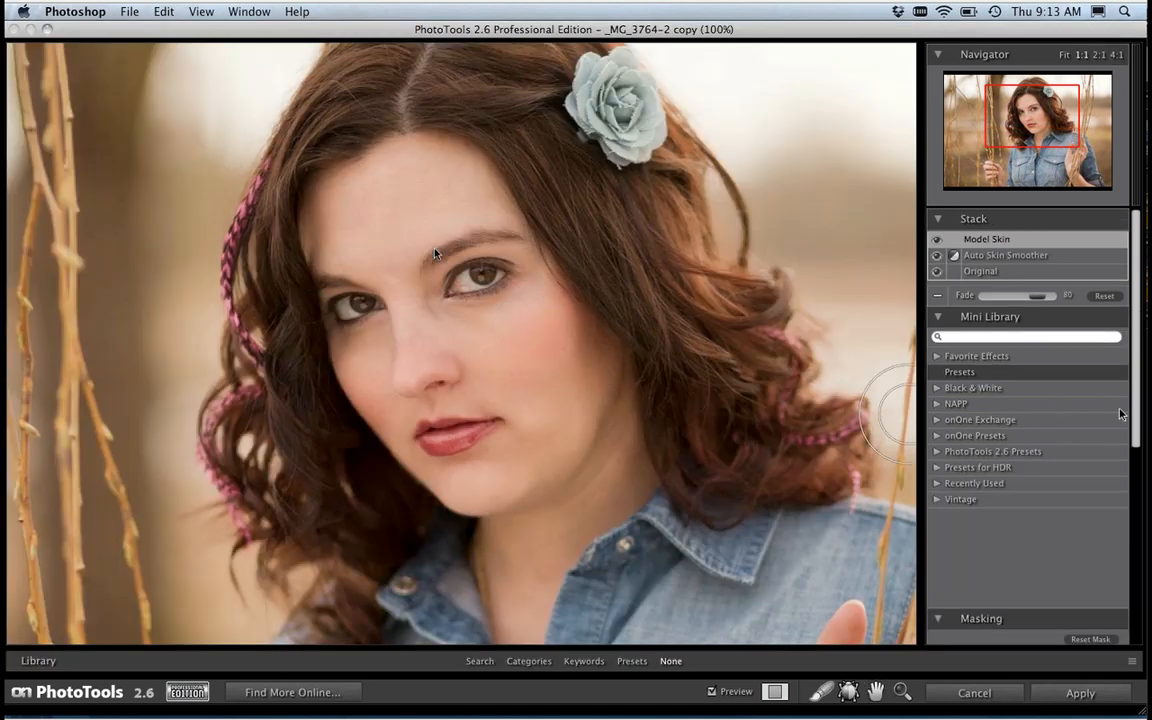
left_click(940, 317)
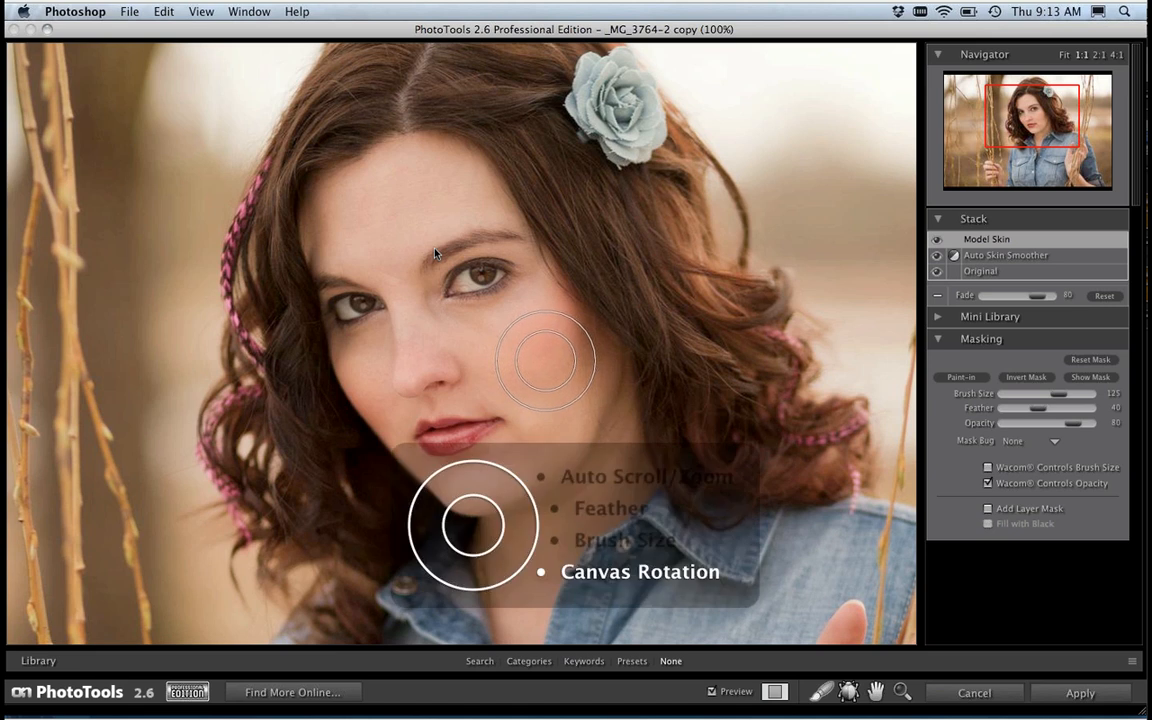
Step: Paint the Model Skin effect over the woman's forehead with a brush size of 80
key("bracketleft")
key("bracketleft")
key("bracketleft")
key("bracketleft")
key("bracketleft")
key("bracketleft")
key("bracketleft")
key("bracketleft")
key("bracketleft")
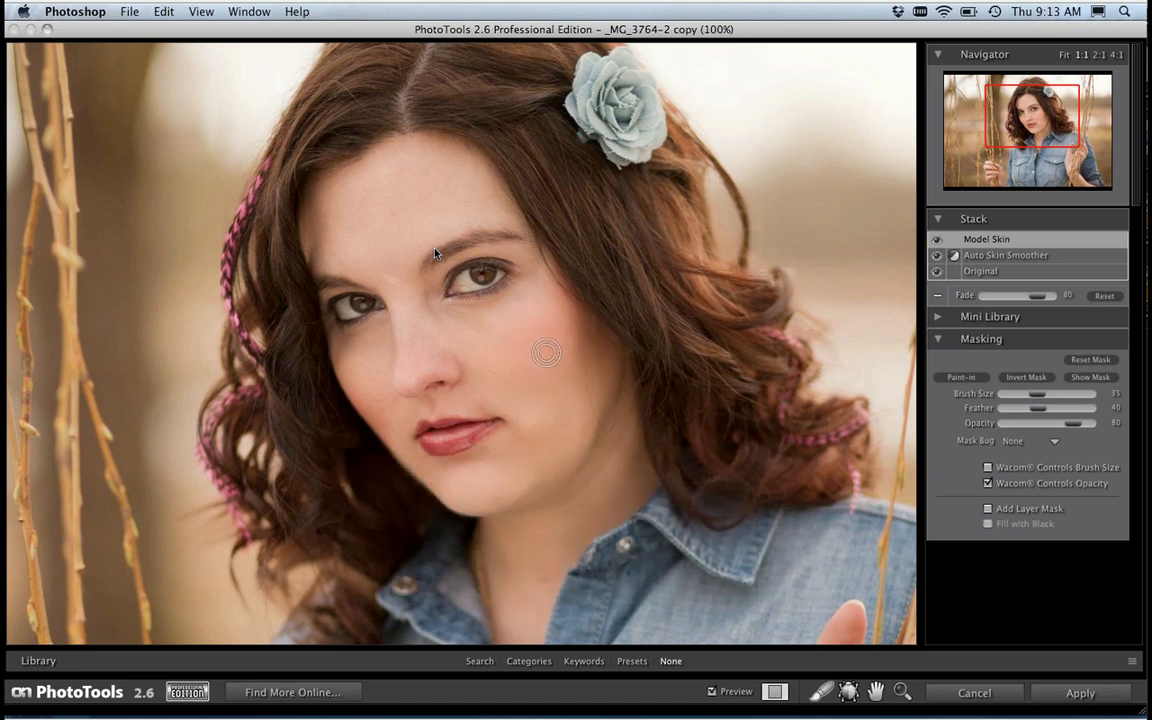
key("super+equal")
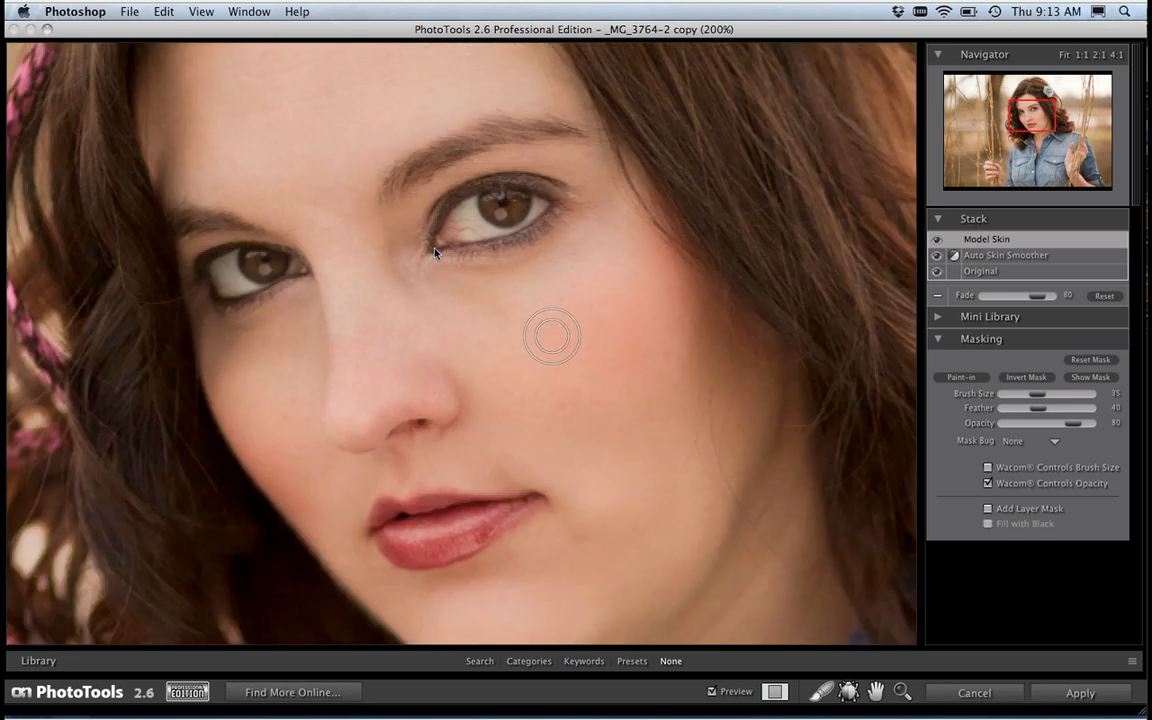
key("bracketleft")
key("bracketleft")
key("space")
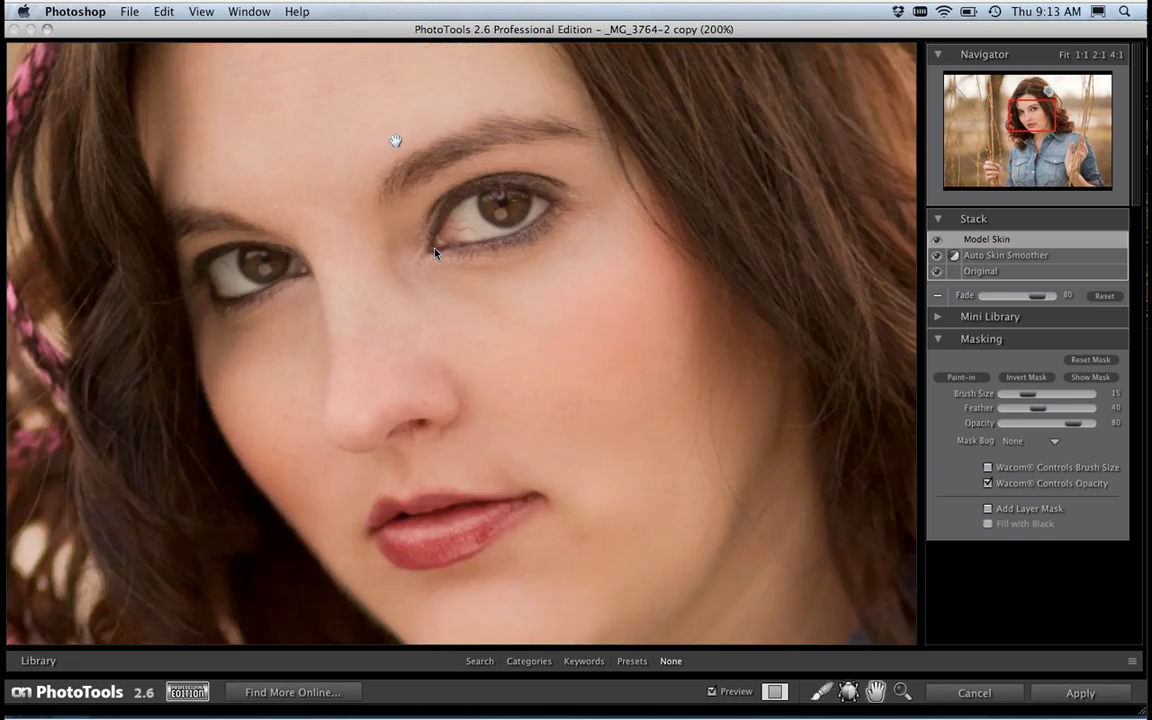
left_click_drag(330, 140, 363, 318)
key("bracketright")
key("bracketright")
key("bracketright")
key("bracketright")
key("bracketright")
key("bracketright")
key("bracketright")
key("bracketright")
key("bracketright")
key("bracketright")
key("bracketright")
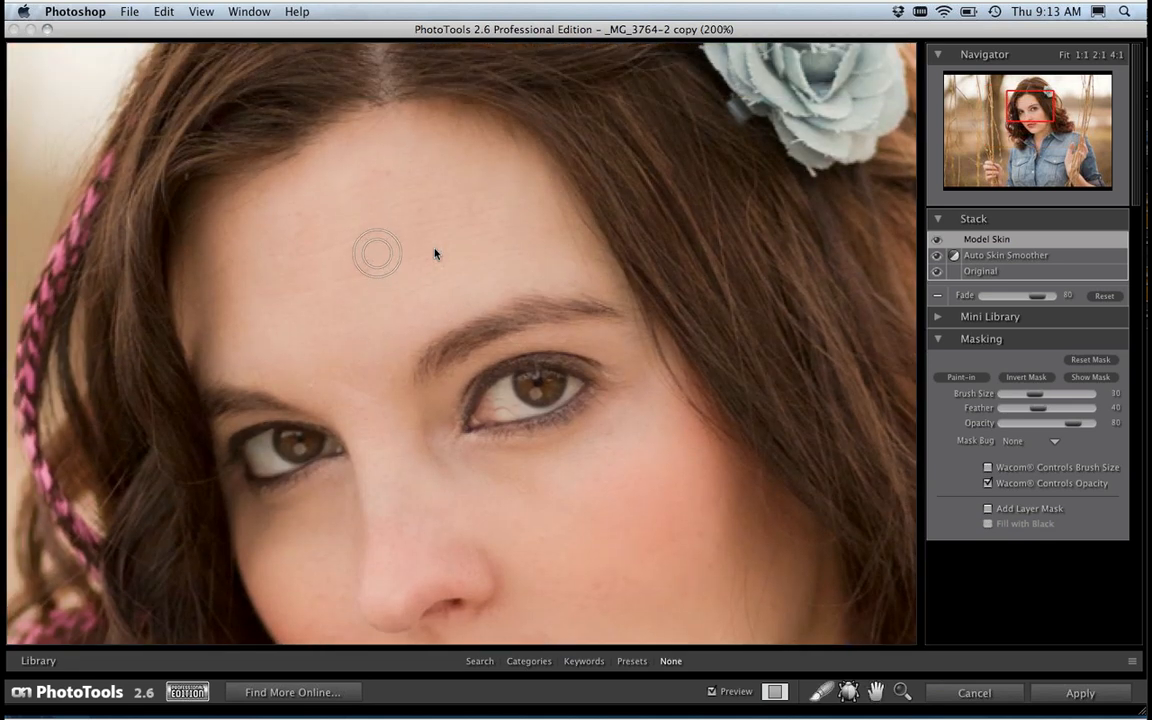
key("bracketright")
key("bracketright")
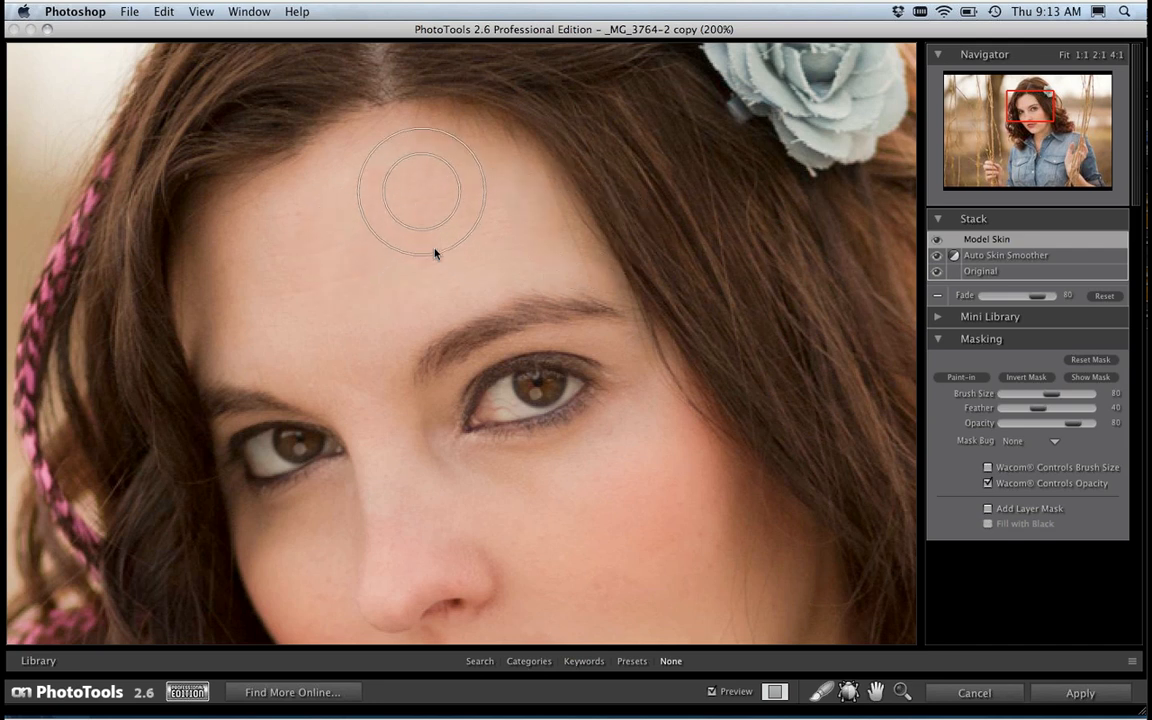
mouse_move(417, 190)
left_mouse_down()
mouse_move(360, 208)
mouse_move(301, 254)
mouse_move(323, 266)
mouse_move(447, 228)
mouse_move(379, 261)
mouse_move(470, 206)
mouse_move(455, 200)
mouse_move(459, 241)
mouse_move(406, 185)
mouse_move(440, 190)
left_mouse_up()
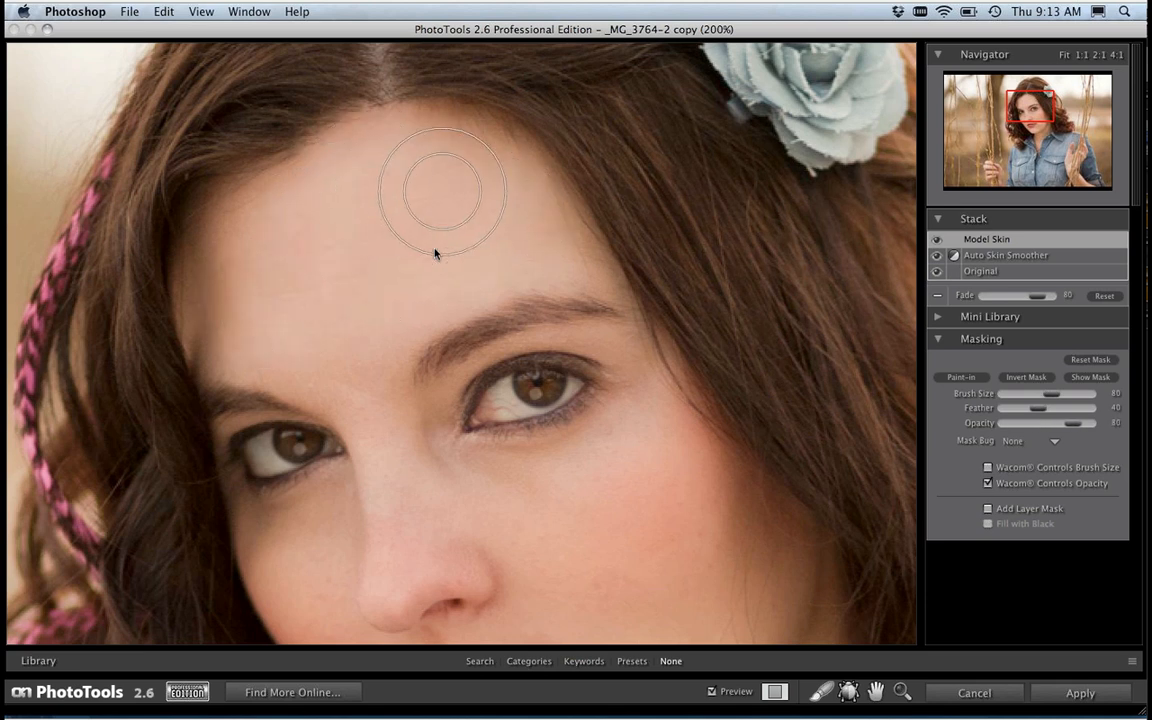
mouse_move(513, 217)
left_mouse_down()
mouse_move(269, 294)
mouse_move(399, 202)
mouse_move(250, 248)
mouse_move(341, 210)
mouse_move(396, 207)
mouse_move(258, 298)
mouse_move(307, 302)
mouse_move(428, 256)
mouse_move(353, 326)
mouse_move(466, 238)
mouse_move(288, 281)
mouse_move(393, 278)
mouse_move(497, 230)
mouse_move(342, 290)
mouse_move(290, 296)
mouse_move(458, 248)
mouse_move(552, 170)
mouse_move(416, 254)
mouse_move(360, 258)
mouse_move(488, 229)
mouse_move(444, 172)
mouse_move(300, 243)
mouse_move(246, 296)
mouse_move(465, 232)
mouse_move(368, 278)
left_mouse_up()
Step: Reduce the brush size to 30 and paint Model Skin between the eyebrows and across both cheeks
key("bracketleft")
key("bracketleft")
key("bracketleft")
key("bracketleft")
key("bracketleft")
key("bracketleft")
key("bracketleft")
key("bracketleft")
key("bracketleft")
key("bracketleft")
key("bracketleft")
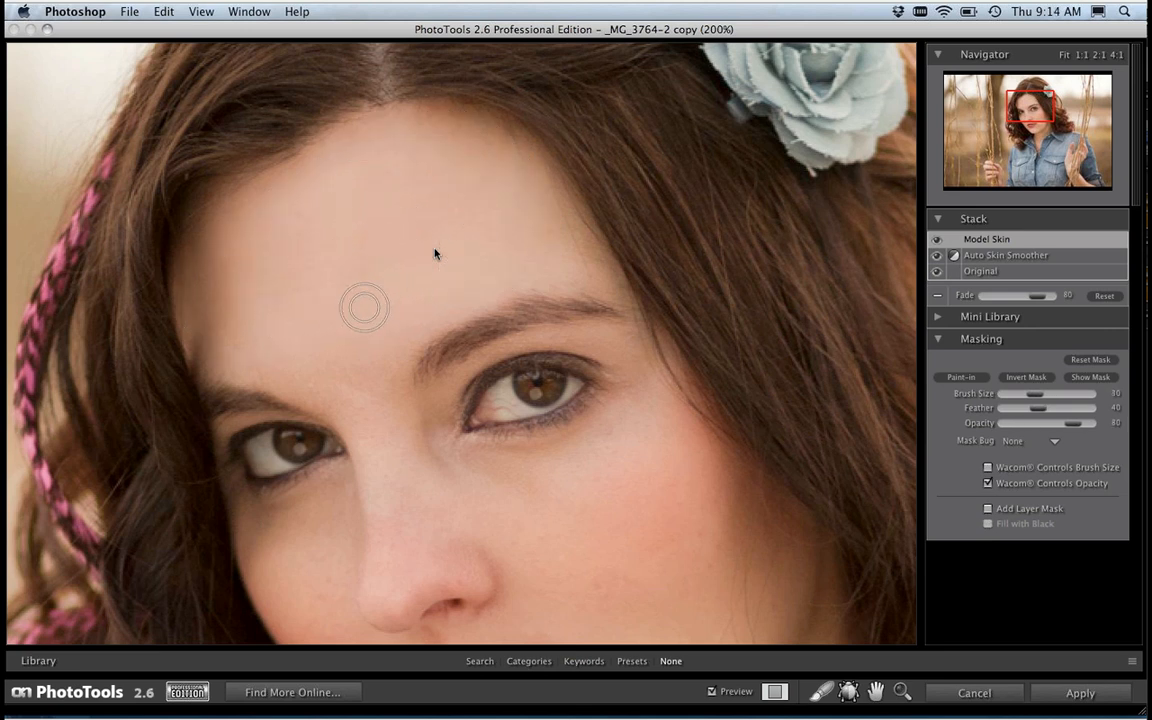
mouse_move(345, 383)
left_mouse_down()
mouse_move(373, 401)
mouse_move(352, 387)
mouse_move(366, 435)
mouse_move(342, 381)
mouse_move(365, 403)
mouse_move(325, 366)
left_mouse_up()
mouse_move(491, 471)
left_mouse_down()
mouse_move(549, 474)
mouse_move(595, 451)
mouse_move(635, 404)
mouse_move(578, 457)
mouse_move(507, 469)
mouse_move(573, 453)
mouse_move(631, 399)
mouse_move(586, 444)
mouse_move(486, 459)
mouse_move(466, 450)
mouse_move(563, 477)
left_mouse_up()
mouse_move(324, 496)
left_mouse_down()
mouse_move(260, 532)
mouse_move(331, 490)
mouse_move(246, 460)
left_mouse_up()
Step: Paint the Model Skin effect down the woman's nose with a brush size of 30
mouse_move(558, 393)
left_mouse_down()
mouse_move(528, 245)
mouse_move(526, 259)
left_mouse_up()
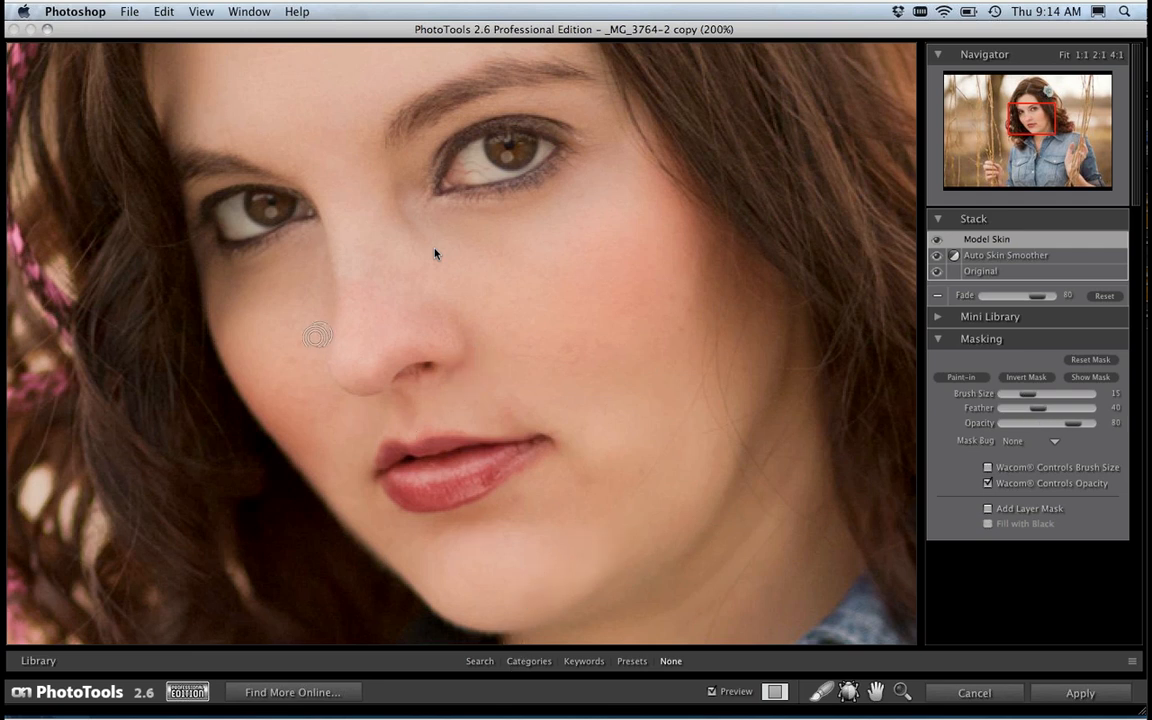
key("bracketright")
key("bracketright")
key("bracketright")
mouse_move(374, 281)
left_mouse_down()
mouse_move(380, 338)
mouse_move(433, 323)
mouse_move(370, 257)
mouse_move(373, 336)
mouse_move(363, 273)
mouse_move(363, 342)
mouse_move(411, 319)
mouse_move(377, 356)
left_mouse_up()
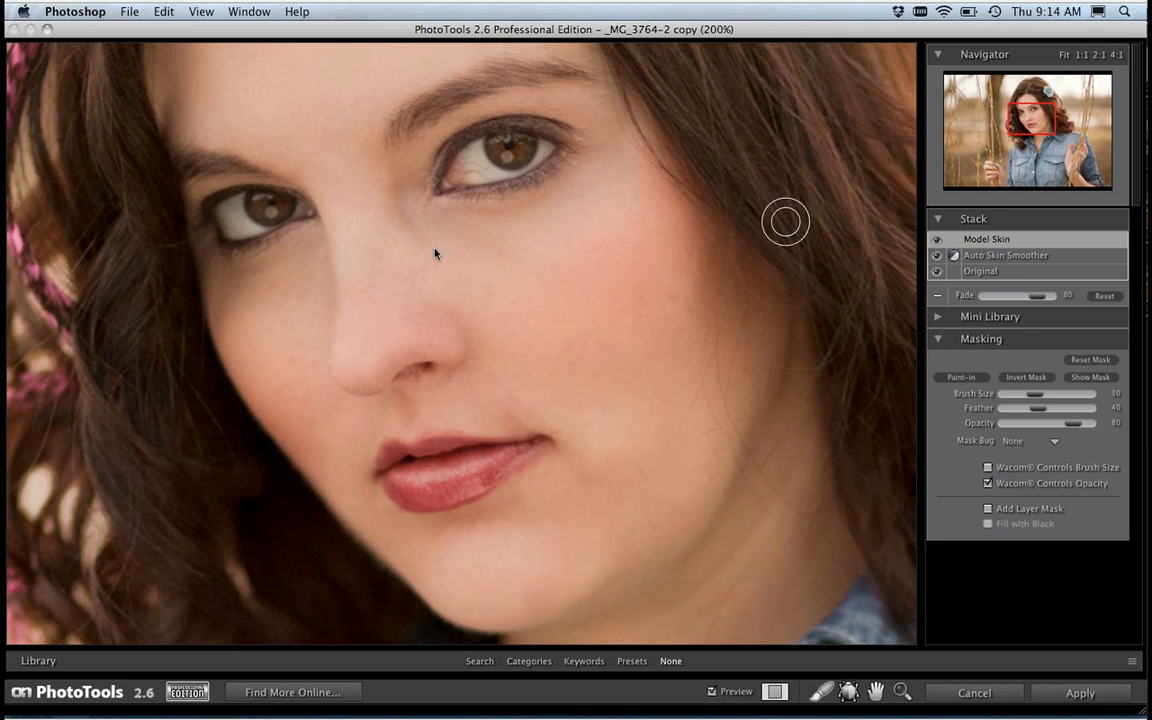
key("super+minus")
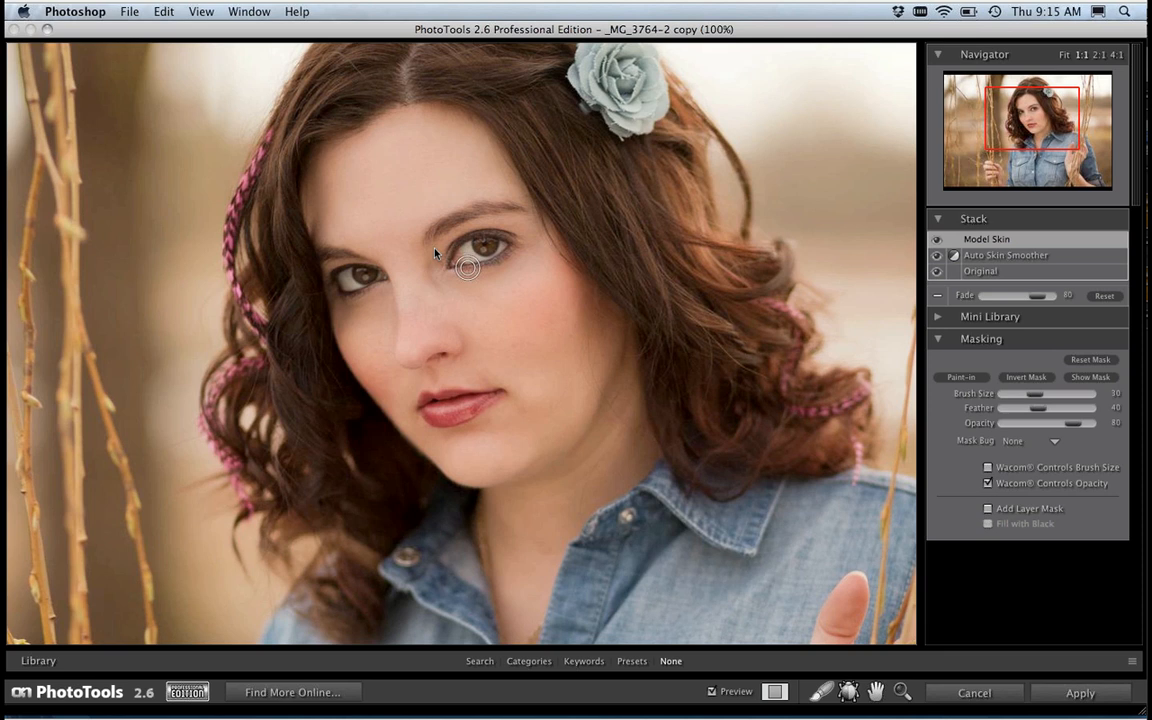
Step: Add the Brush Less Color effect from Basic Brushes to the stack
key("super+equal")
key("space")
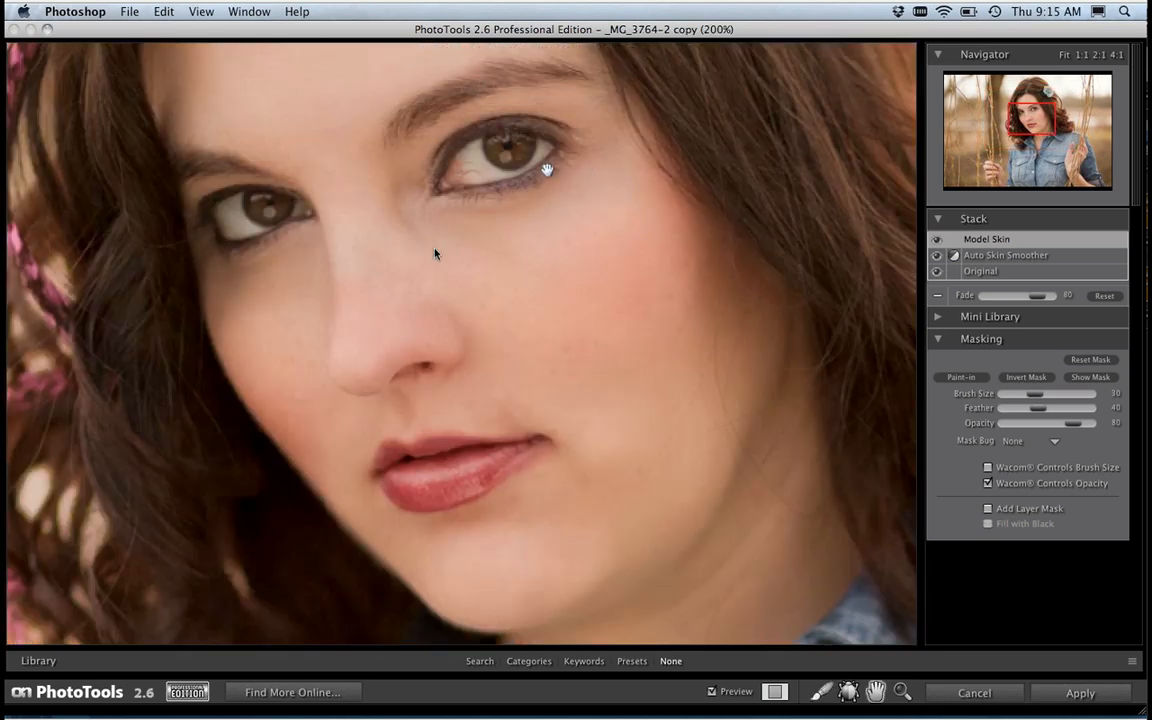
left_click_drag(549, 168, 571, 205)
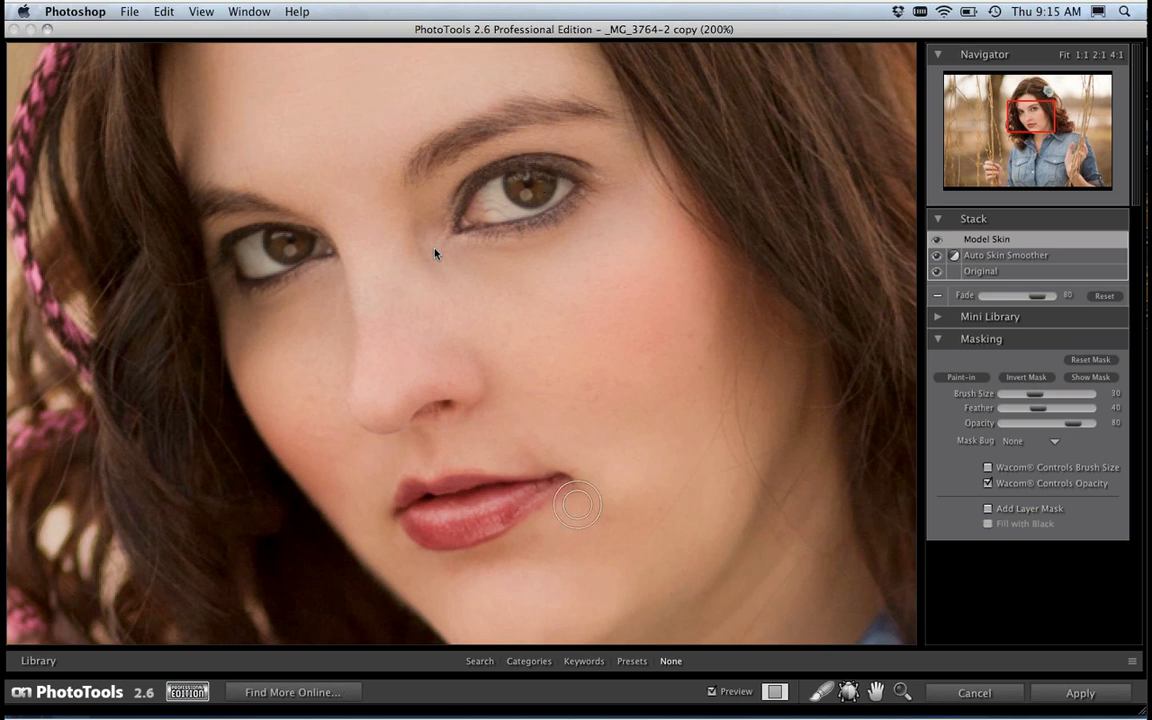
left_click(528, 661)
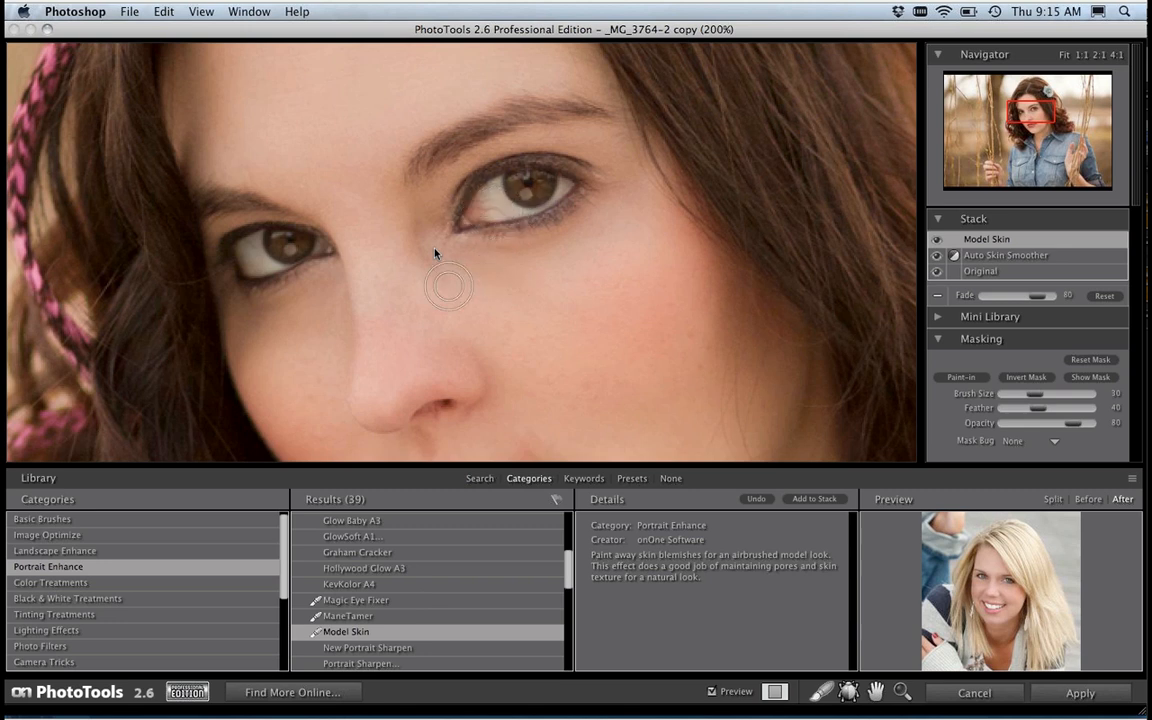
left_click(62, 519)
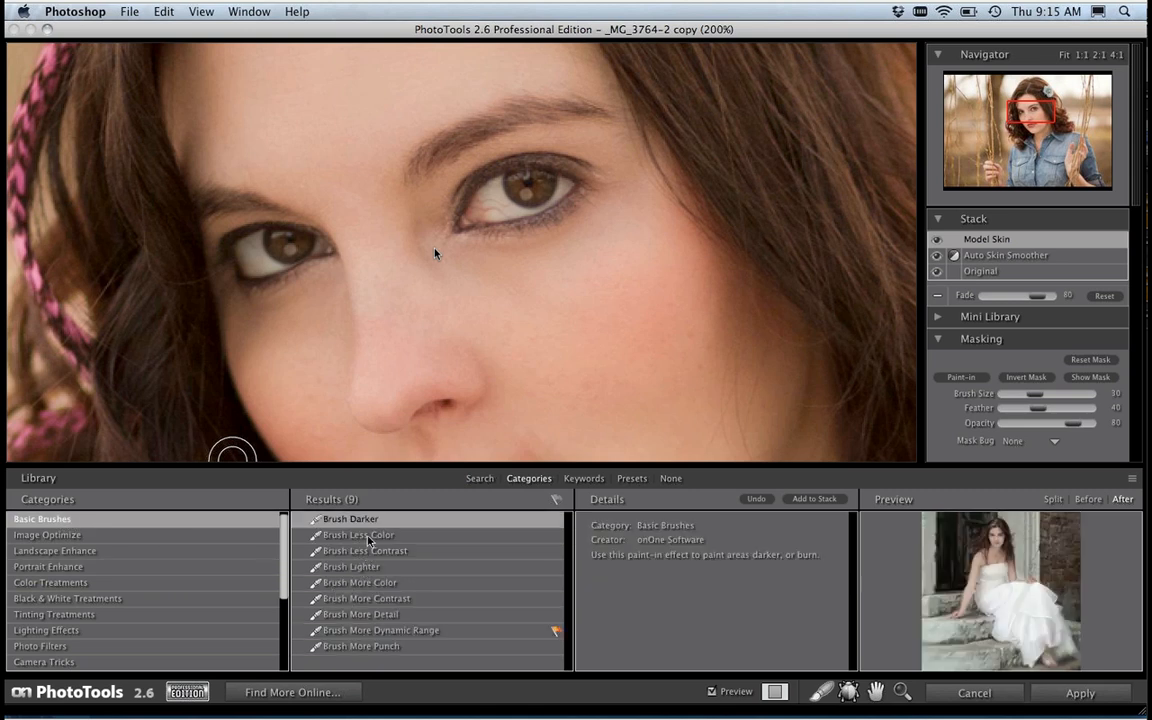
left_click(368, 537)
left_click(812, 499)
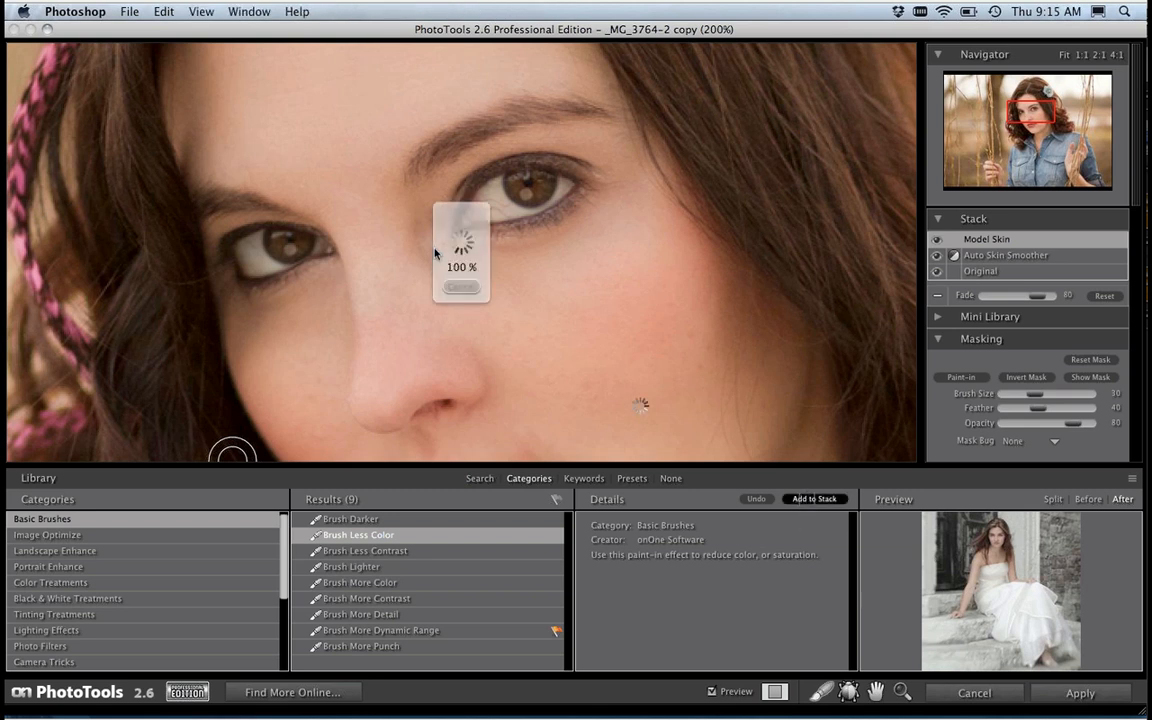
Step: Paint Brush Less Color over the whites of both eyes with a brush size of 7 and the effect's Fade at 100
left_click(690, 303)
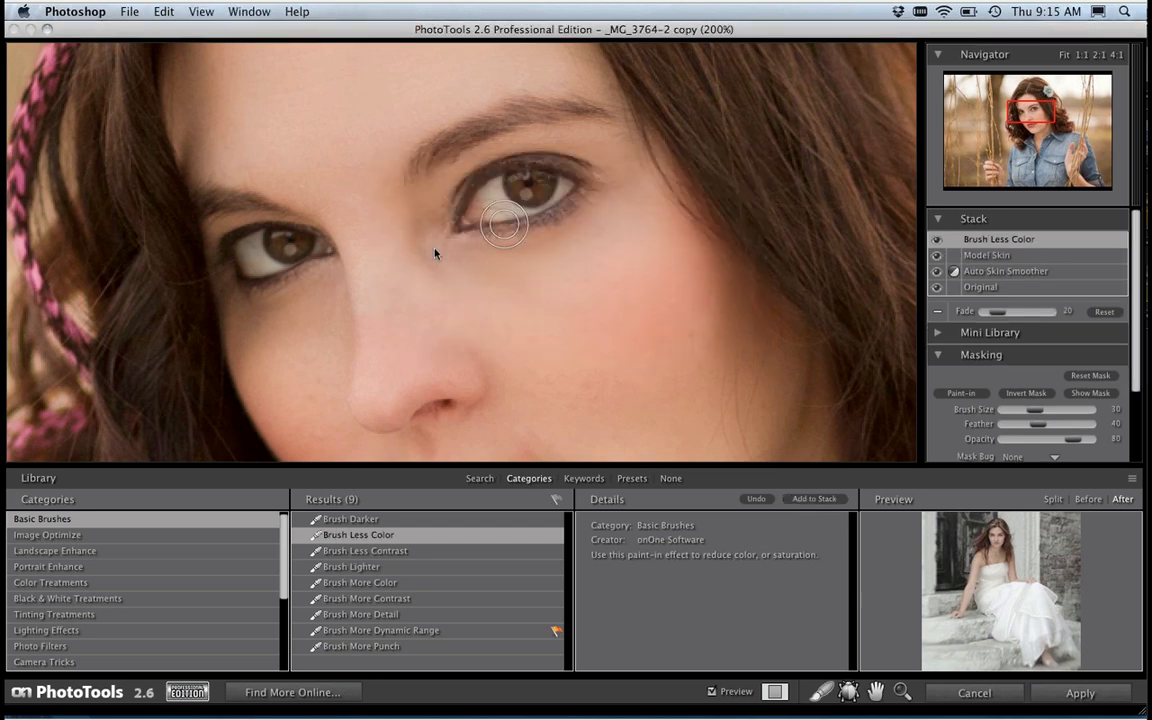
key("bracketleft")
key("bracketleft")
key("super+equal")
mouse_move(542, 169)
left_mouse_down()
mouse_move(536, 205)
mouse_move(485, 224)
mouse_move(514, 218)
mouse_move(531, 233)
mouse_move(504, 218)
mouse_move(541, 207)
left_mouse_up()
key("bracketleft")
key("bracketleft")
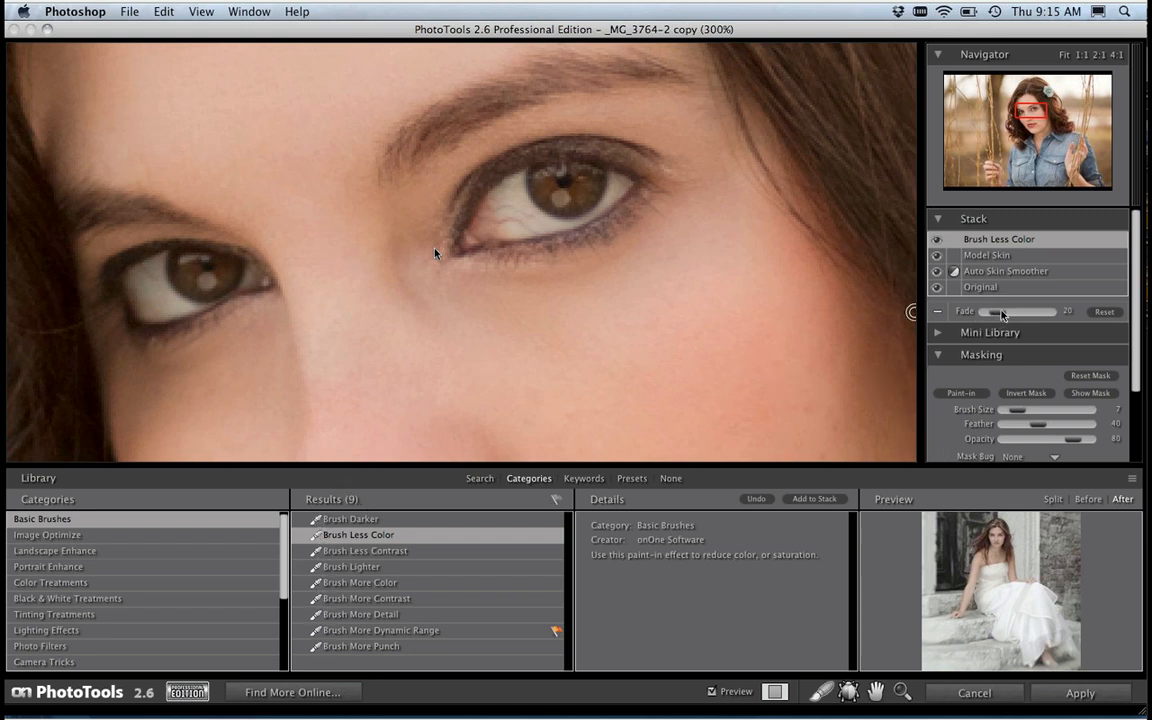
left_click_drag(997, 316, 1047, 313)
mouse_move(521, 181)
left_mouse_down()
mouse_move(492, 214)
mouse_move(435, 208)
mouse_move(507, 229)
mouse_move(470, 206)
mouse_move(495, 195)
mouse_move(523, 203)
mouse_move(501, 201)
mouse_move(481, 223)
mouse_move(516, 227)
mouse_move(492, 200)
mouse_move(539, 175)
mouse_move(645, 159)
mouse_move(581, 219)
left_mouse_up()
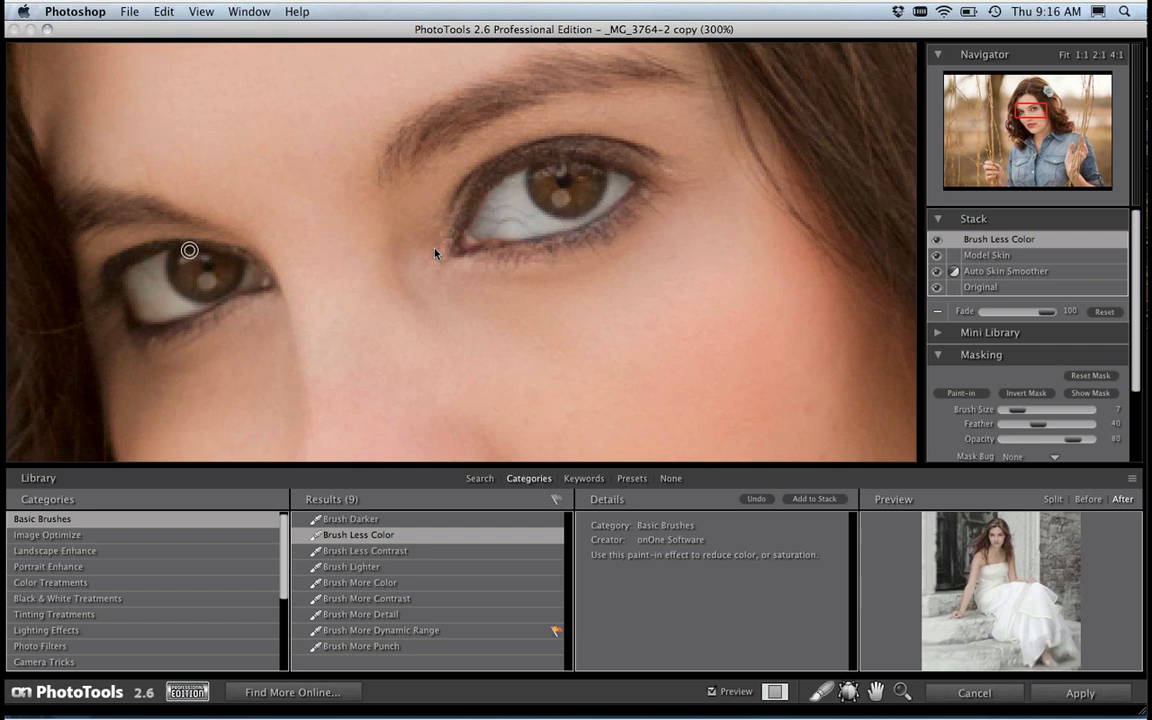
mouse_move(158, 276)
left_mouse_down()
mouse_move(194, 310)
mouse_move(160, 279)
mouse_move(160, 260)
mouse_move(131, 276)
mouse_move(137, 309)
mouse_move(161, 318)
mouse_move(175, 310)
mouse_move(151, 286)
mouse_move(153, 310)
mouse_move(141, 291)
mouse_move(161, 260)
mouse_move(139, 269)
mouse_move(137, 295)
mouse_move(256, 279)
left_mouse_up()
Step: Fill the missed spots in the Brush Less Color mask over both eyes, using brush opacities of 40 and 80
left_click(1087, 394)
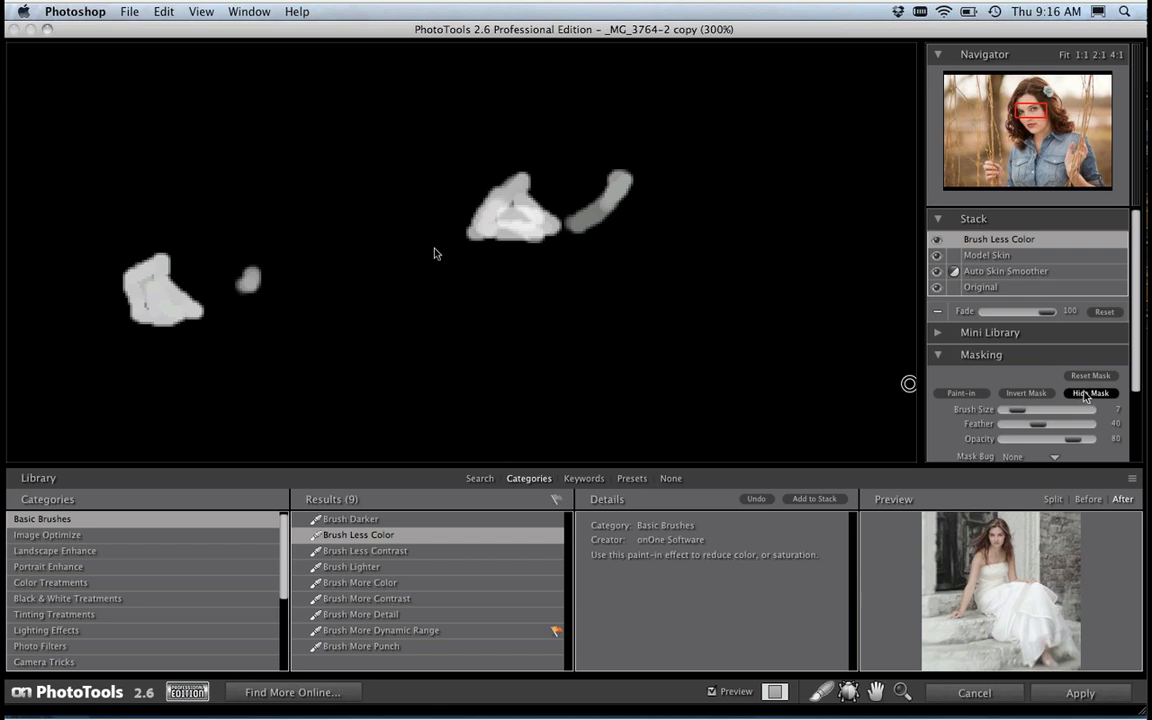
key("4")
mouse_move(511, 203)
left_mouse_down()
mouse_move(497, 216)
mouse_move(510, 205)
left_mouse_up()
key("8")
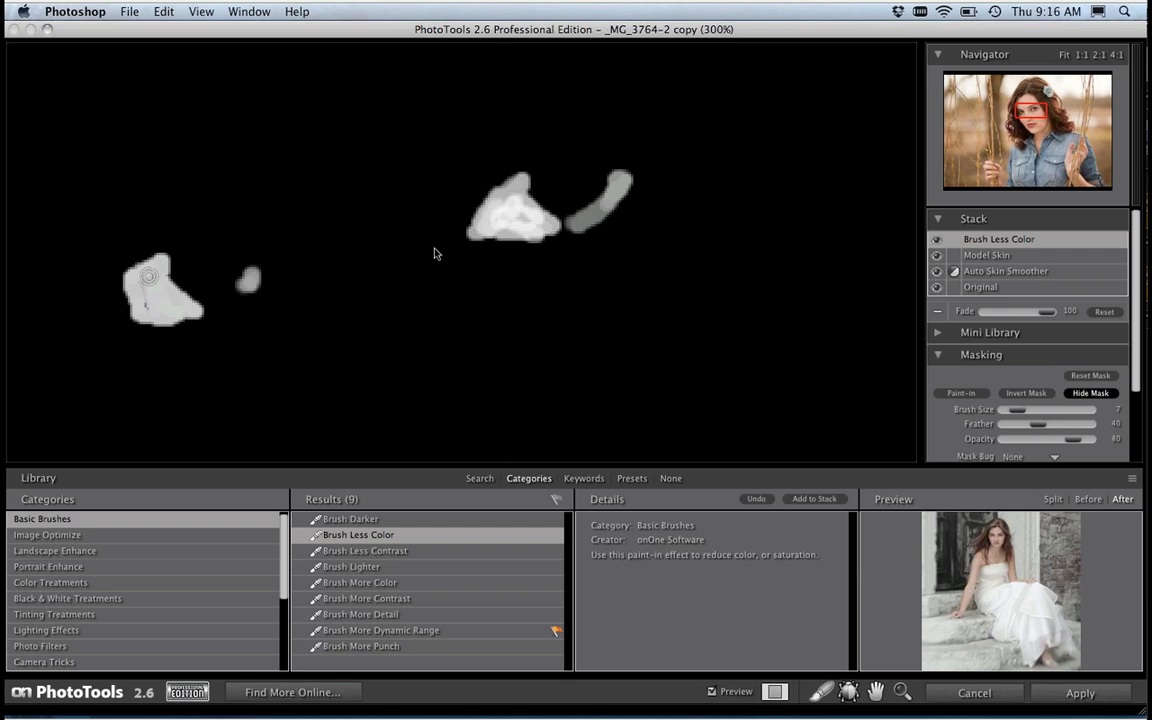
left_click_drag(142, 284, 149, 306)
left_click(1096, 395)
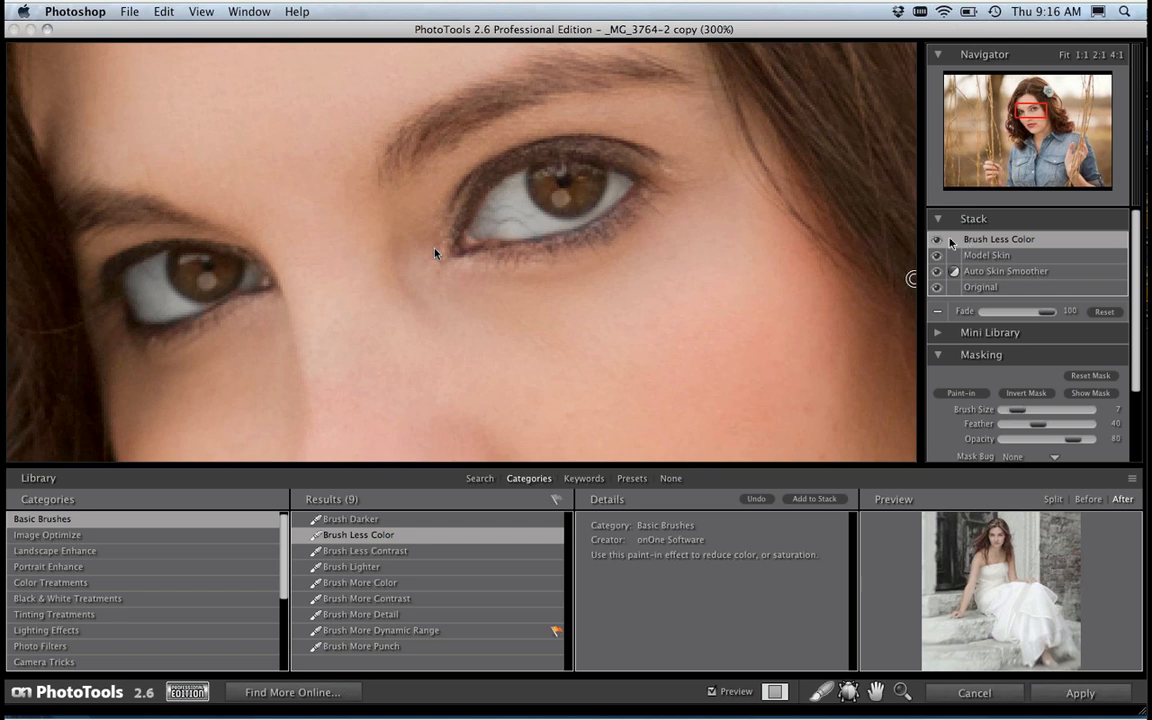
Step: Lower the Brush Less Color Fade to just over 40 and compare the eyes with the effect off and on
key("super+alt+0")
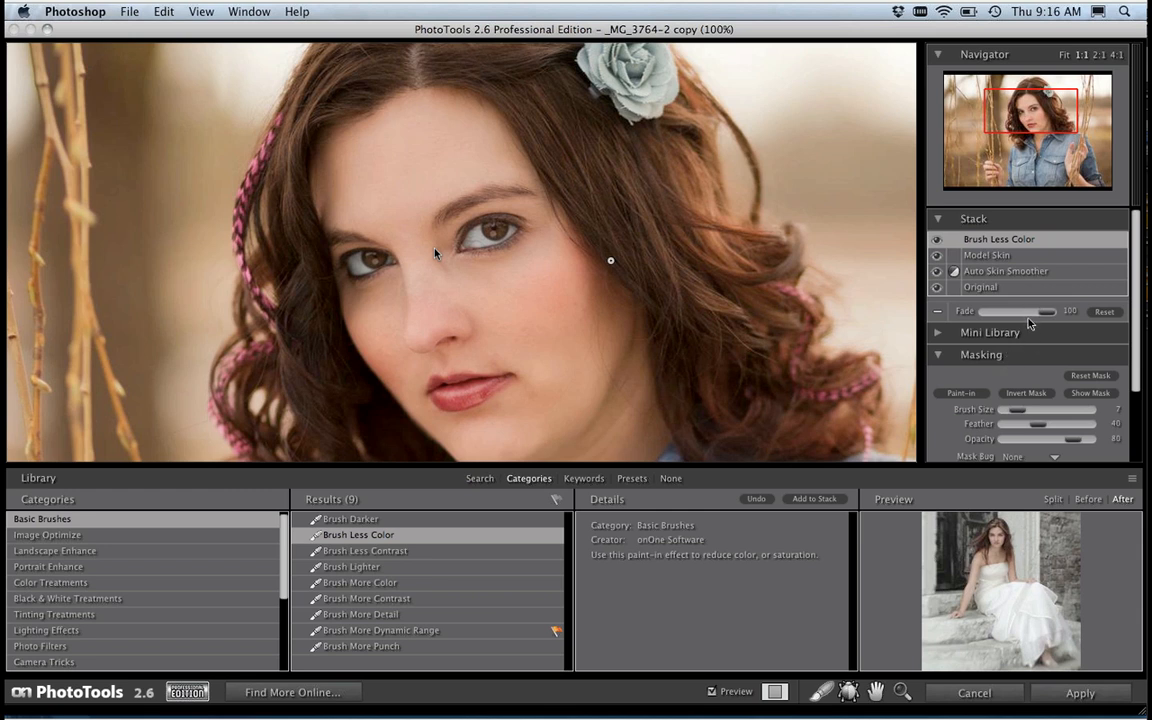
left_click_drag(1040, 316, 1012, 317)
left_click(938, 243)
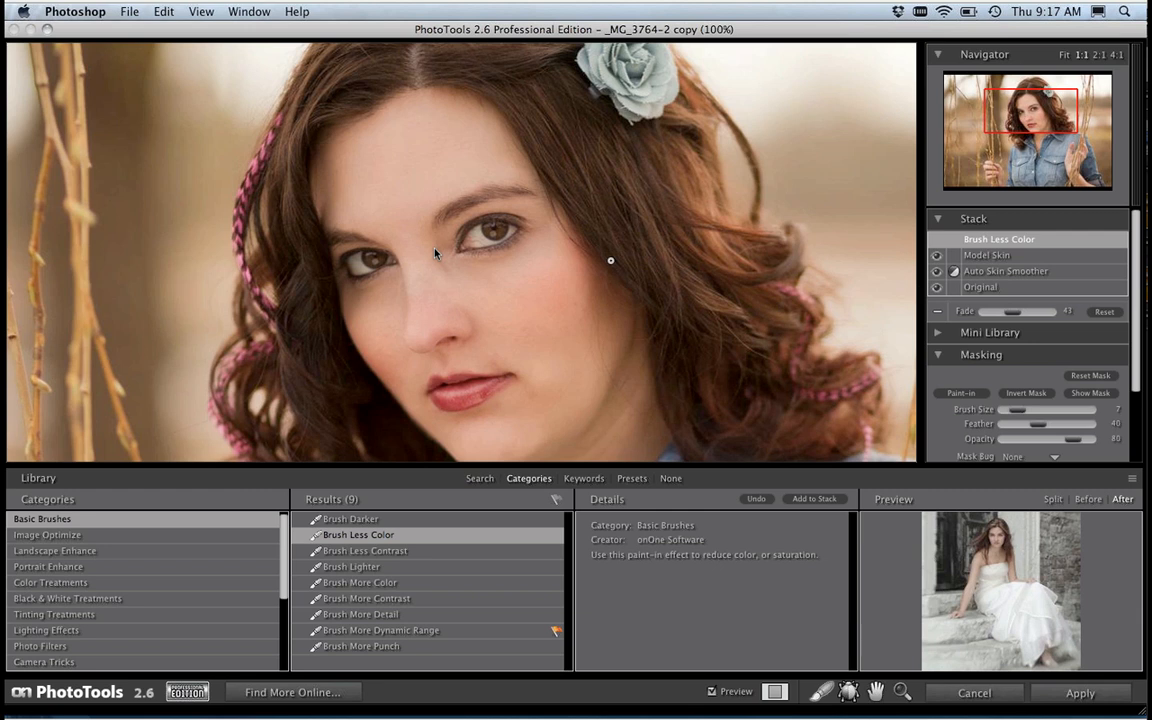
left_click(936, 243)
Step: Add the Brush More Dynamic Range effect from Basic Brushes to the stack
left_click(343, 632)
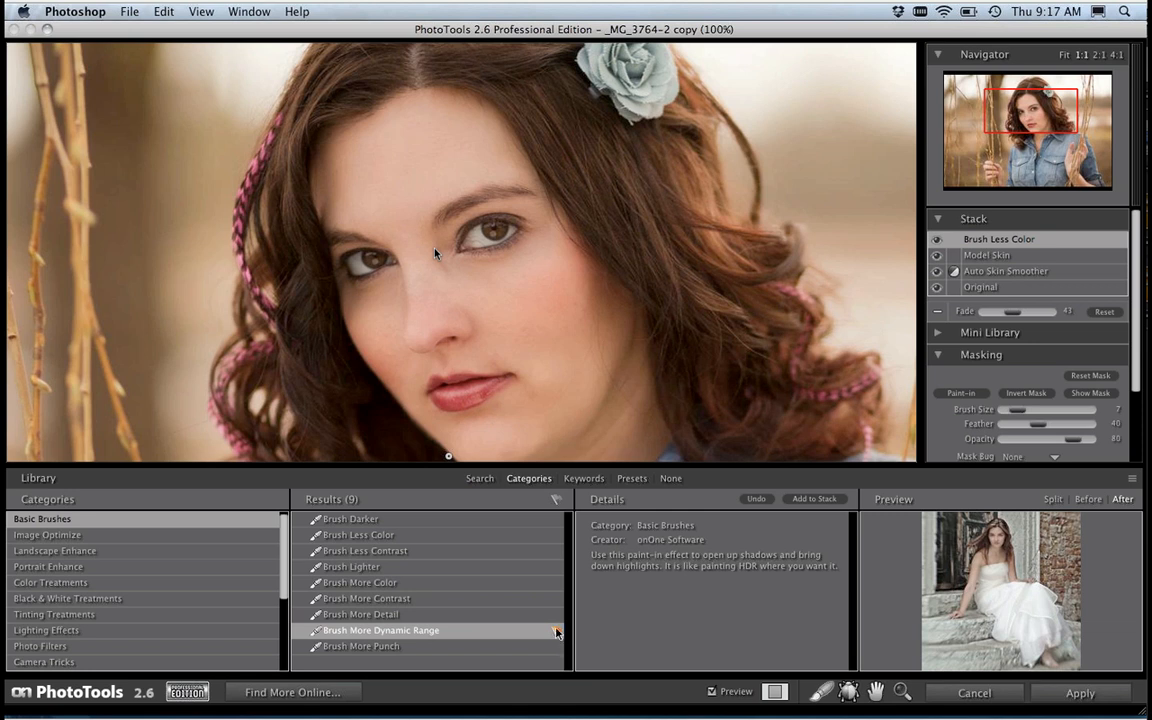
left_click(813, 499)
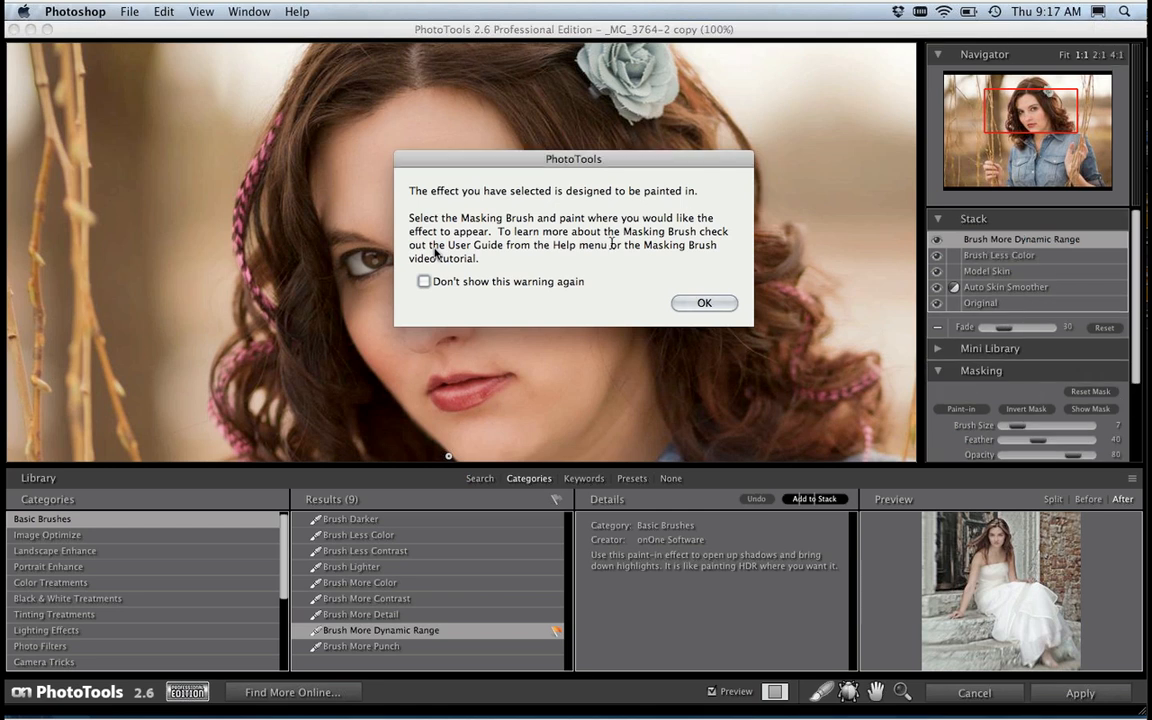
left_click(692, 304)
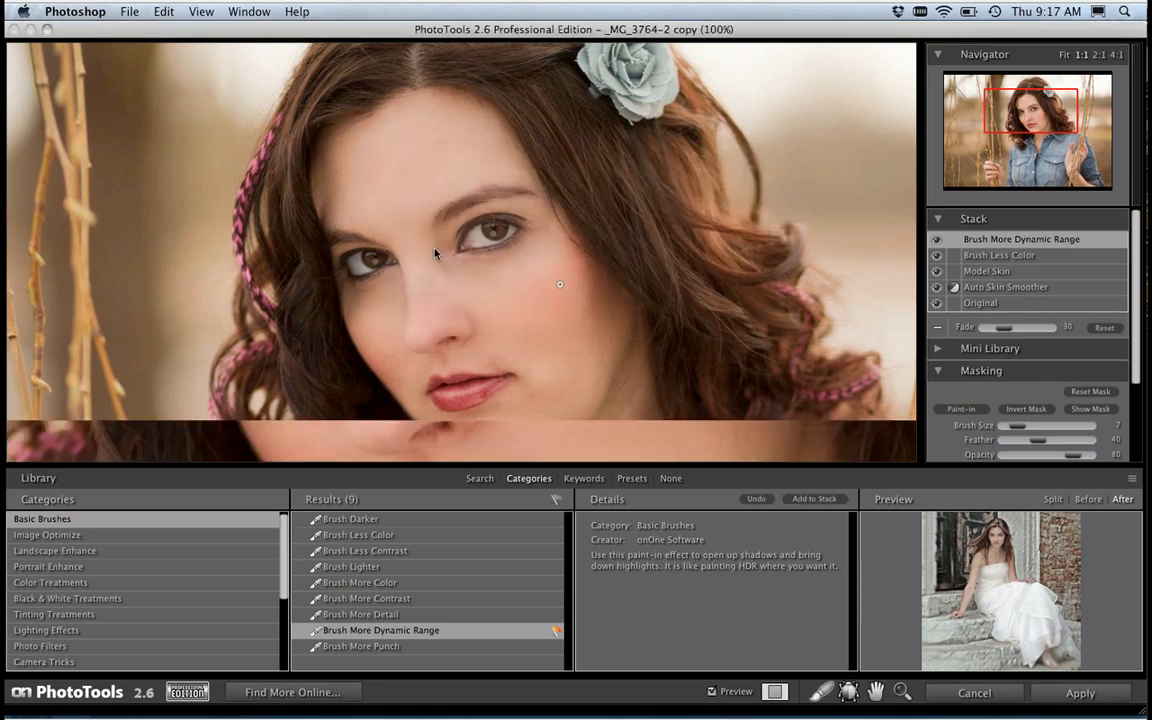
Step: Enlarge the brush and paint Brush More Dynamic Range over the irises of both eyes
key("super+equal")
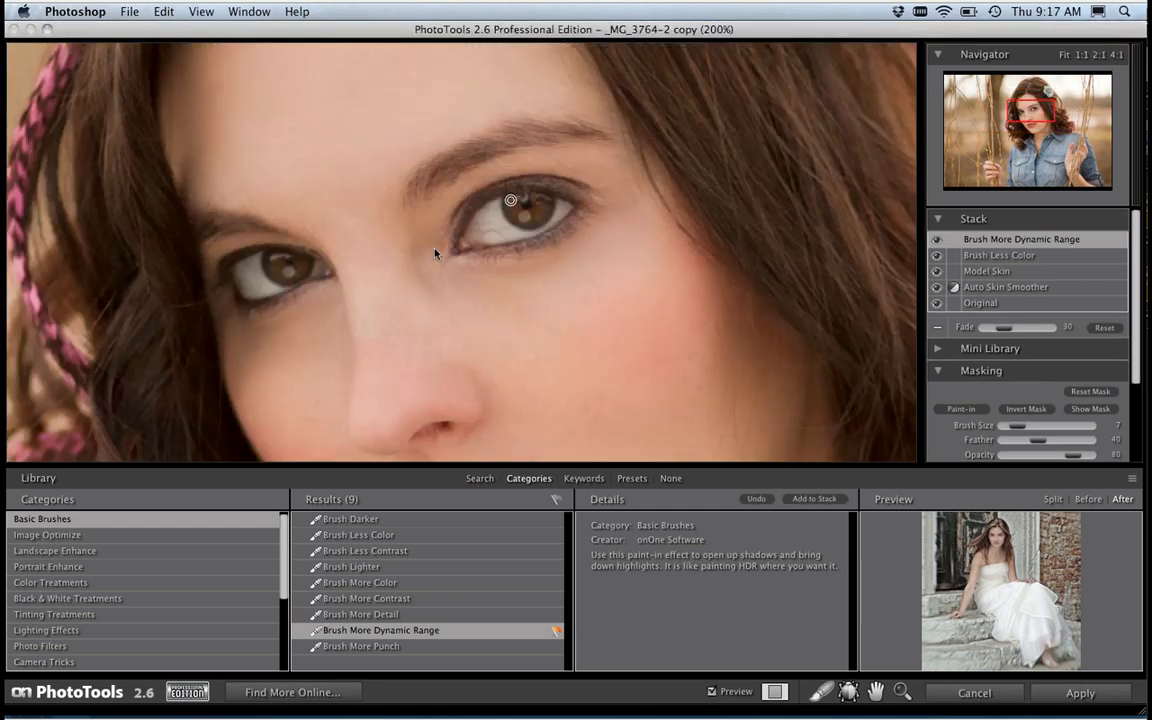
key("bracketright")
key("bracketright")
key("bracketright")
key("bracketright")
key("bracketright")
key("bracketright")
left_click_drag(518, 199, 529, 205)
mouse_move(290, 265)
left_mouse_down()
mouse_move(272, 308)
mouse_move(284, 263)
left_mouse_up()
Step: Reduce the brush size to 9 and paint Brush More Dynamic Range along the lash lines of both eyes
key("bracketleft")
key("bracketleft")
key("bracketleft")
key("bracketleft")
mouse_move(258, 249)
left_mouse_down()
mouse_move(220, 271)
mouse_move(237, 301)
left_mouse_up()
mouse_move(476, 205)
left_mouse_down()
mouse_move(522, 184)
mouse_move(585, 199)
left_mouse_up()
mouse_move(470, 222)
left_mouse_down()
mouse_move(458, 229)
mouse_move(571, 226)
mouse_move(530, 246)
mouse_move(576, 224)
mouse_move(495, 254)
left_mouse_up()
Step: Compare the eyes with Brush More Dynamic Range off and on, and set its Fade to 66
left_click(937, 240)
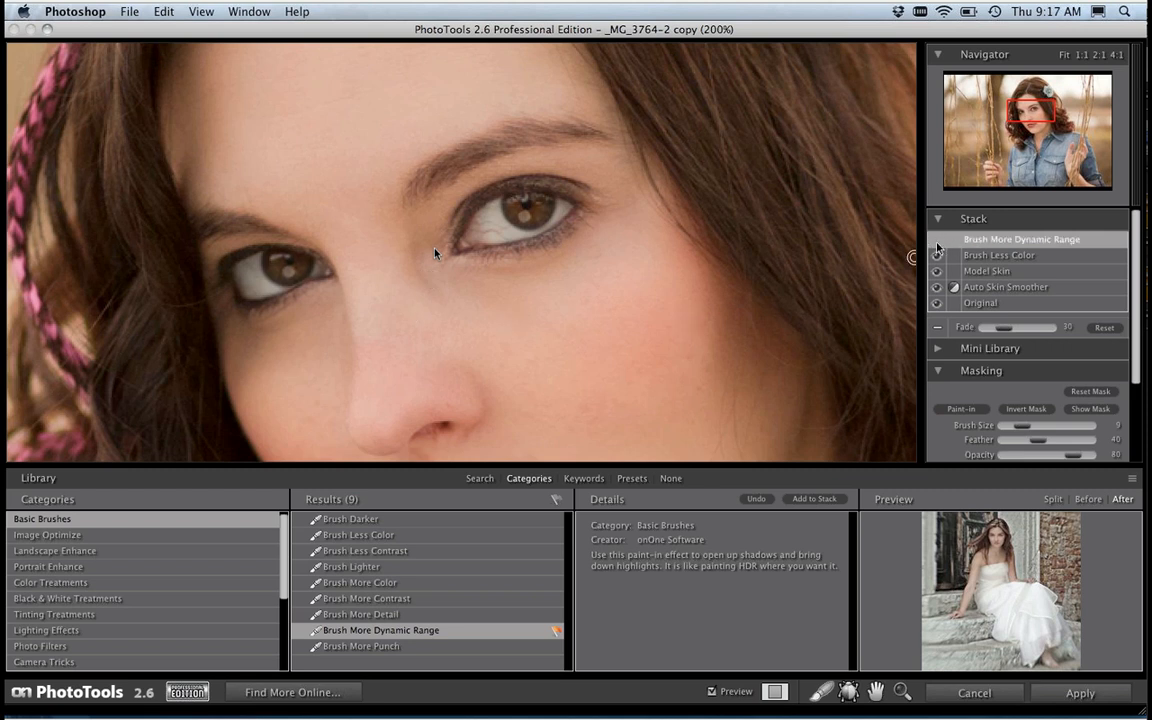
left_click(937, 240)
left_click_drag(1012, 330, 1032, 329)
key("super+minus")
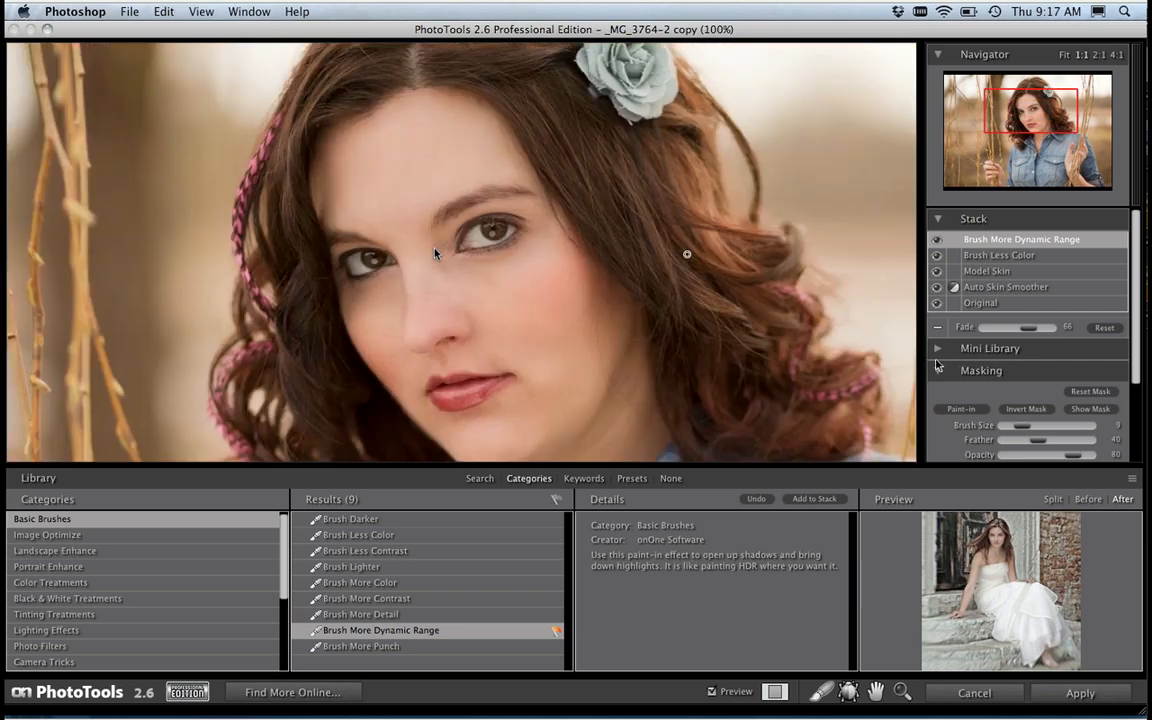
key("super+minus")
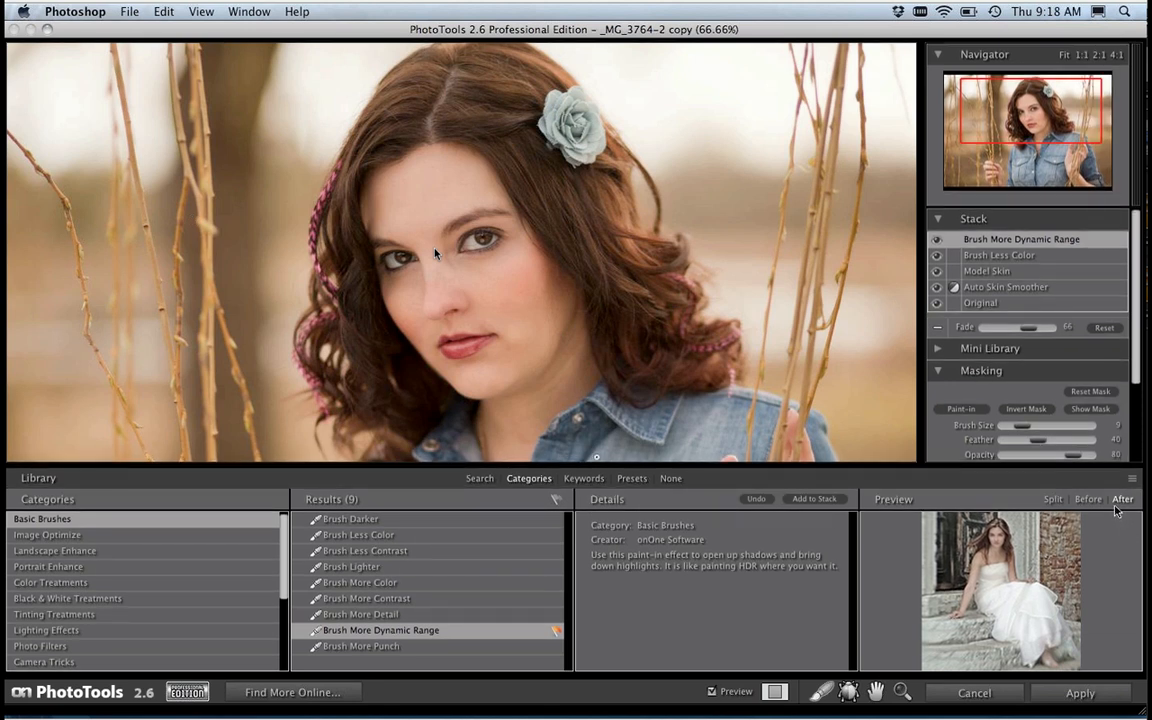
Step: Add the Sunglow 2 A1 effect from Landscape Enhance with the Normal option and set its Fade to 64
left_click(1132, 479)
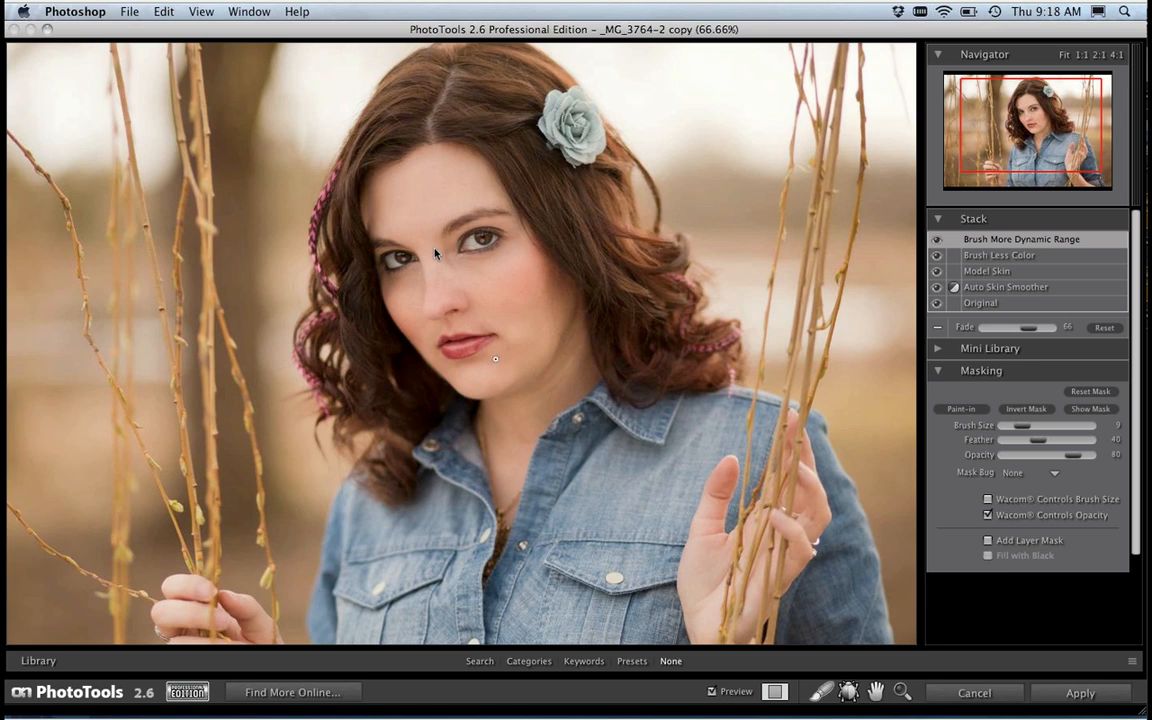
left_click(529, 661)
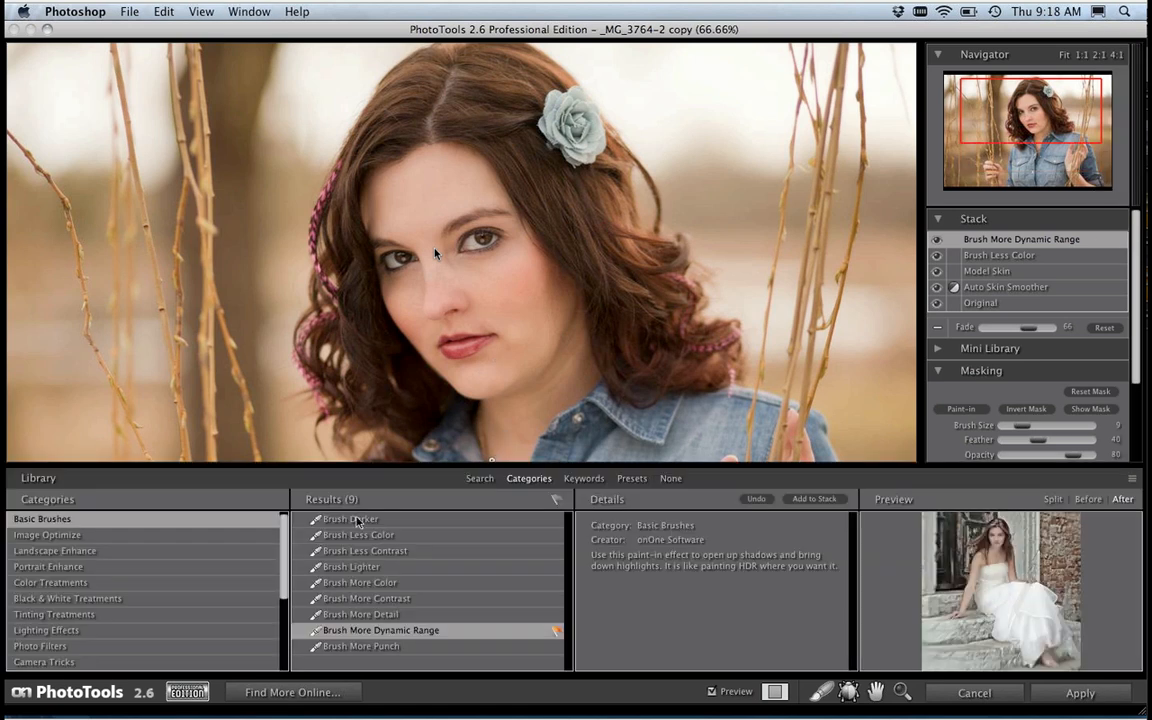
left_click(78, 553)
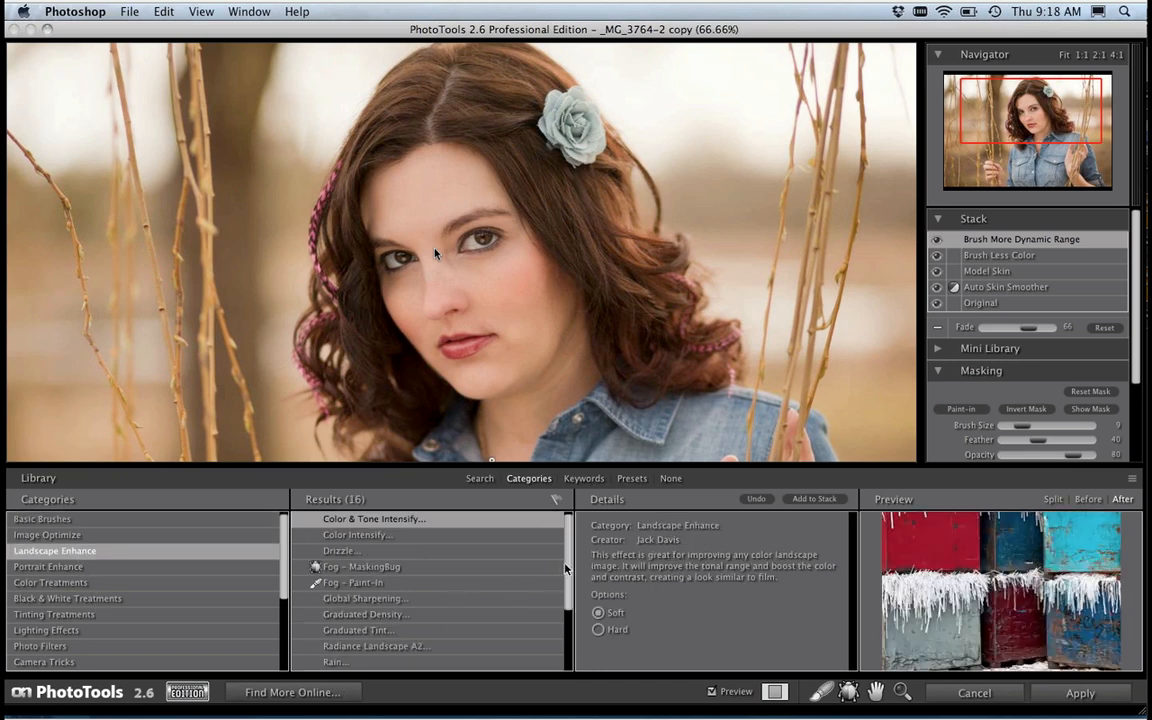
left_click_drag(567, 568, 564, 627)
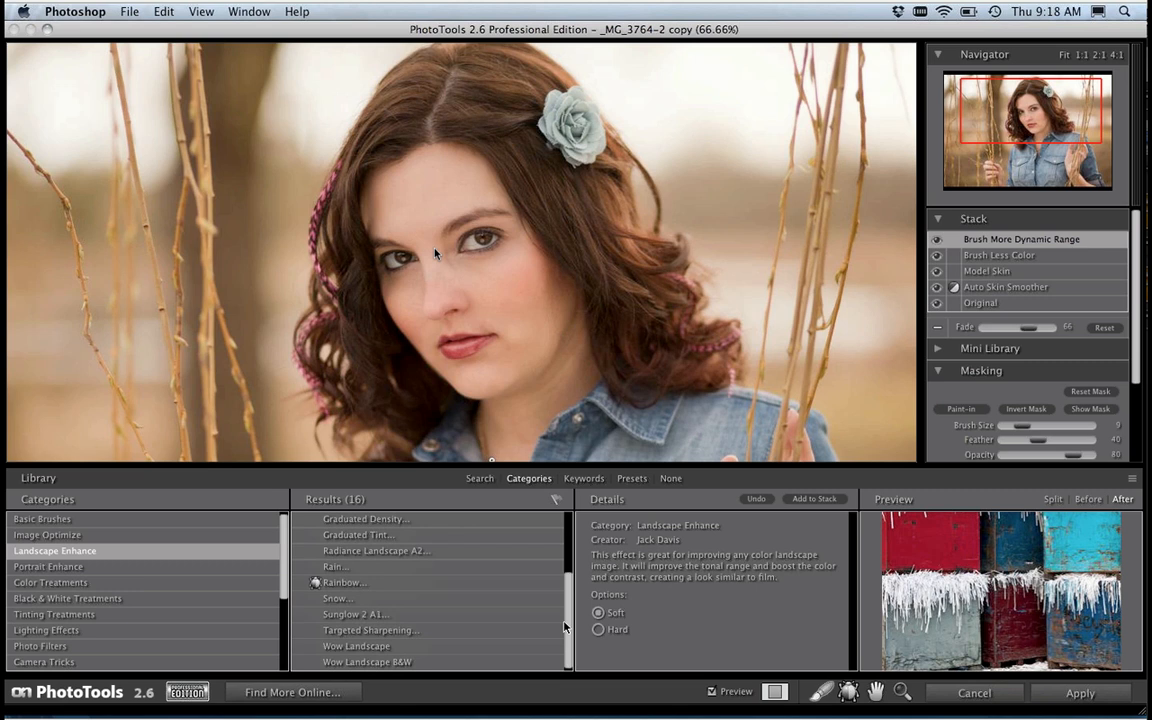
left_click(368, 615)
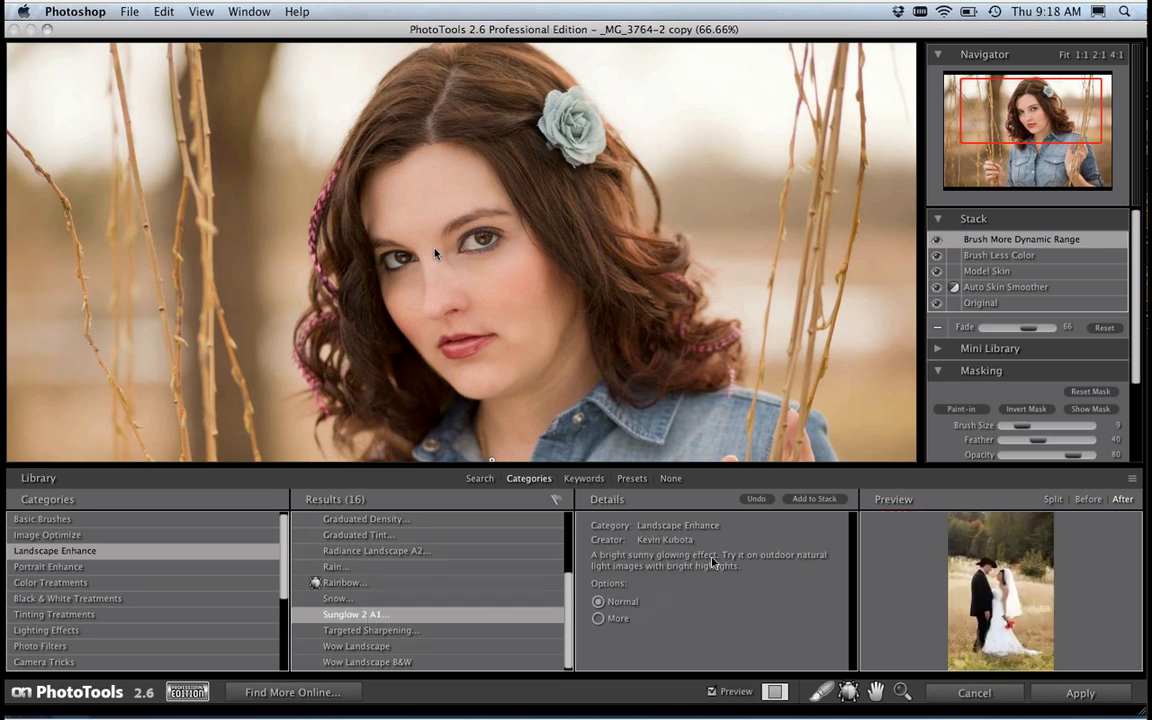
left_click(813, 499)
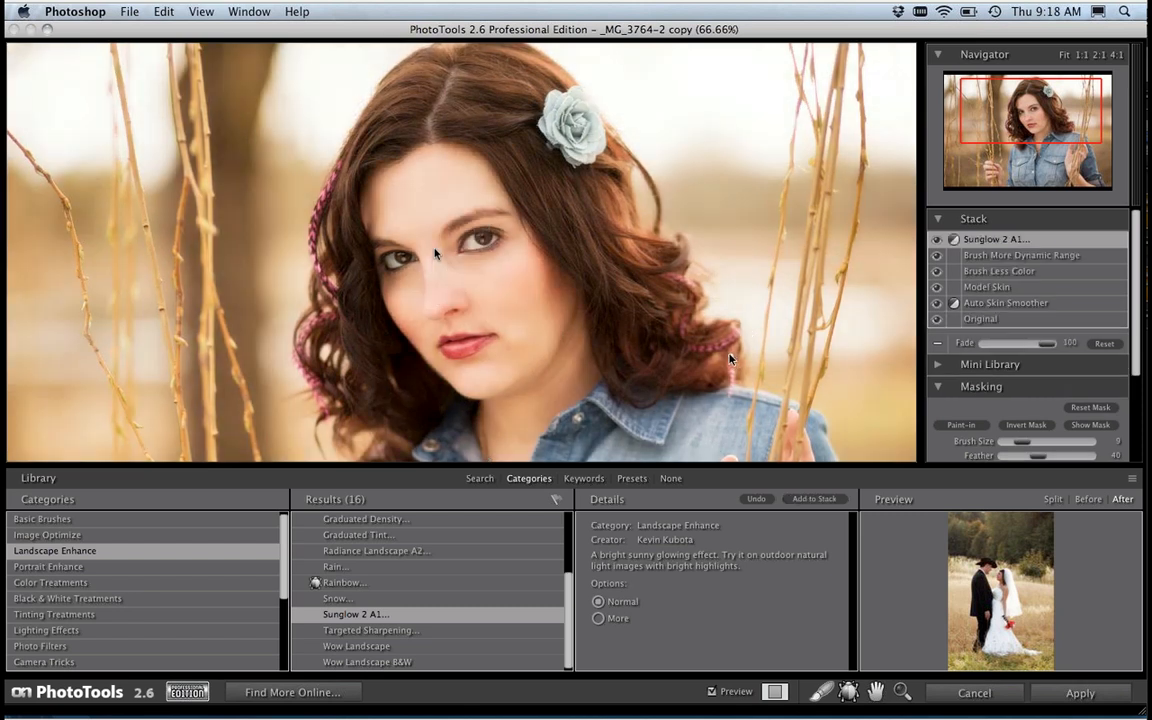
key("super+l")
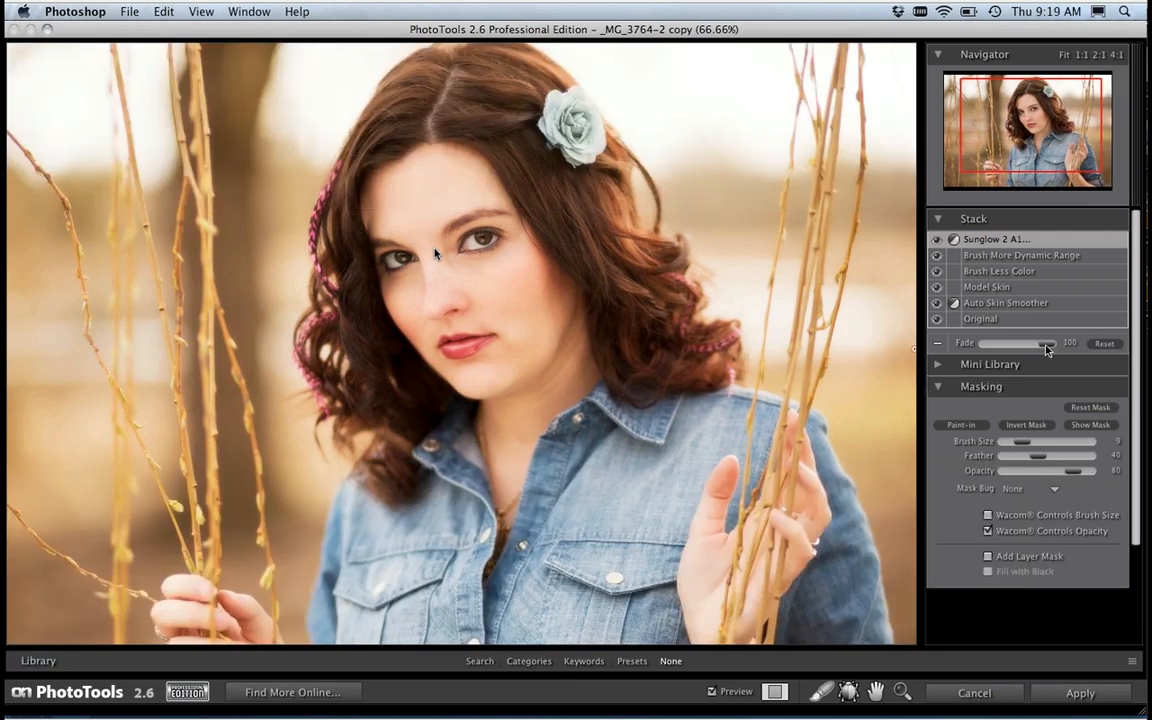
mouse_move(1047, 348)
left_mouse_down()
mouse_move(990, 348)
mouse_move(1026, 348)
left_mouse_up()
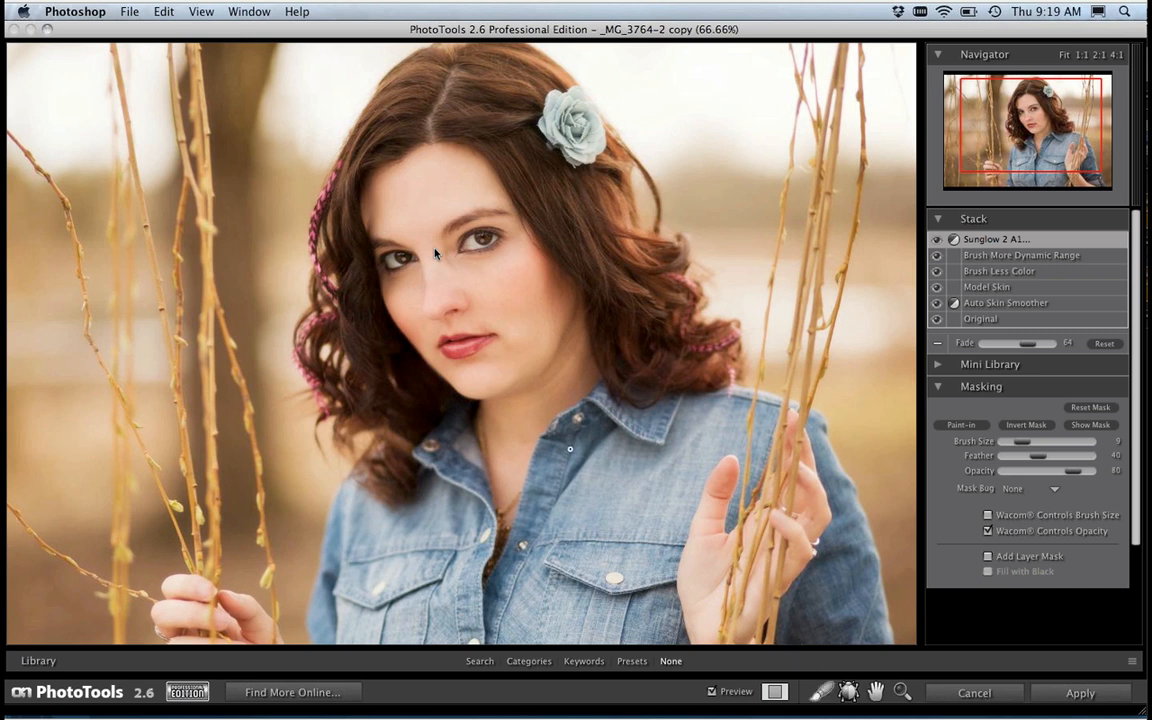
Step: Paint the Sunglow 2 A1 effect out of the woman's face and denim shirt with a brush size of 175
key("bracketright")
key("bracketright")
key("bracketright")
key("bracketright")
key("bracketright")
key("bracketright")
key("bracketright")
key("bracketright")
key("bracketright")
key("bracketright")
key("bracketright")
key("bracketright")
key("bracketright")
key("bracketright")
key("bracketright")
key("bracketright")
left_click(965, 427)
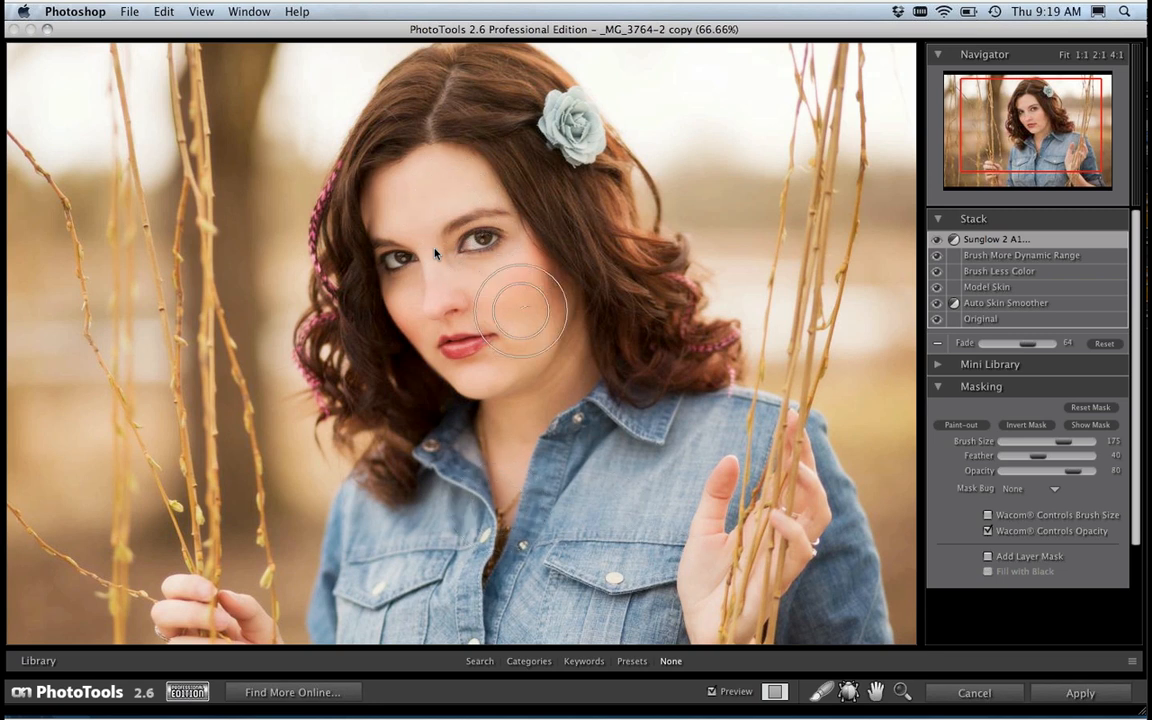
mouse_move(486, 234)
left_mouse_down()
mouse_move(468, 300)
mouse_move(411, 180)
mouse_move(440, 265)
left_mouse_up()
mouse_move(488, 320)
left_mouse_down()
mouse_move(525, 355)
mouse_move(557, 320)
mouse_move(565, 350)
mouse_move(517, 232)
mouse_move(452, 170)
mouse_move(418, 177)
mouse_move(397, 250)
mouse_move(420, 320)
mouse_move(406, 206)
mouse_move(436, 167)
mouse_move(506, 198)
mouse_move(540, 266)
mouse_move(550, 311)
mouse_move(538, 423)
mouse_move(487, 460)
mouse_move(548, 388)
mouse_move(540, 290)
mouse_move(492, 217)
mouse_move(435, 183)
mouse_move(412, 222)
mouse_move(436, 323)
mouse_move(516, 427)
mouse_move(535, 491)
mouse_move(535, 443)
mouse_move(506, 400)
mouse_move(497, 516)
mouse_move(484, 508)
mouse_move(447, 539)
mouse_move(434, 598)
mouse_move(405, 601)
mouse_move(378, 532)
mouse_move(365, 608)
mouse_move(409, 599)
mouse_move(417, 643)
mouse_move(465, 585)
mouse_move(524, 572)
mouse_move(559, 600)
mouse_move(585, 574)
mouse_move(651, 665)
mouse_move(583, 533)
mouse_move(584, 557)
mouse_move(622, 490)
mouse_move(640, 537)
mouse_move(678, 452)
mouse_move(756, 423)
mouse_move(838, 572)
mouse_move(825, 597)
mouse_move(850, 605)
mouse_move(860, 648)
mouse_move(820, 598)
mouse_move(767, 596)
mouse_move(713, 505)
mouse_move(710, 595)
mouse_move(721, 503)
mouse_move(709, 505)
mouse_move(701, 440)
mouse_move(714, 496)
left_mouse_up()
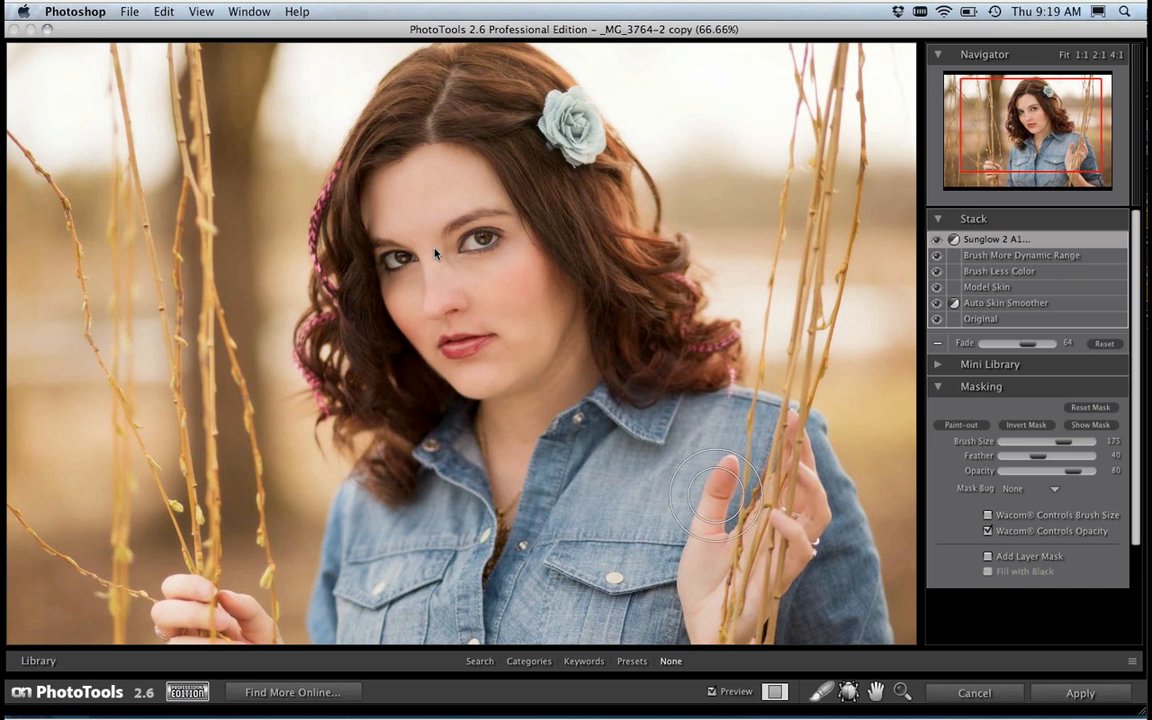
Step: Try out larger and smaller masking brush sizes over the shirt, ending with a size of 350
key("bracketright")
key("bracketright")
key("bracketright")
key("bracketright")
key("bracketright")
key("bracketright")
key("bracketleft")
key("bracketleft")
key("bracketleft")
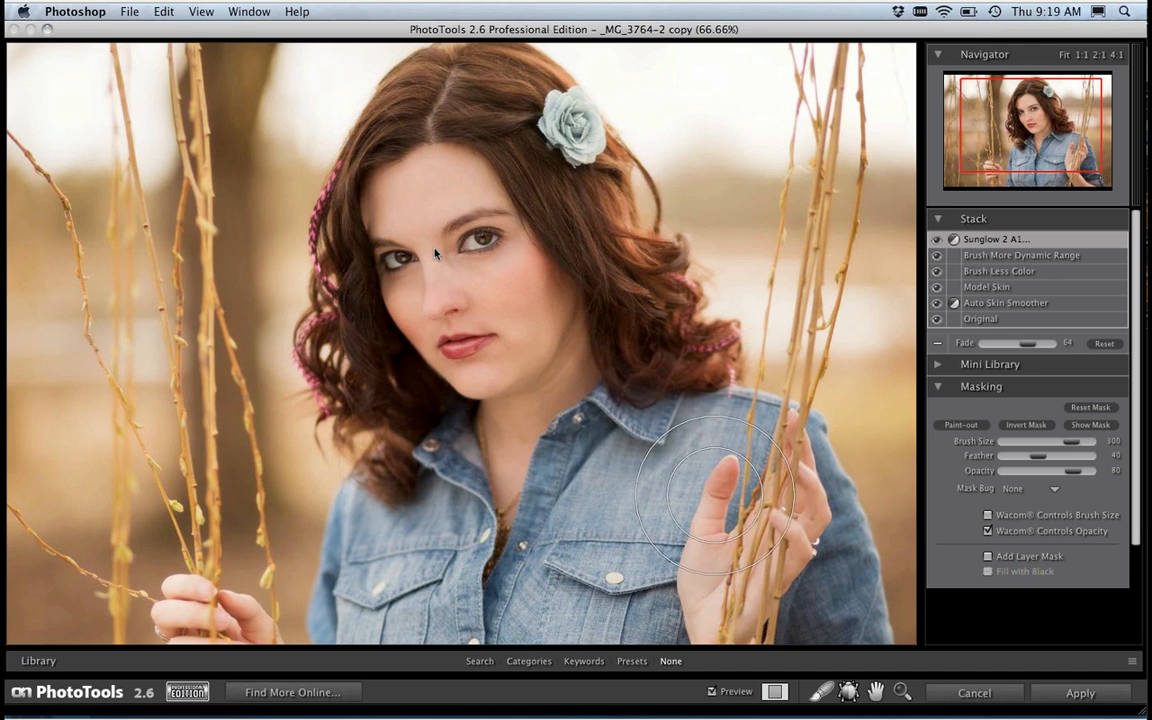
key("bracketleft")
key("bracketleft")
key("bracketleft")
key("bracketleft")
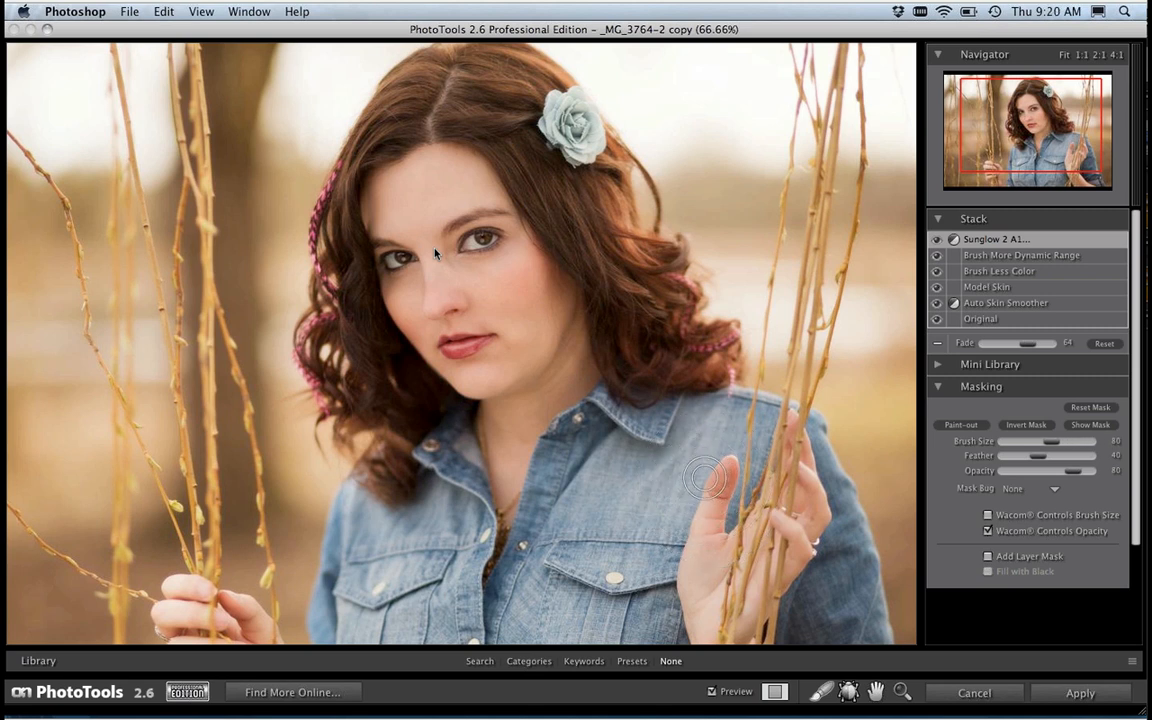
key("bracketright")
key("bracketright")
key("bracketright")
key("bracketright")
key("bracketright")
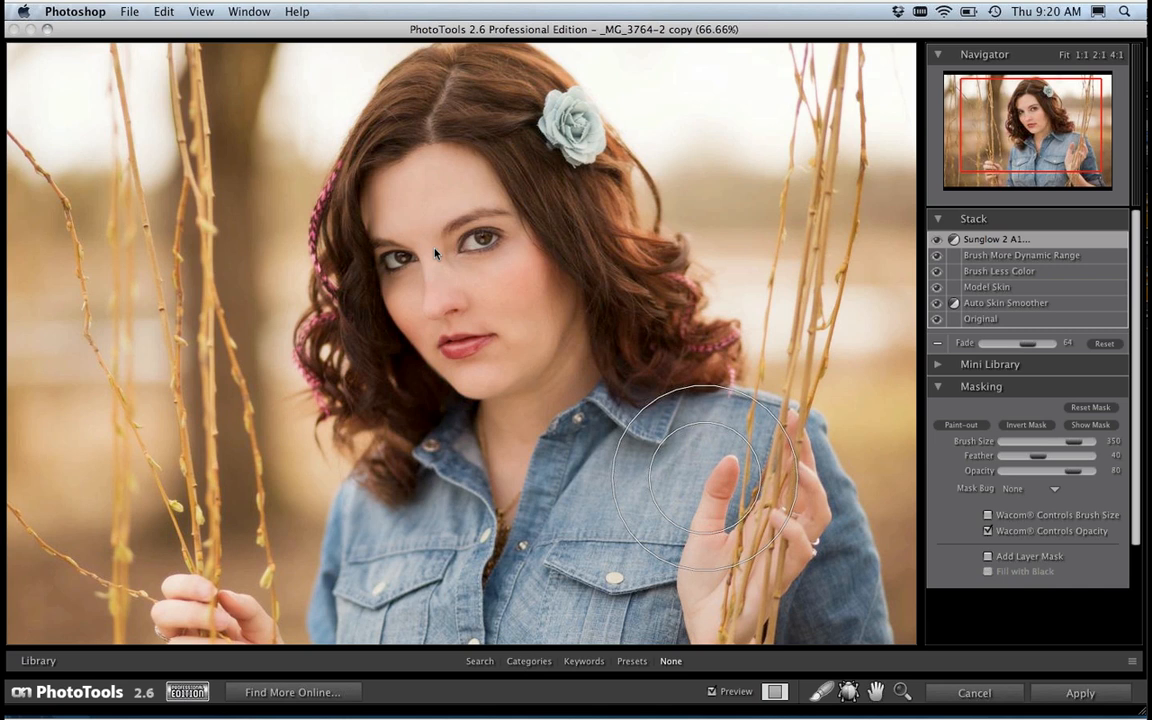
Step: Try a harder brush edge with a feather of about 23, and raise the feather back to about 41
key("shift+bracketleft")
key("shift+bracketleft")
key("shift+bracketleft")
key("shift+bracketleft")
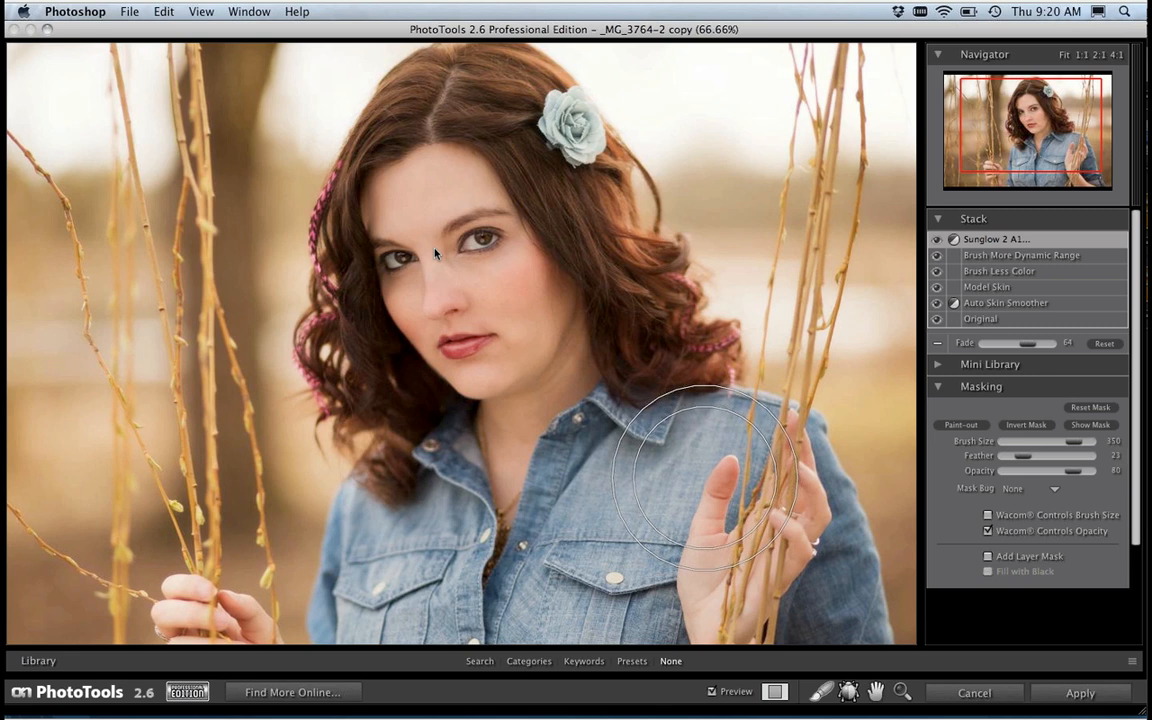
key("shift+bracketright")
key("shift+bracketright")
key("shift+bracketright")
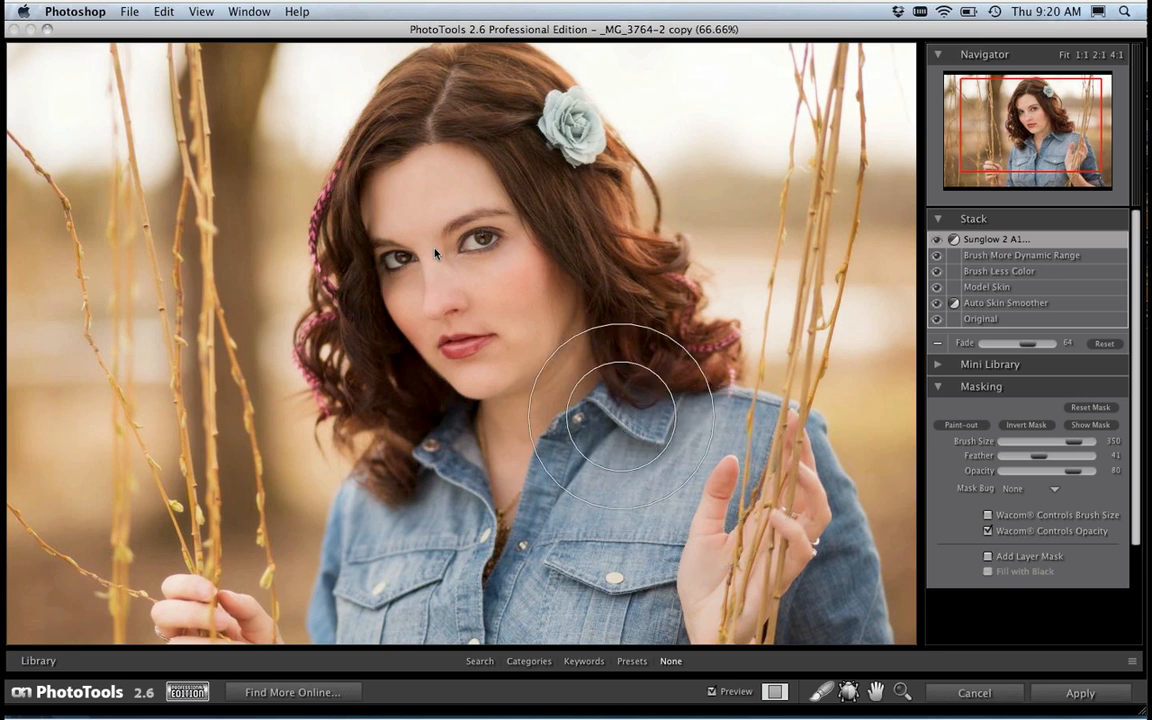
Step: Set the brush size to 250 and paint out the missed areas of the shirt while viewing the Sunglow mask
key("bracketleft")
key("bracketleft")
key("bracketleft")
key("bracketright")
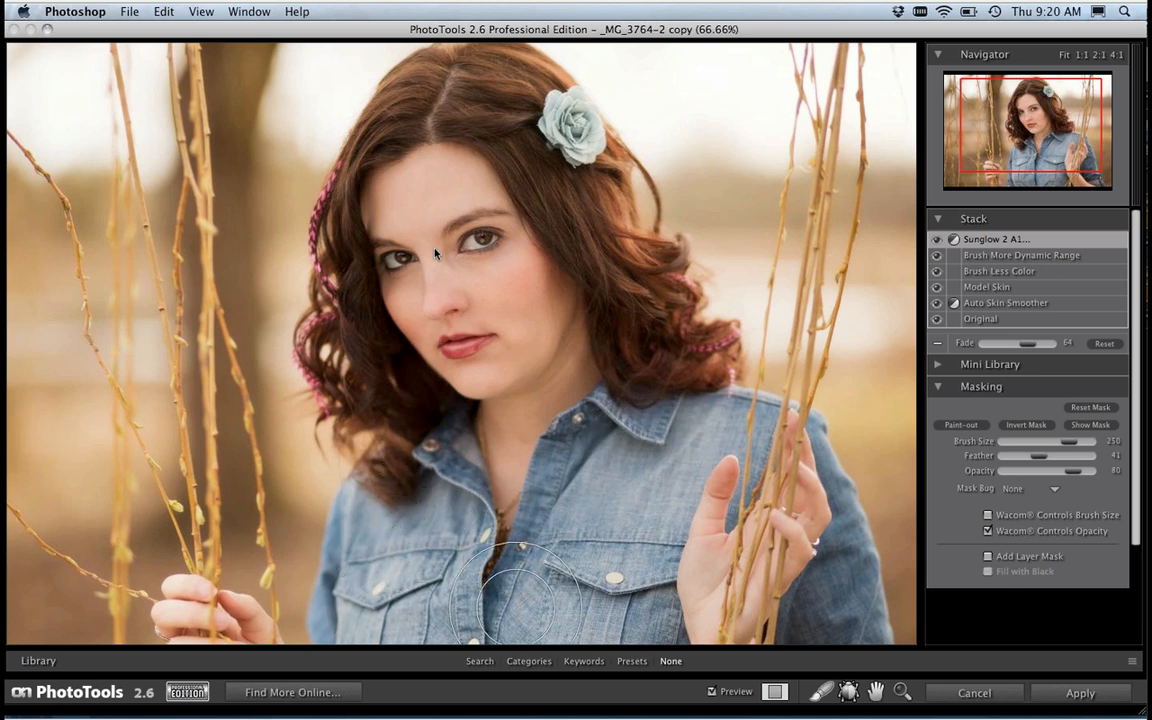
key("super+m")
mouse_move(674, 537)
left_mouse_down()
mouse_move(679, 608)
mouse_move(720, 541)
mouse_move(750, 575)
mouse_move(762, 522)
mouse_move(639, 609)
mouse_move(518, 313)
mouse_move(458, 247)
mouse_move(523, 387)
mouse_move(522, 519)
mouse_move(492, 555)
mouse_move(686, 593)
mouse_move(721, 573)
mouse_move(793, 630)
mouse_move(817, 608)
mouse_move(750, 473)
mouse_move(696, 484)
mouse_move(648, 476)
left_mouse_up()
key("super+m")
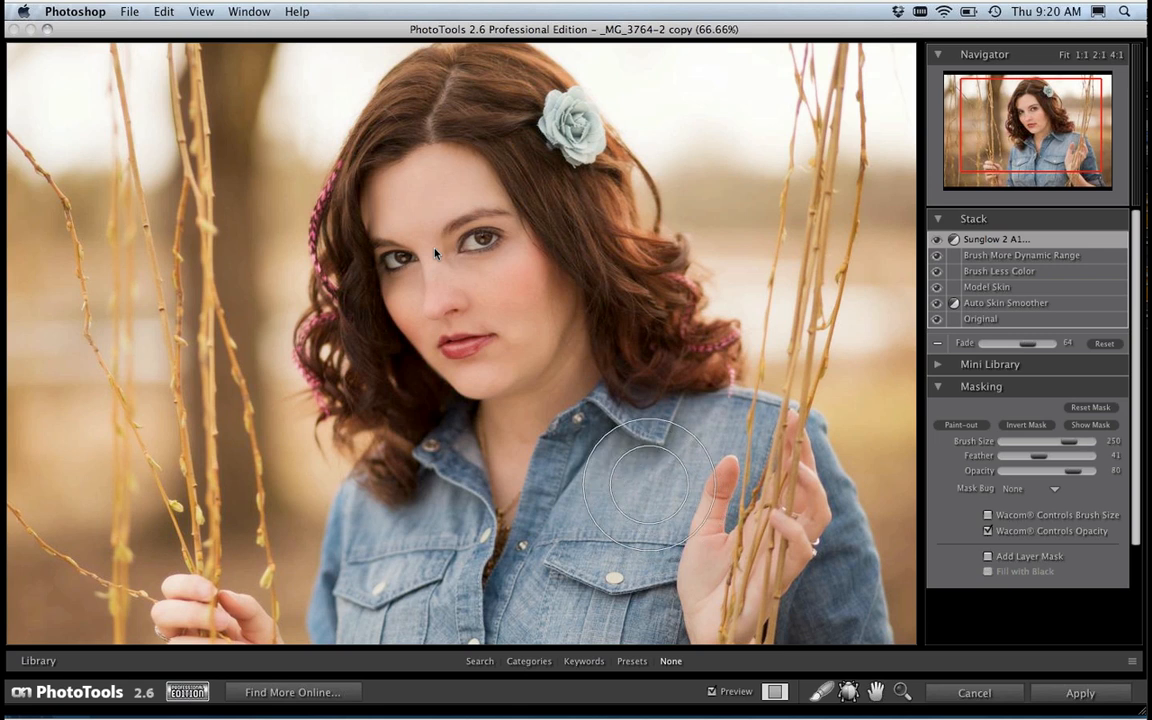
Step: View the Sunglow 2 A1 mask while varying the effect's Fade between 100 and 26
key("super+m")
left_click_drag(1023, 346, 1058, 344)
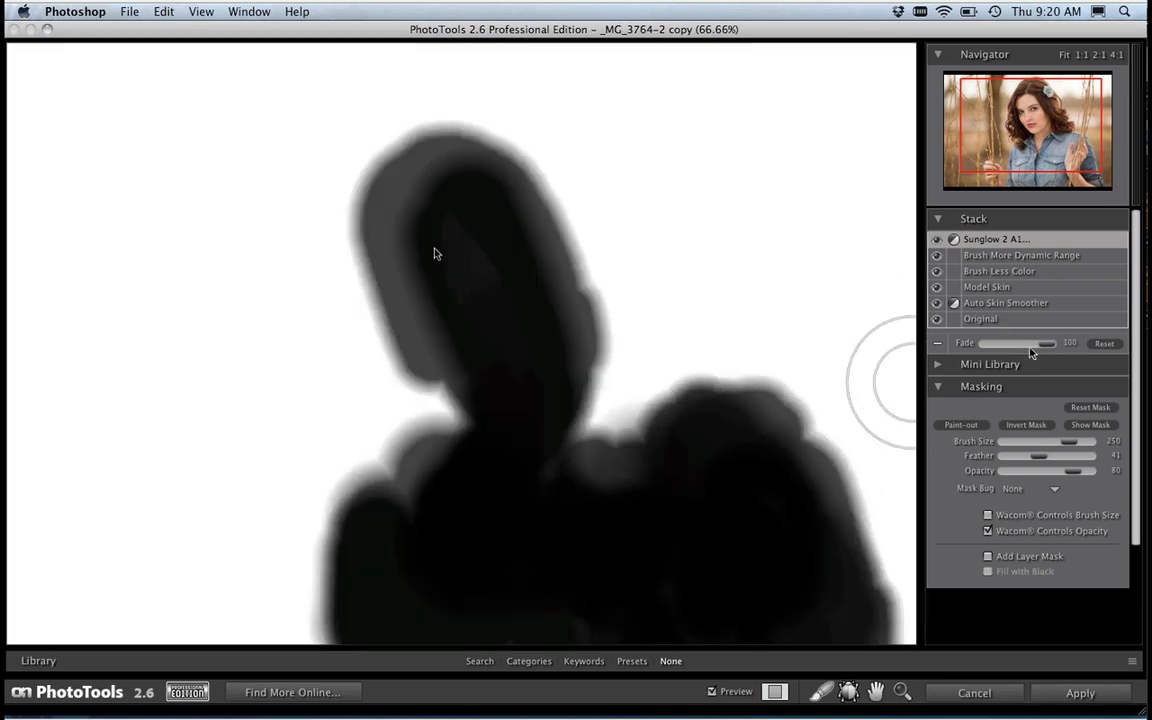
left_click_drag(1043, 346, 1004, 347)
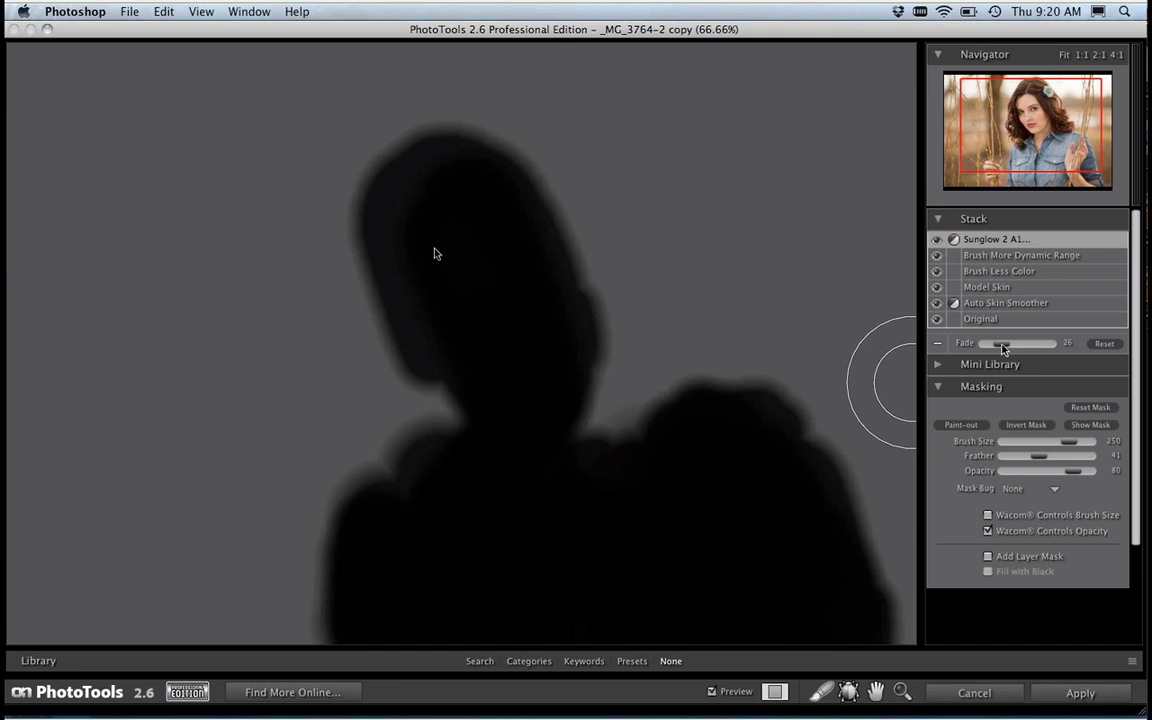
left_click_drag(1006, 348, 1052, 346)
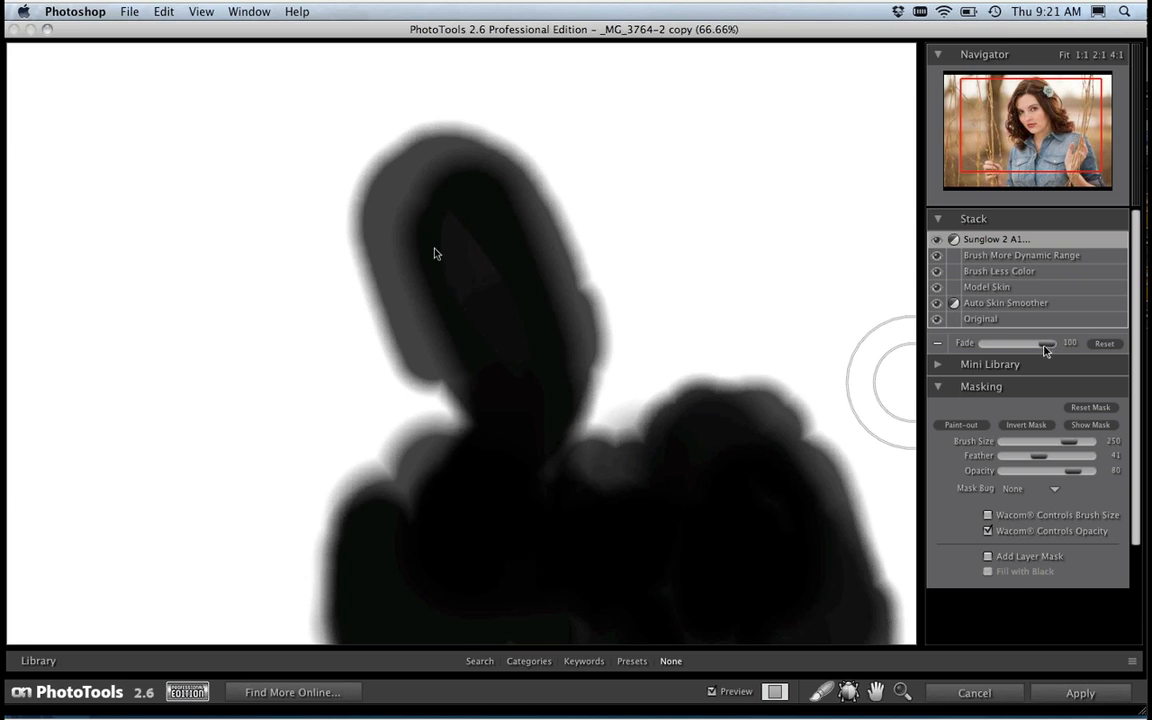
Step: Hide the mask and set the Sunglow 2 A1 Fade to 59
key("super+m")
left_click_drag(1043, 346, 1025, 350)
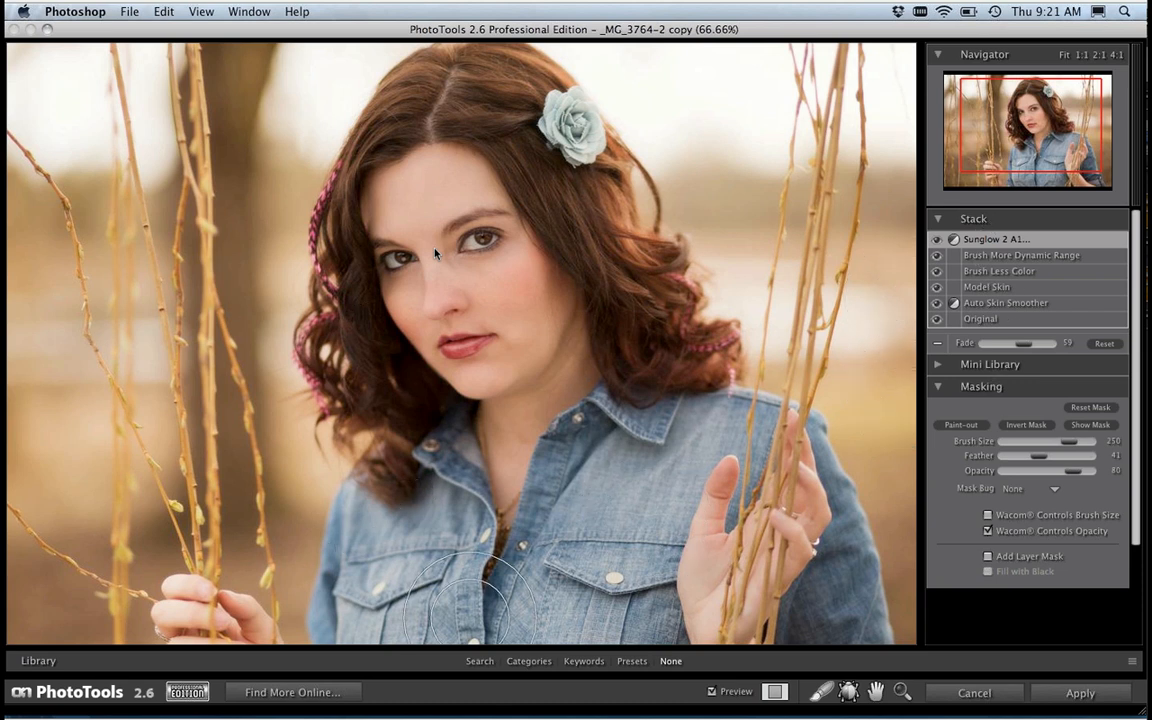
Step: Add the Golden Hour Enhancer effect from the Stylized Effects category to the stack and close the library
left_click(528, 661)
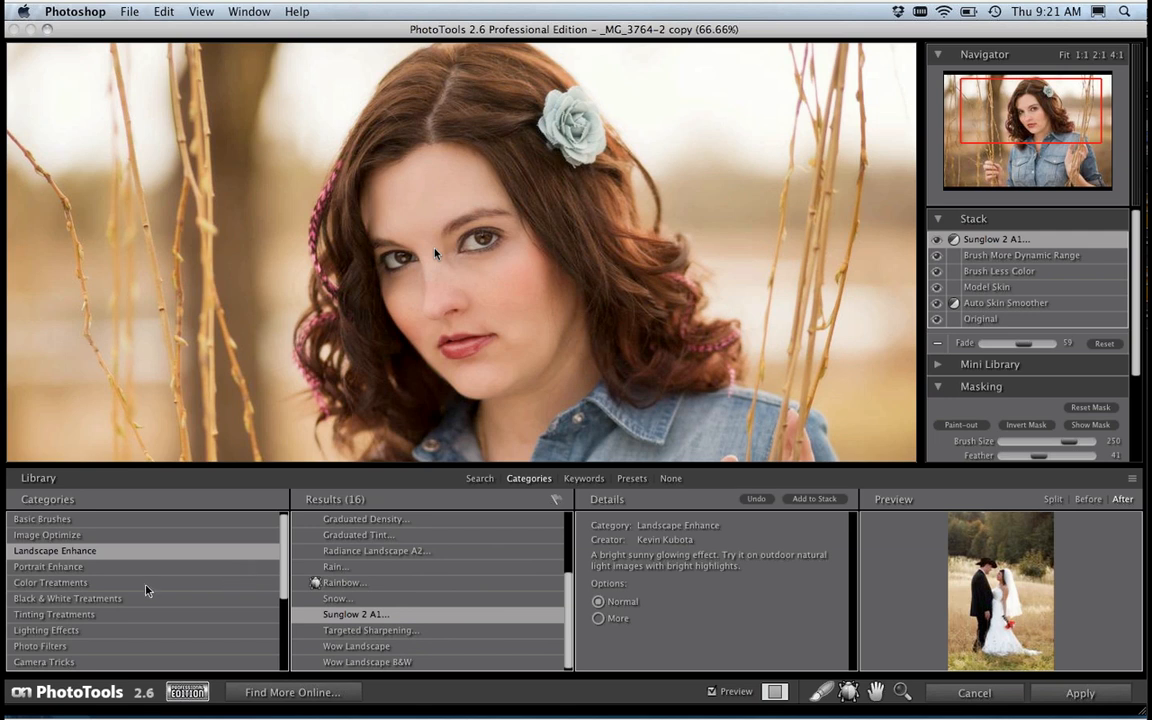
scroll(285, 577, "down", 3)
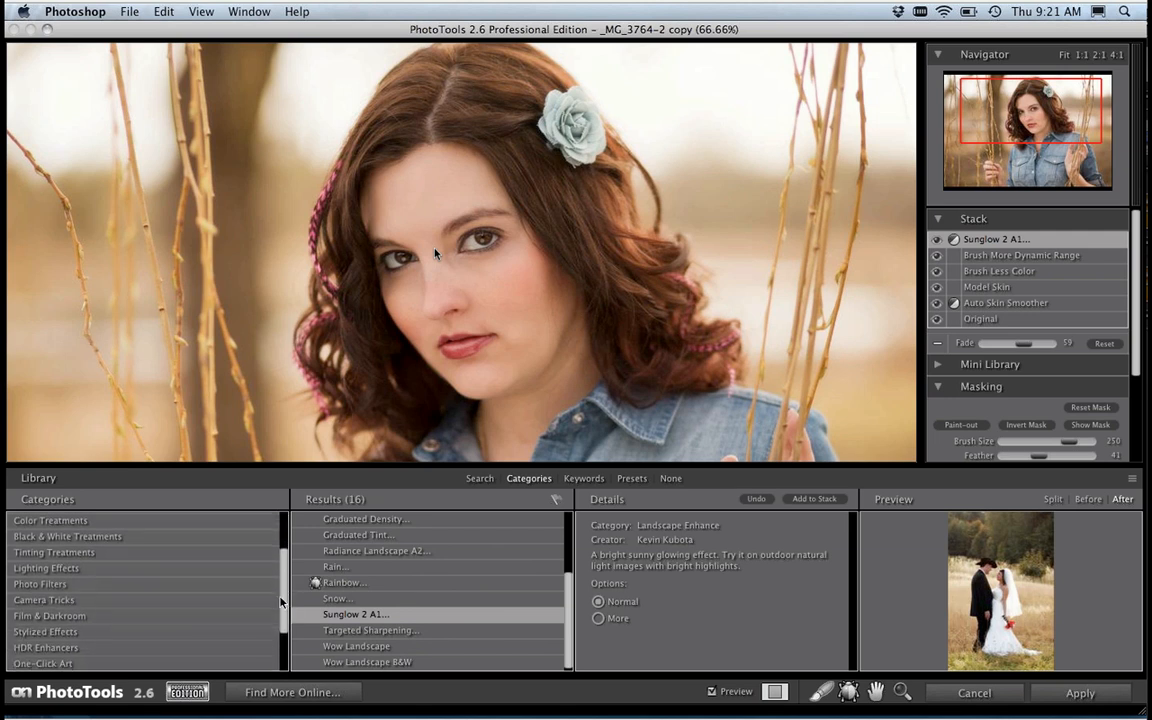
left_click(31, 632)
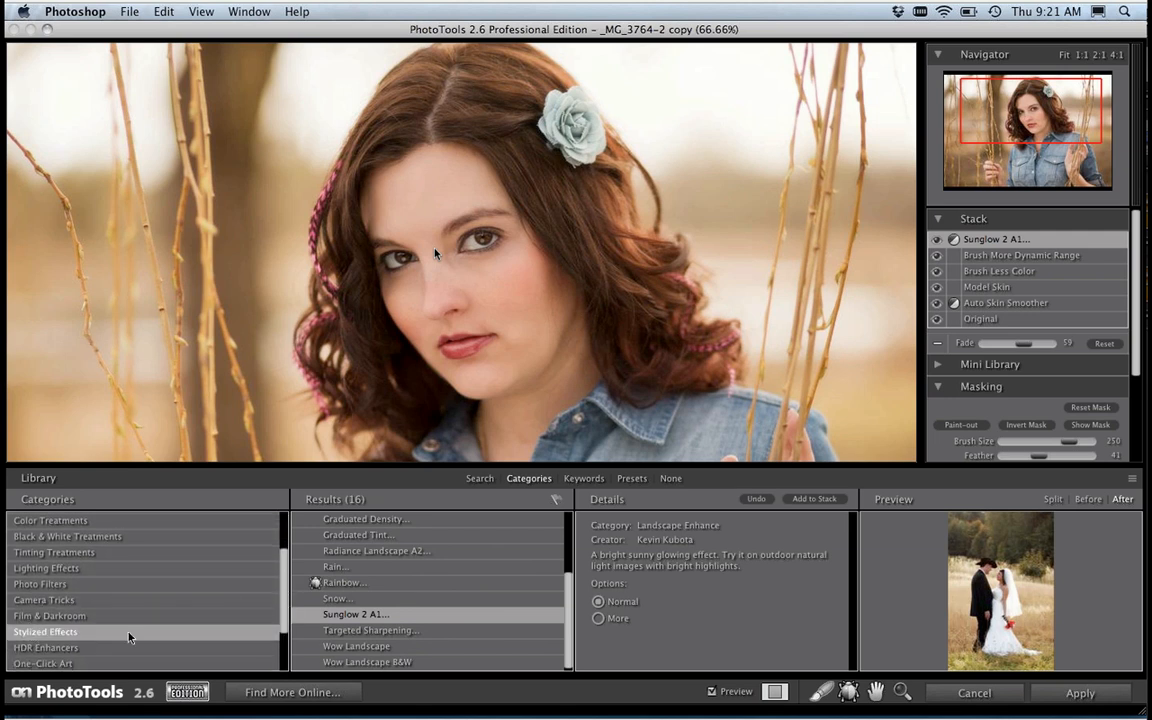
left_click_drag(565, 550, 572, 640)
scroll(450, 560, "up", 8)
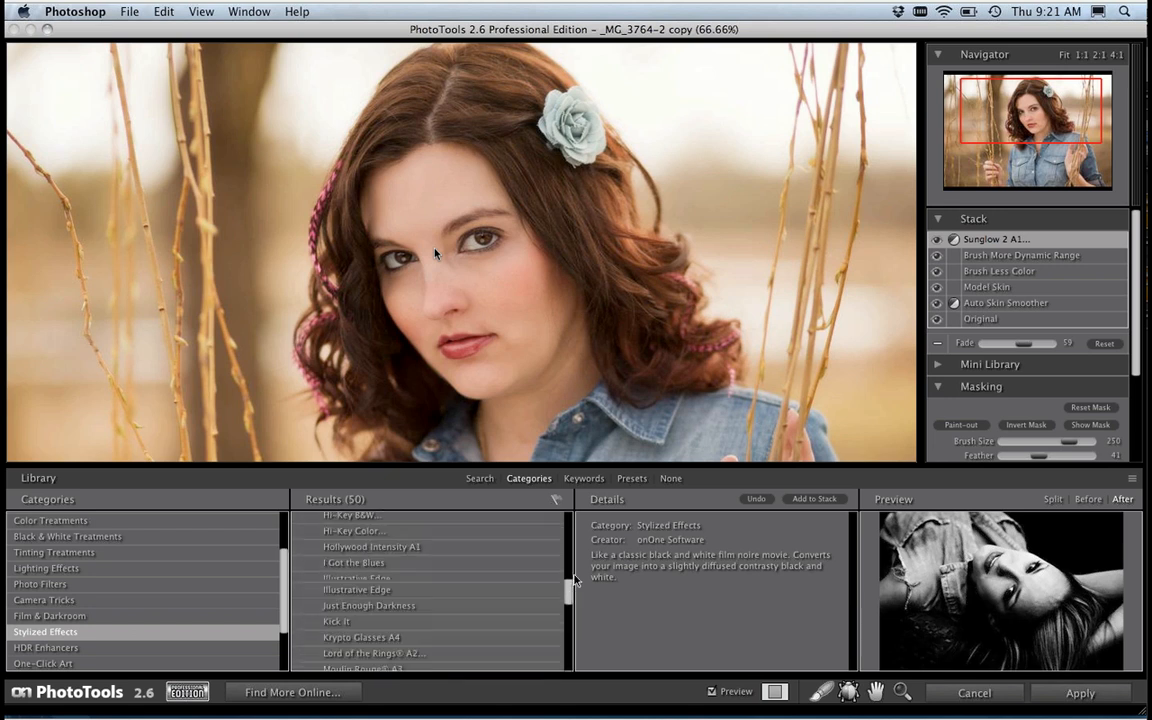
double_click(427, 541)
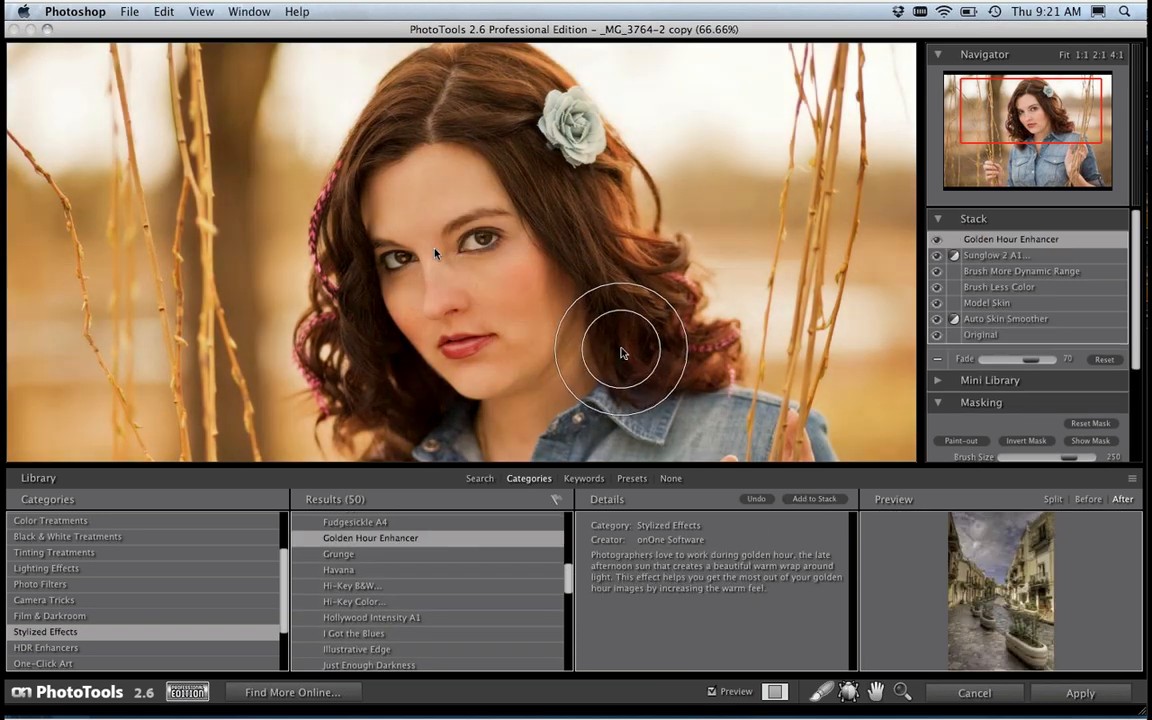
left_click(670, 478)
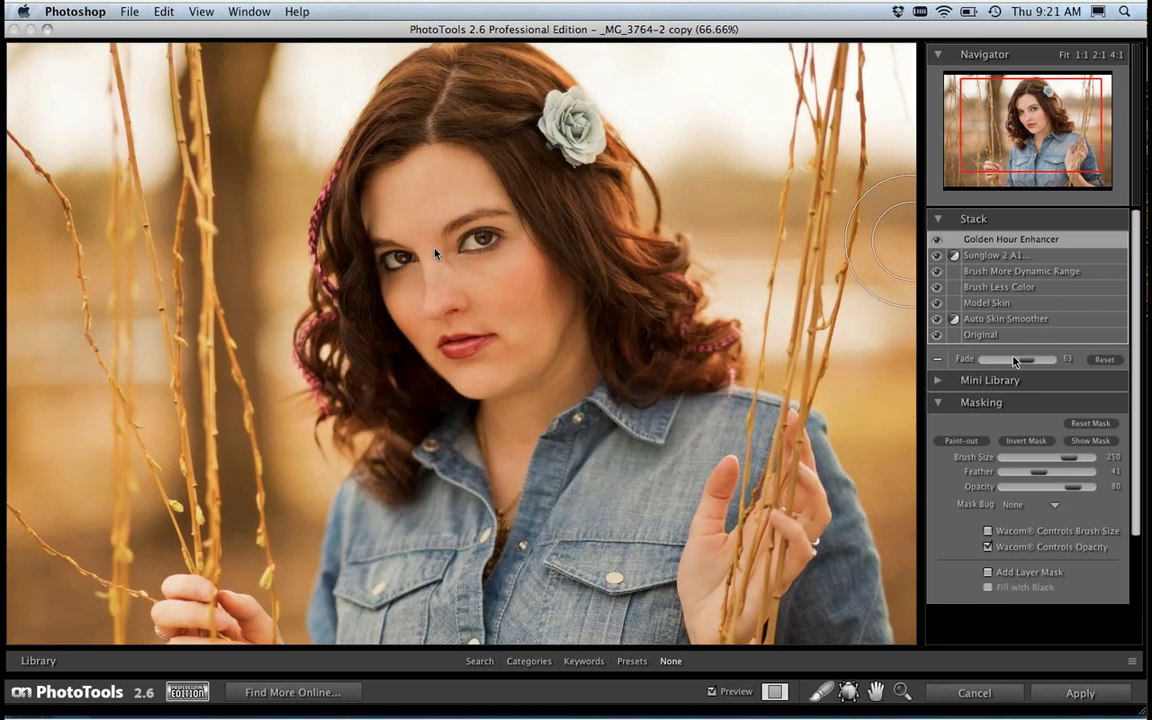
Step: Set the Golden Hour Enhancer's Fade to 43 and paint the effect out of the denim shirt
left_click(1016, 360)
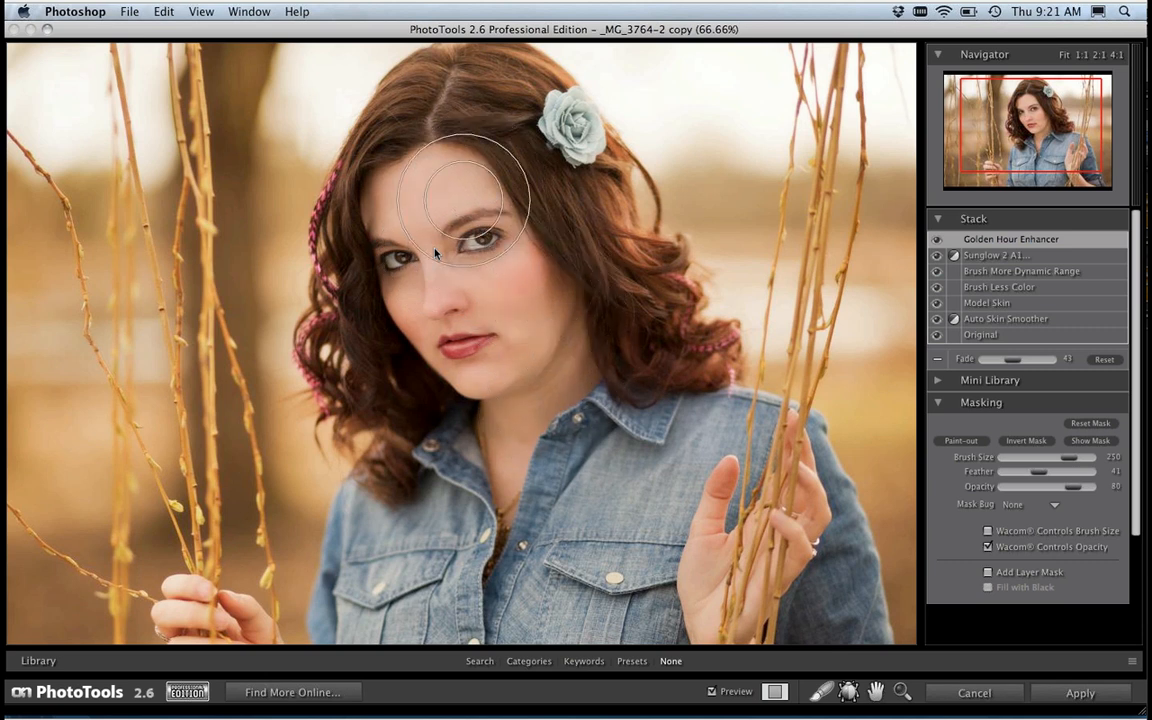
mouse_move(402, 541)
left_mouse_down()
mouse_move(423, 622)
mouse_move(496, 559)
mouse_move(578, 620)
mouse_move(632, 540)
mouse_move(686, 610)
mouse_move(676, 479)
mouse_move(608, 453)
mouse_move(641, 464)
left_mouse_up()
mouse_move(798, 632)
left_mouse_down()
mouse_move(796, 605)
mouse_move(835, 623)
mouse_move(833, 559)
mouse_move(764, 443)
mouse_move(607, 401)
mouse_move(617, 427)
mouse_move(792, 522)
mouse_move(826, 586)
mouse_move(740, 605)
mouse_move(578, 405)
mouse_move(432, 468)
mouse_move(385, 440)
mouse_move(559, 453)
mouse_move(656, 381)
mouse_move(540, 103)
mouse_move(443, 133)
mouse_move(386, 265)
mouse_move(440, 420)
mouse_move(505, 530)
mouse_move(785, 612)
mouse_move(826, 593)
mouse_move(769, 492)
mouse_move(790, 510)
left_mouse_up()
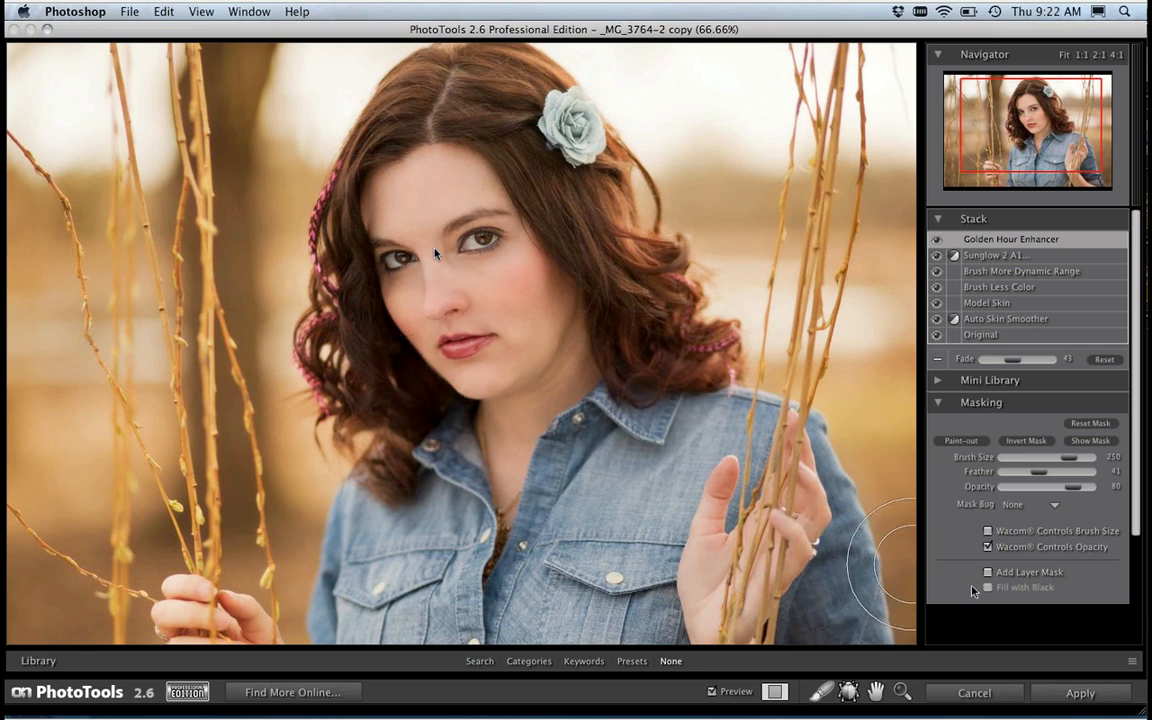
Step: Compare the portrait with the stacked effects off and on, and cancel the session without applying them
left_click(712, 692)
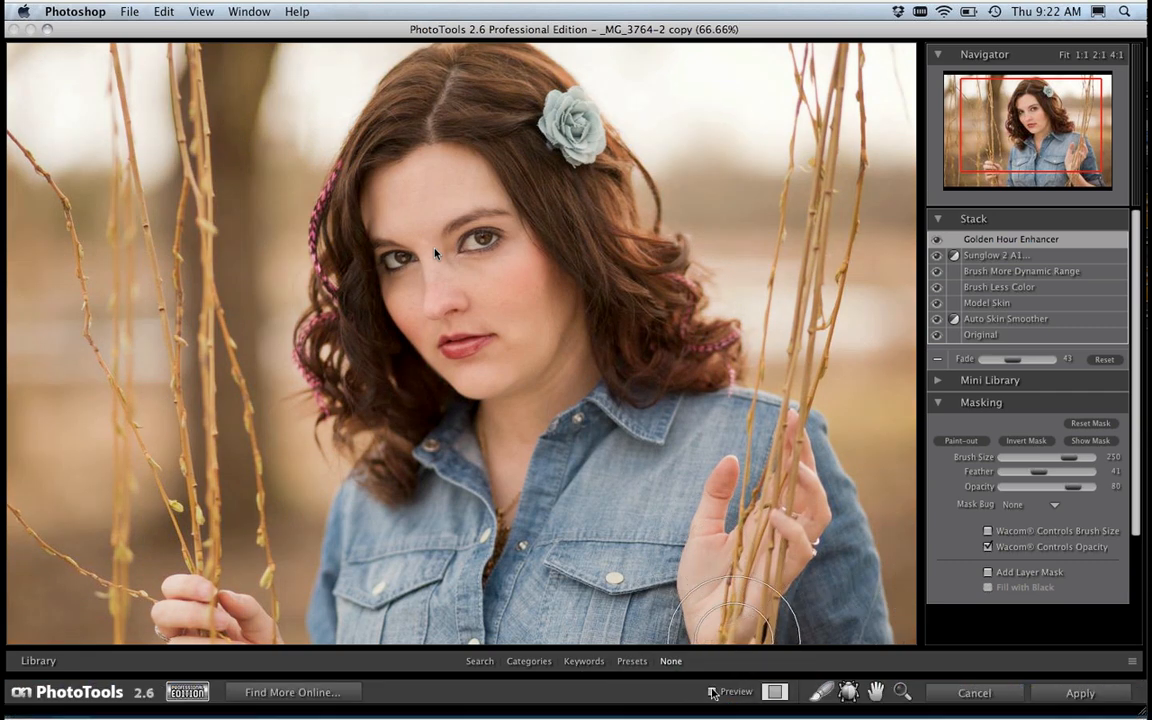
left_click(712, 692)
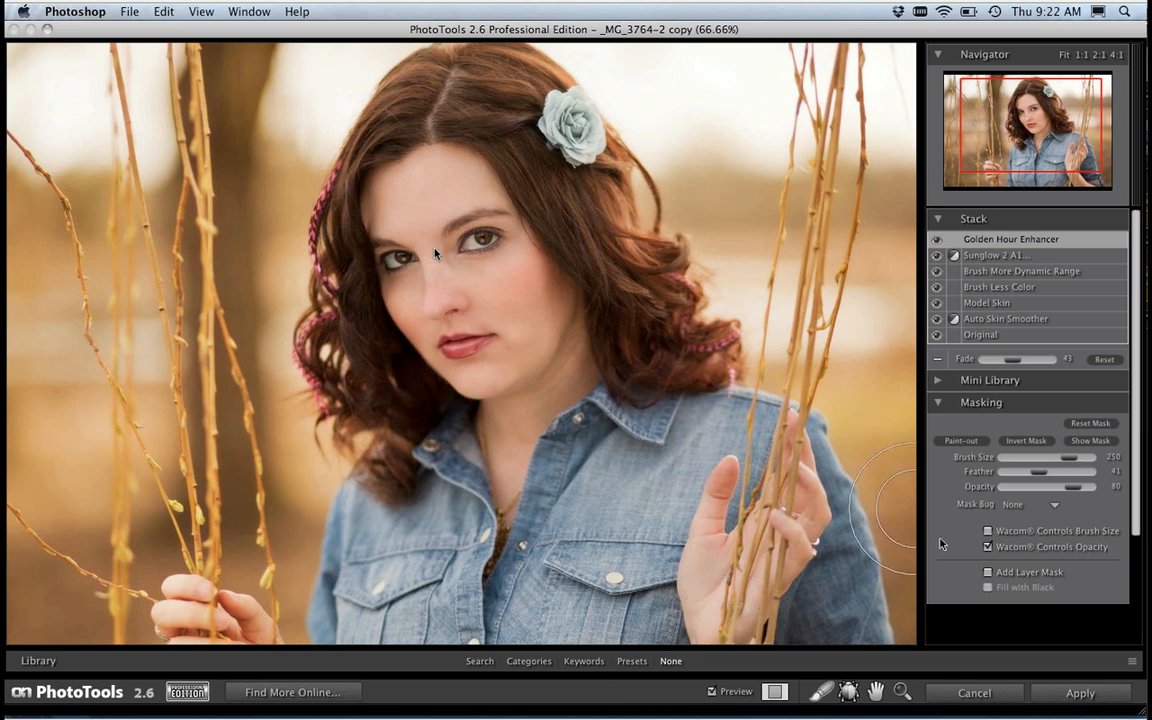
left_click(975, 692)
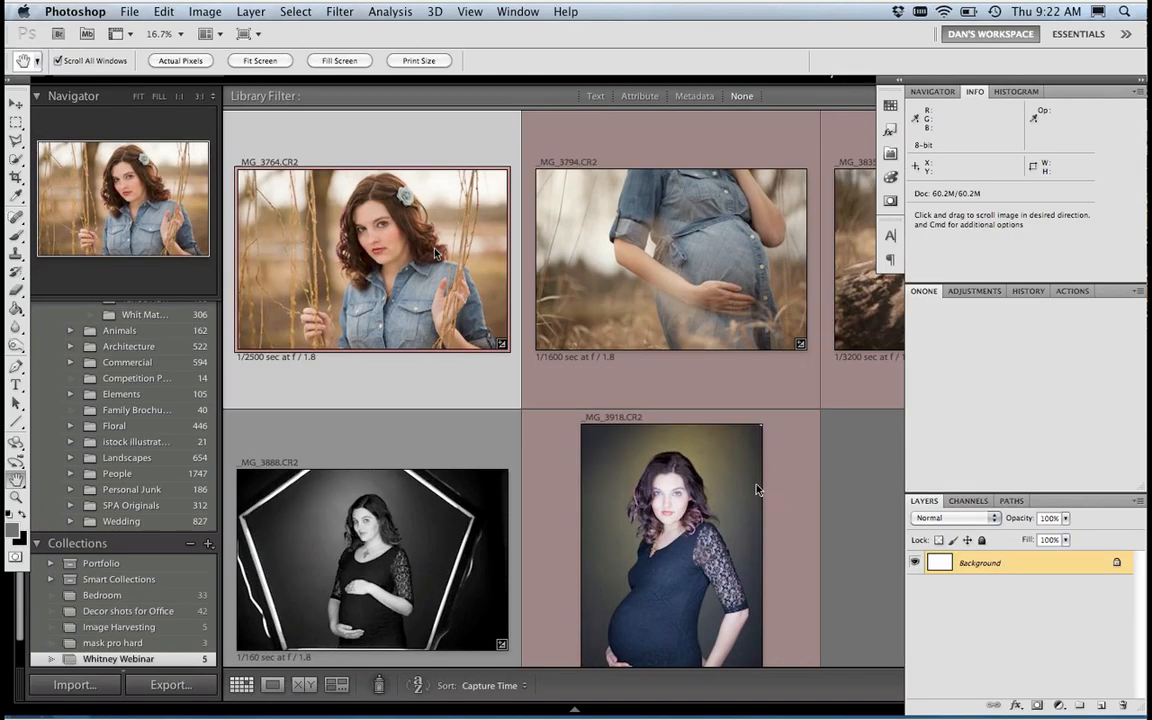
Step: Switch to Lightroom, select the photo _MG_3794.CR2 and open a copy of it in PhotoTools 2.6
left_click(703, 340)
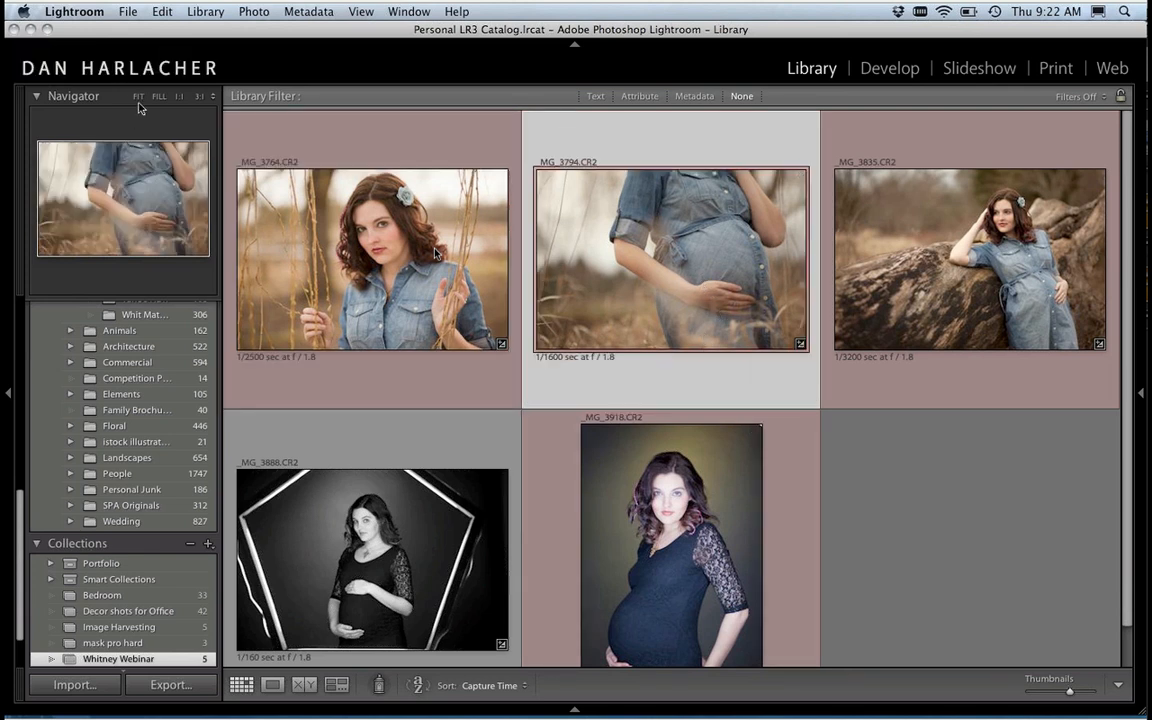
left_click(128, 11)
mouse_move(290, 272)
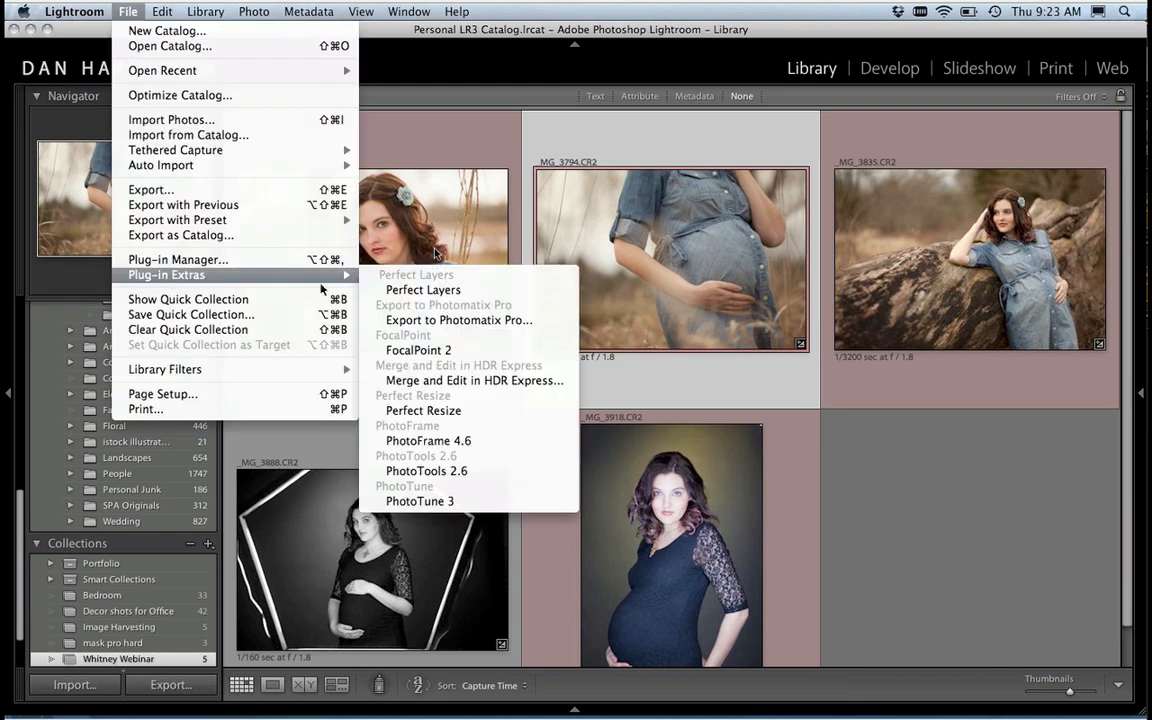
left_click(490, 474)
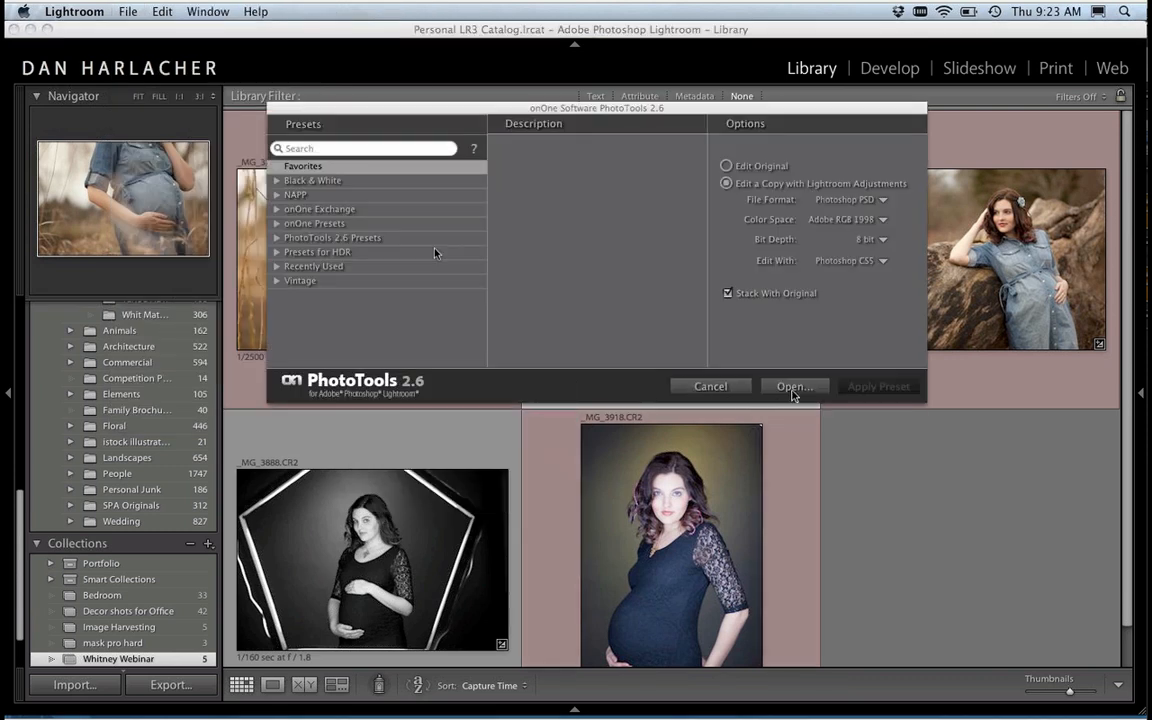
left_click(795, 387)
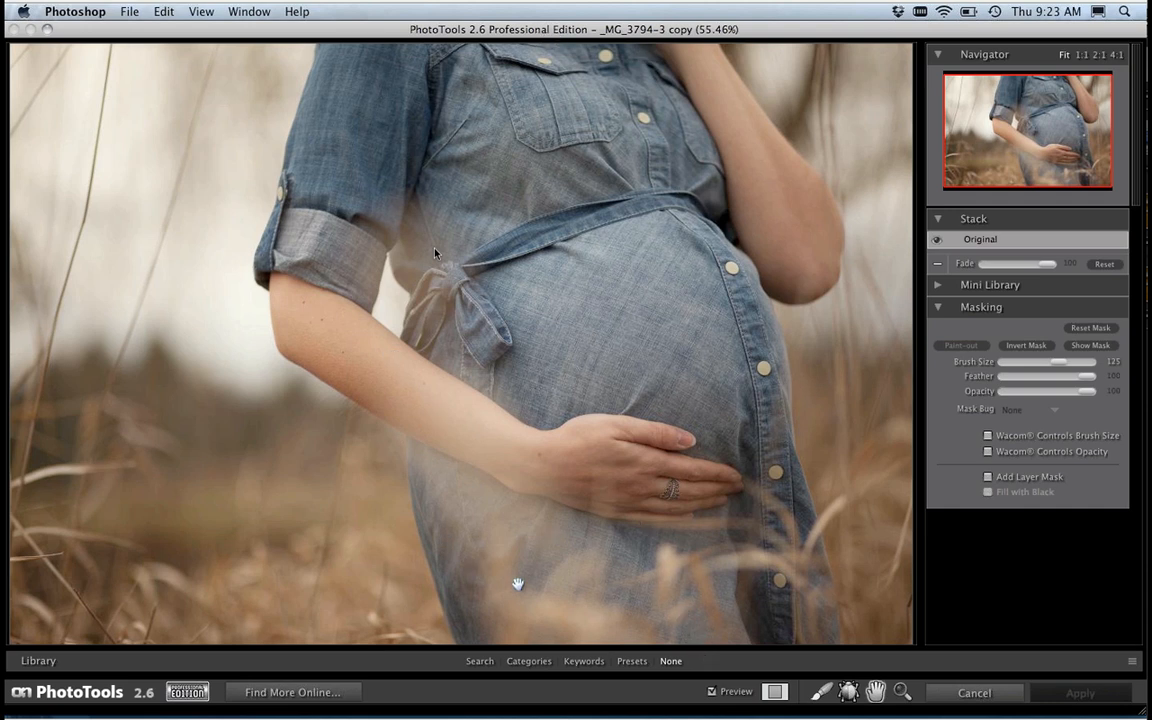
Step: Add the Brush More Dynamic Range effect from the Basic Brushes category to the stack and hide the library
left_click(485, 660)
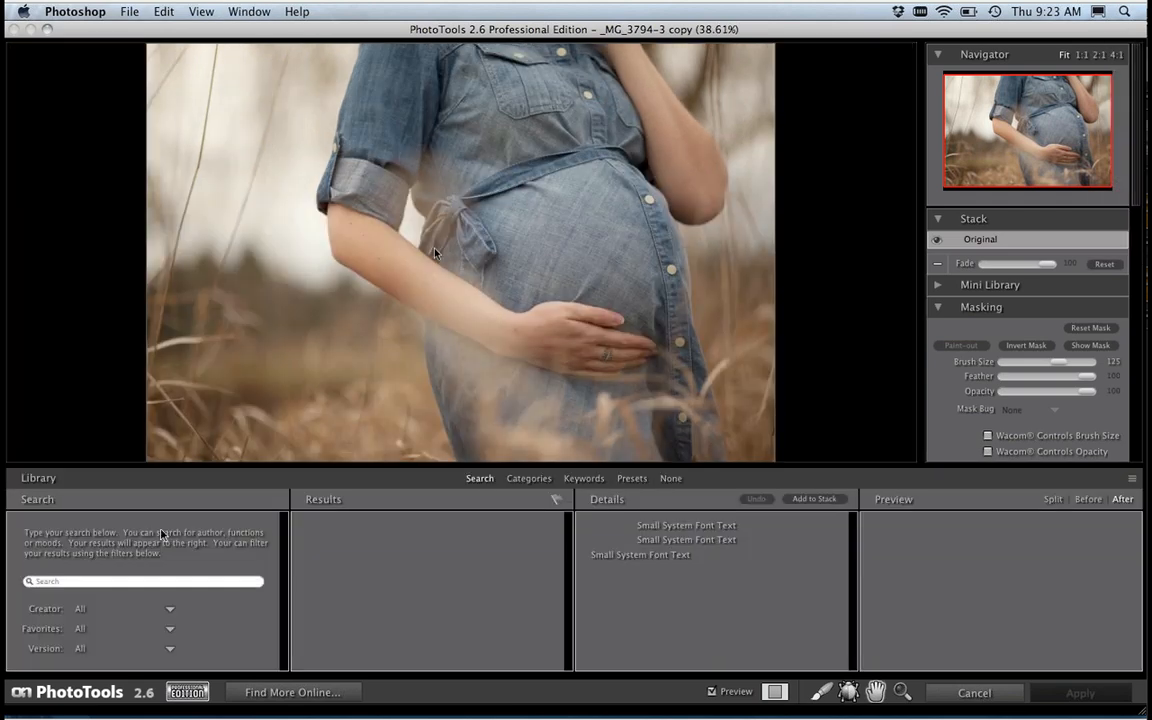
left_click(527, 478)
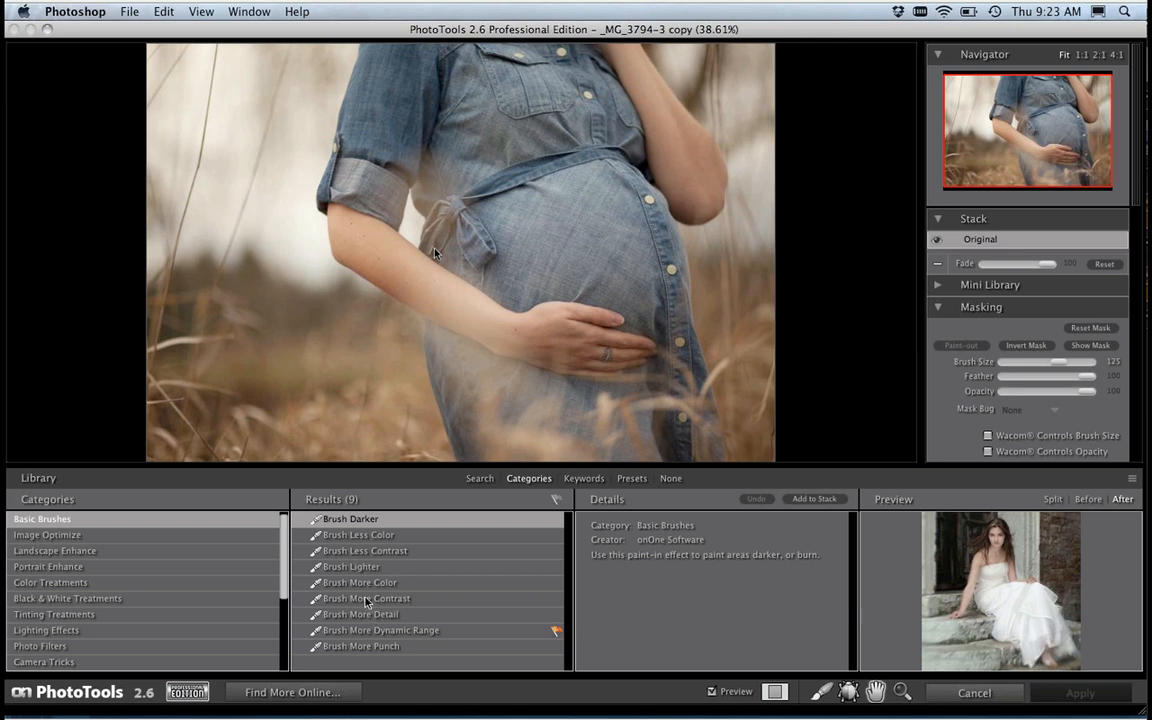
left_click(372, 631)
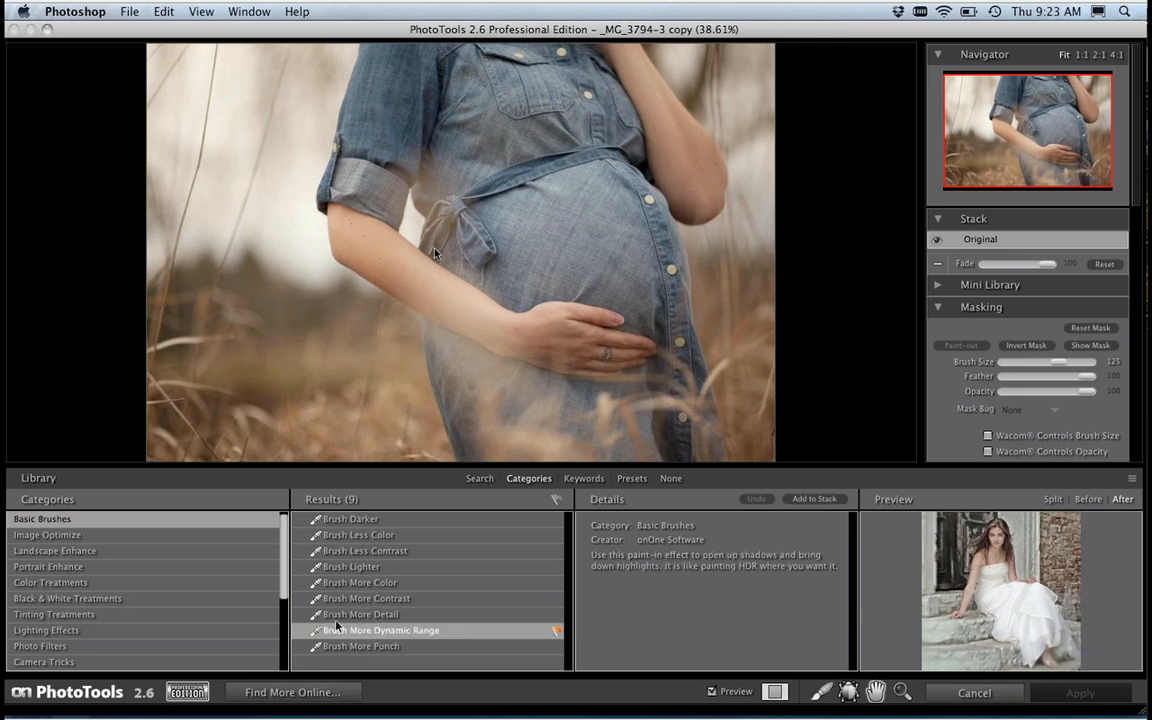
left_click(810, 499)
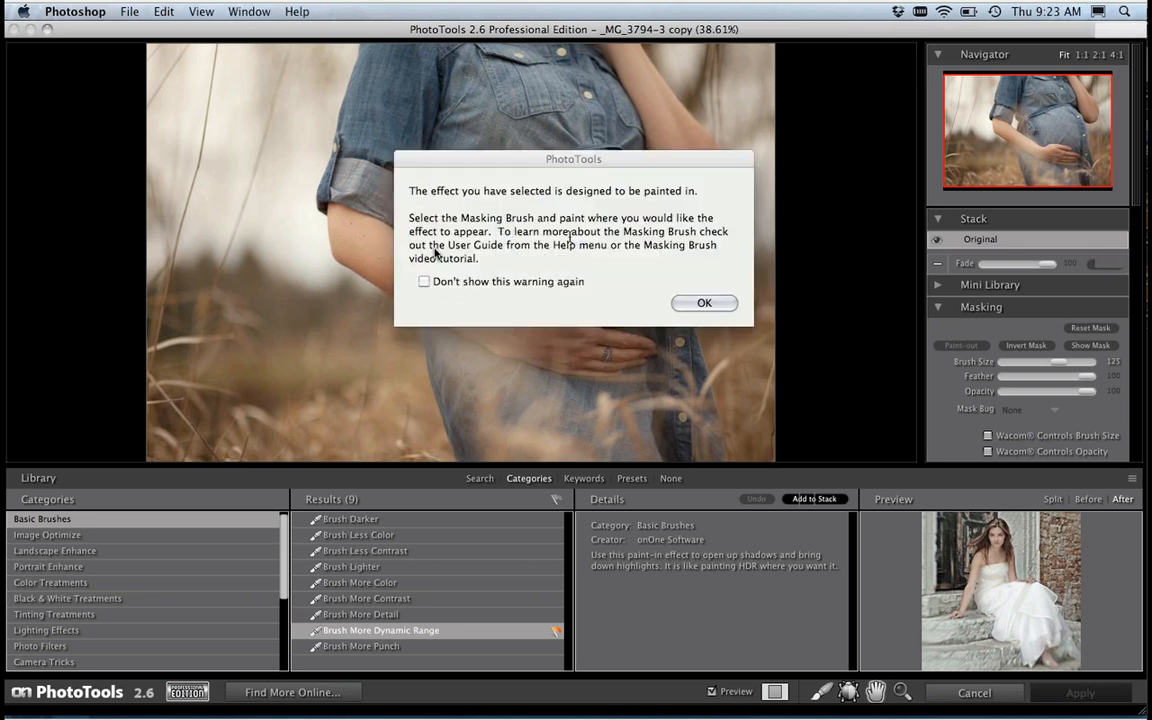
key("Return")
key("super+l")
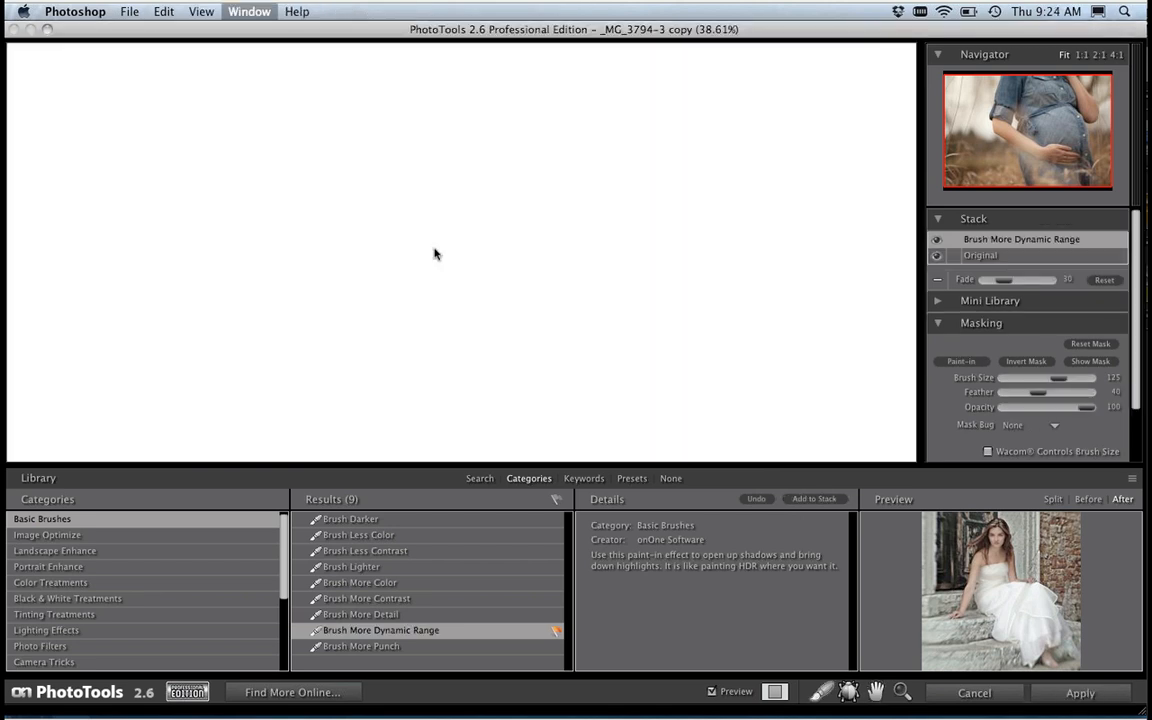
Step: Set the masking brush size to 350 with Wacom-controlled opacity, and the Brush More Dynamic Range effect's Fade to 68
key("bracketright")
key("bracketright")
key("bracketright")
key("bracketright")
key("bracketright")
key("bracketright")
key("bracketright")
key("bracketright")
key("bracketright")
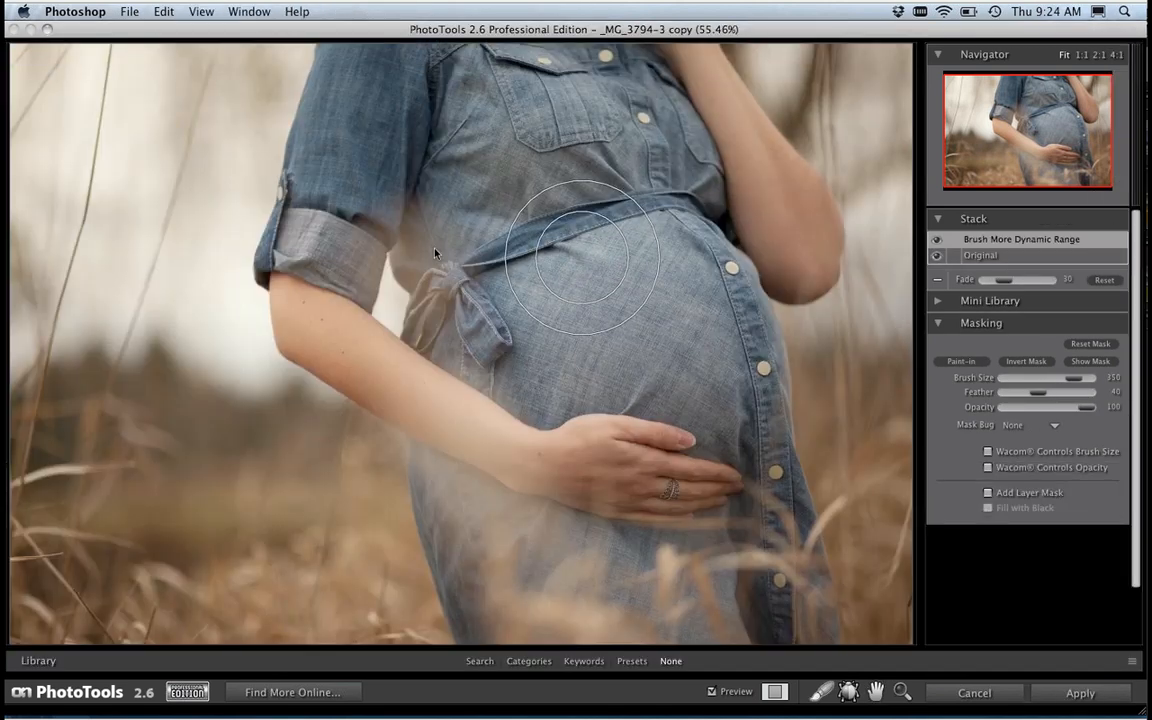
left_click_drag(1006, 284, 1030, 285)
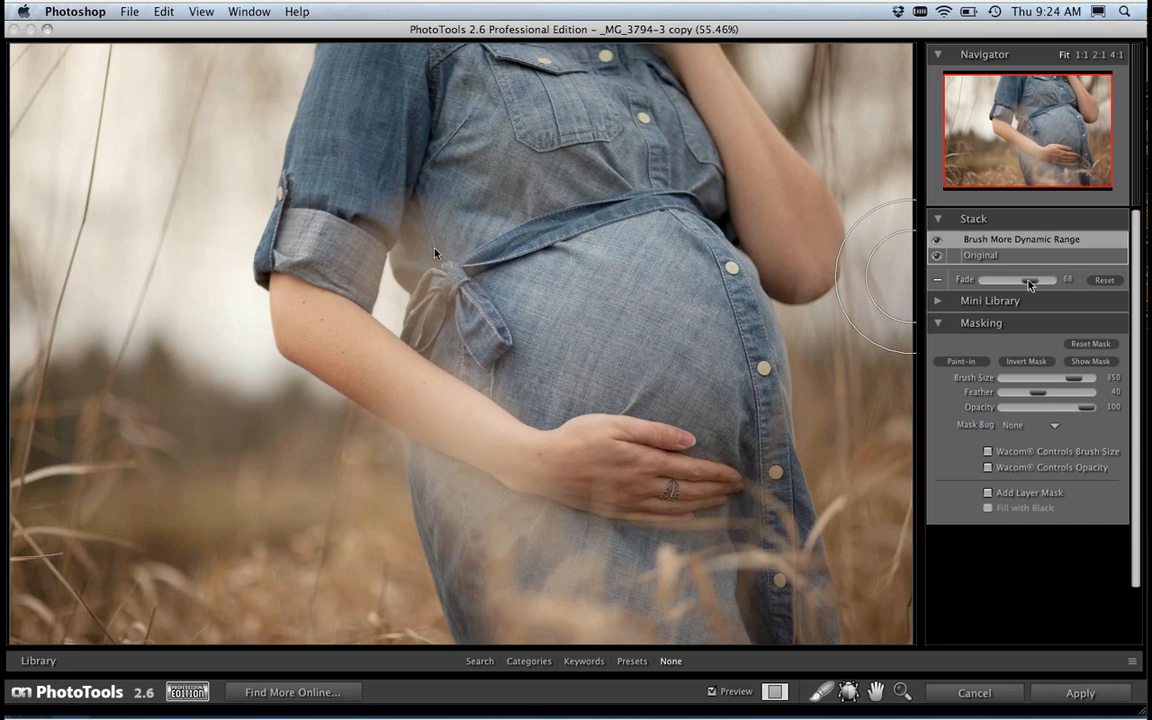
left_click(988, 467)
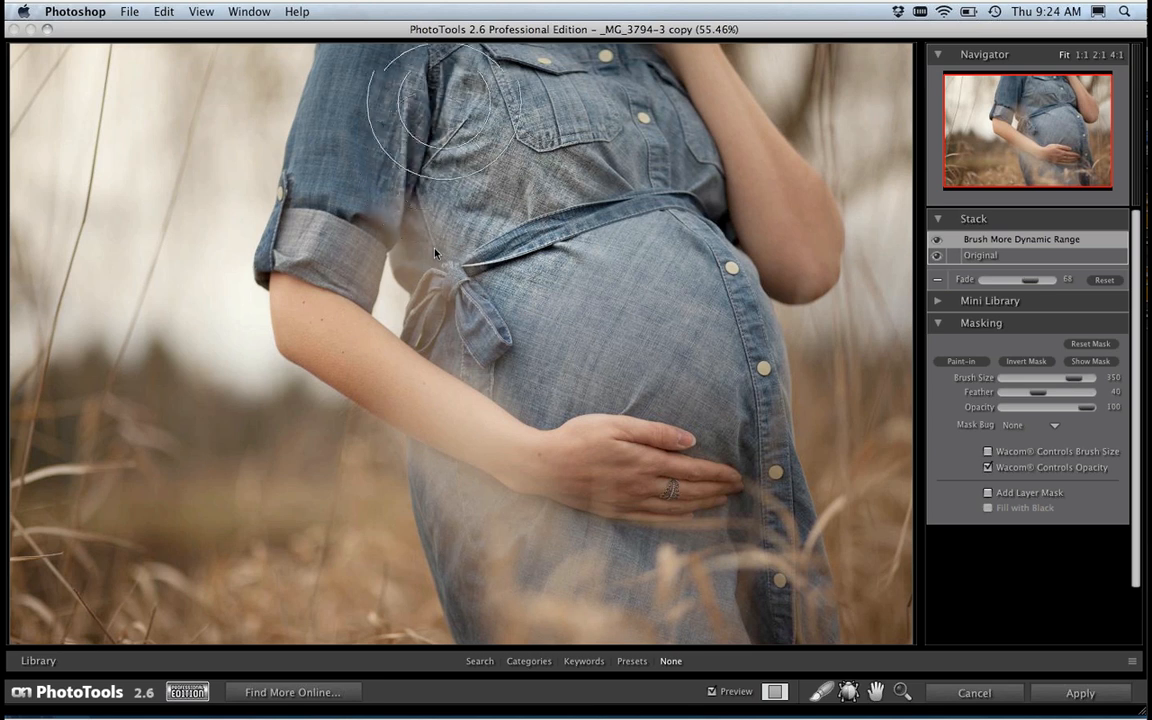
Step: Paint the Brush More Dynamic Range effect into the denim dress and raise its Fade to 100
mouse_move(444, 103)
left_mouse_down()
mouse_move(402, 122)
mouse_move(392, 74)
mouse_move(370, 101)
mouse_move(389, 39)
mouse_move(324, 216)
mouse_move(333, 230)
mouse_move(383, 215)
mouse_move(402, 133)
mouse_move(472, 135)
mouse_move(560, 86)
mouse_move(616, 112)
mouse_move(665, 168)
mouse_move(672, 228)
mouse_move(506, 220)
mouse_move(543, 270)
mouse_move(537, 310)
mouse_move(461, 313)
mouse_move(548, 367)
mouse_move(655, 348)
mouse_move(718, 373)
mouse_move(686, 274)
mouse_move(733, 384)
mouse_move(746, 377)
mouse_move(778, 430)
mouse_move(813, 542)
mouse_move(694, 590)
mouse_move(707, 595)
mouse_move(527, 574)
mouse_move(519, 586)
mouse_move(487, 567)
mouse_move(436, 492)
mouse_move(526, 541)
mouse_move(639, 576)
mouse_move(771, 585)
mouse_move(533, 581)
mouse_move(420, 508)
mouse_move(467, 535)
mouse_move(502, 580)
mouse_move(723, 605)
mouse_move(770, 588)
mouse_move(775, 480)
mouse_move(750, 418)
mouse_move(712, 388)
mouse_move(745, 422)
mouse_move(715, 305)
mouse_move(665, 228)
mouse_move(660, 172)
mouse_move(575, 125)
mouse_move(415, 85)
mouse_move(375, 110)
mouse_move(362, 225)
mouse_move(398, 233)
mouse_move(430, 279)
left_mouse_up()
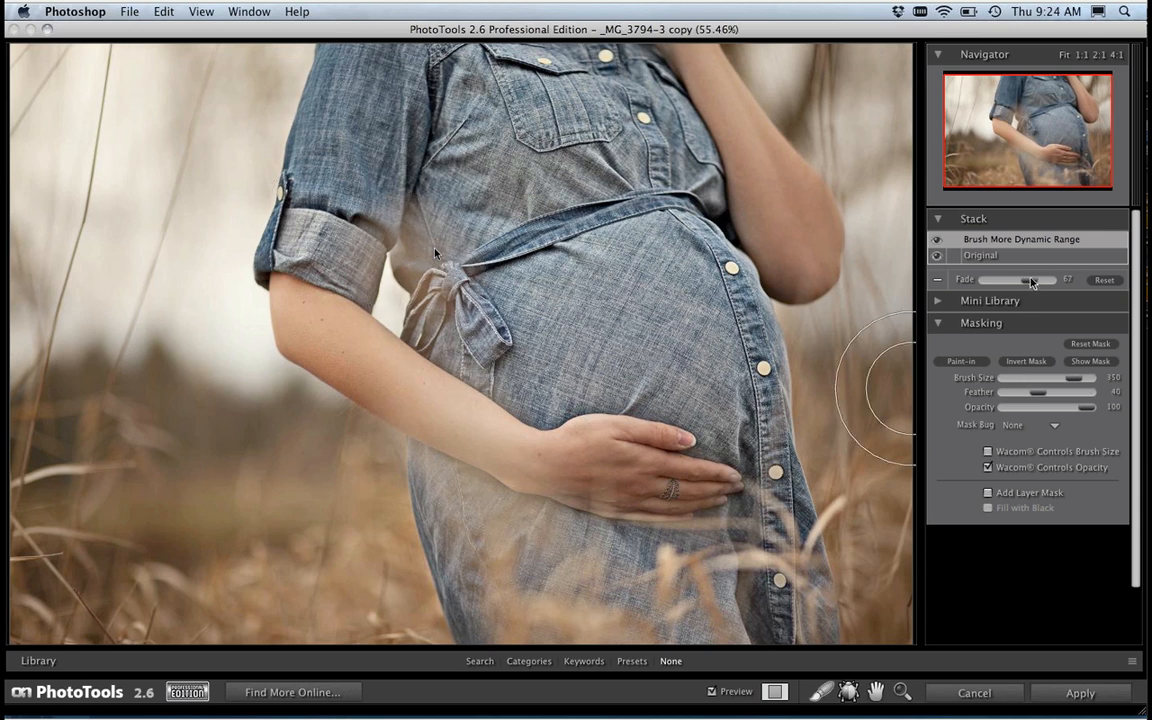
left_click_drag(1031, 283, 1044, 283)
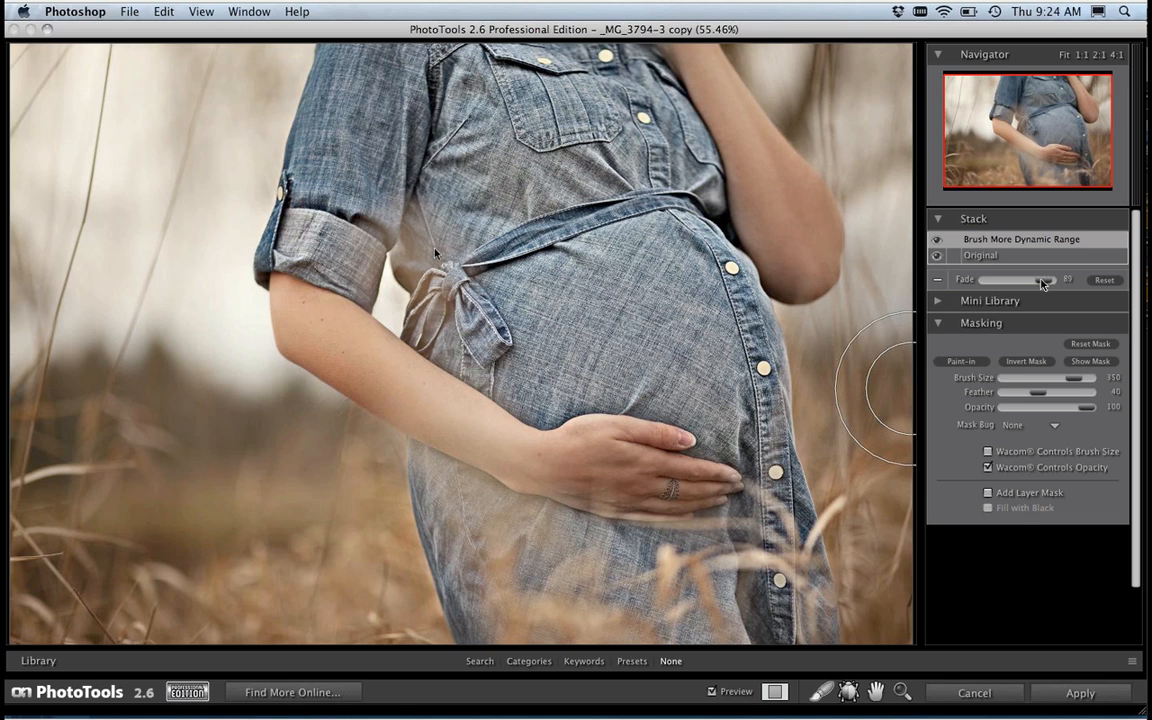
left_click_drag(1038, 286, 1053, 286)
Step: Add the Blue Dawn Leonidas A4 effect from the Stylized Effects category to the stack and close the library
left_click(529, 661)
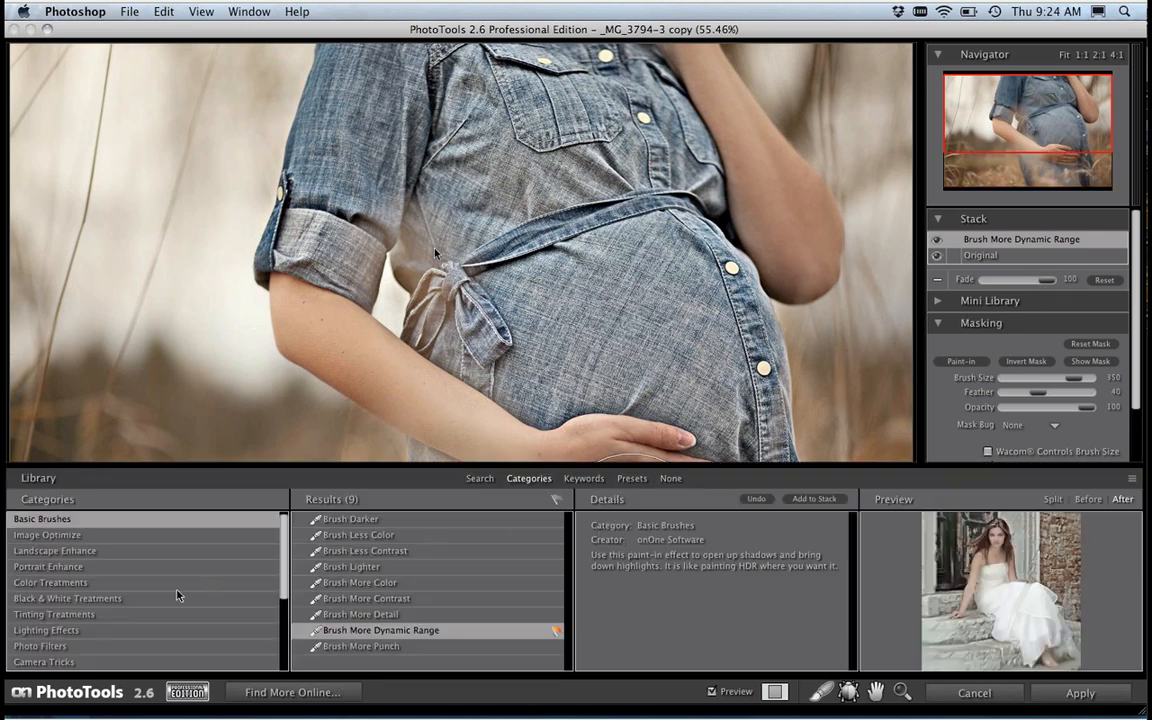
scroll(285, 582, "down", 3)
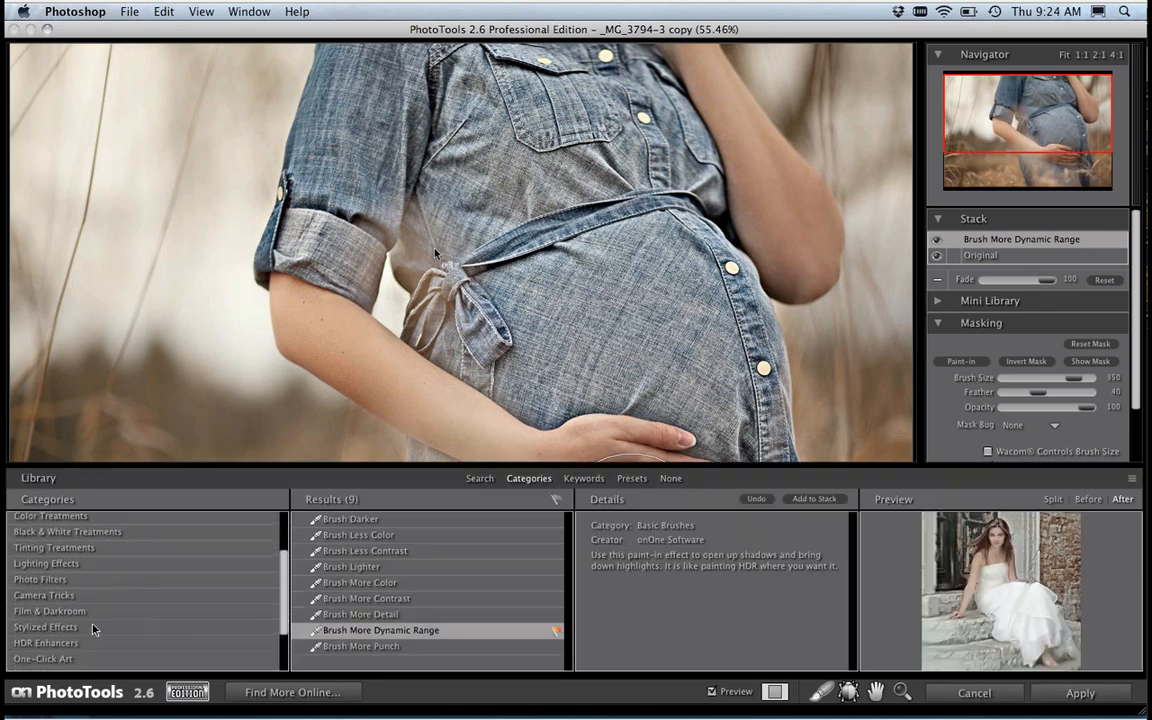
left_click(50, 627)
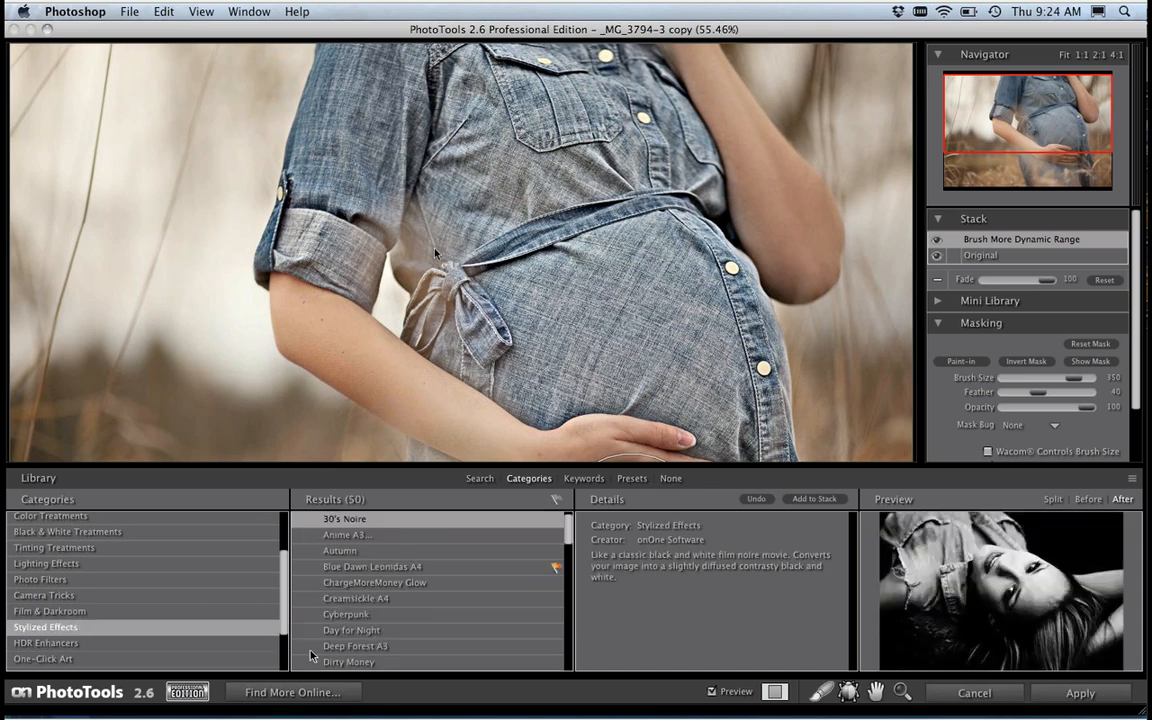
left_click(429, 570)
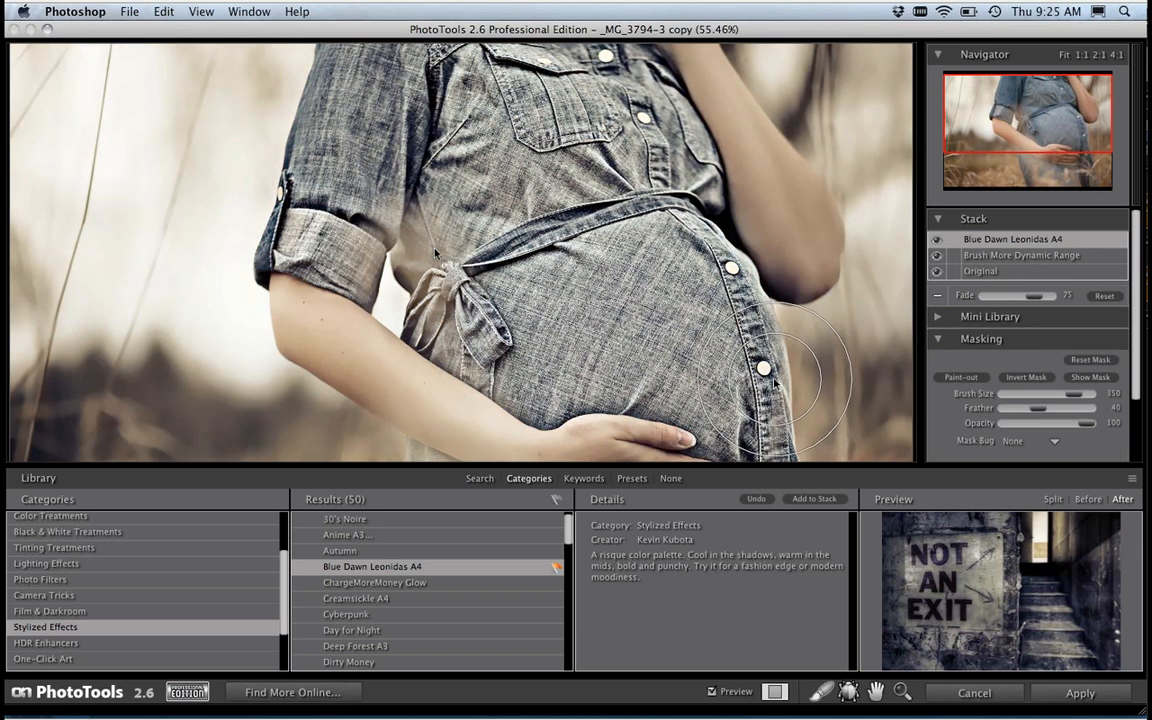
left_click(670, 478)
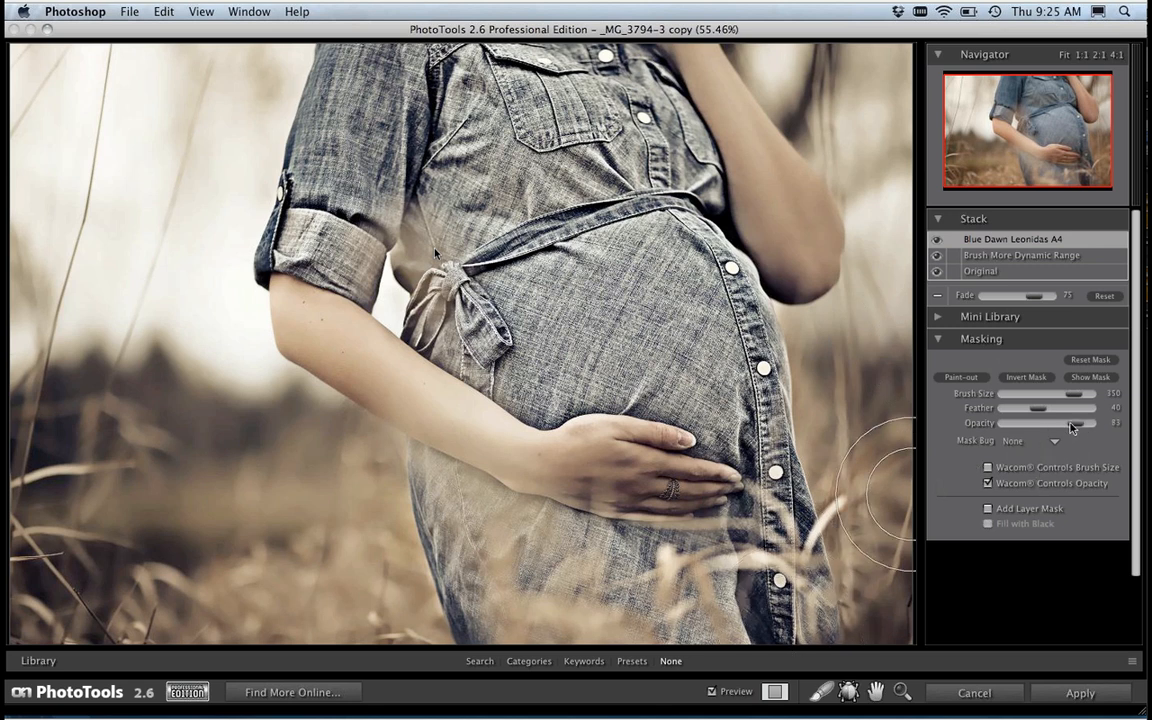
Step: Lower the masking brush opacity to about 56 and partially paint the Blue Dawn Leonidas A4 effect out of the denim dress
left_click_drag(1072, 427, 1051, 426)
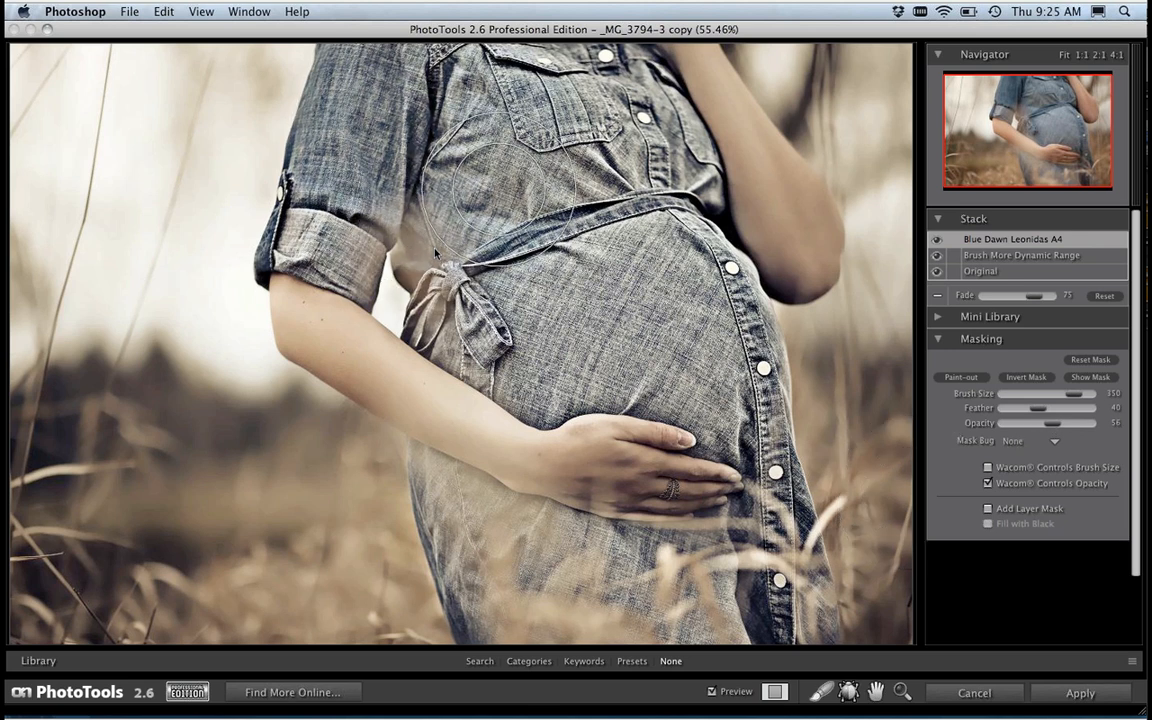
mouse_move(498, 190)
left_mouse_down()
mouse_move(510, 150)
mouse_move(555, 185)
mouse_move(605, 130)
mouse_move(670, 160)
mouse_move(660, 205)
mouse_move(690, 340)
mouse_move(715, 340)
mouse_move(535, 335)
mouse_move(545, 325)
mouse_move(490, 320)
mouse_move(560, 330)
mouse_move(485, 315)
mouse_move(625, 355)
mouse_move(740, 365)
mouse_move(793, 533)
mouse_move(743, 615)
mouse_move(725, 620)
mouse_move(750, 600)
mouse_move(531, 555)
mouse_move(473, 523)
mouse_move(587, 573)
mouse_move(731, 592)
mouse_move(565, 570)
mouse_move(465, 518)
mouse_move(530, 590)
mouse_move(644, 592)
mouse_move(645, 582)
mouse_move(778, 595)
mouse_move(544, 563)
mouse_move(455, 508)
mouse_move(581, 562)
mouse_move(695, 588)
left_mouse_up()
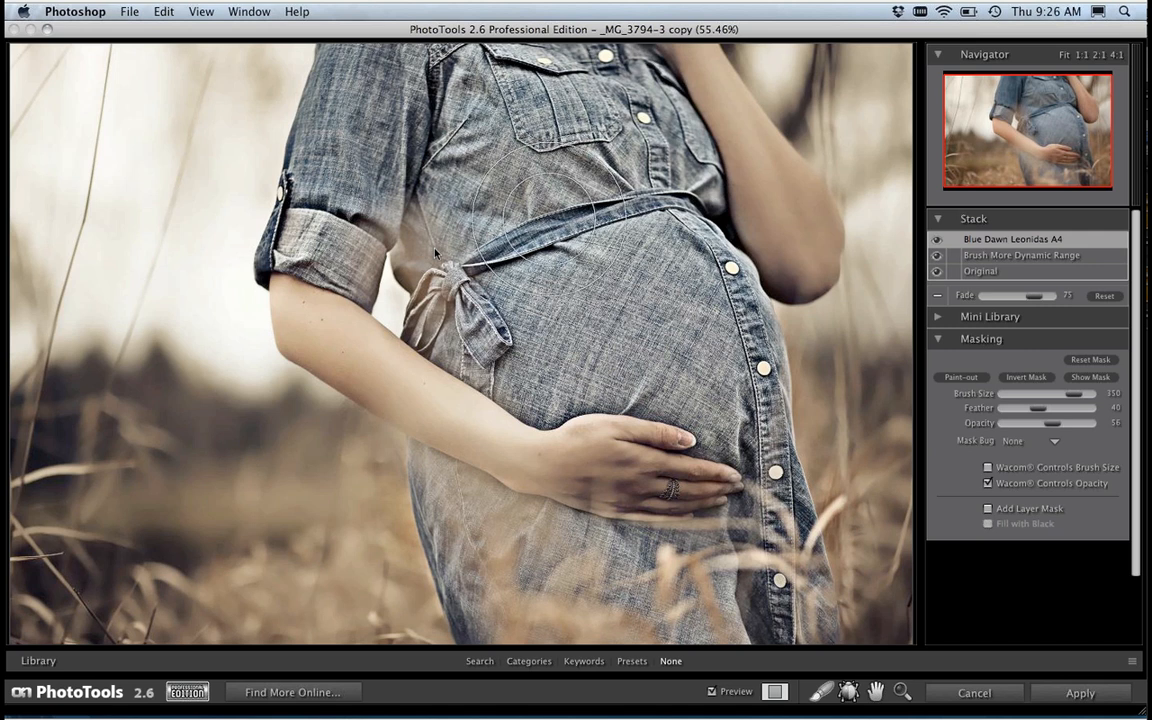
Step: Toggle the preview to compare the maternity photo before and after the stacked effects
left_click(712, 692)
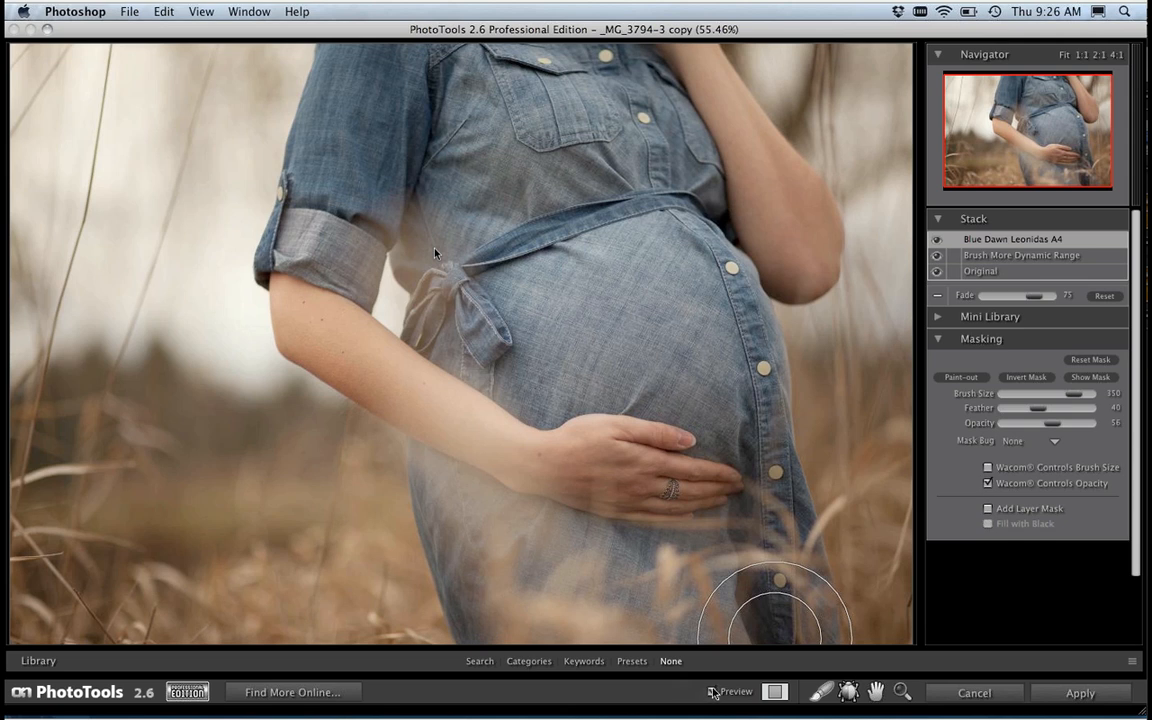
left_click(712, 692)
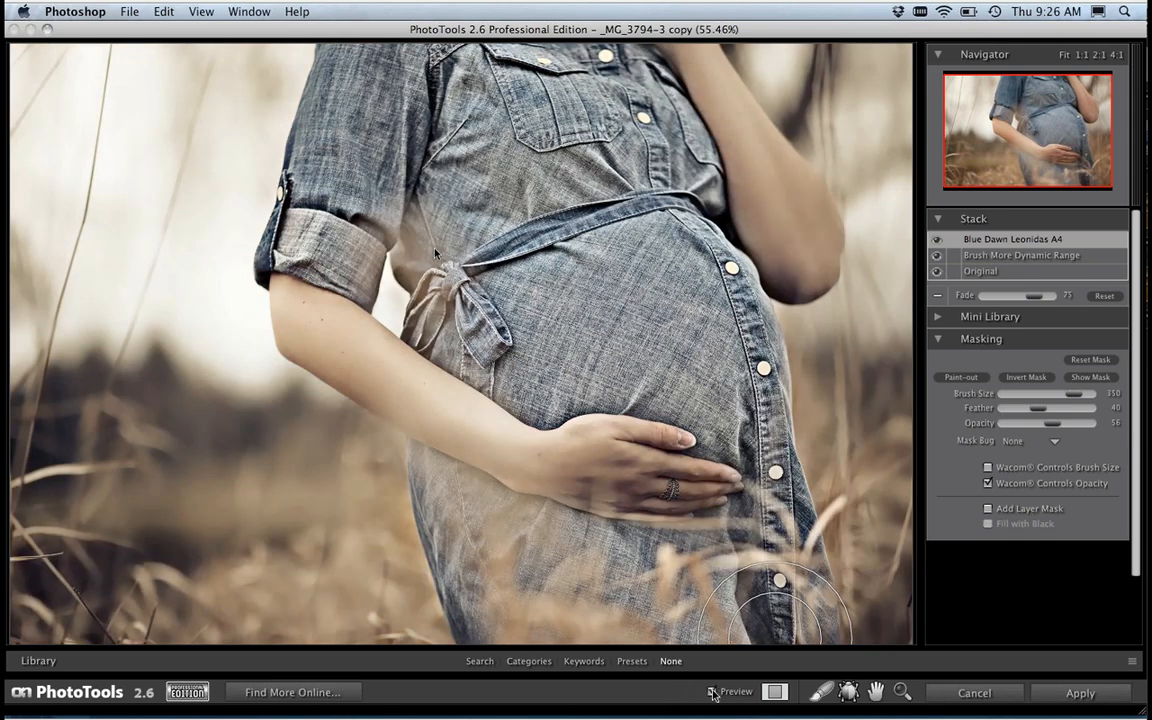
left_click(712, 692)
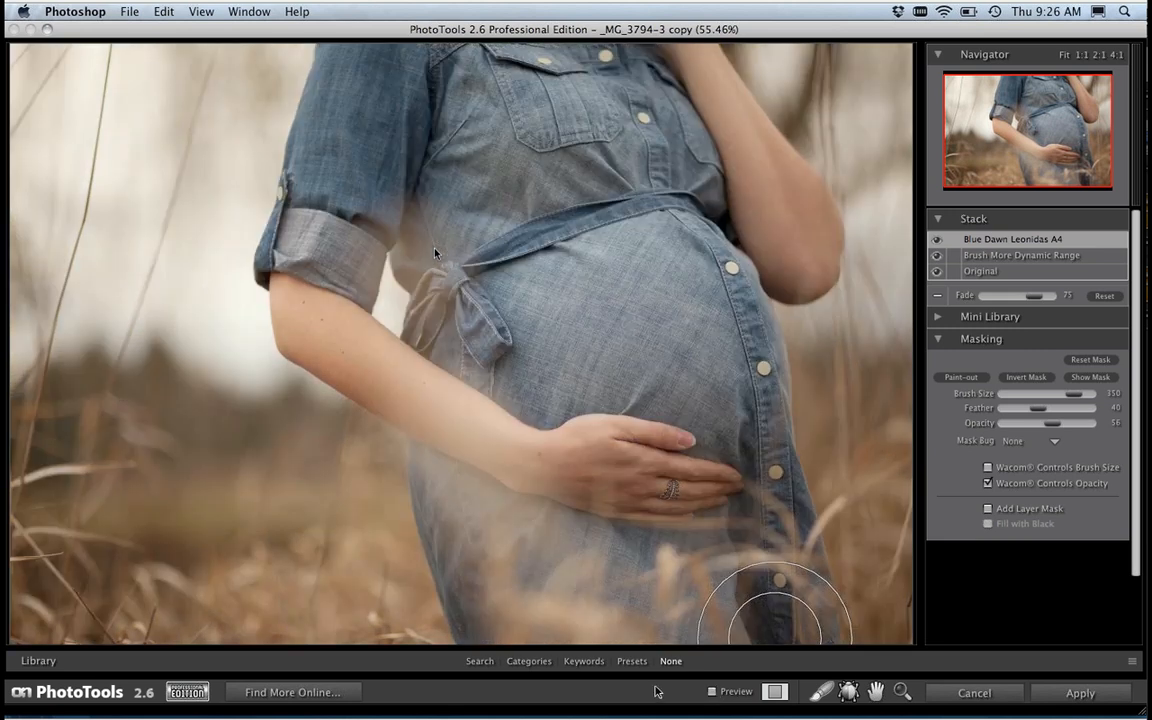
Step: Turn the preview of the stacked effects on the maternity photo back on
left_click(712, 692)
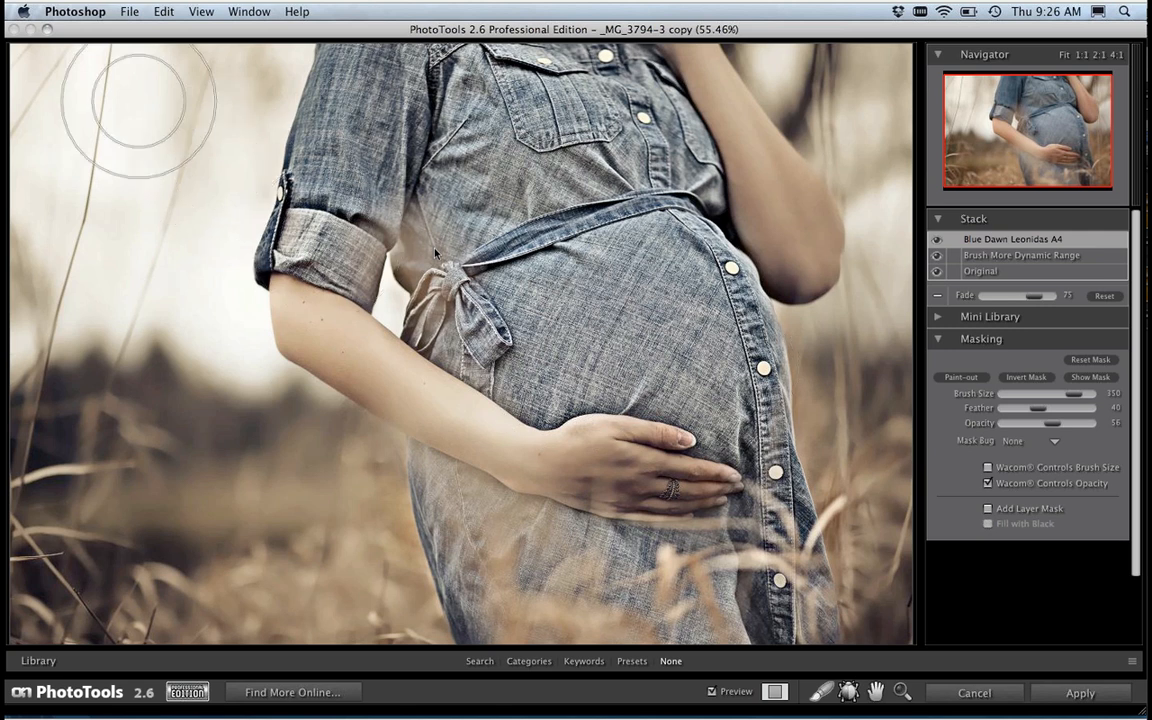
Step: Try the new preset settings for the current effect stack, choosing the Vintage category, and discard them without creating the preset
left_click(131, 14)
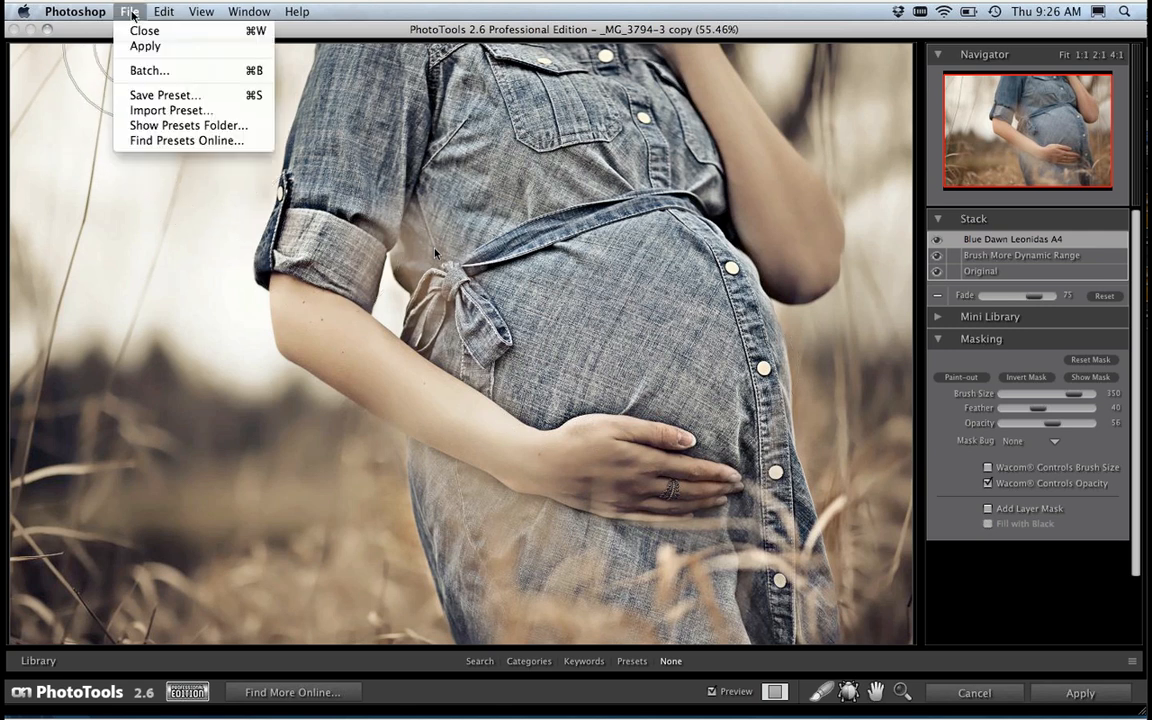
left_click(141, 93)
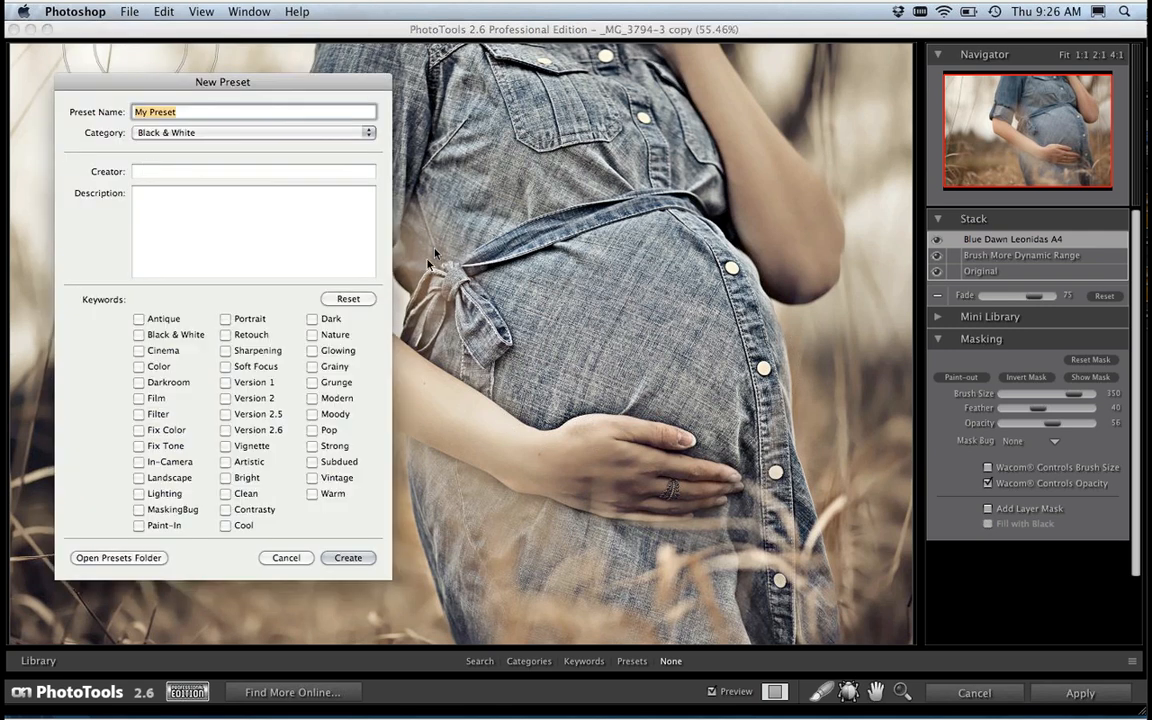
left_click(185, 133)
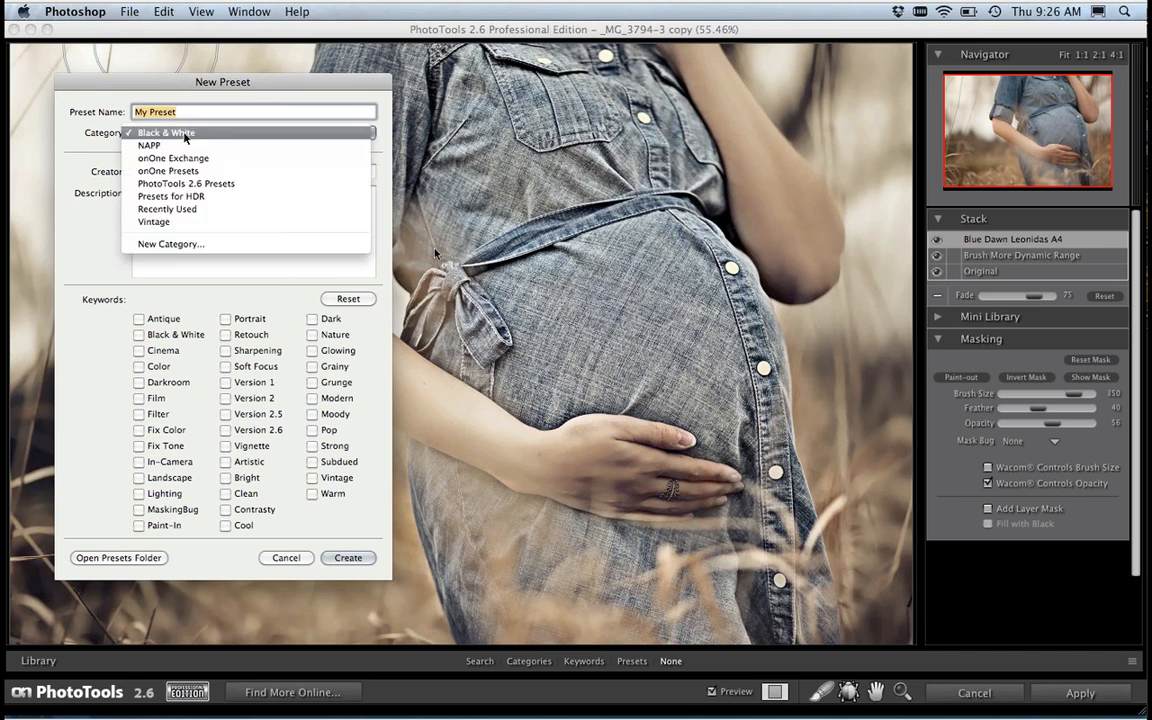
left_click(197, 222)
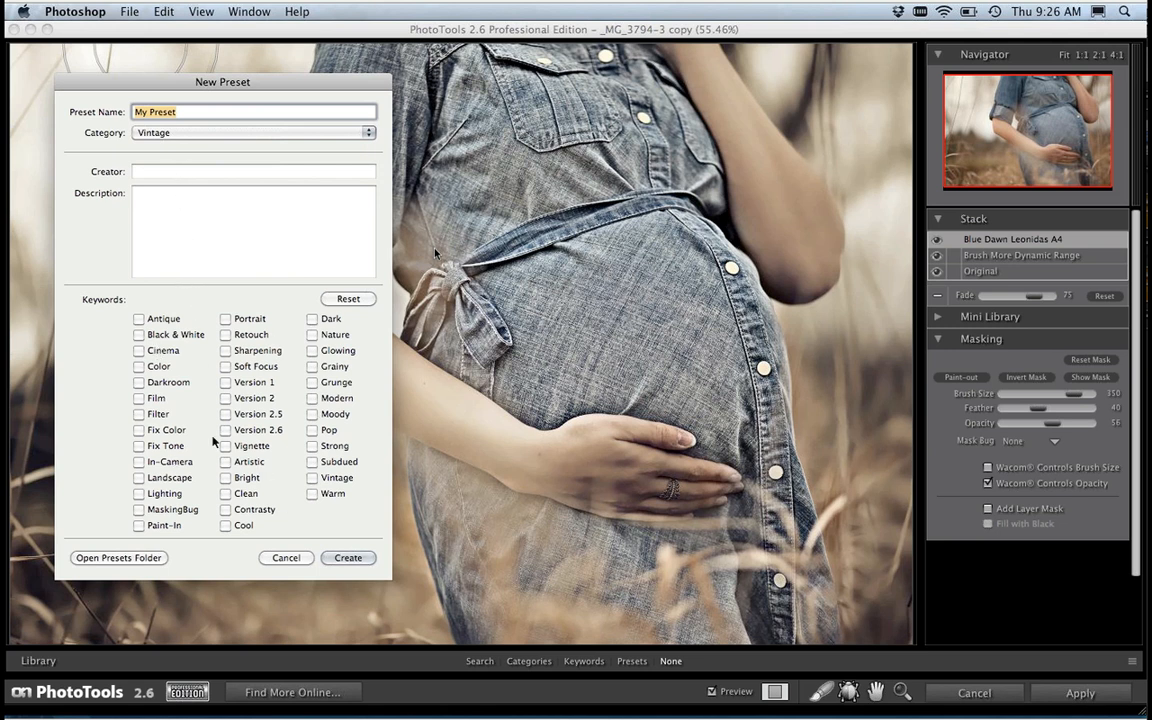
left_click(299, 558)
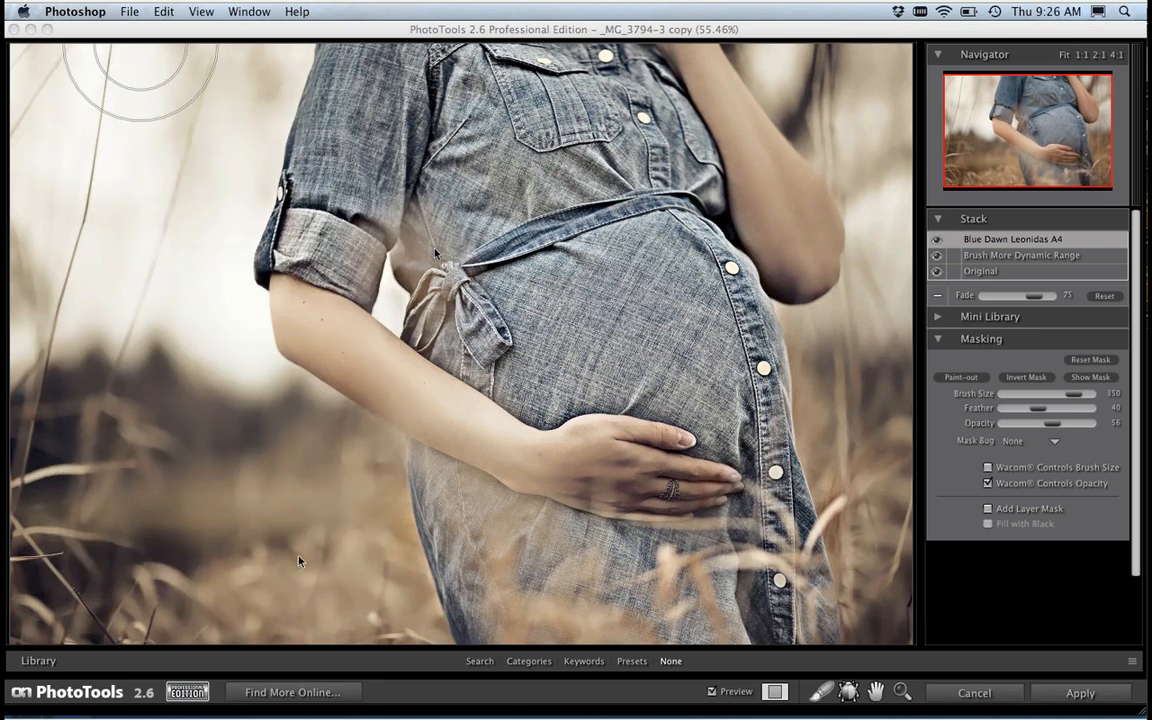
Step: Browse the library's Vintage presets and compare the before and after previews of the Golden Fields preset
left_click(620, 664)
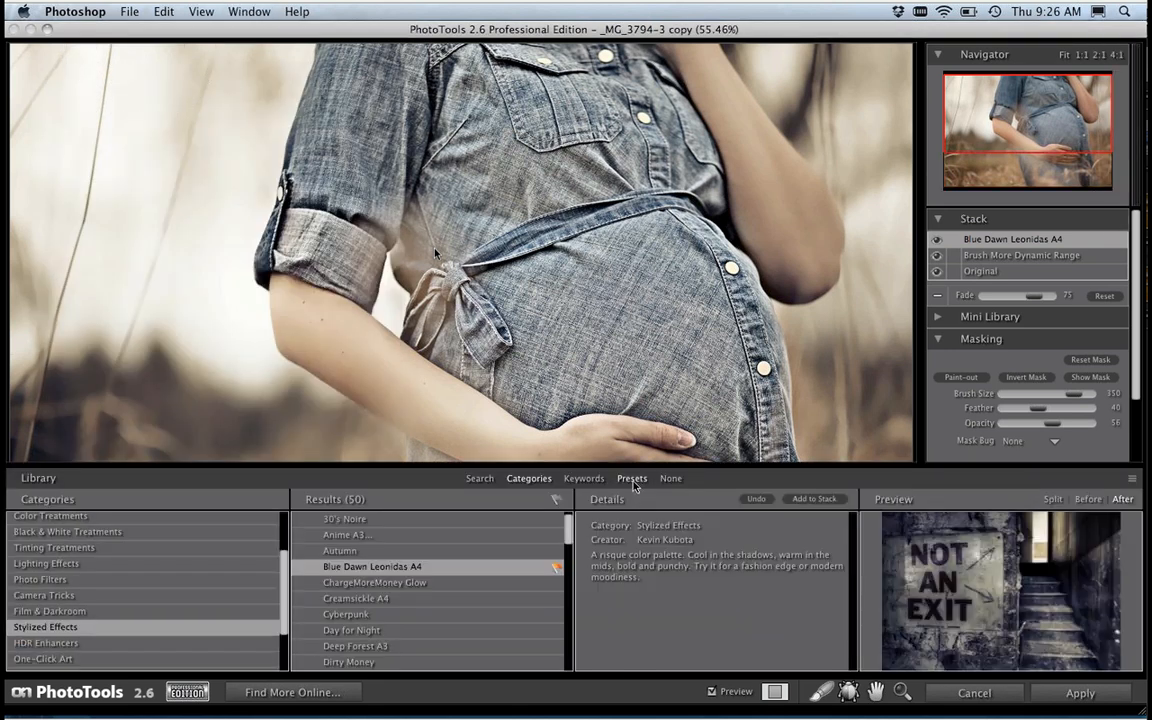
left_click(632, 478)
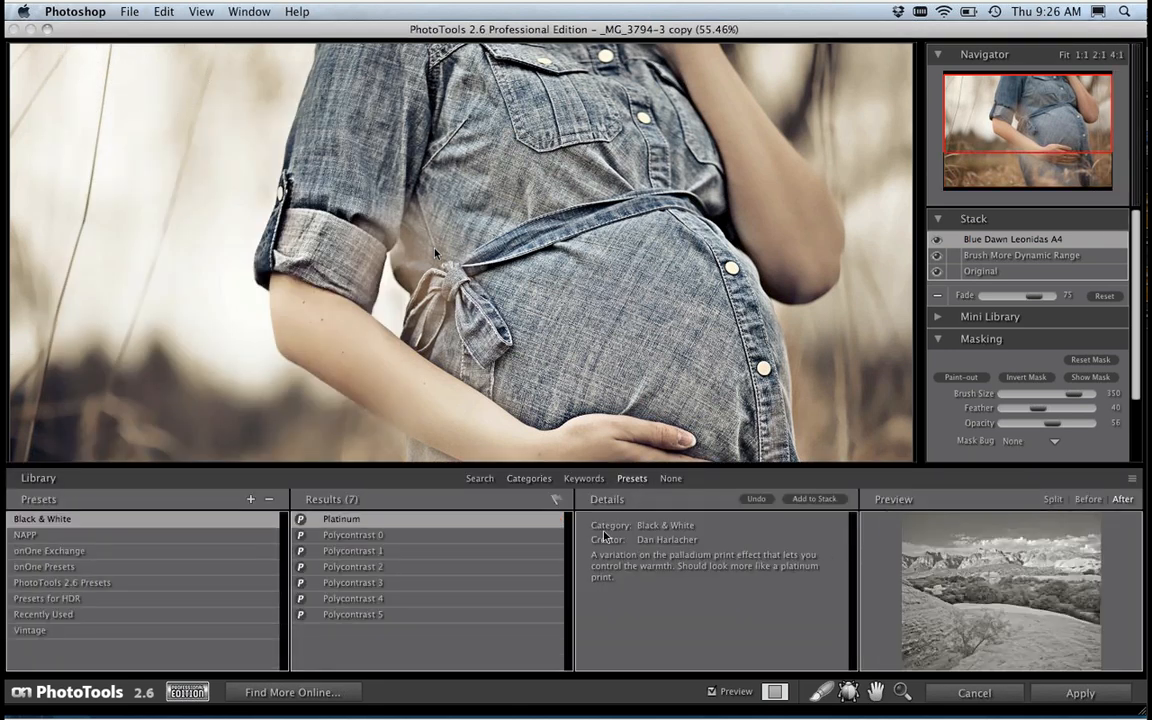
left_click(52, 628)
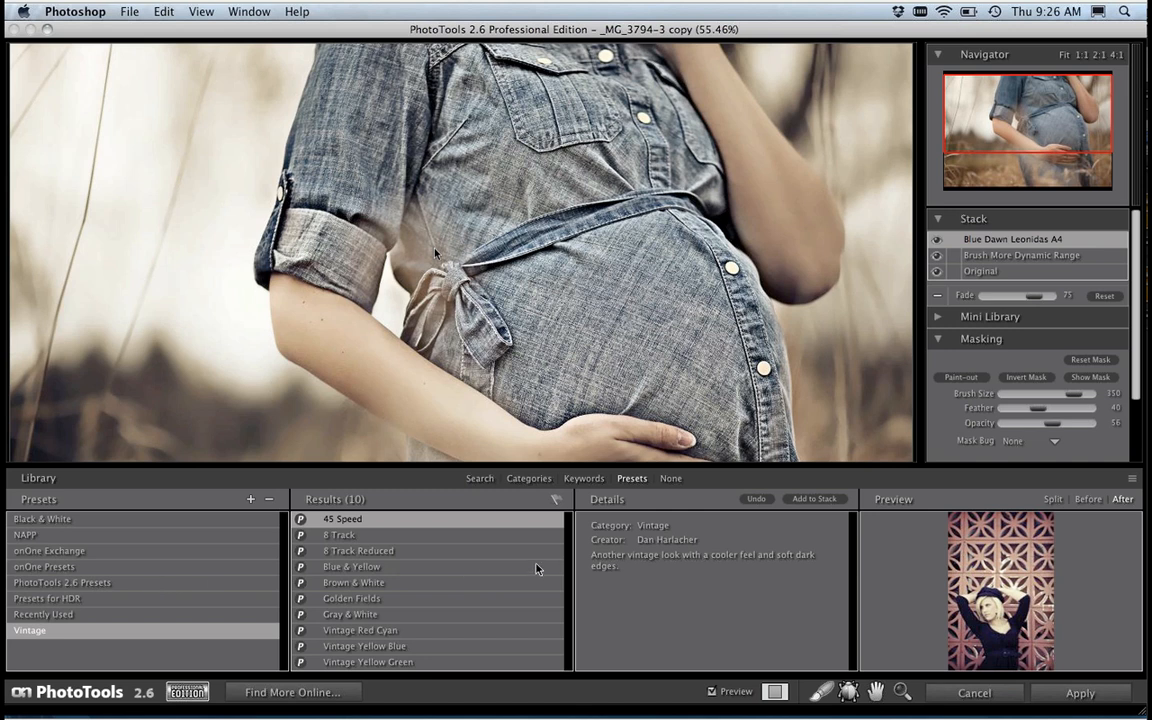
left_click(384, 600)
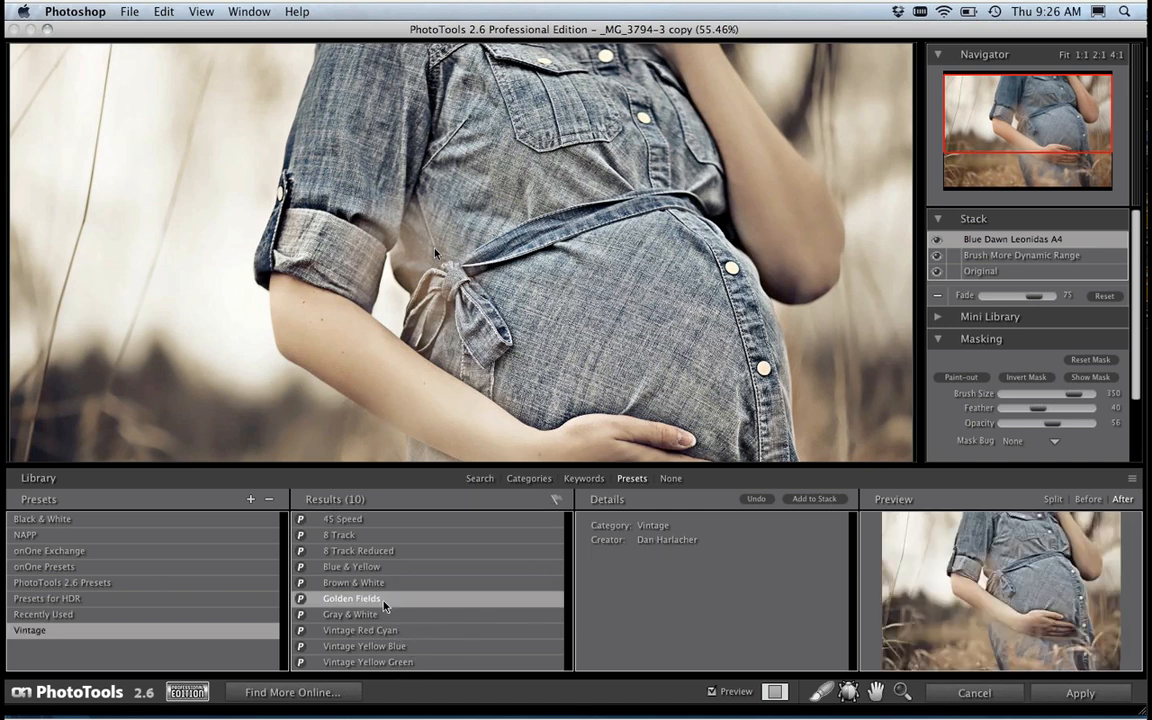
left_click(1099, 501)
left_click(1121, 499)
Step: Leave PhotoTools without applying the stack, switch to Lightroom and open _MG_3835.CR2 in the PhotoTools 2.6 plug-in as a copy with Lightroom adjustments
left_click(947, 694)
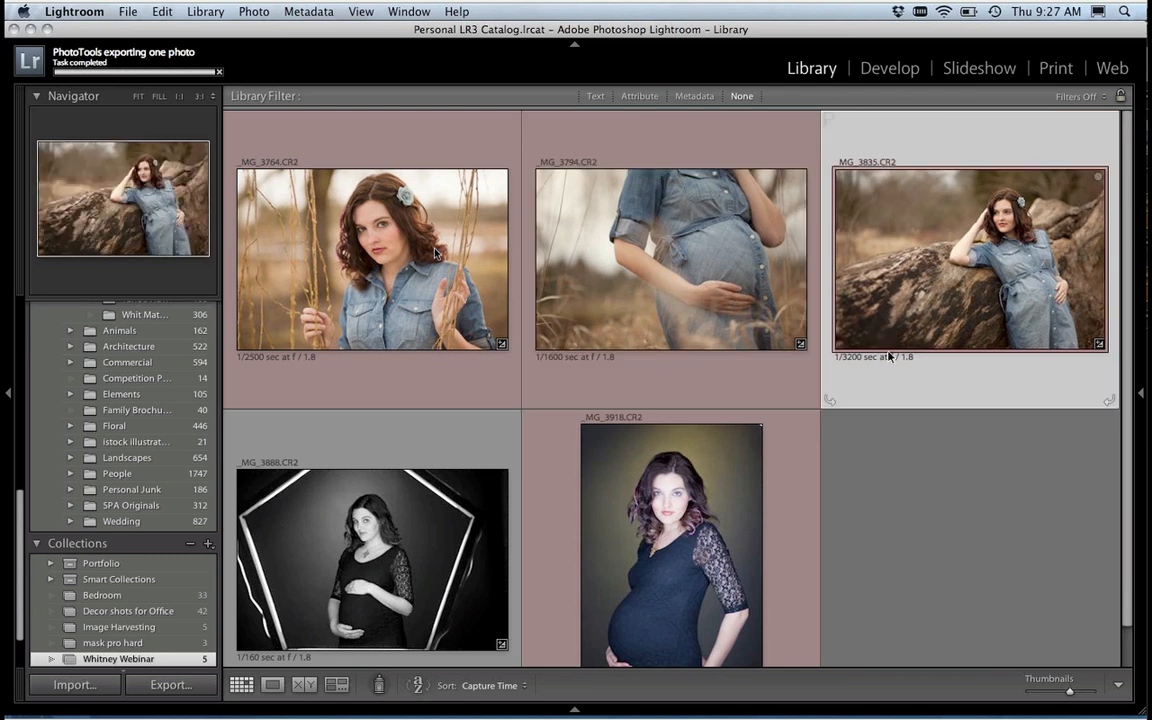
left_click(775, 438)
left_click(910, 255)
left_click(128, 11)
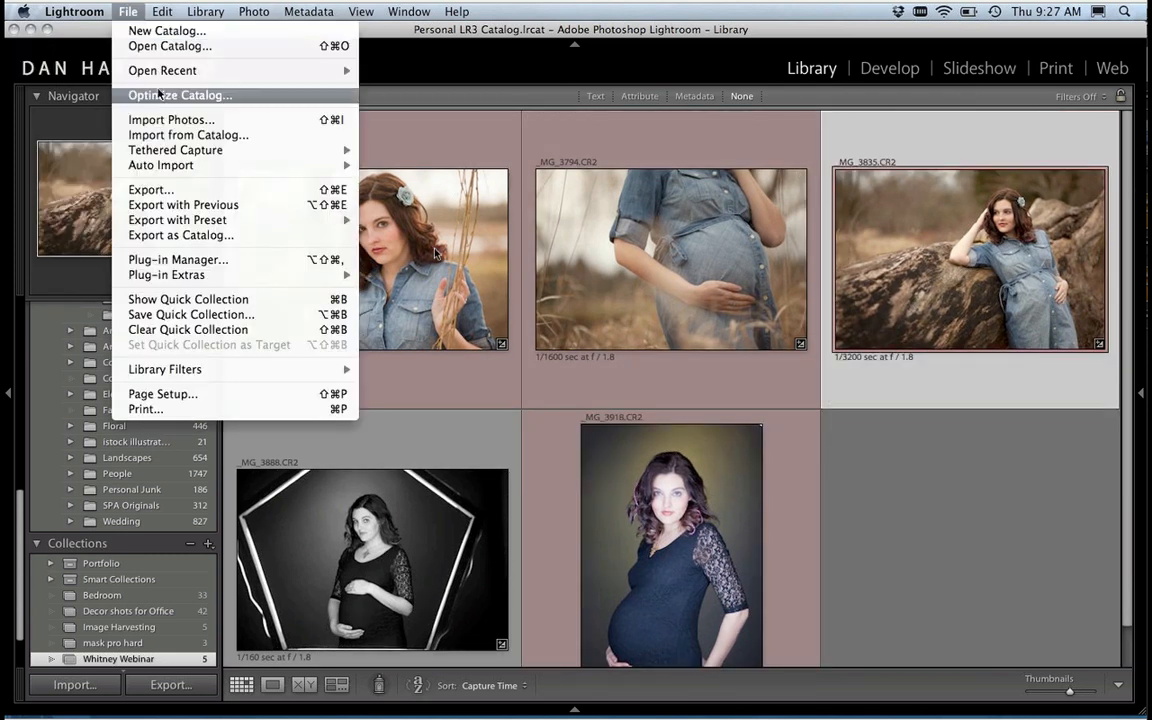
mouse_move(210, 284)
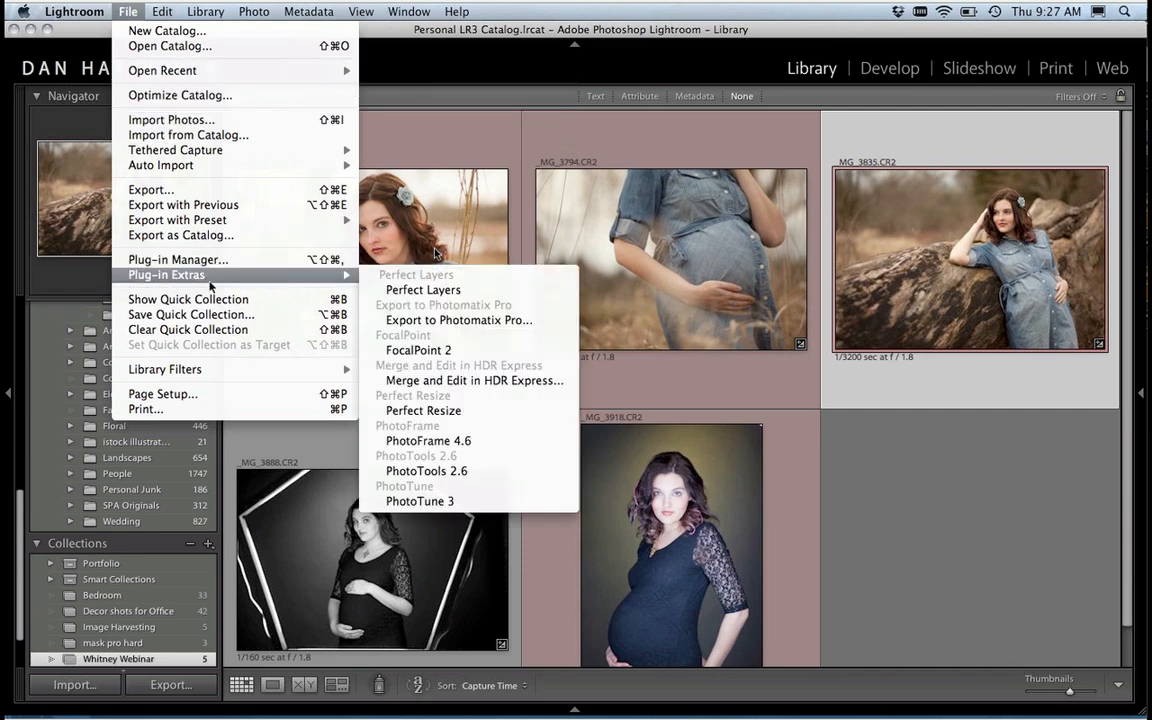
left_click(492, 476)
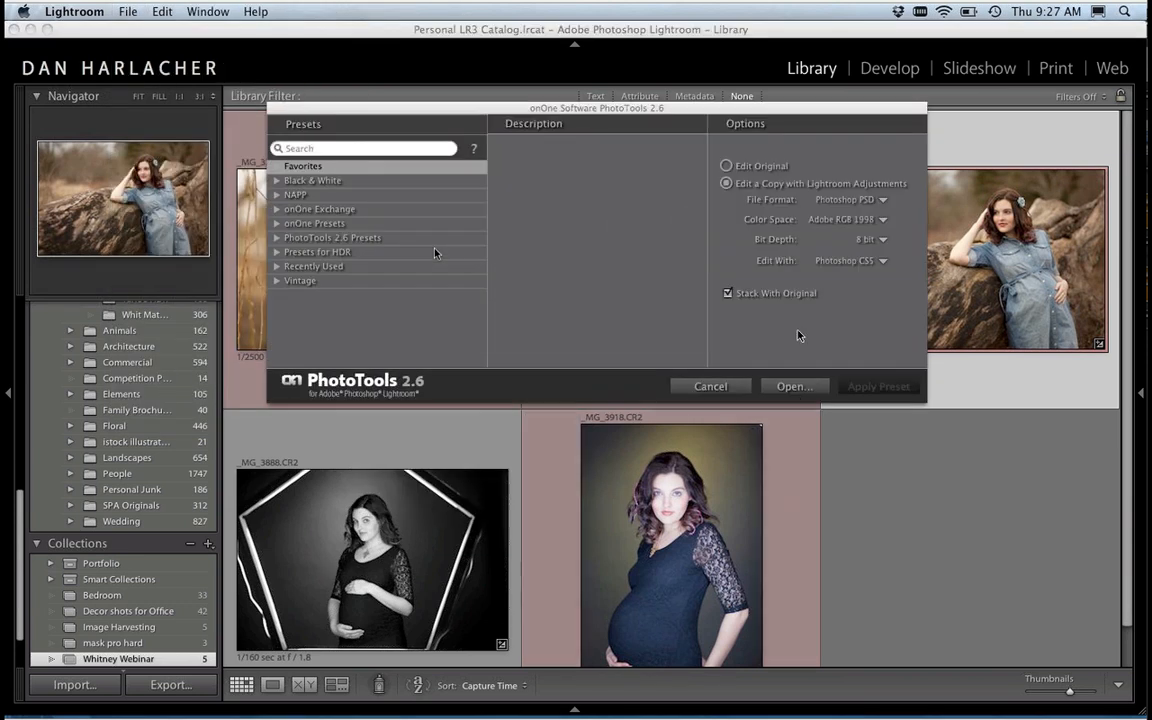
left_click(793, 387)
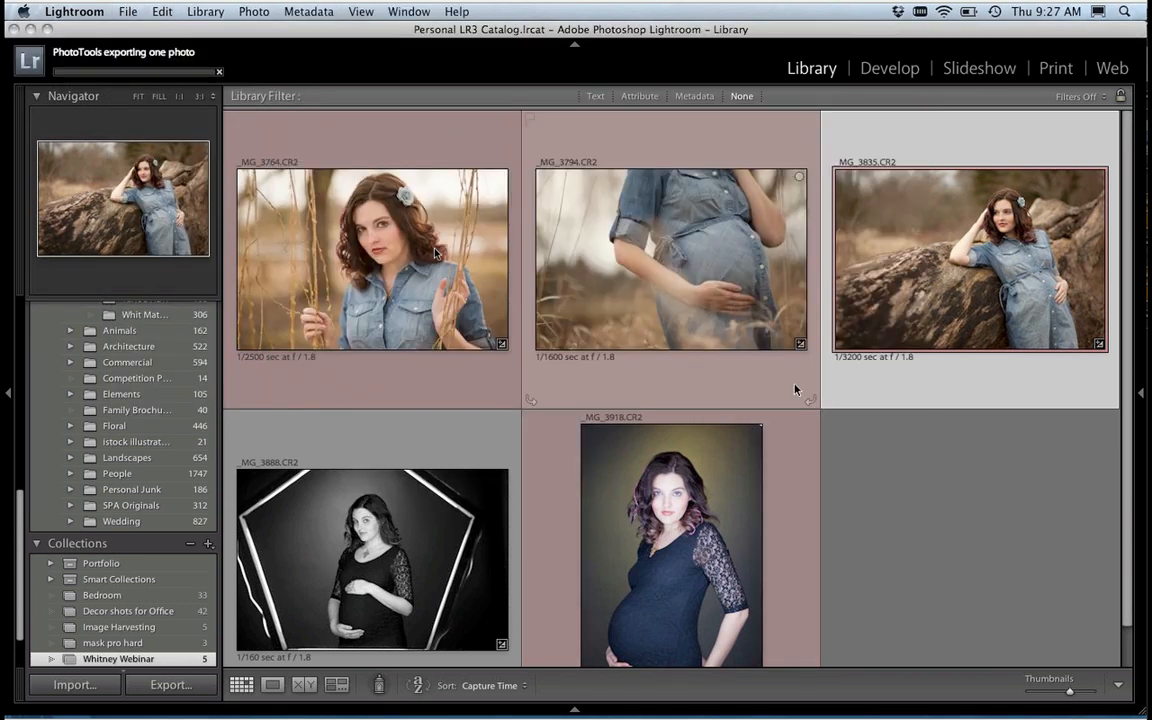
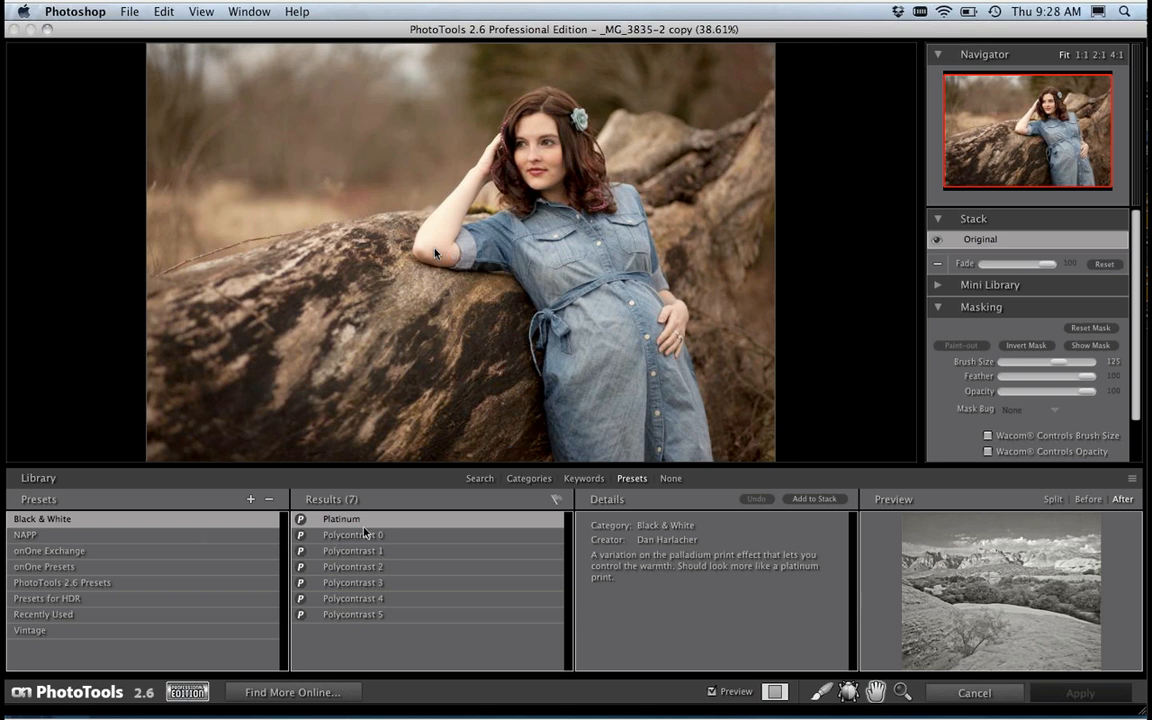
Step: Add the Selective Focus Radial effect from the Edge Treatments category to the stack with the Edges Large option
left_click(529, 478)
left_click_drag(285, 541, 281, 622)
left_click(72, 647)
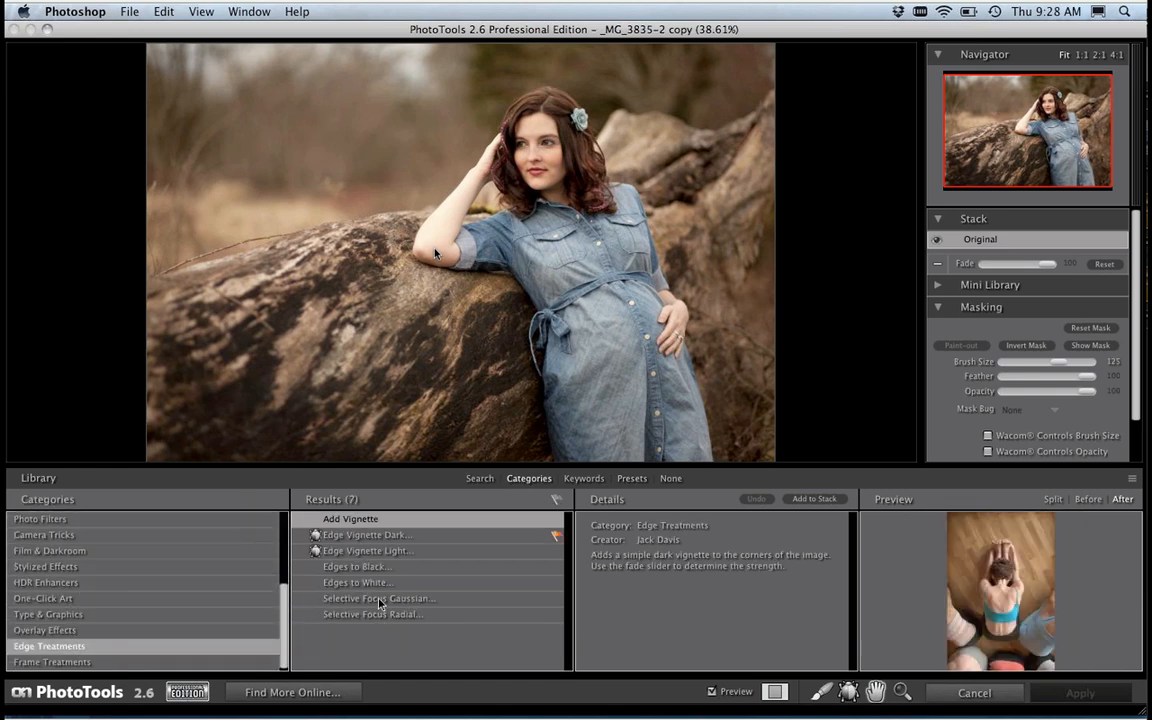
left_click(378, 600)
left_click(382, 615)
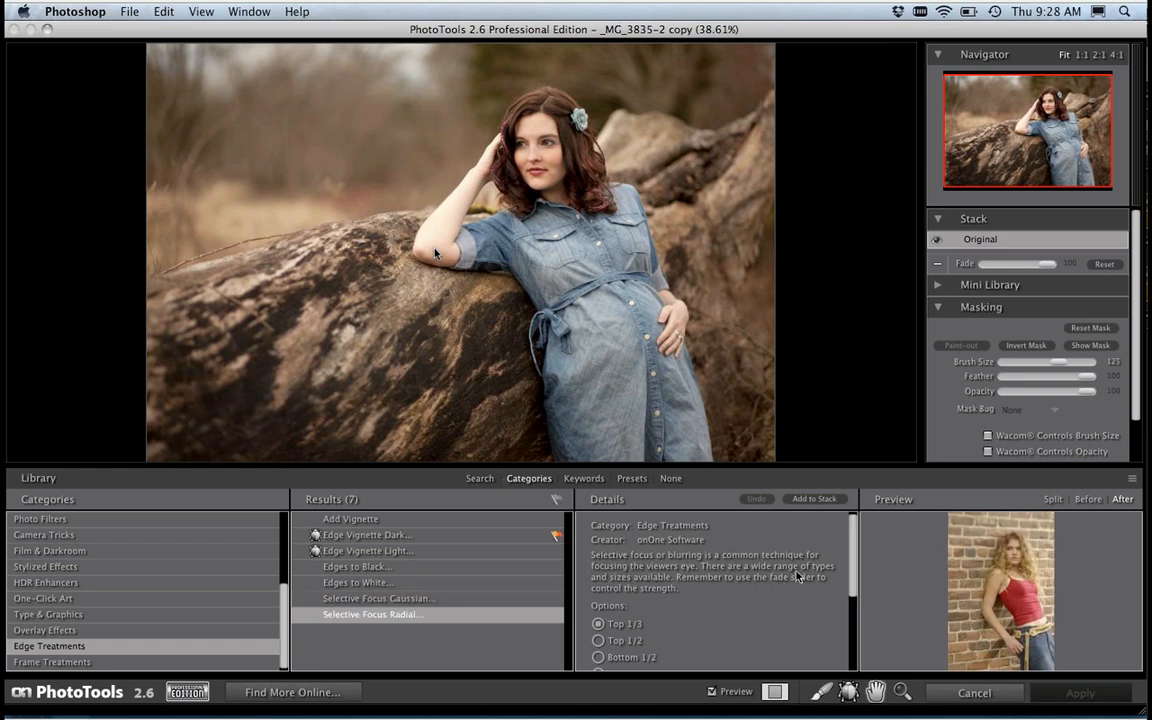
scroll(851, 608, "down", 2)
scroll(851, 608, "down", 3)
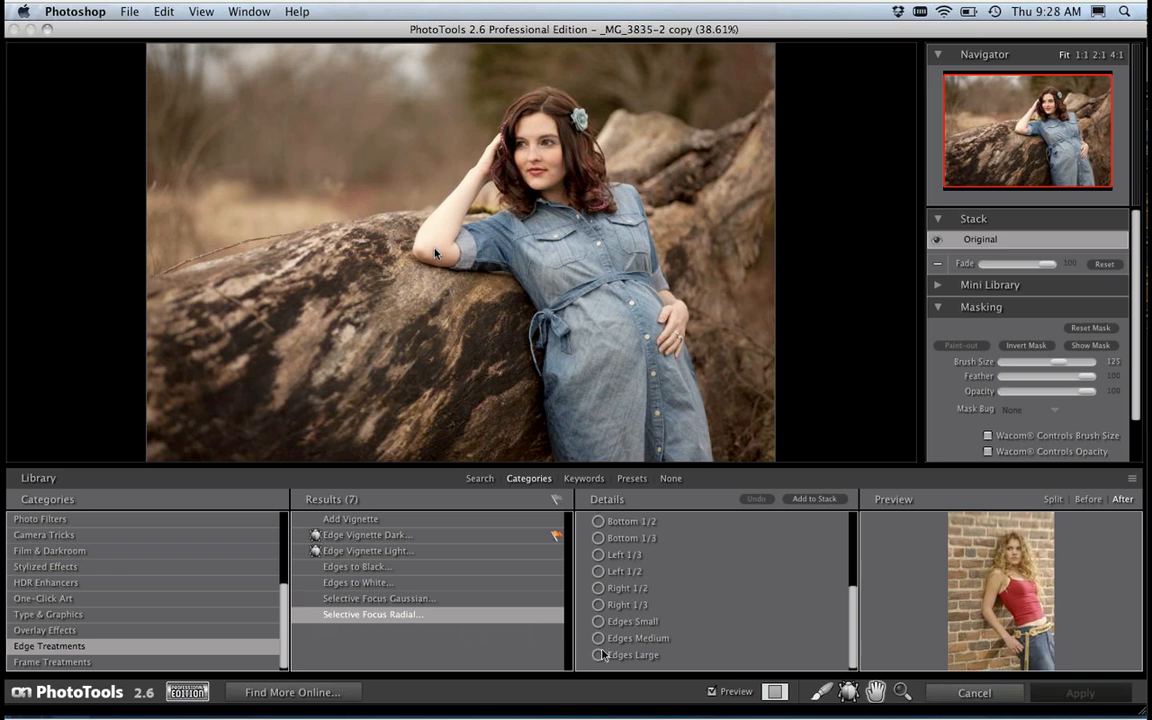
left_click(813, 499)
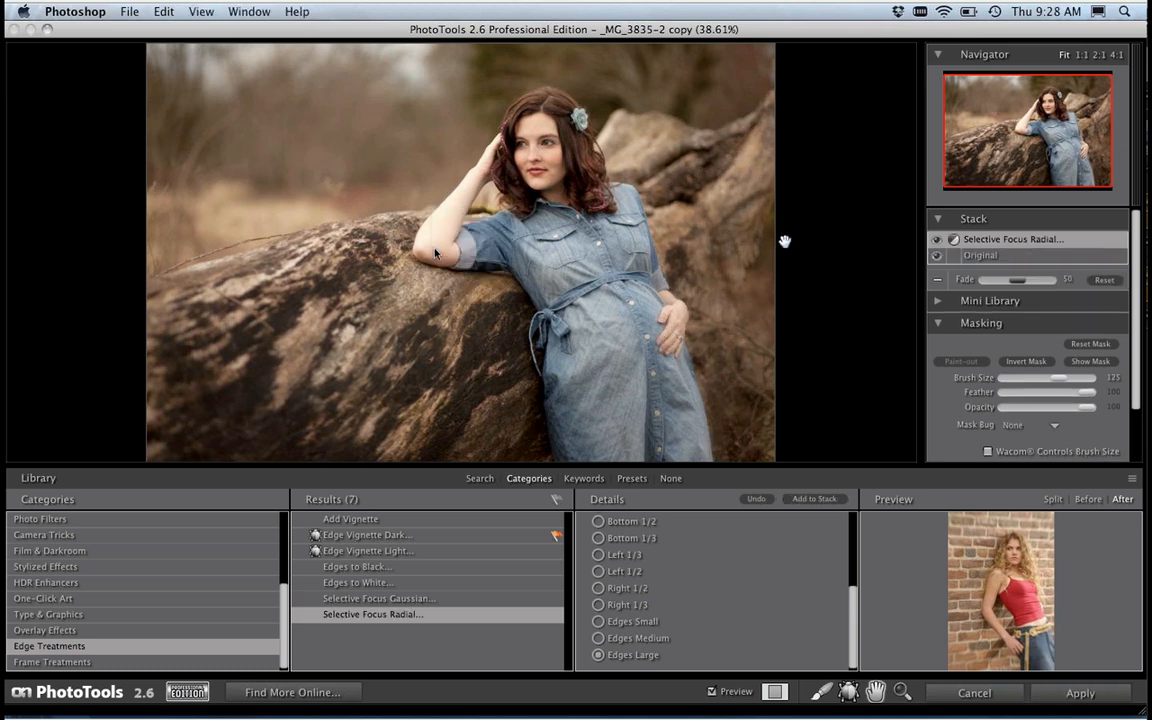
Step: Hide the library and raise the Selective Focus Radial effect's fade to 100
key("super+l")
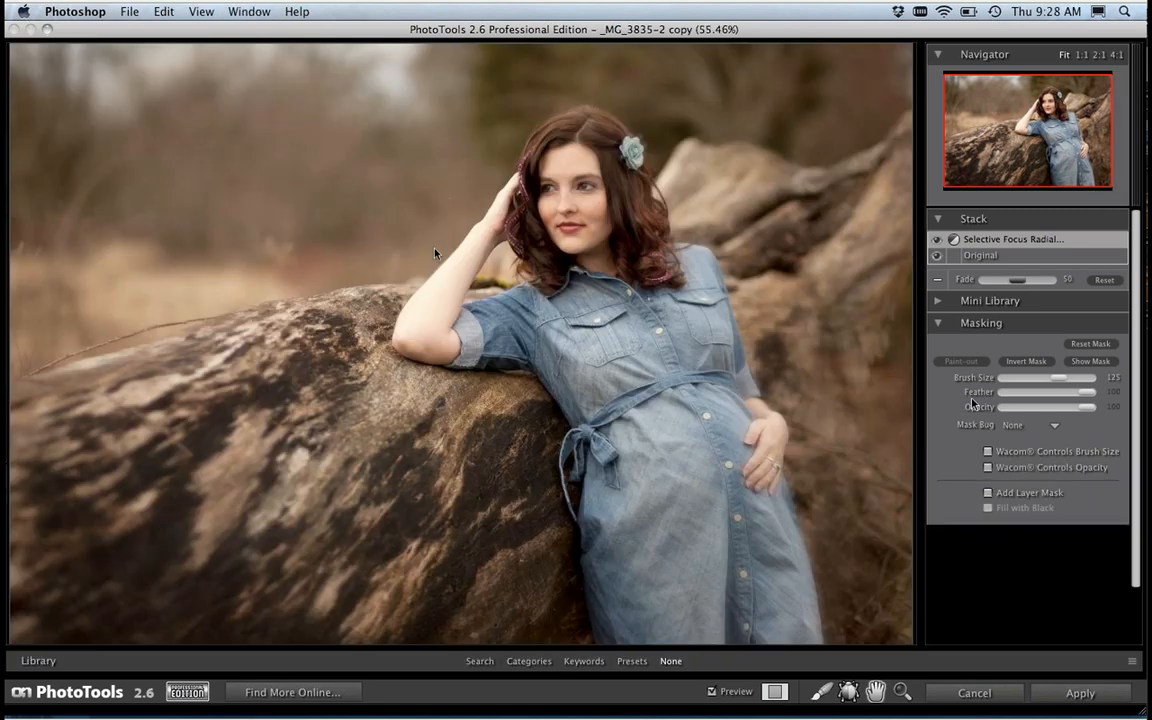
left_click_drag(1017, 280, 1052, 285)
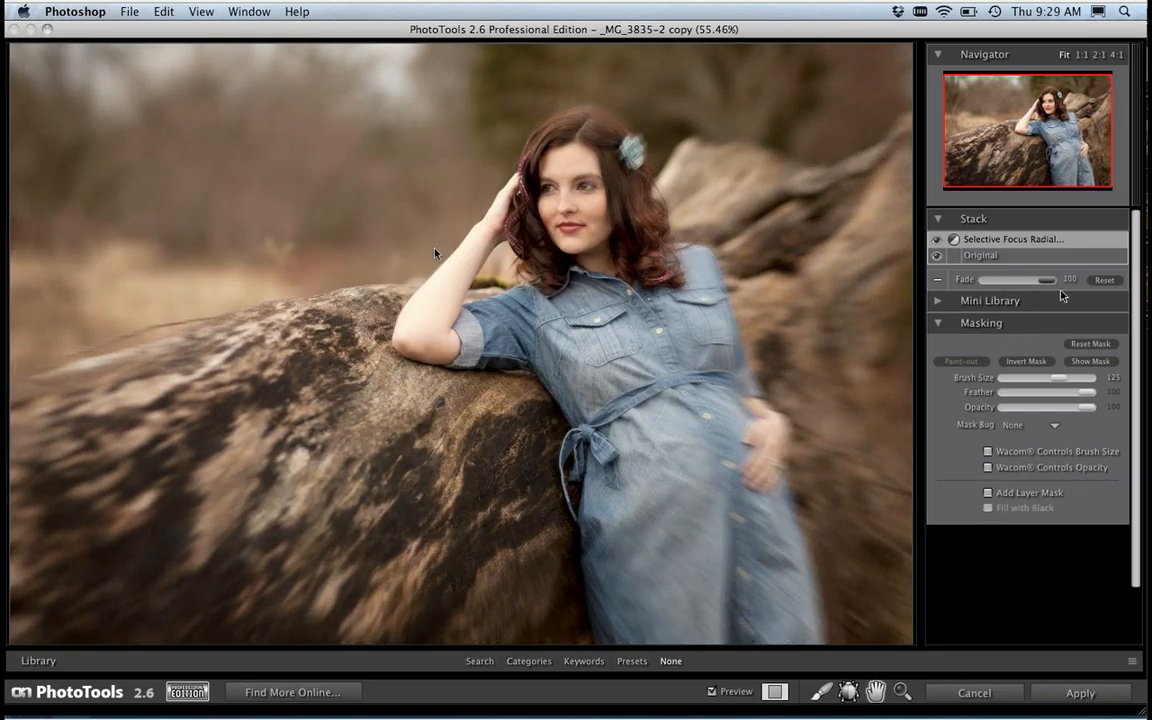
left_click_drag(1050, 291, 1052, 294)
Step: Mask the radial blur off the woman's body, dress and hair using a 250-size brush with Wacom-controlled opacity
left_click(822, 693)
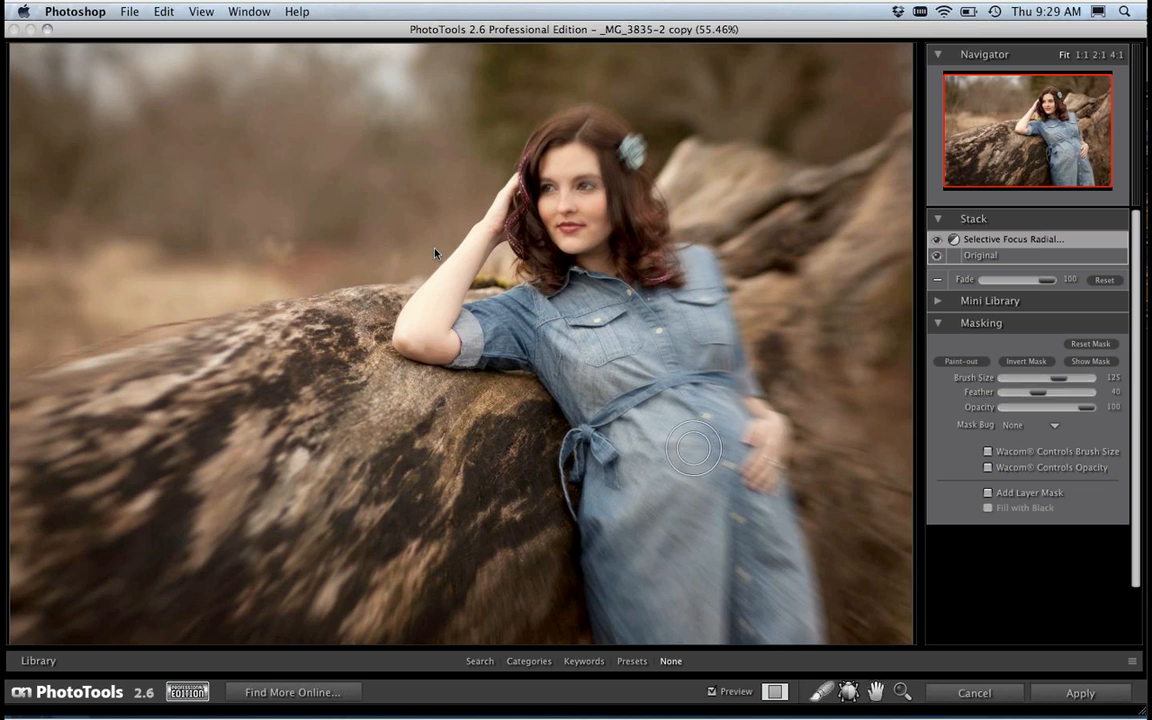
key("bracketright")
key("bracketright")
key("bracketright")
key("bracketright")
key("bracketright")
left_click(988, 467)
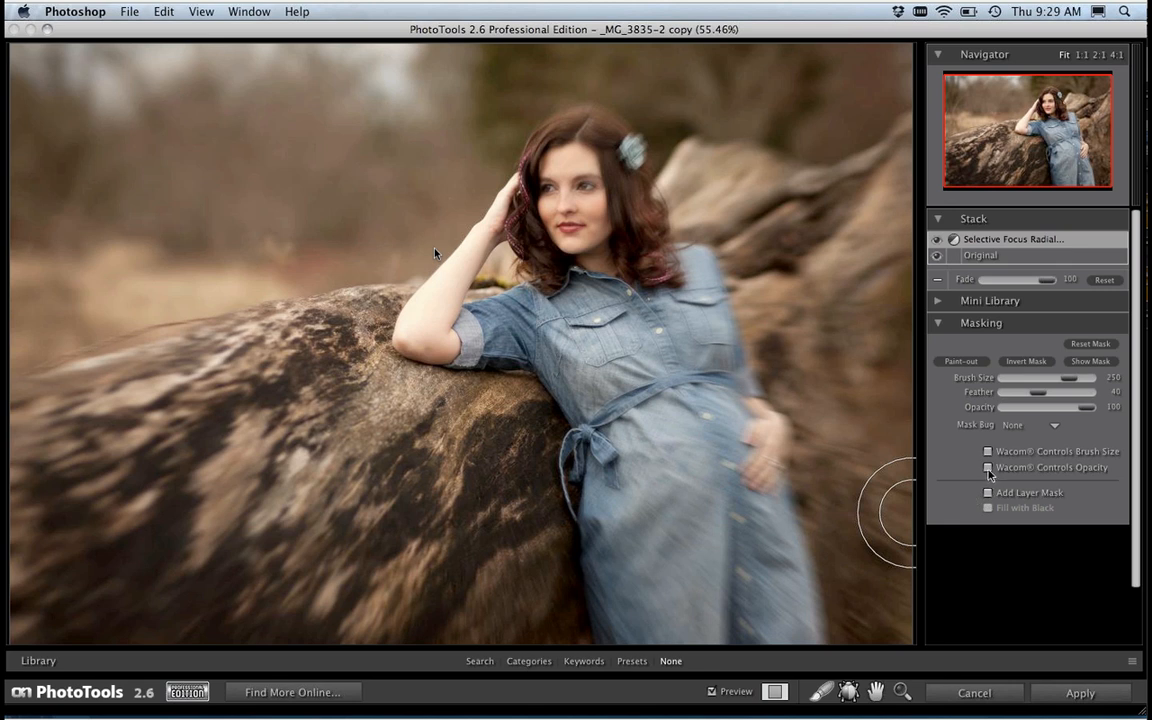
mouse_move(681, 521)
left_mouse_down()
mouse_move(673, 555)
mouse_move(628, 500)
mouse_move(635, 567)
mouse_move(612, 460)
mouse_move(683, 612)
mouse_move(682, 543)
mouse_move(717, 526)
mouse_move(790, 628)
mouse_move(747, 427)
mouse_move(763, 453)
mouse_move(694, 298)
mouse_move(693, 320)
mouse_move(680, 299)
mouse_move(623, 323)
mouse_move(622, 253)
mouse_move(652, 275)
mouse_move(626, 167)
mouse_move(585, 135)
mouse_move(545, 242)
mouse_move(485, 292)
mouse_move(423, 320)
mouse_move(493, 343)
mouse_move(581, 400)
mouse_move(632, 643)
mouse_move(722, 643)
mouse_move(788, 623)
mouse_move(738, 412)
mouse_move(688, 273)
mouse_move(655, 252)
mouse_move(607, 158)
mouse_move(575, 153)
mouse_move(577, 273)
mouse_move(695, 538)
left_mouse_up()
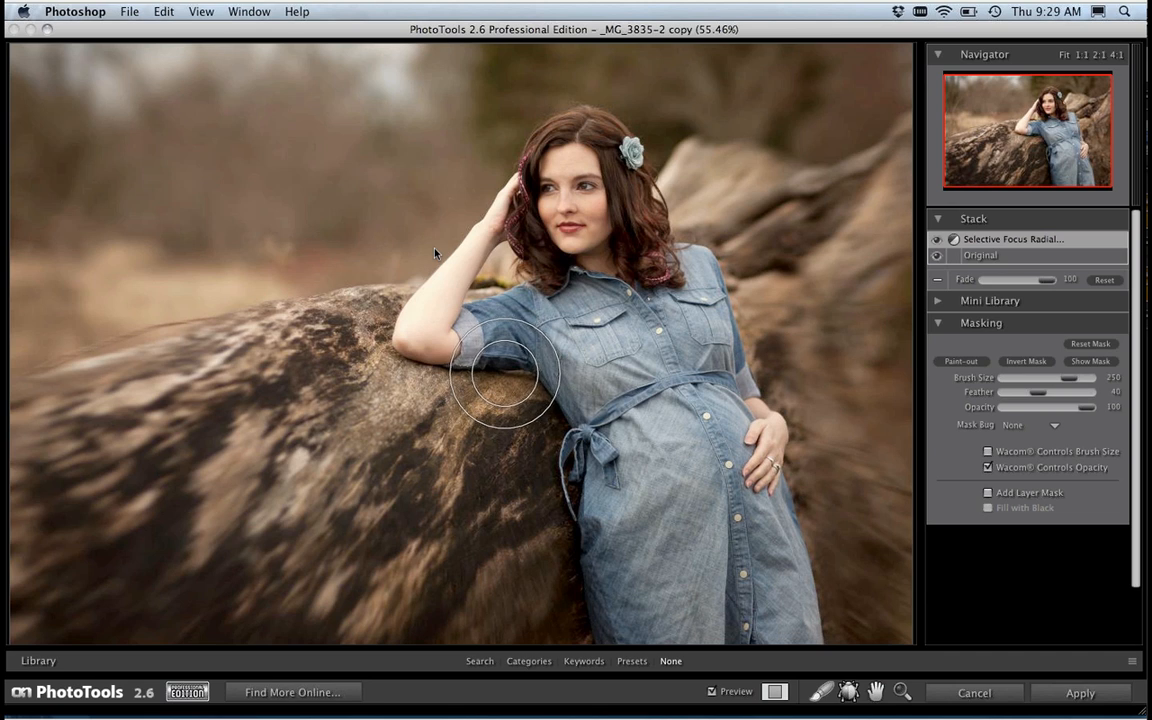
Step: Reopen the library and select the Vintage effect in the Film & Darkroom category
key("super+l")
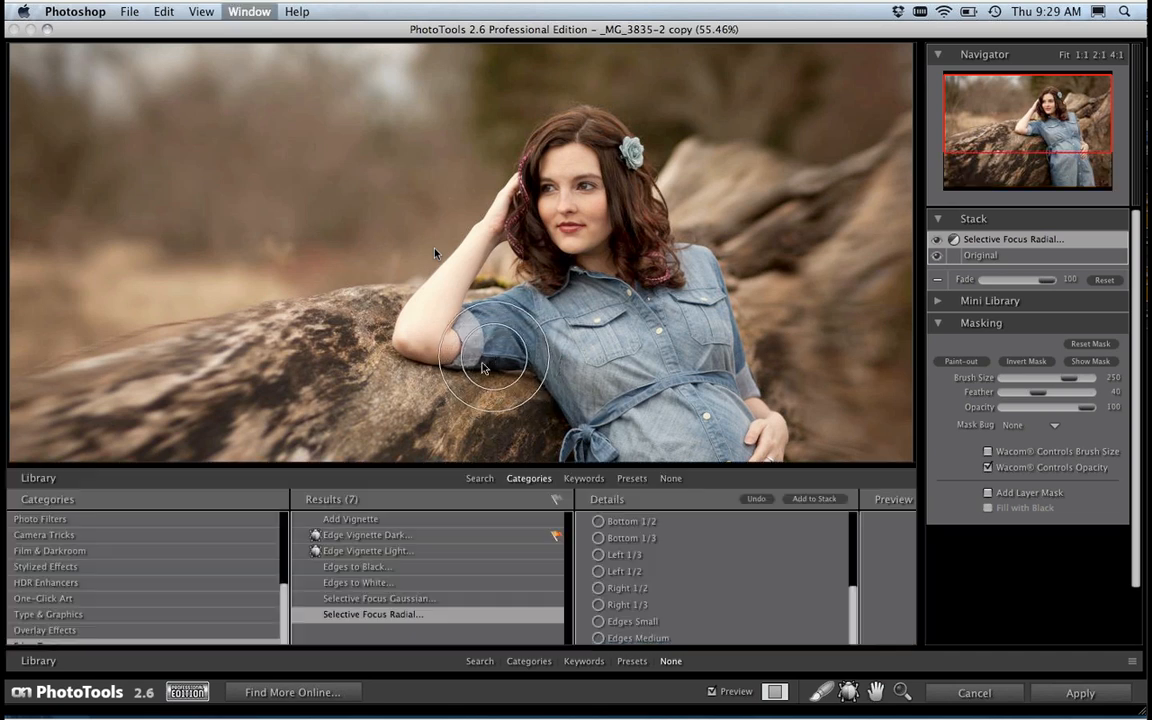
left_click(76, 552)
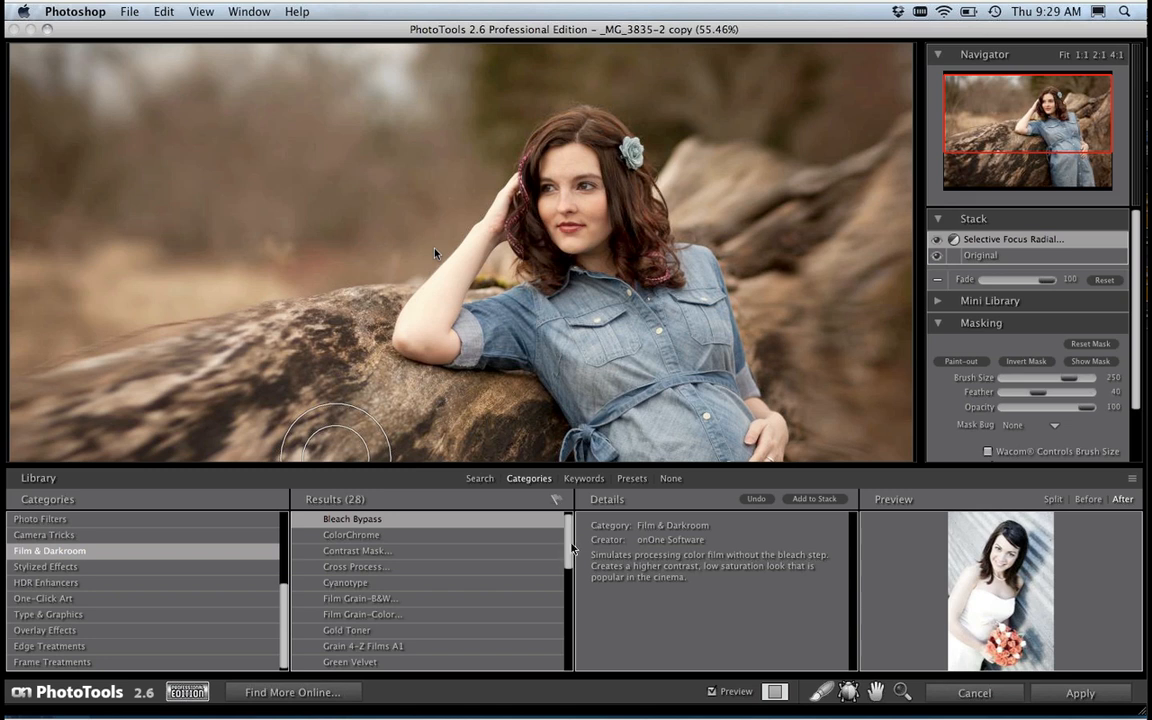
left_click_drag(565, 545, 573, 601)
scroll(453, 598, "down", 5)
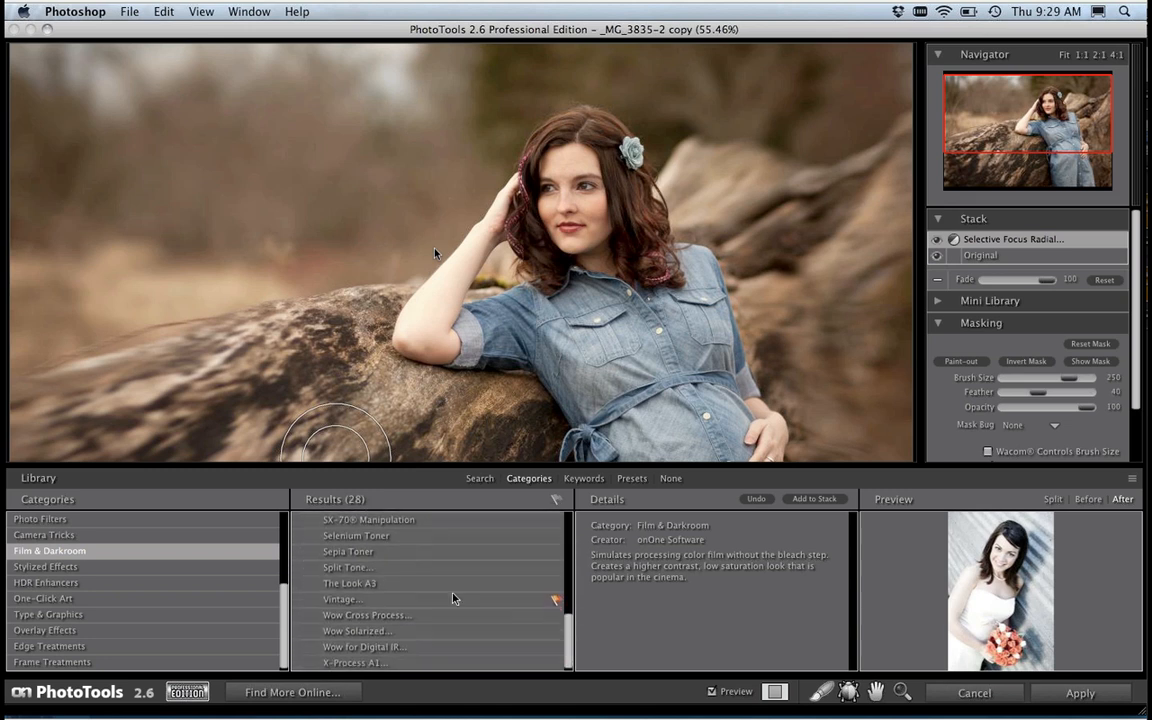
left_click(380, 601)
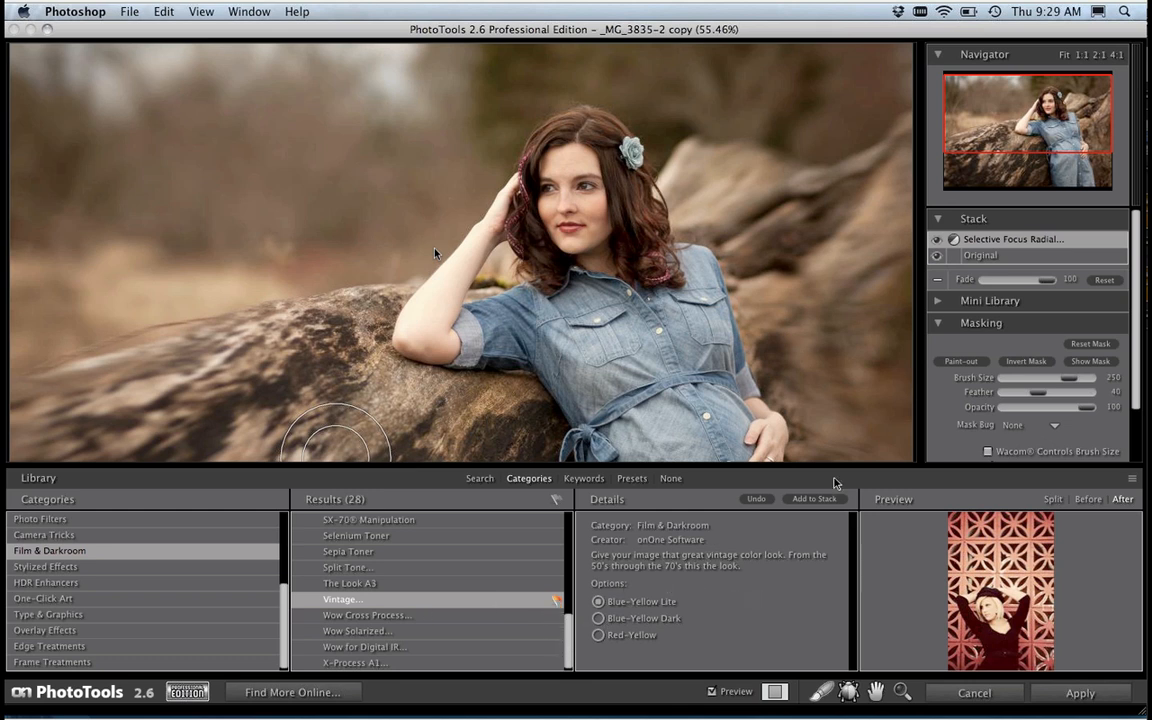
Step: Enlarge the library, switch its preview to a split view and preview the Vintage effect's Blue-Yellow Dark option
left_click_drag(1131, 479, 1106, 318)
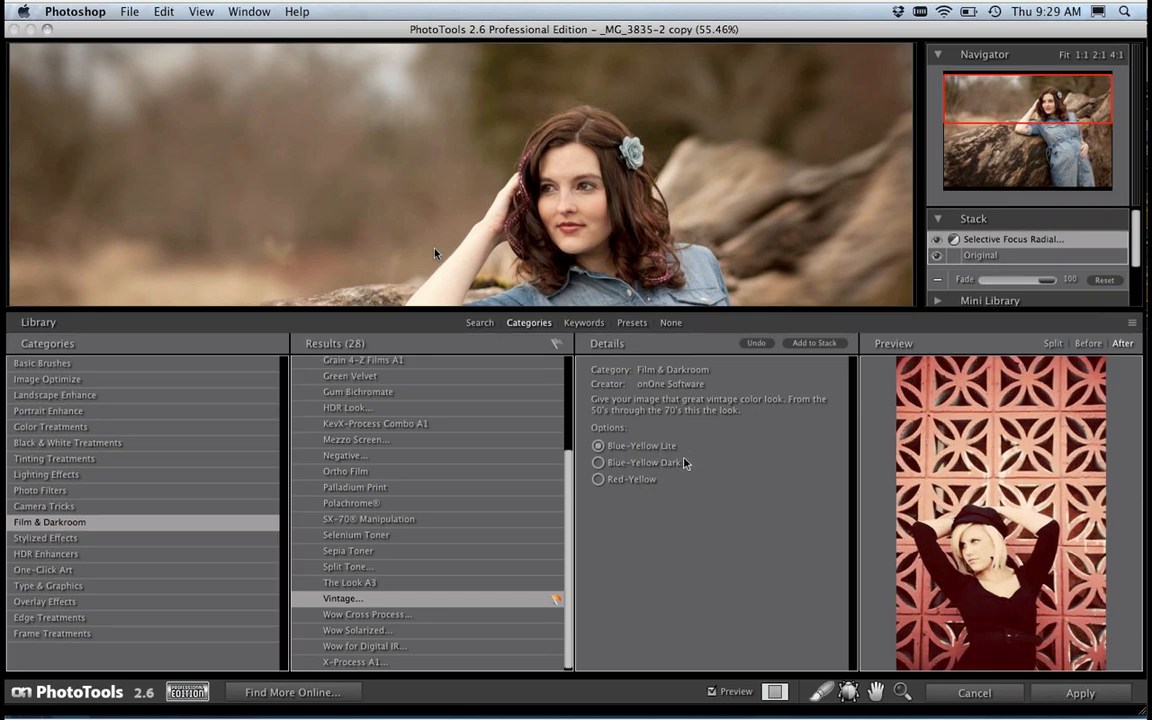
left_click(1059, 344)
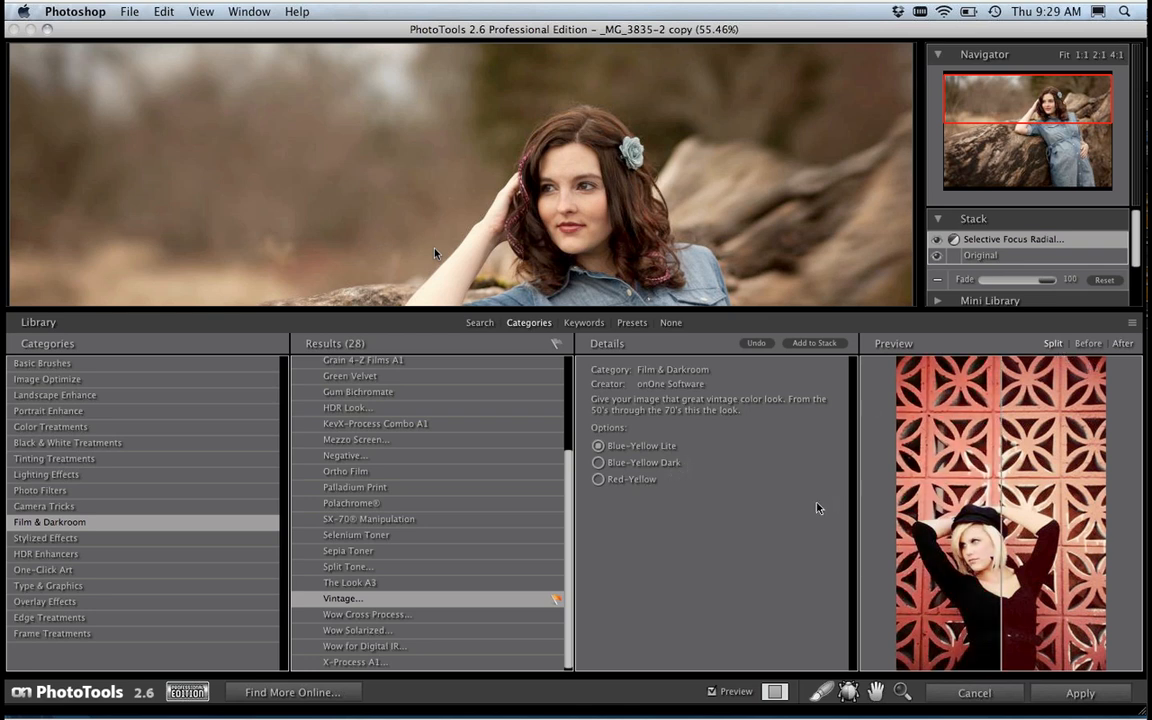
left_click(640, 463)
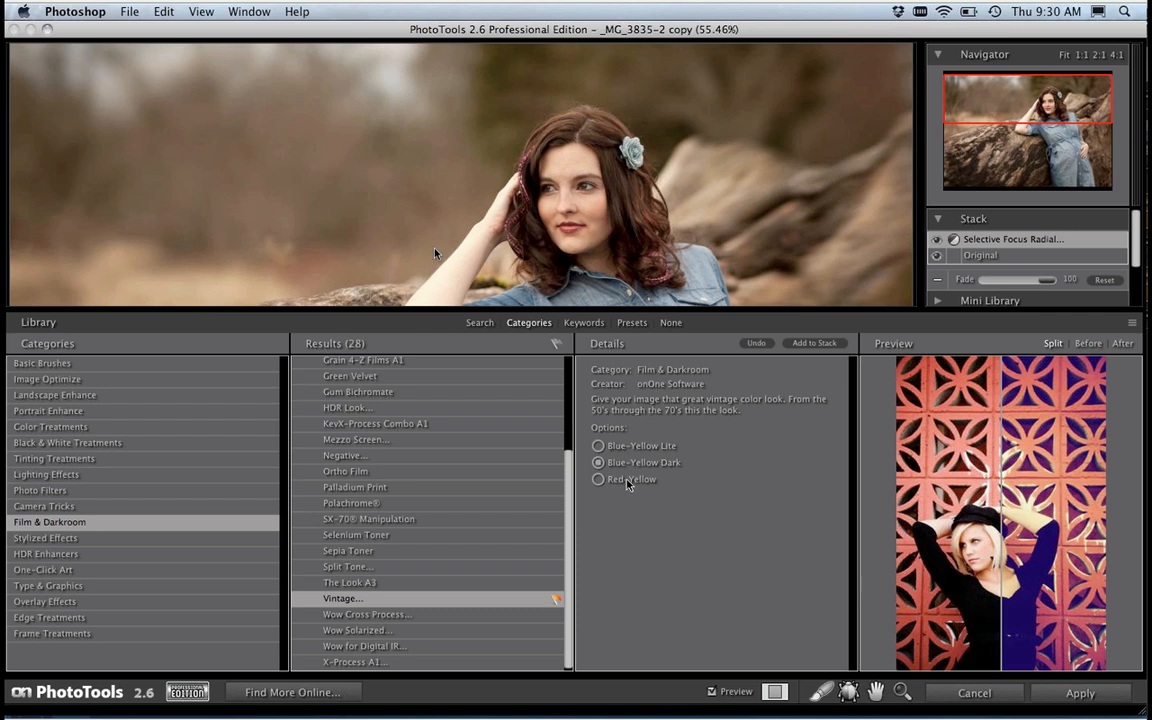
Step: Add the Vintage effect with the Red-Yellow option to the stack and reduce its fade to 56
left_click(628, 482)
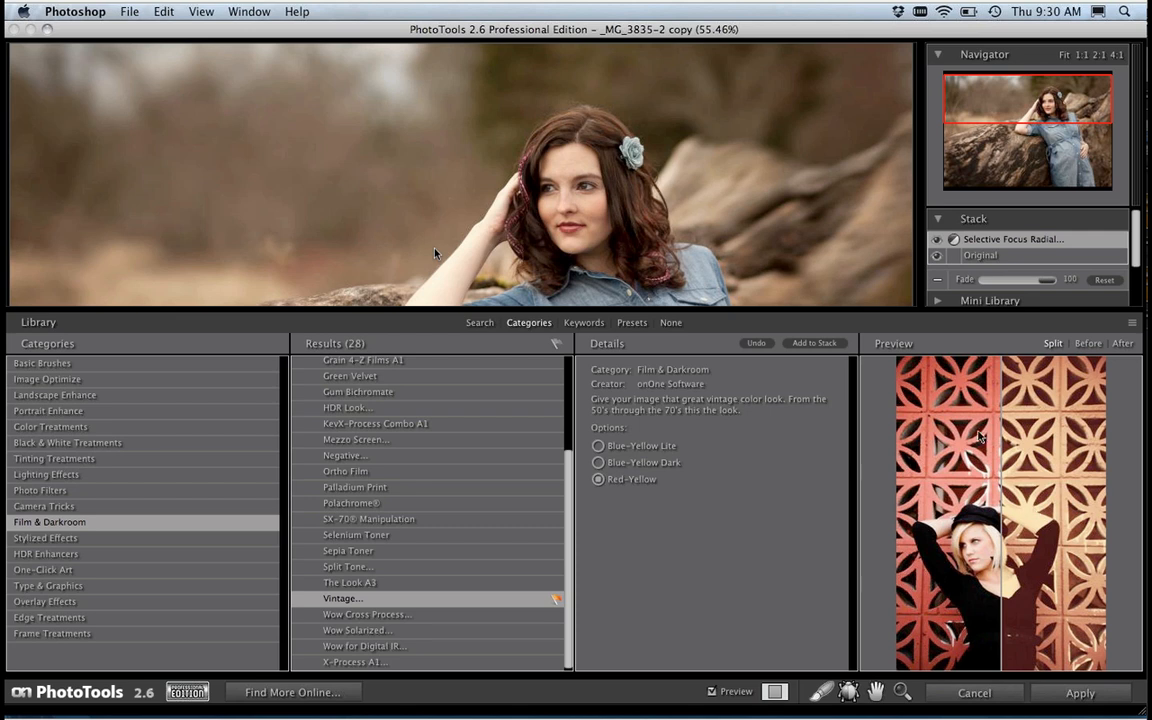
left_click(813, 343)
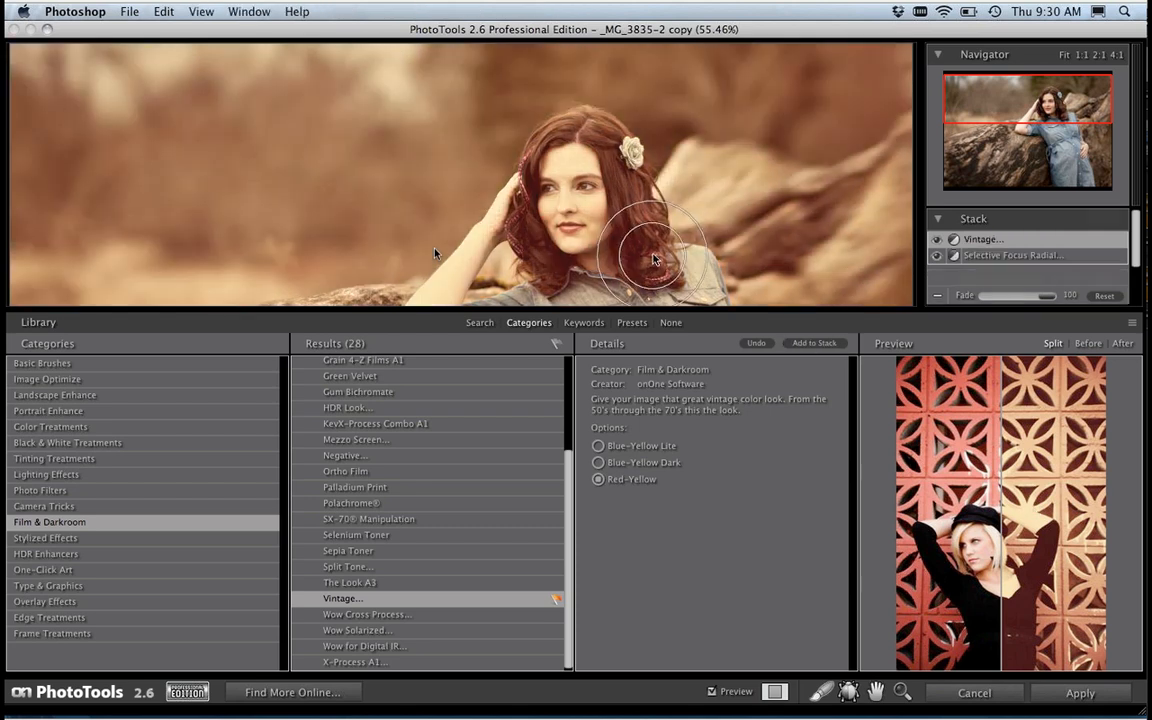
key("super+l")
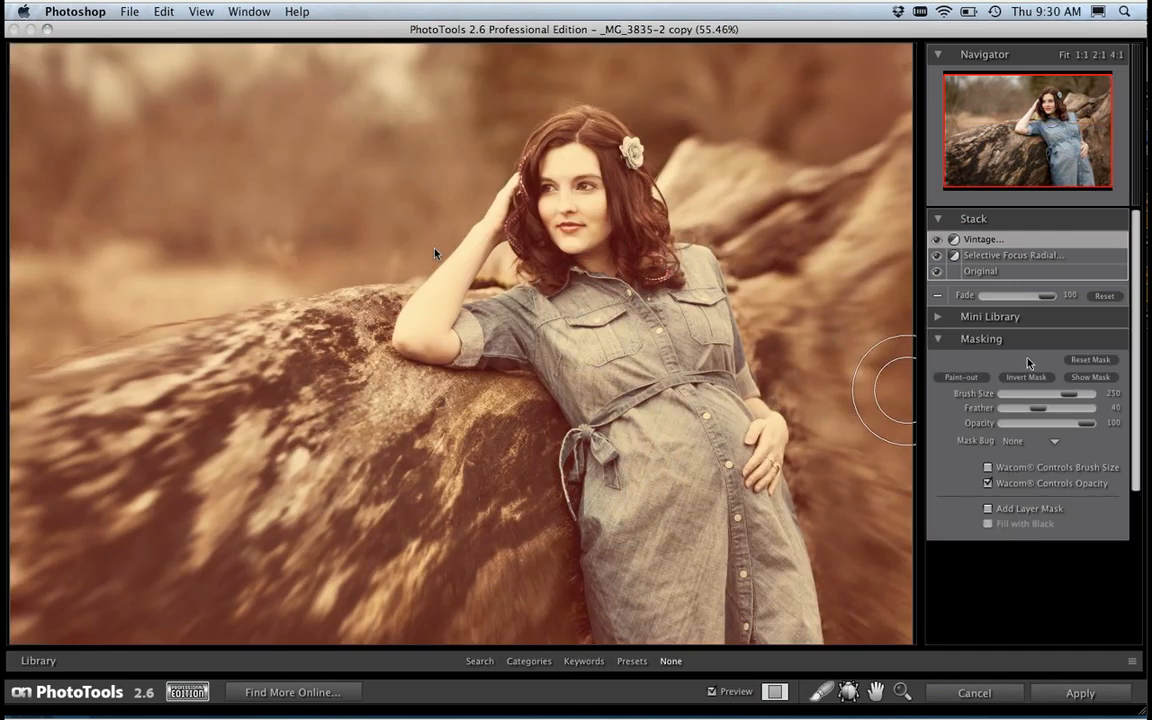
mouse_move(1048, 300)
left_mouse_down()
mouse_move(1010, 297)
mouse_move(1025, 299)
left_mouse_up()
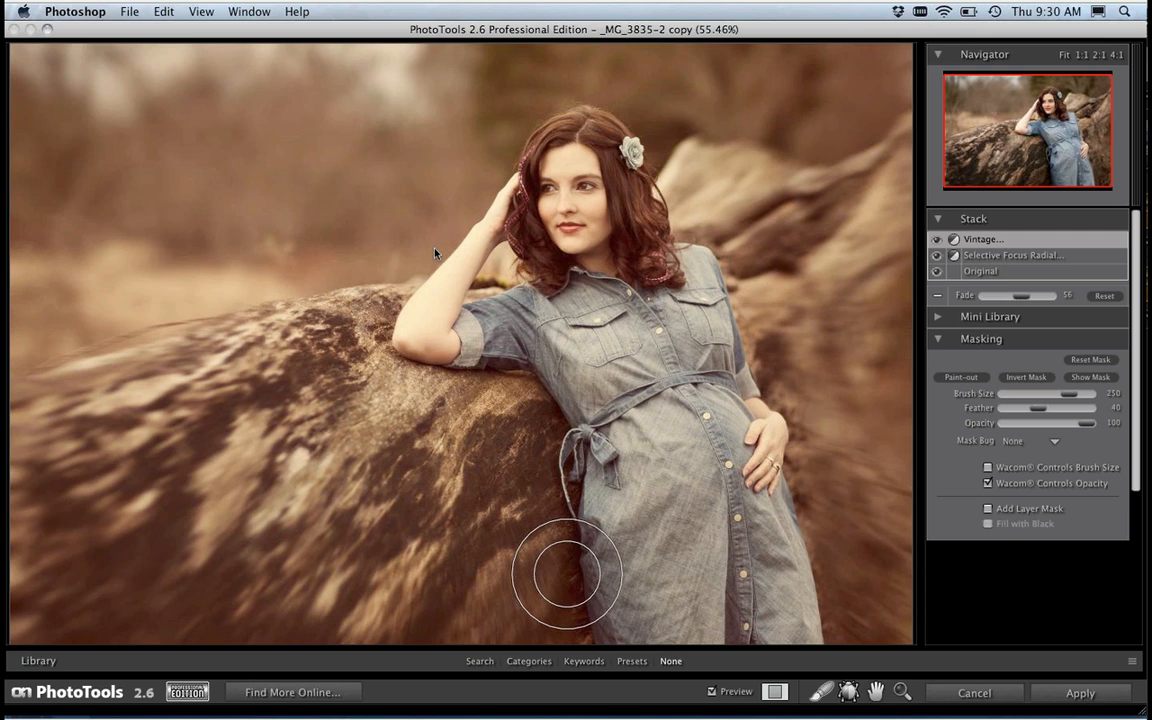
Step: Shrink the library and add the Edge Vignette Dark effect from Edge Treatments with the MaskingBug Overlay option
left_click(528, 661)
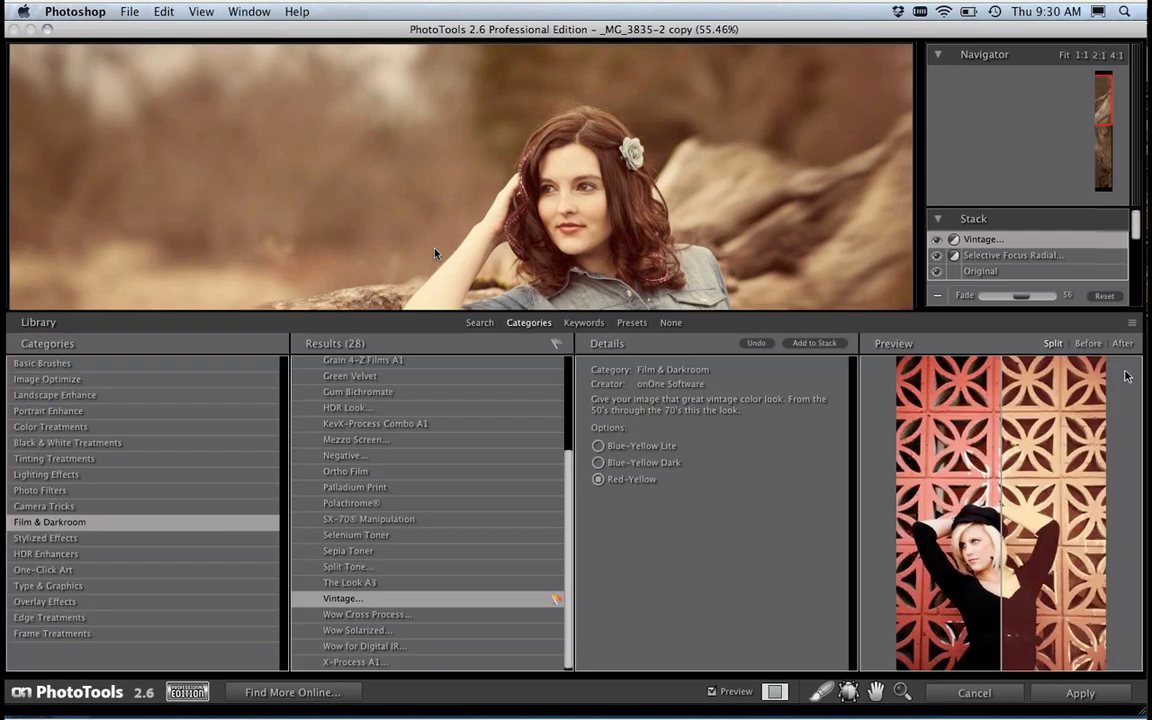
left_click_drag(1126, 376, 1111, 548)
left_click_drag(286, 568, 245, 632)
left_click(72, 648)
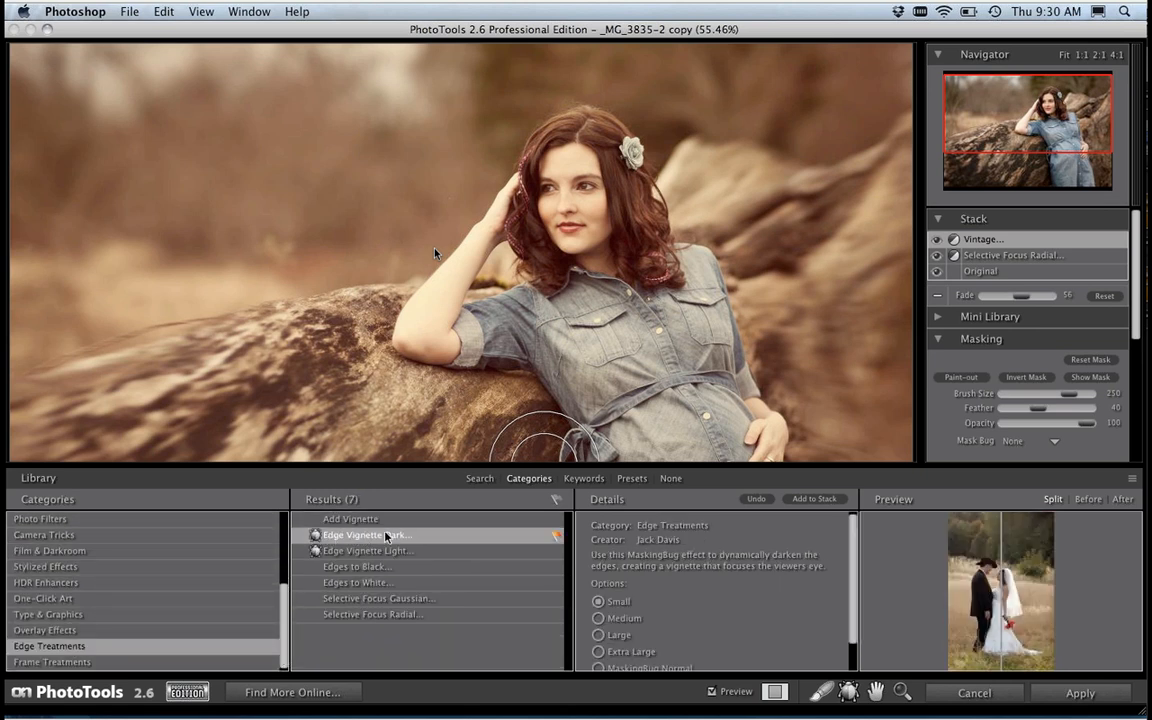
scroll(845, 565, "down", 2)
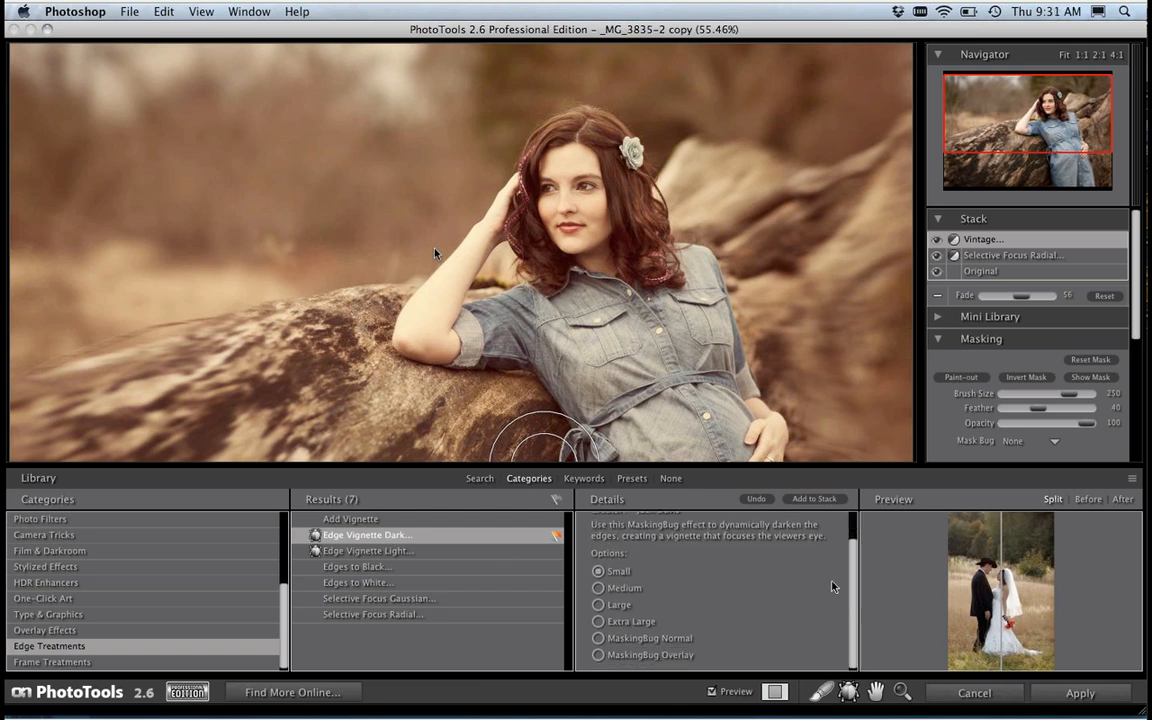
left_click(599, 571)
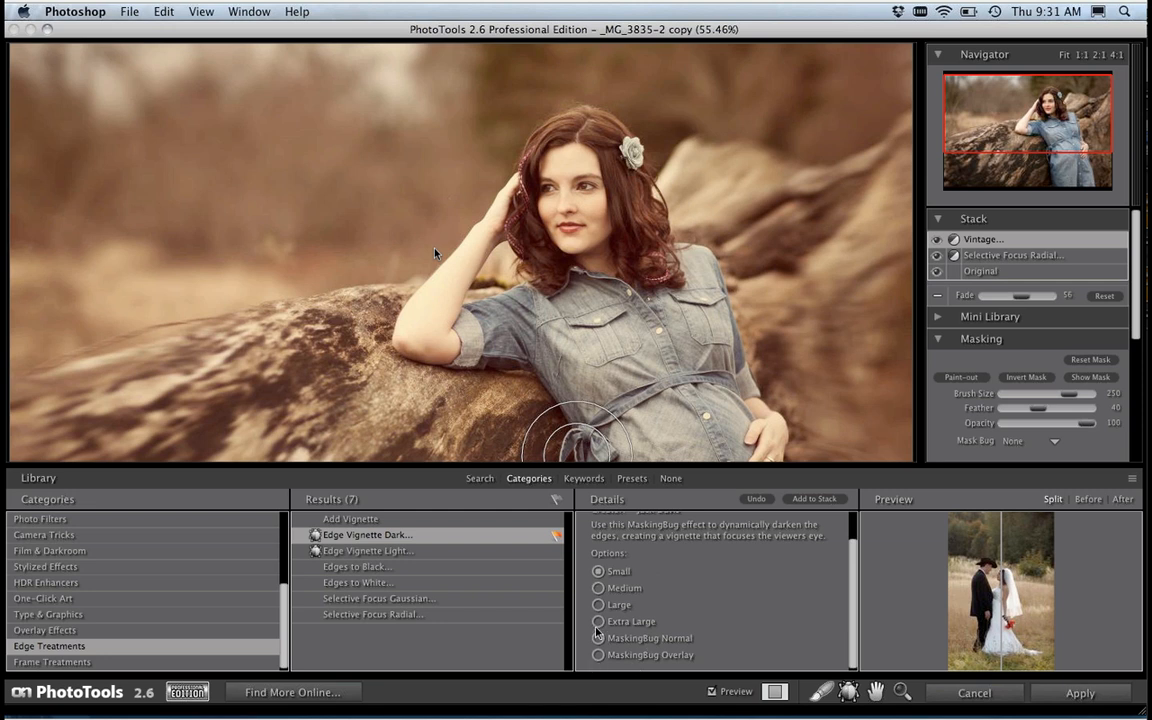
left_click(598, 656)
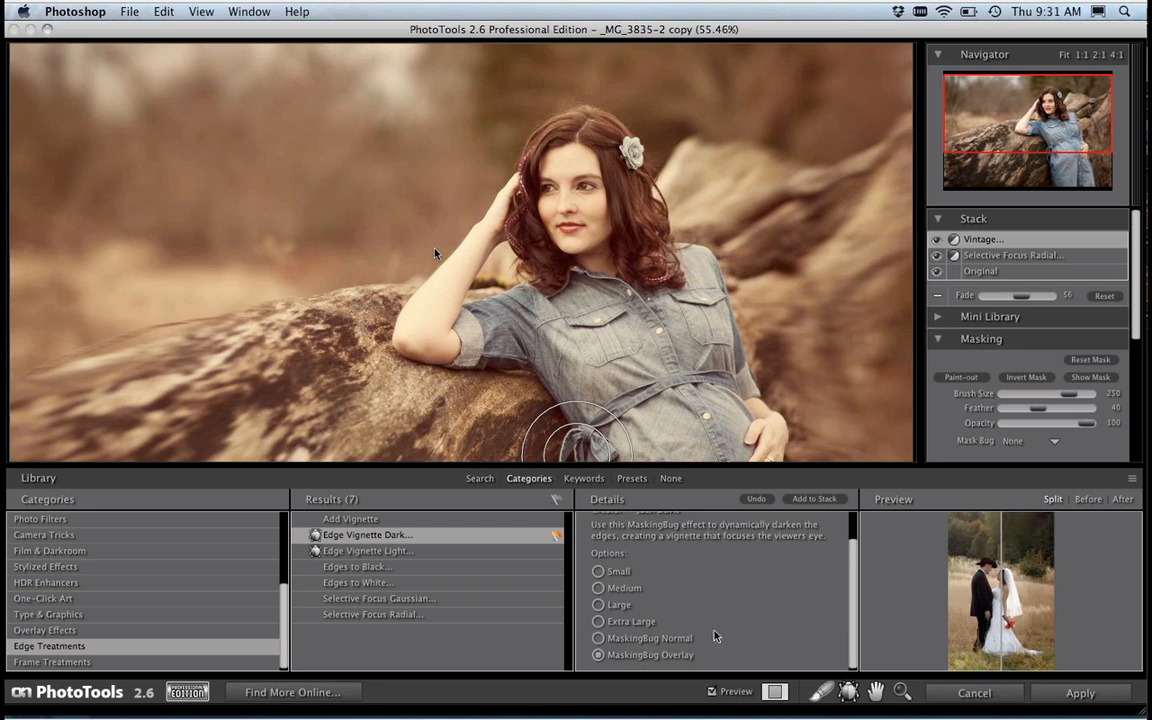
left_click(814, 499)
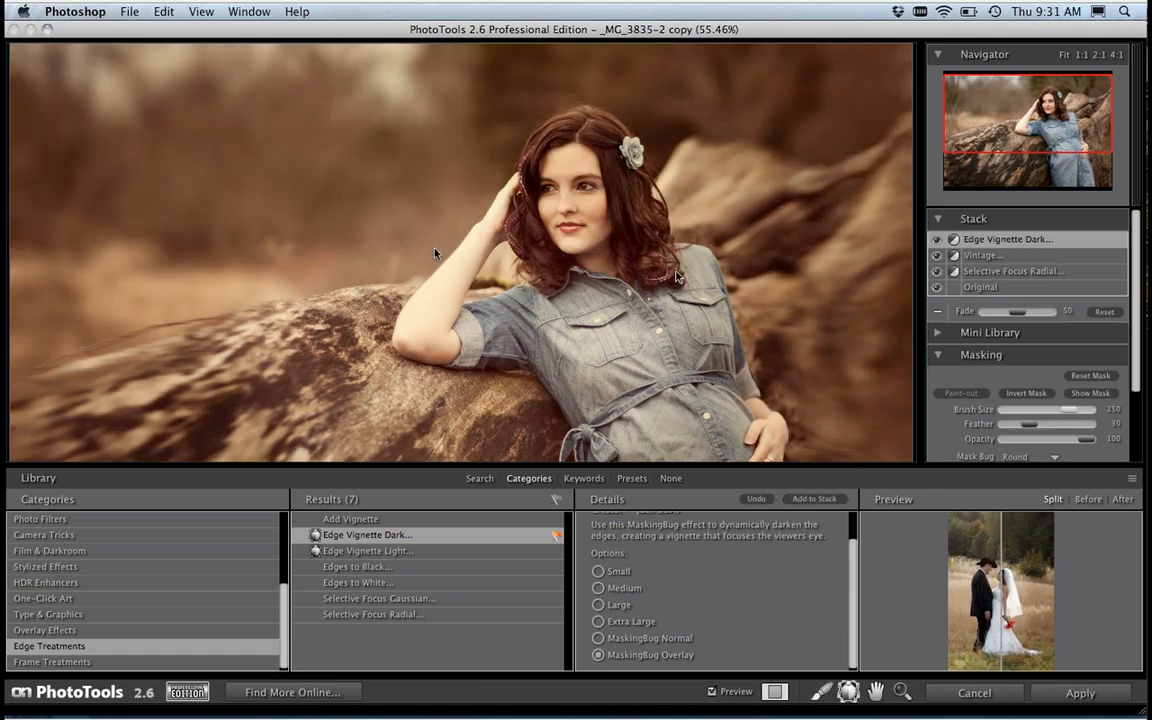
Step: Hide the library and place the vignette's round MaskingBug over the woman's torso
key("super+l")
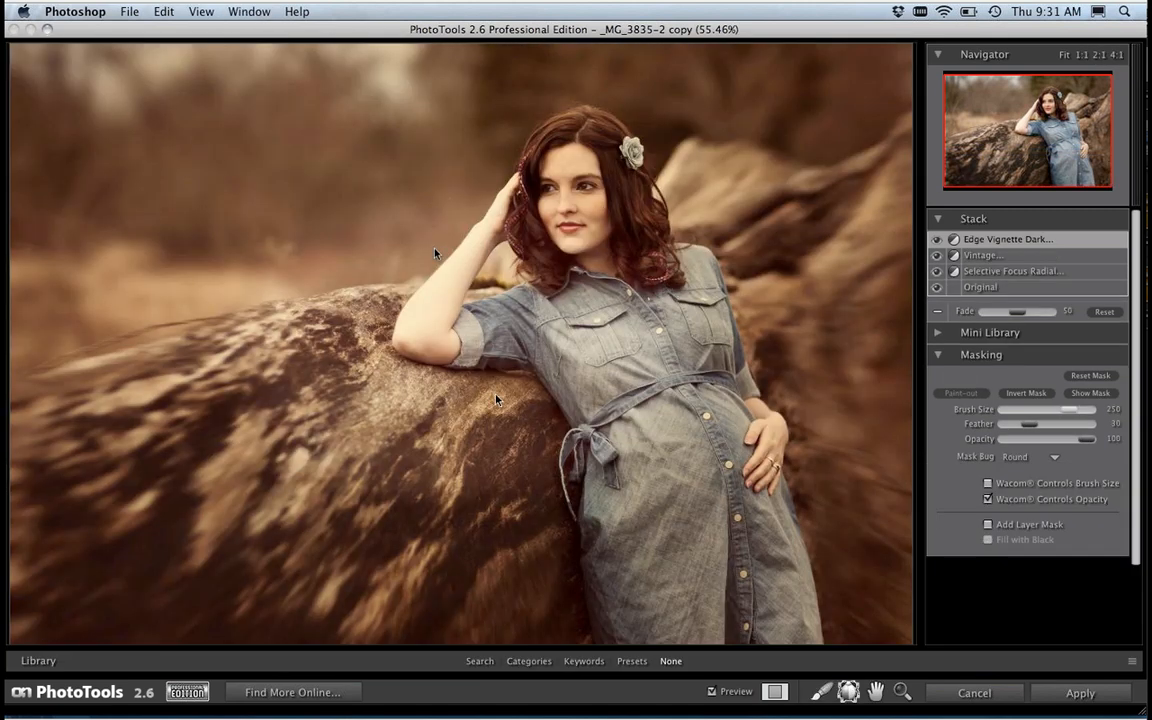
left_click(461, 343)
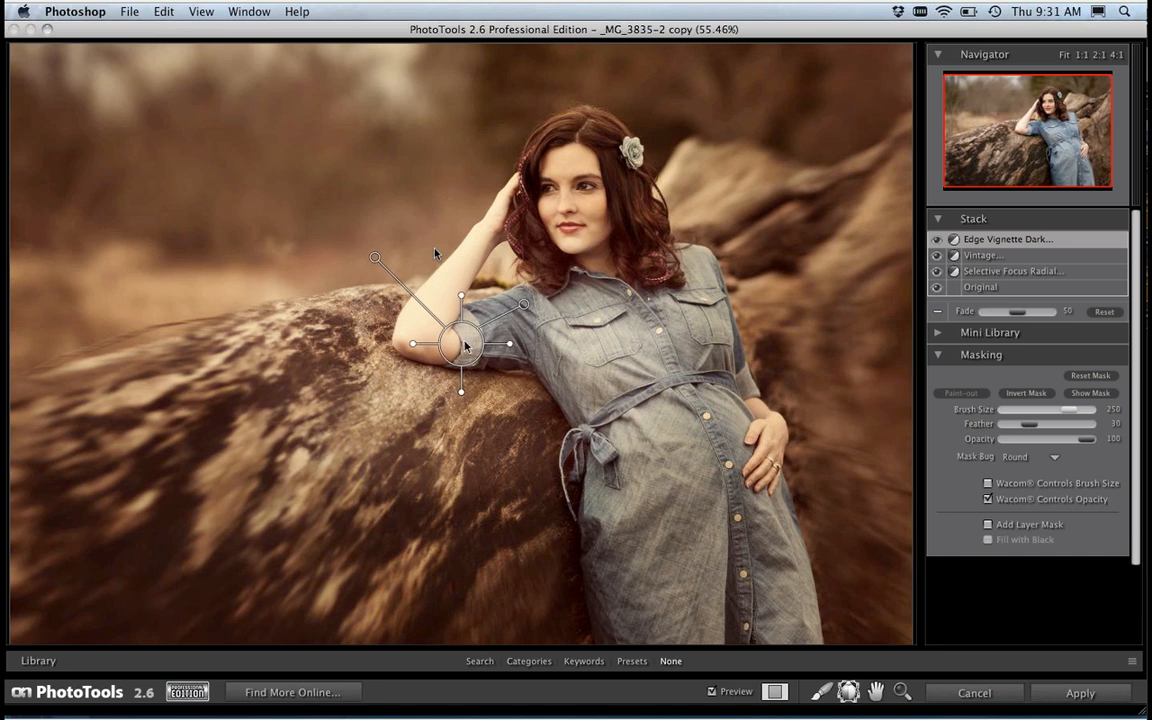
left_click_drag(468, 345, 594, 365)
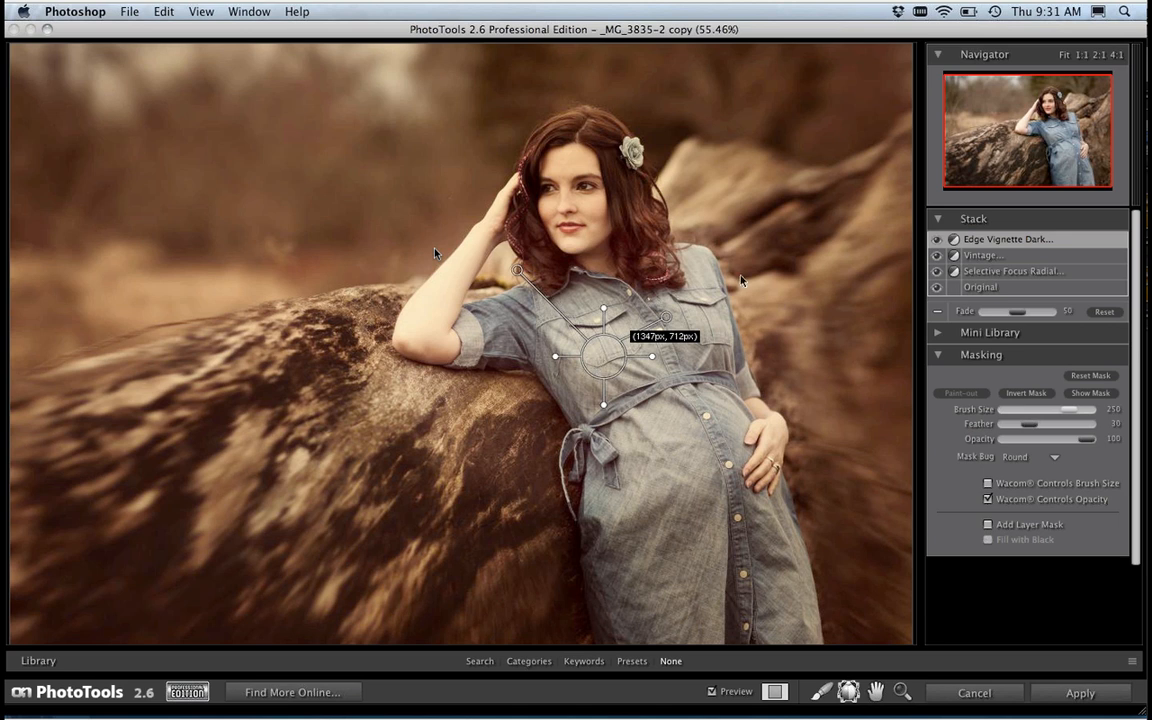
left_click_drag(600, 364, 646, 430)
Step: Adjust the dark vignette to a fade of 39 and a feather of 82, then compare the photo with it off and on
left_click_drag(633, 346, 748, 382)
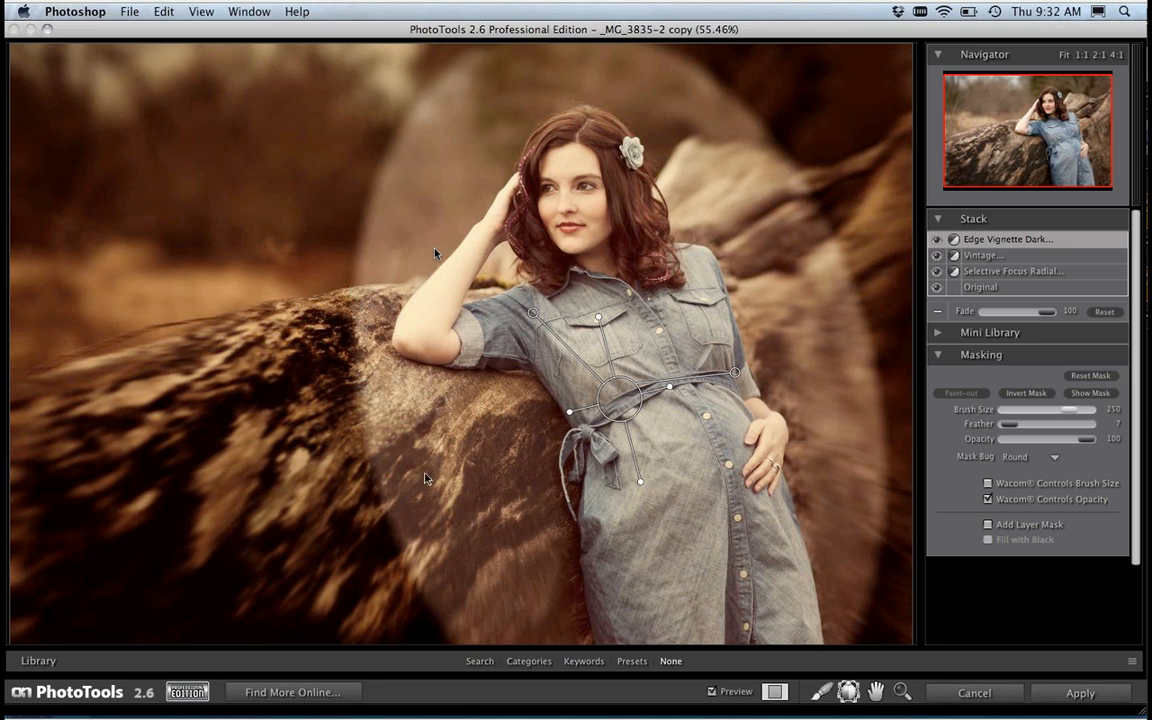
left_click(738, 376)
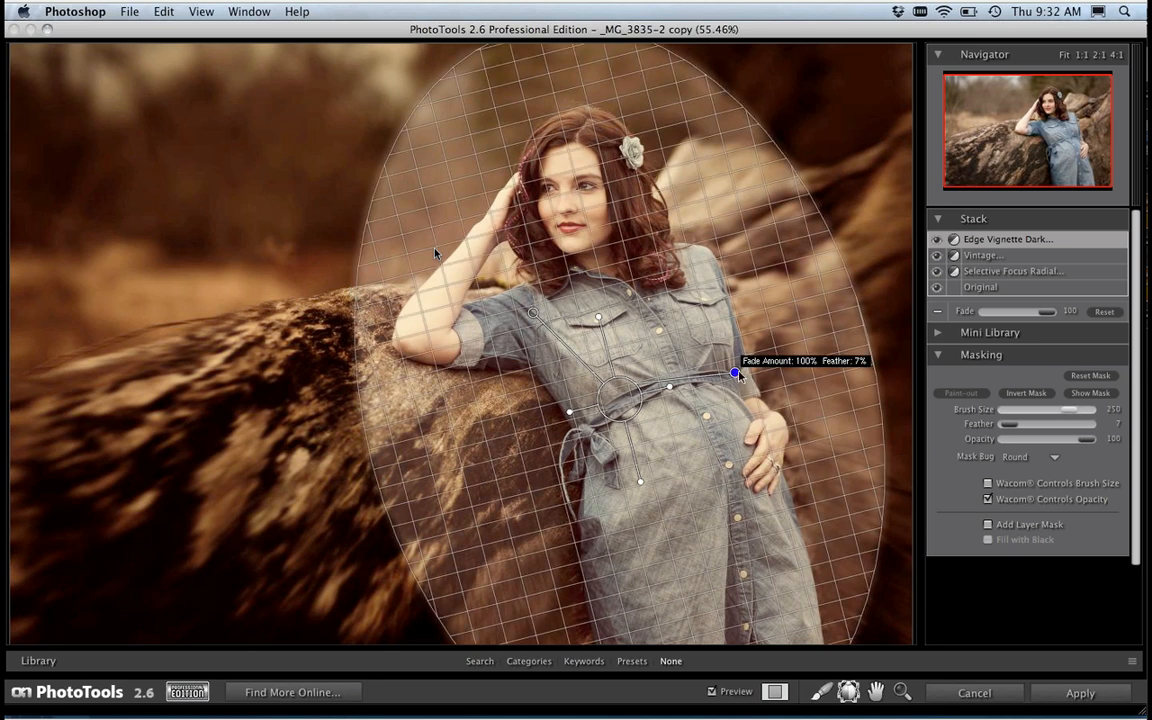
left_click_drag(740, 376, 644, 340)
mouse_move(676, 293)
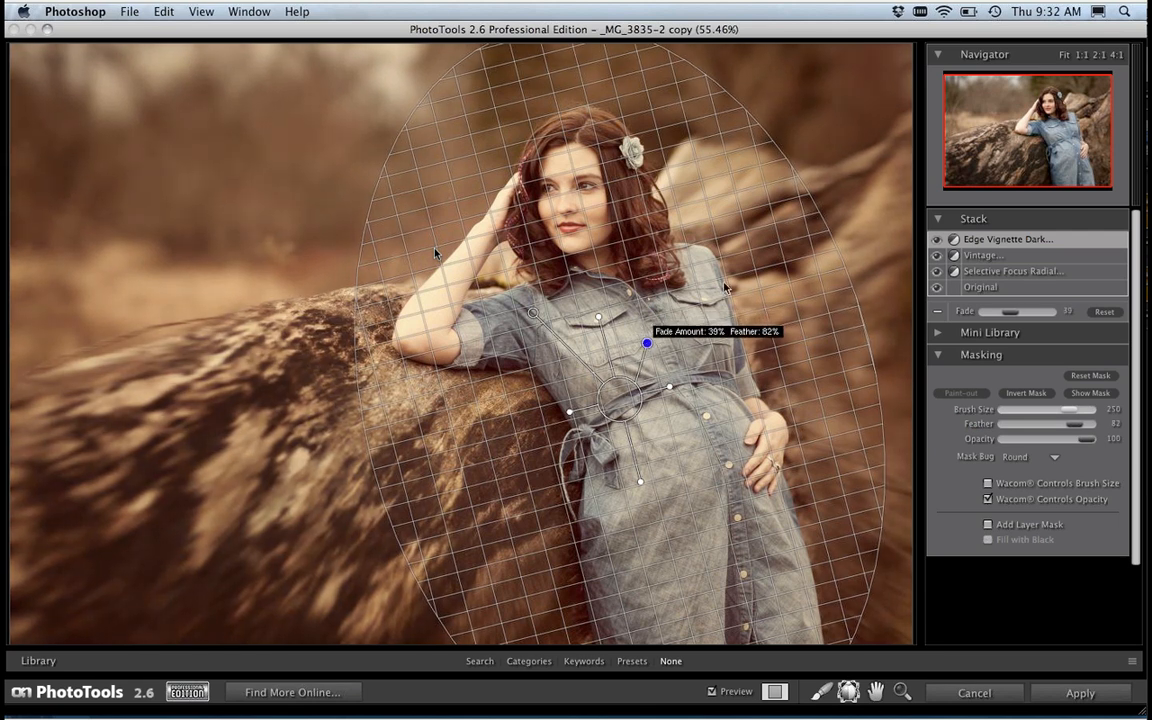
left_click(938, 243)
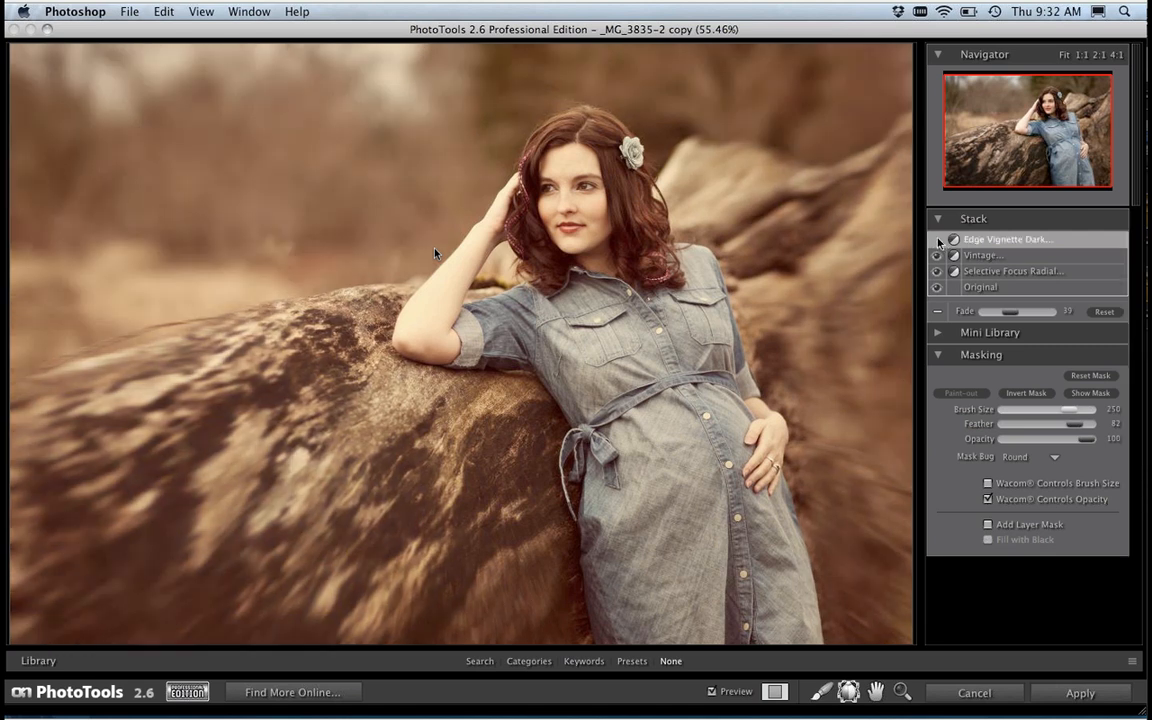
left_click(938, 242)
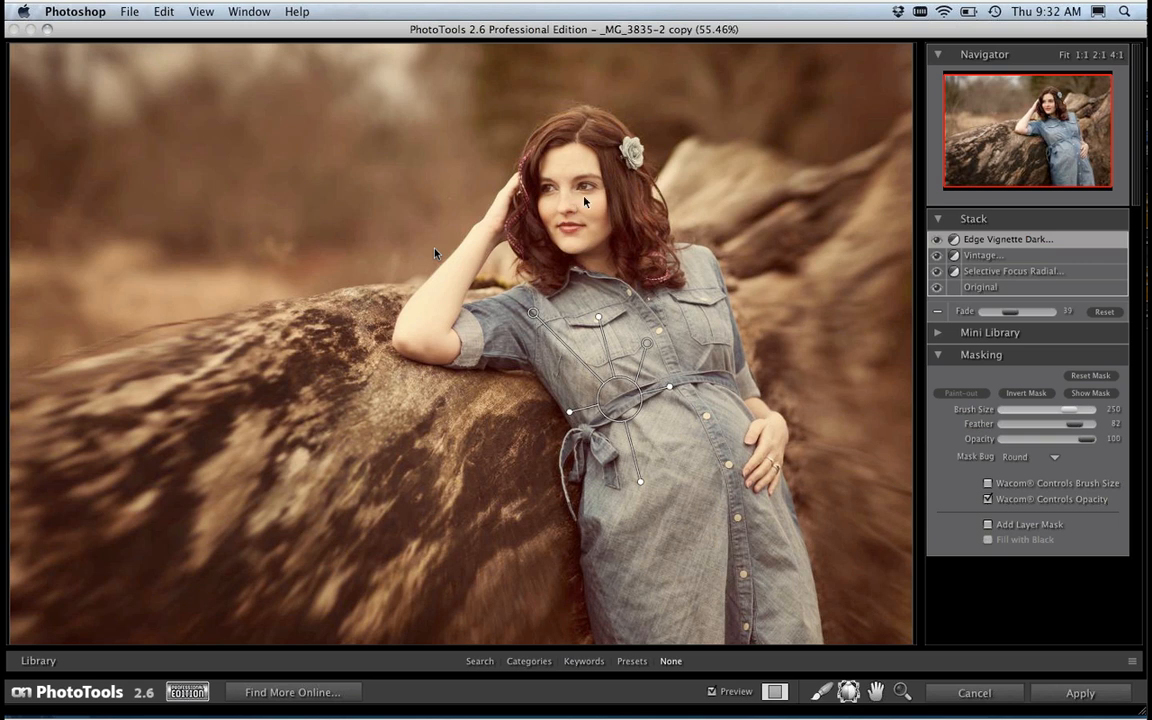
Step: Add the Image Overlay - Tattered Paper Gray effect from Overlay Effects to the stack with the Normal option, after previewing the Blue and Red versions
left_click_drag(568, 416, 567, 418)
left_click(529, 661)
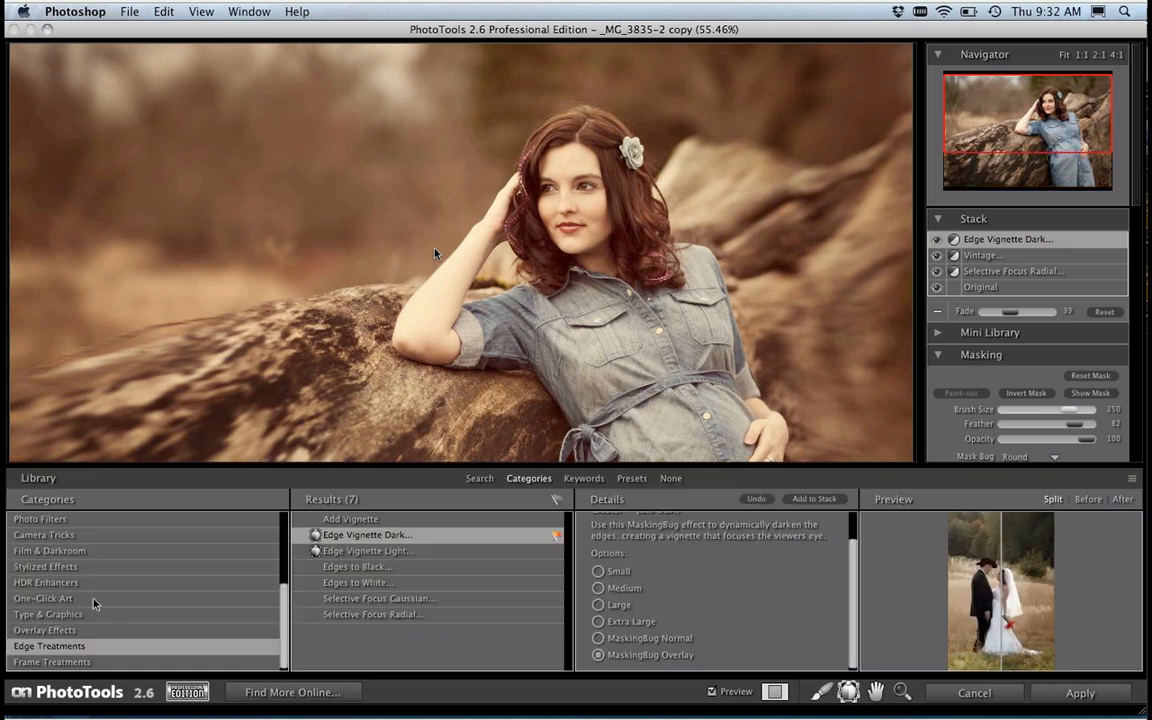
left_click(70, 631)
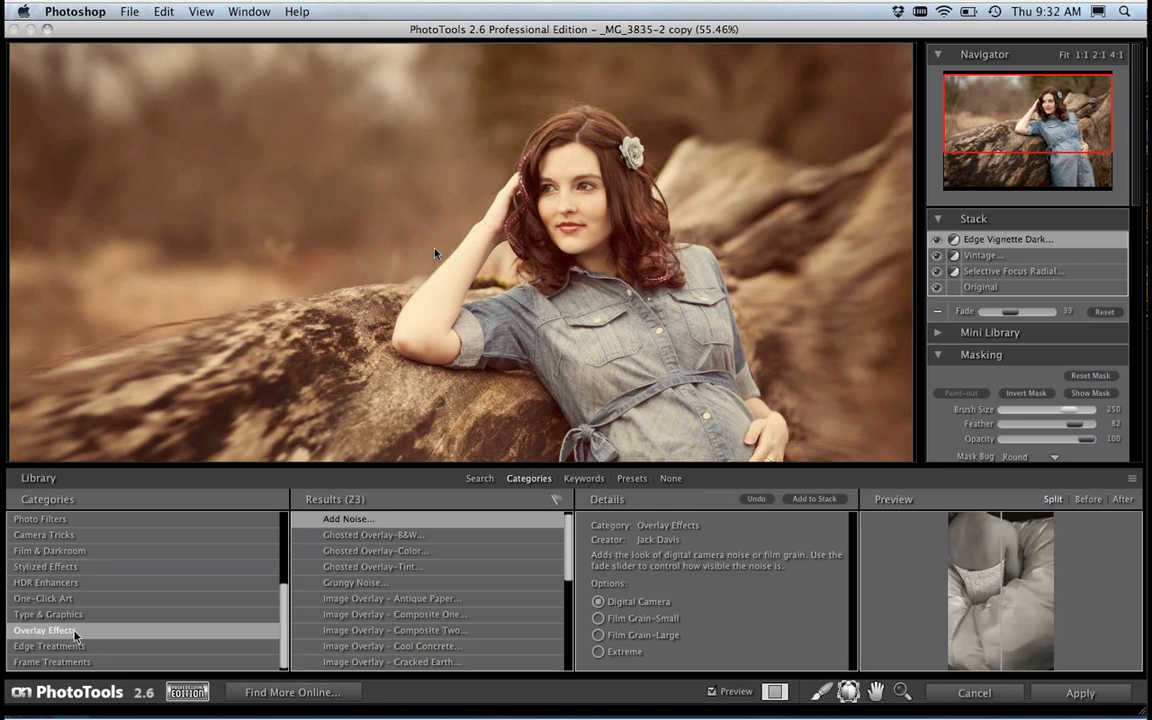
left_click_drag(569, 544, 565, 579)
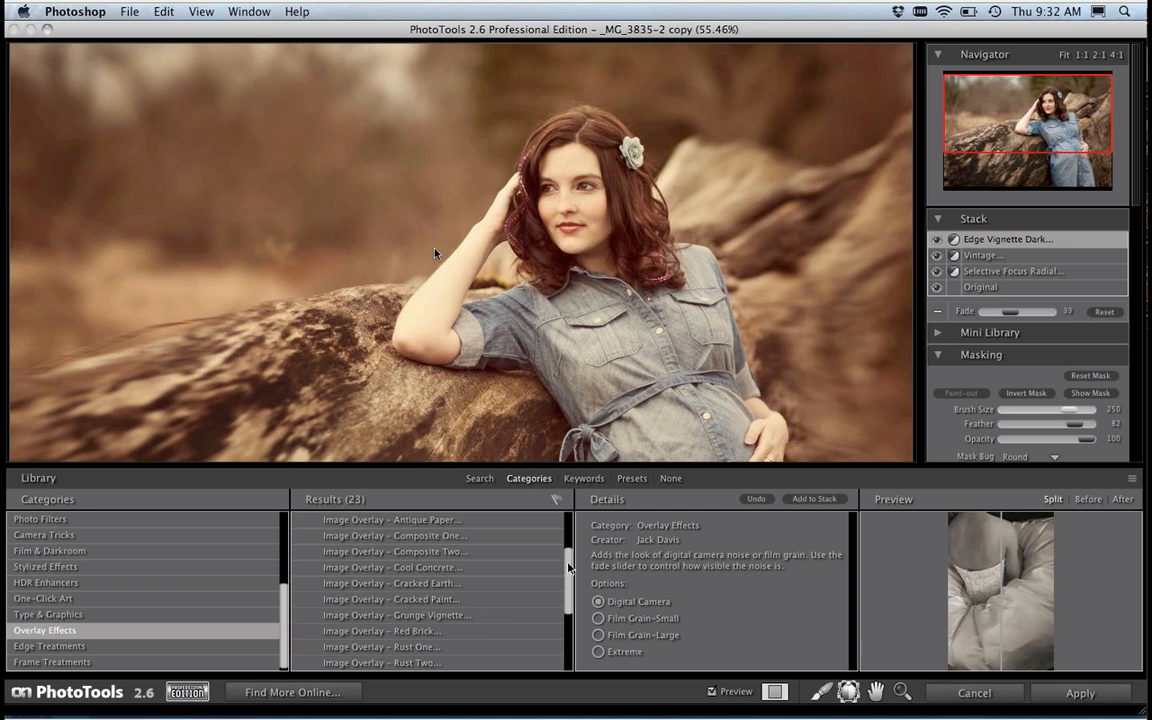
left_click_drag(575, 563, 570, 591)
mouse_move(571, 605)
left_mouse_down()
mouse_move(572, 618)
mouse_move(572, 597)
left_mouse_up()
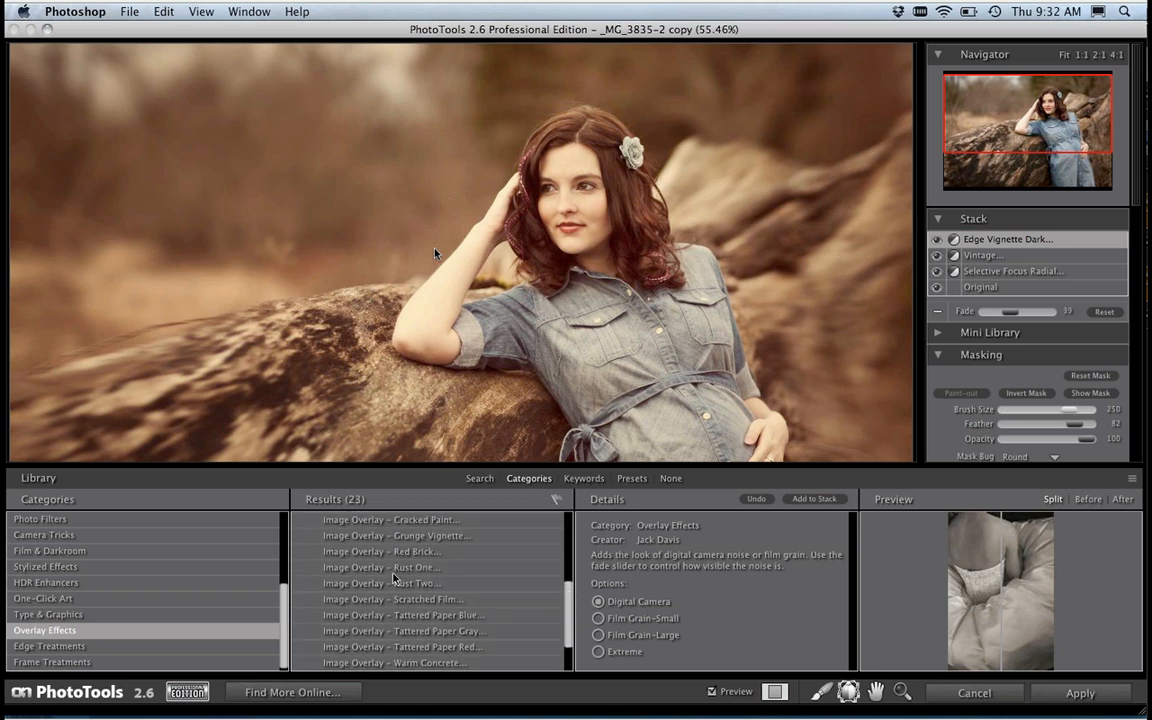
left_click(454, 632)
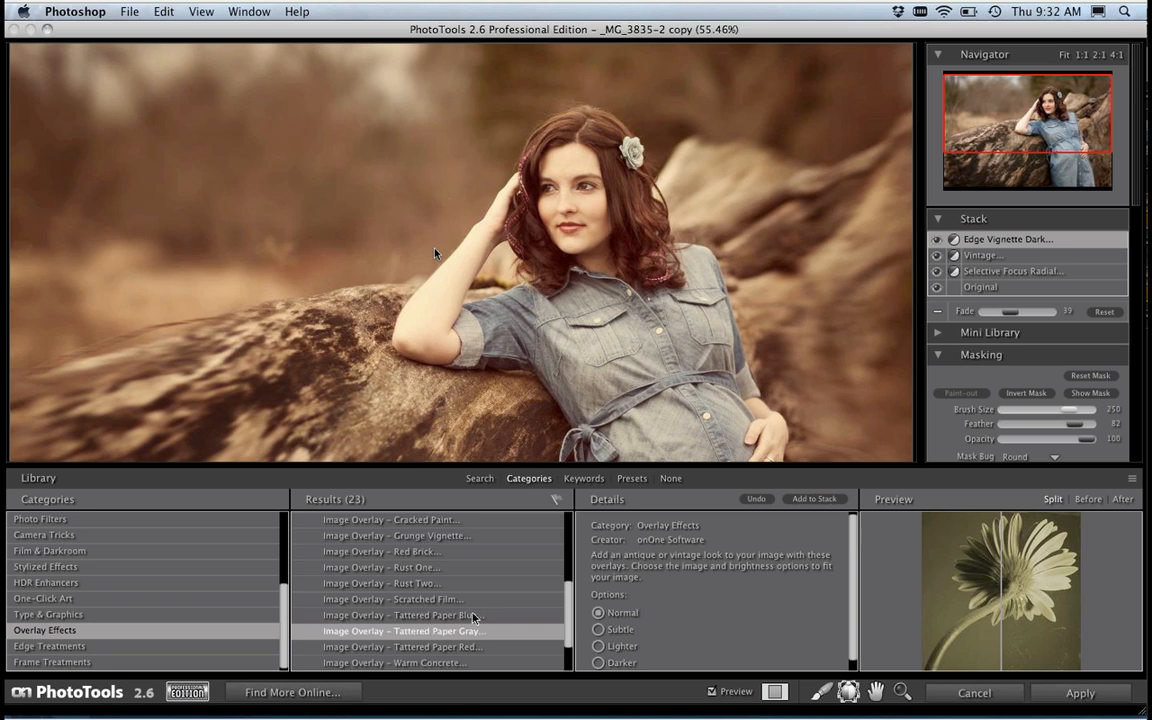
left_click(473, 616)
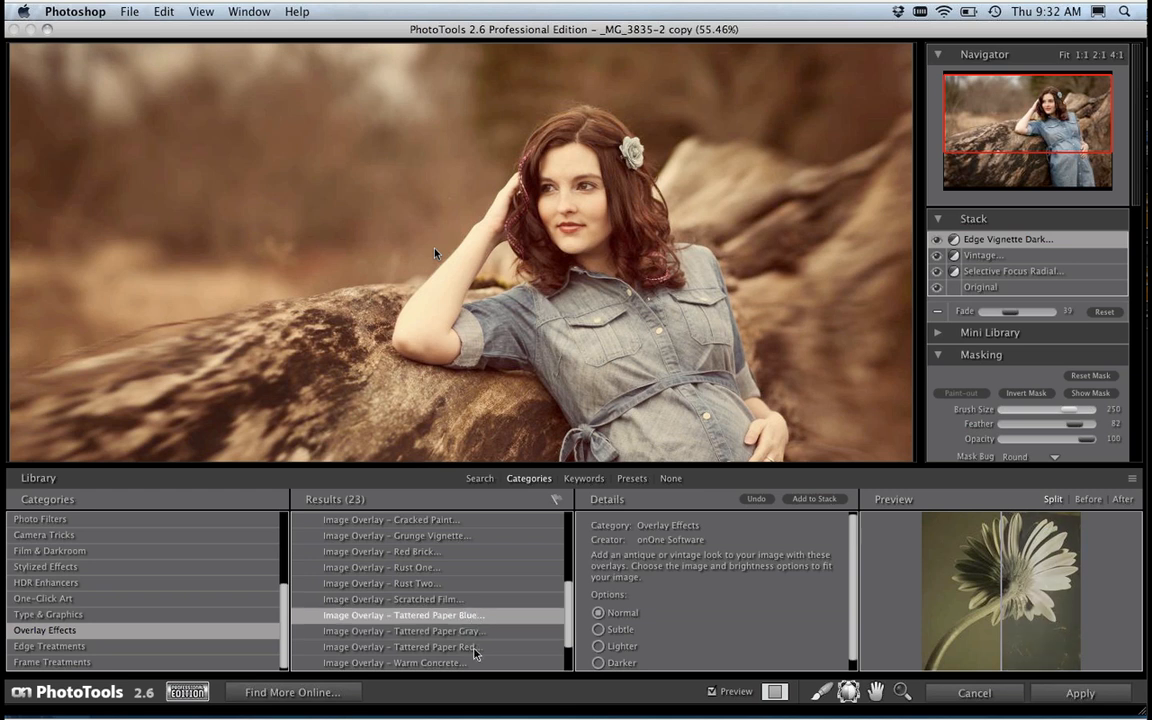
left_click(476, 650)
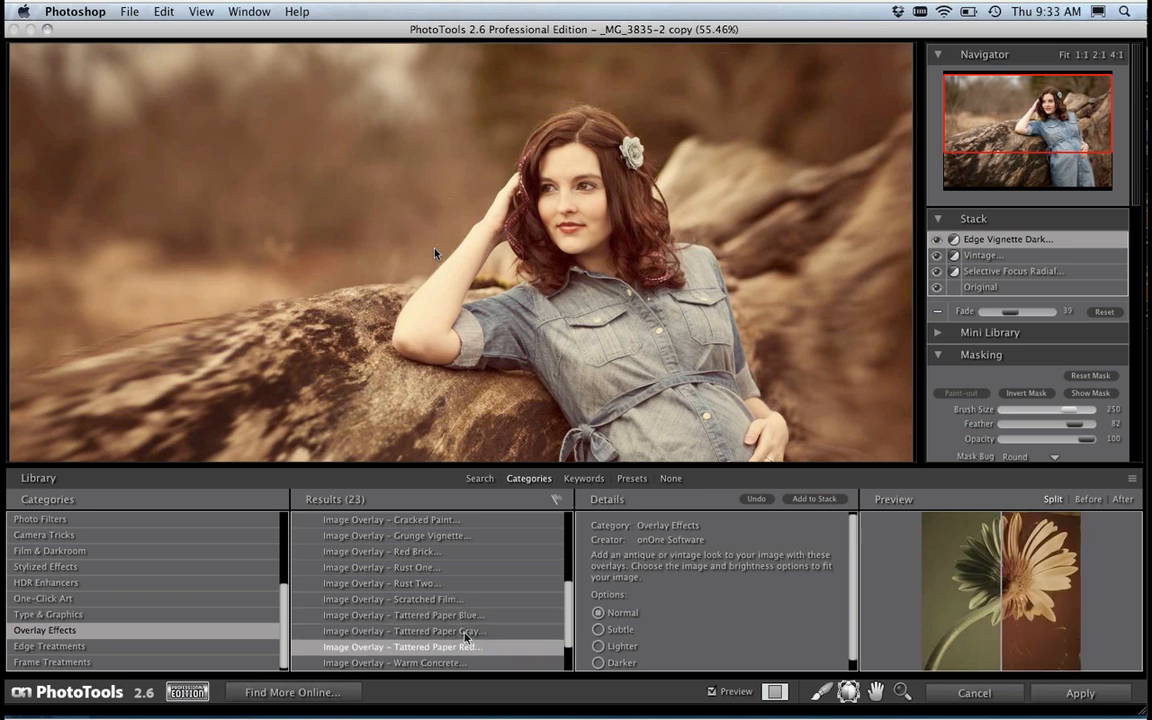
left_click(466, 633)
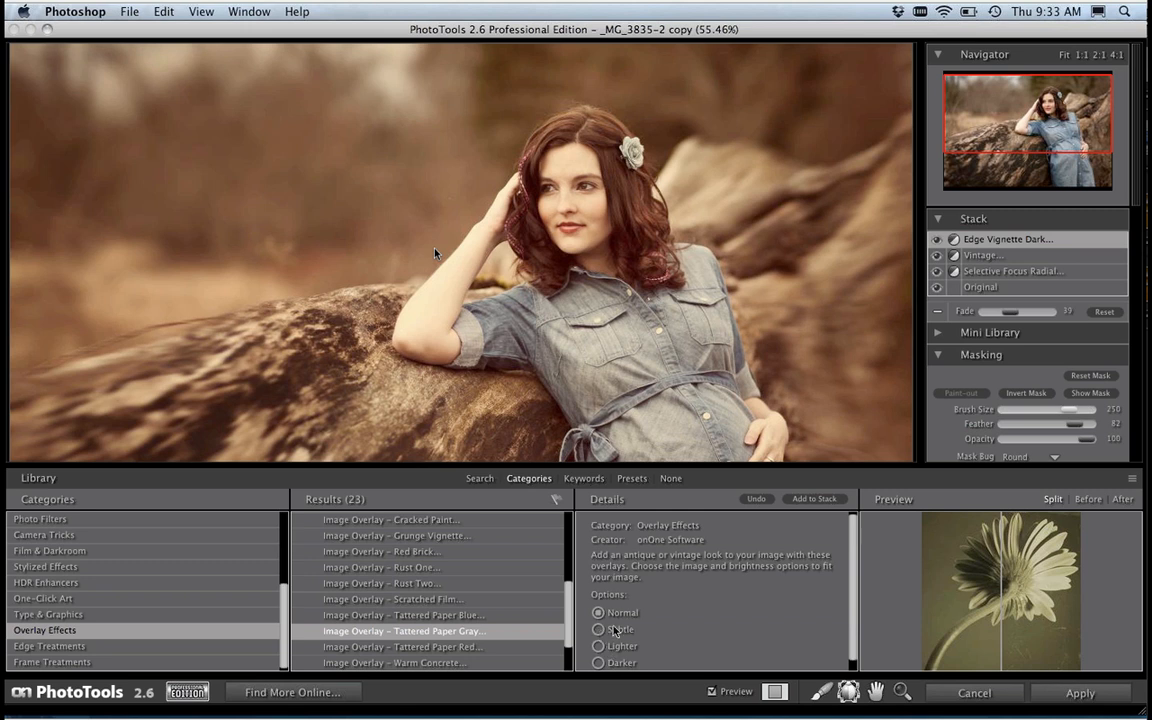
left_click(821, 500)
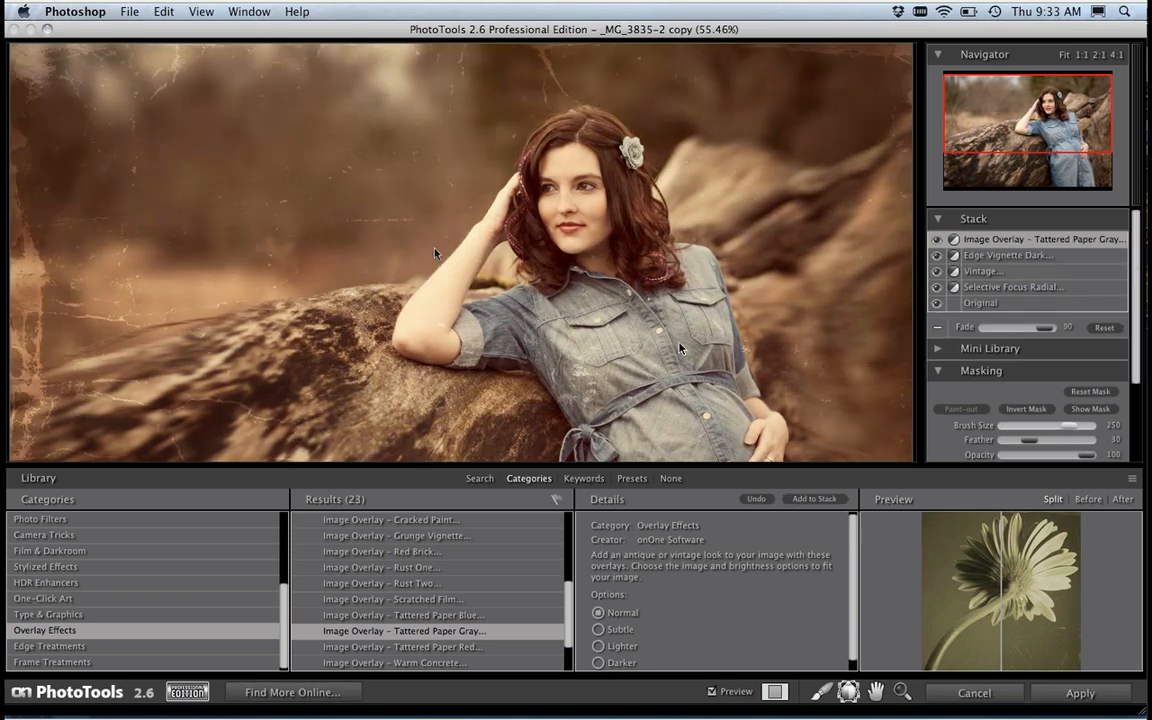
Step: Hide the library and raise the tattered paper overlay's fade to 100
key("super+5")
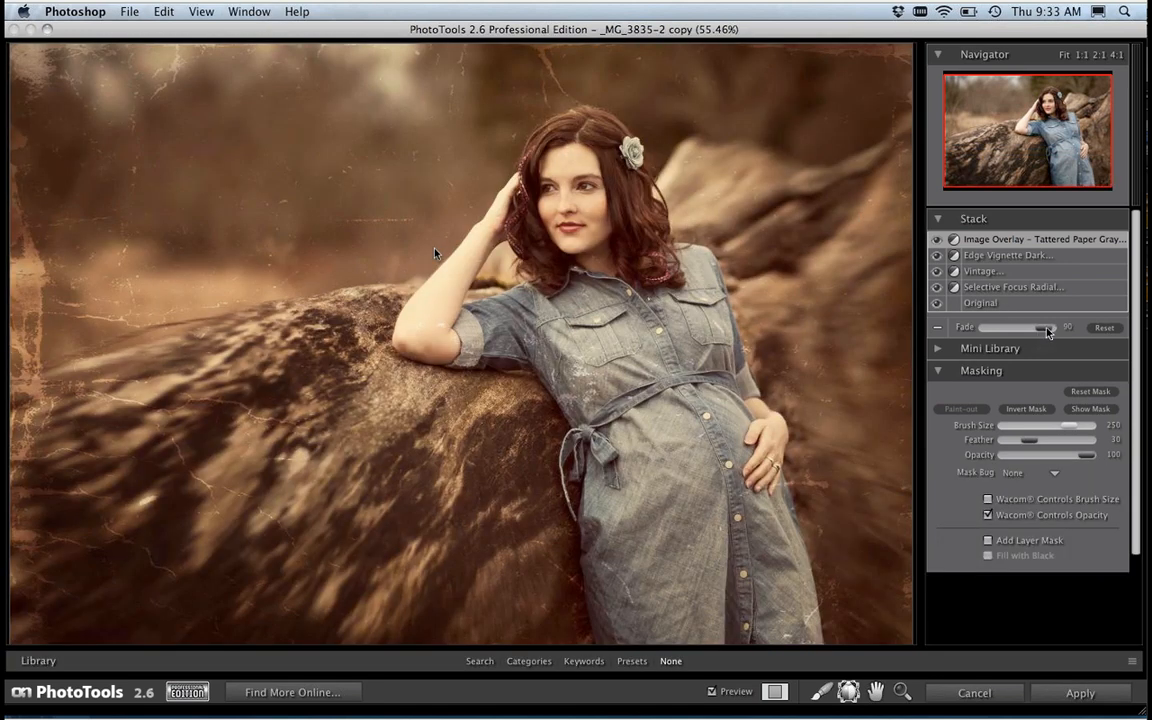
mouse_move(1047, 330)
left_mouse_down()
mouse_move(995, 330)
mouse_move(1048, 330)
left_mouse_up()
left_click_drag(976, 342, 1066, 343)
Step: Reduce the masking brush size to 125 and paint the tattered paper texture off the woman's face, hair and neck
left_click(821, 692)
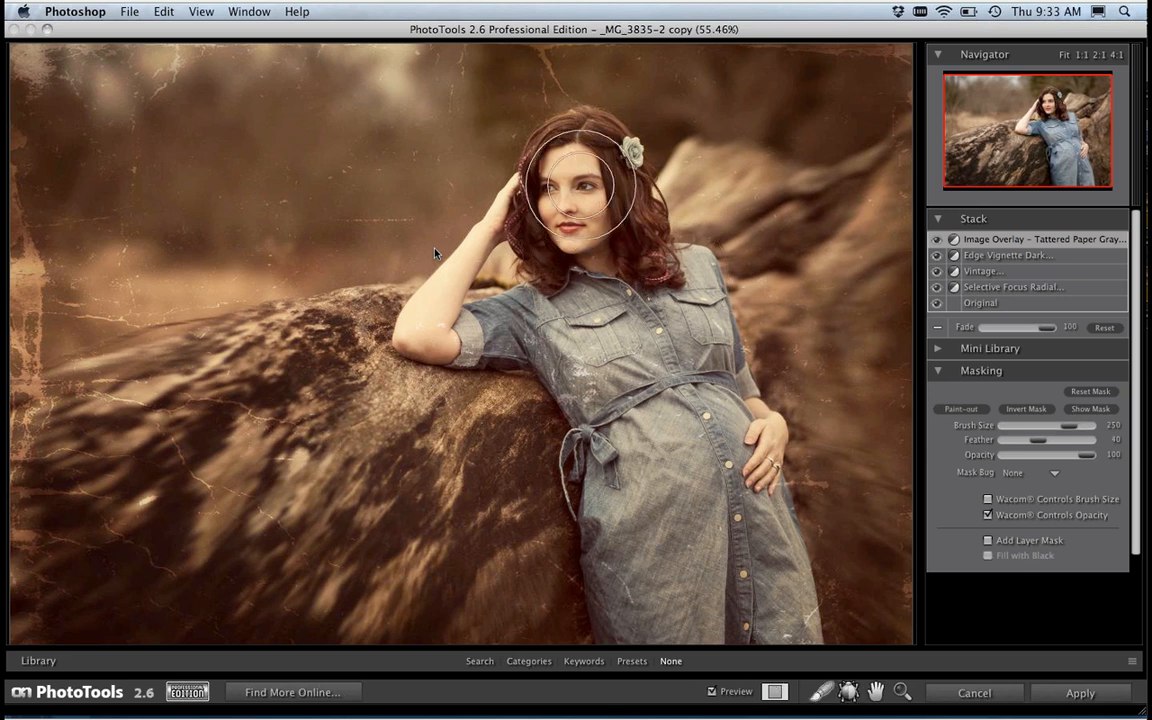
key("[")
key("[")
key("[")
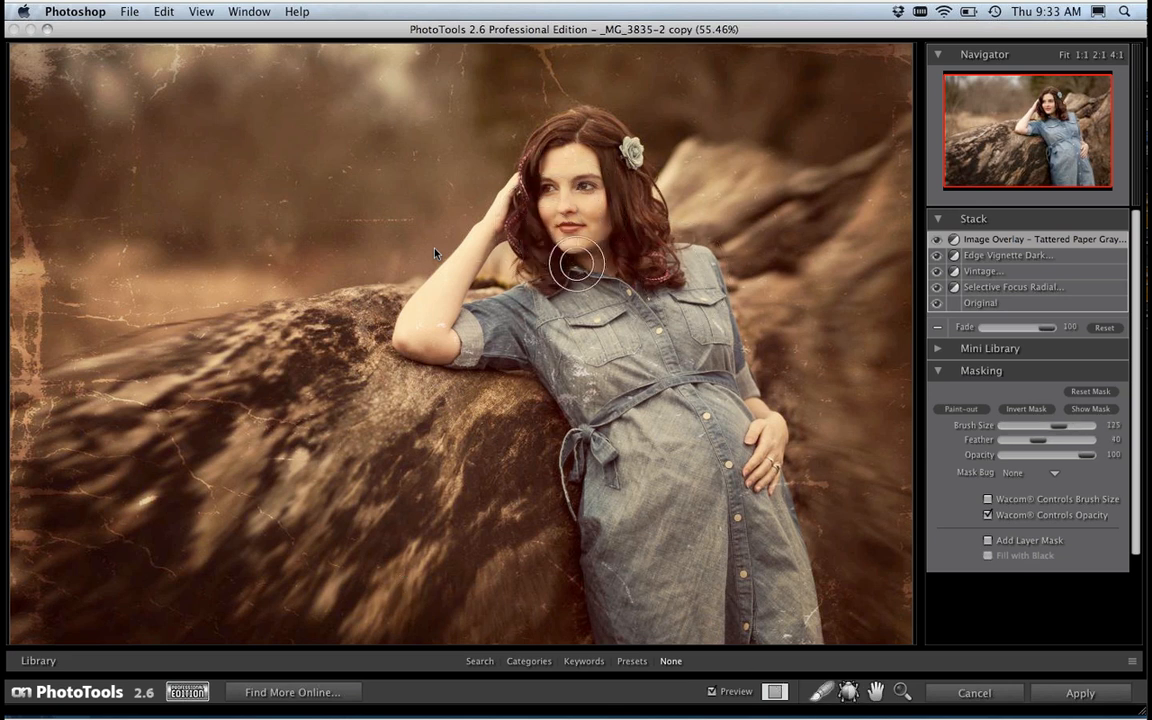
left_click_drag(514, 159, 520, 148)
mouse_move(595, 251)
left_mouse_down()
mouse_move(629, 320)
mouse_move(586, 163)
mouse_move(618, 264)
left_mouse_up()
mouse_move(592, 175)
left_mouse_down()
mouse_move(574, 149)
mouse_move(554, 178)
mouse_move(551, 220)
mouse_move(590, 164)
mouse_move(627, 237)
mouse_move(629, 284)
left_mouse_up()
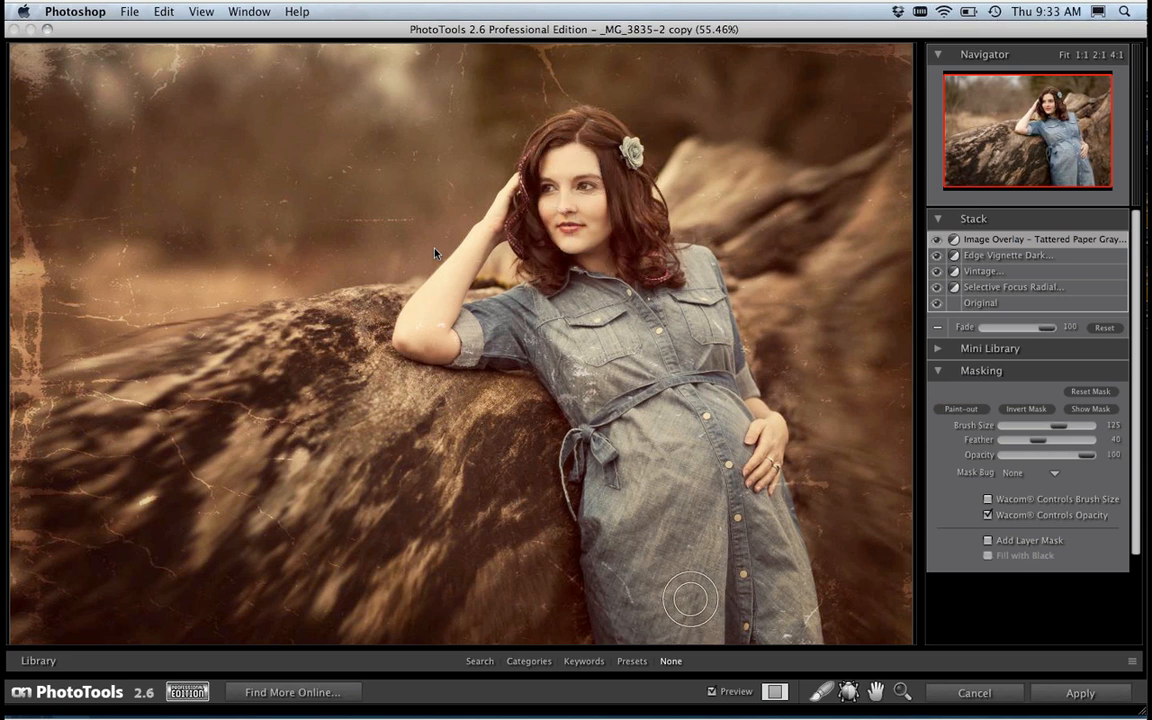
Step: Reduce the masking brush size to 60 and paint the texture off the woman's raised arm and spots on her dress and hair
key("bracketleft")
key("bracketleft")
key("bracketleft")
key("bracketleft")
key("bracketleft")
key("bracketleft")
key("bracketleft")
key("bracketleft")
key("bracketleft")
key("bracketleft")
key("bracketleft")
key("bracketleft")
key("bracketleft")
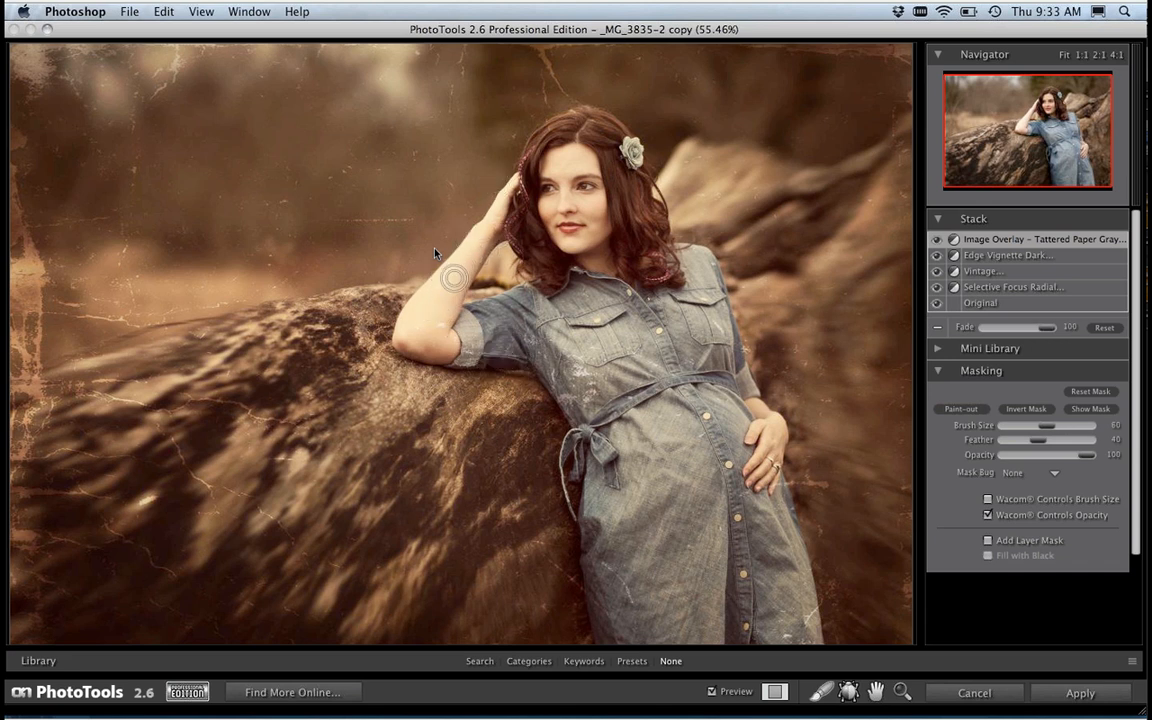
mouse_move(429, 316)
left_mouse_down()
mouse_move(444, 348)
mouse_move(458, 347)
mouse_move(446, 315)
mouse_move(443, 332)
mouse_move(452, 305)
mouse_move(441, 302)
mouse_move(424, 307)
mouse_move(410, 340)
mouse_move(441, 343)
mouse_move(465, 366)
left_mouse_up()
mouse_move(631, 608)
left_mouse_down()
mouse_move(622, 583)
mouse_move(642, 592)
left_mouse_up()
mouse_move(579, 369)
left_mouse_down()
mouse_move(590, 386)
mouse_move(561, 379)
mouse_move(568, 401)
left_mouse_up()
mouse_move(546, 342)
left_mouse_down()
mouse_move(545, 358)
mouse_move(585, 371)
mouse_move(538, 345)
left_mouse_up()
left_click_drag(655, 285, 648, 294)
Step: Compare the photo with all effects off and on, and return to Lightroom without applying the stack
key("super+p")
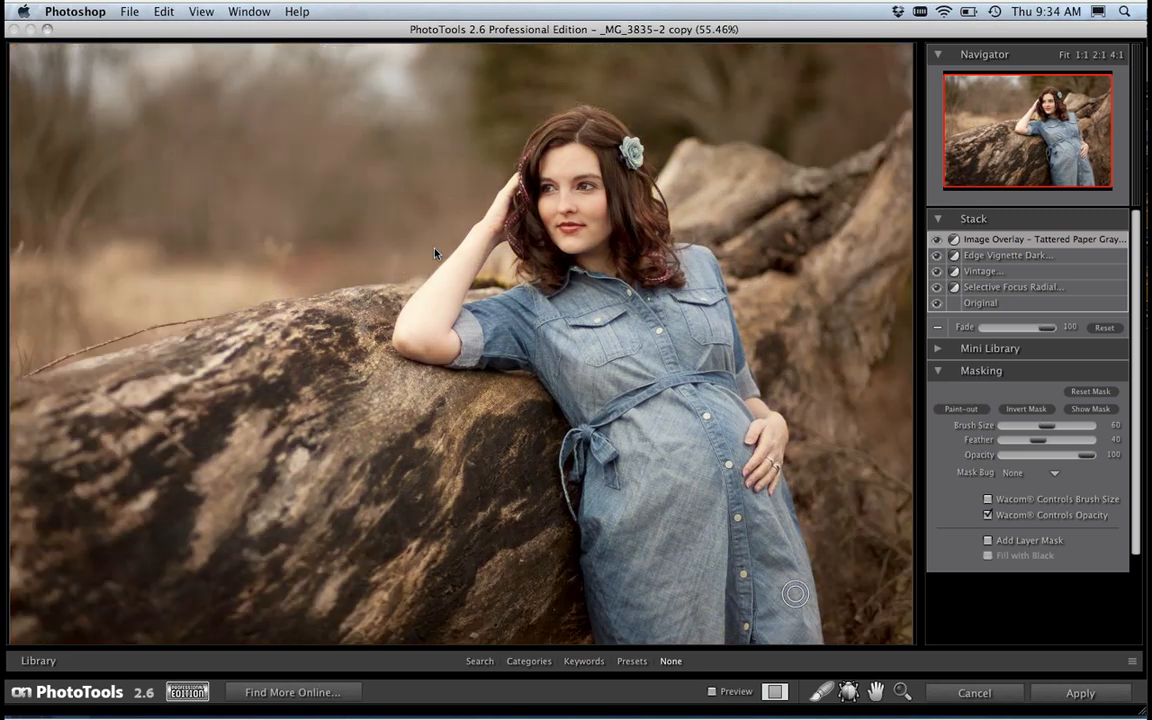
key("super+p")
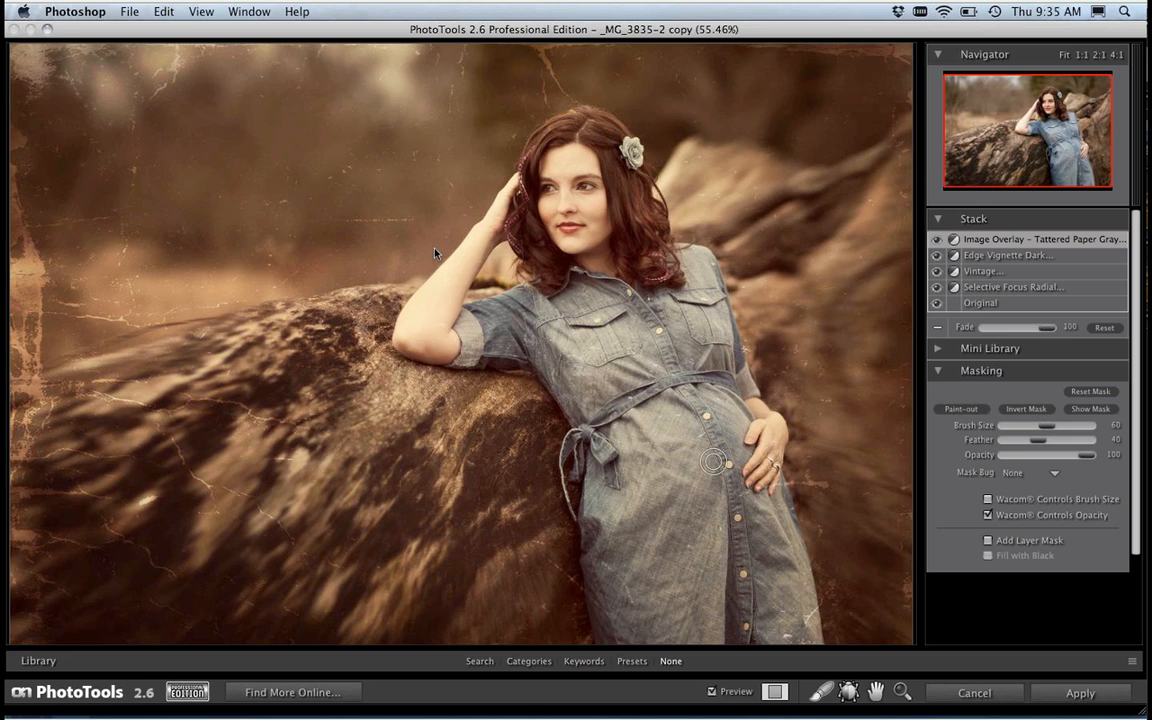
left_click(966, 693)
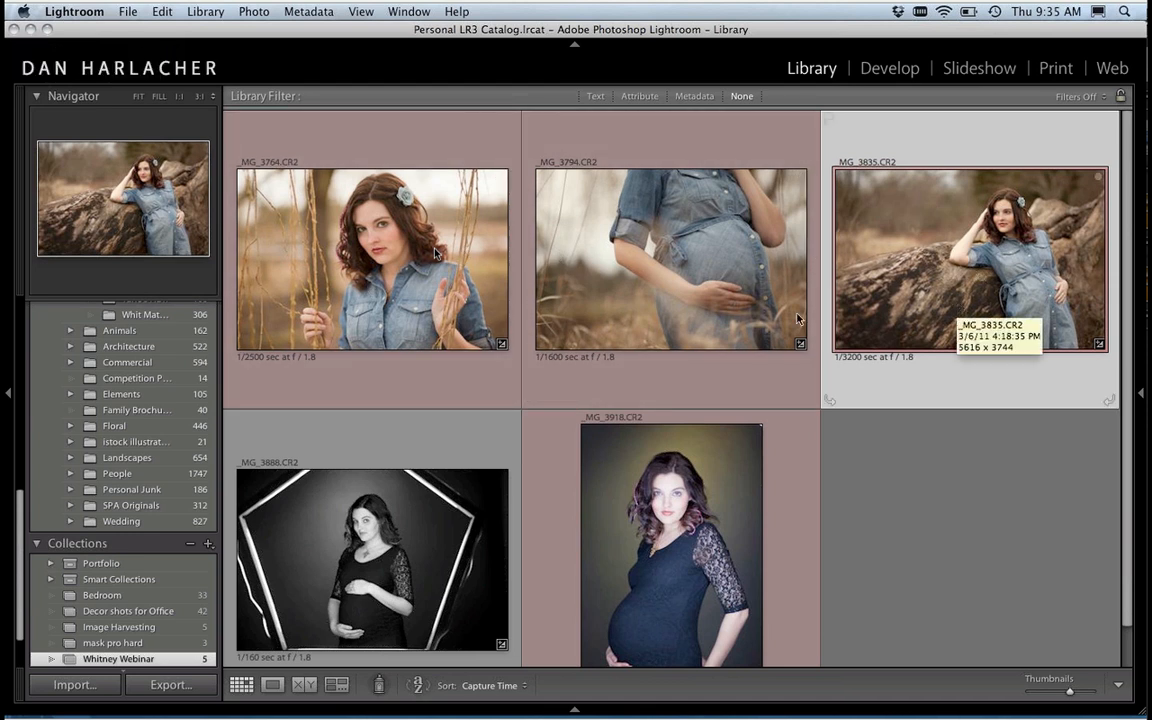
Step: View the _MG_3918.CR2 studio portrait enlarged, compare it with the black-and-white shot, and launch PhotoTools 2.6 on it from Lightroom
double_click(647, 540)
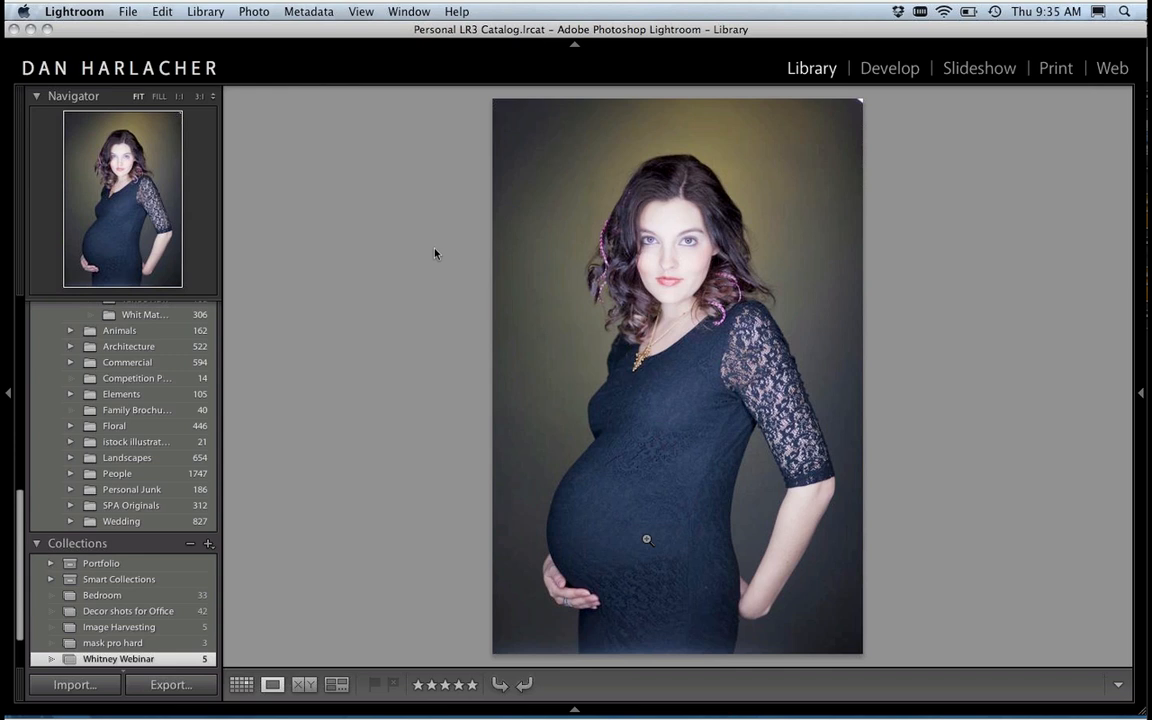
key("Right")
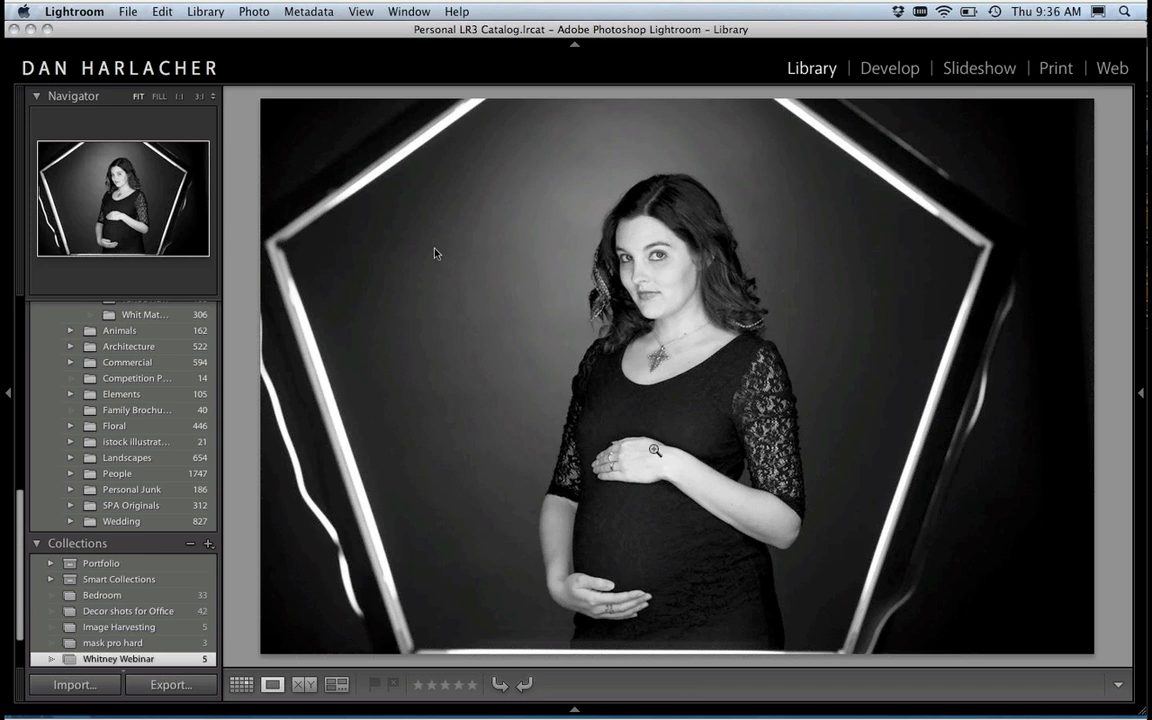
key("Right")
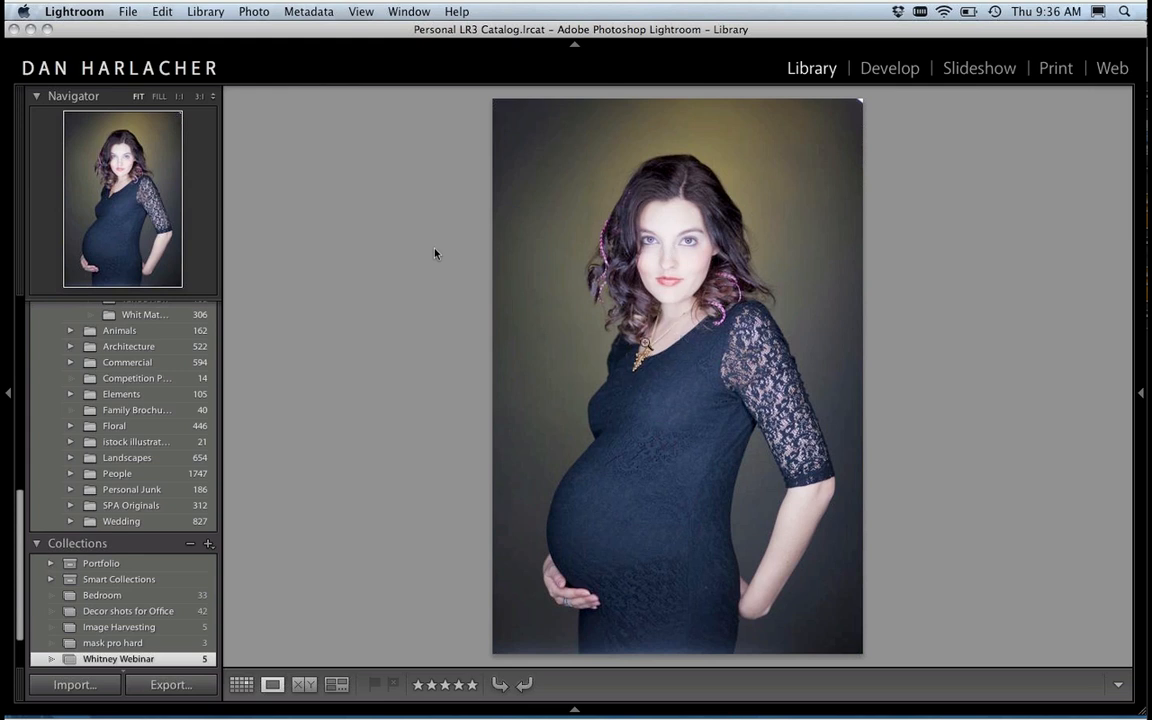
left_click(130, 12)
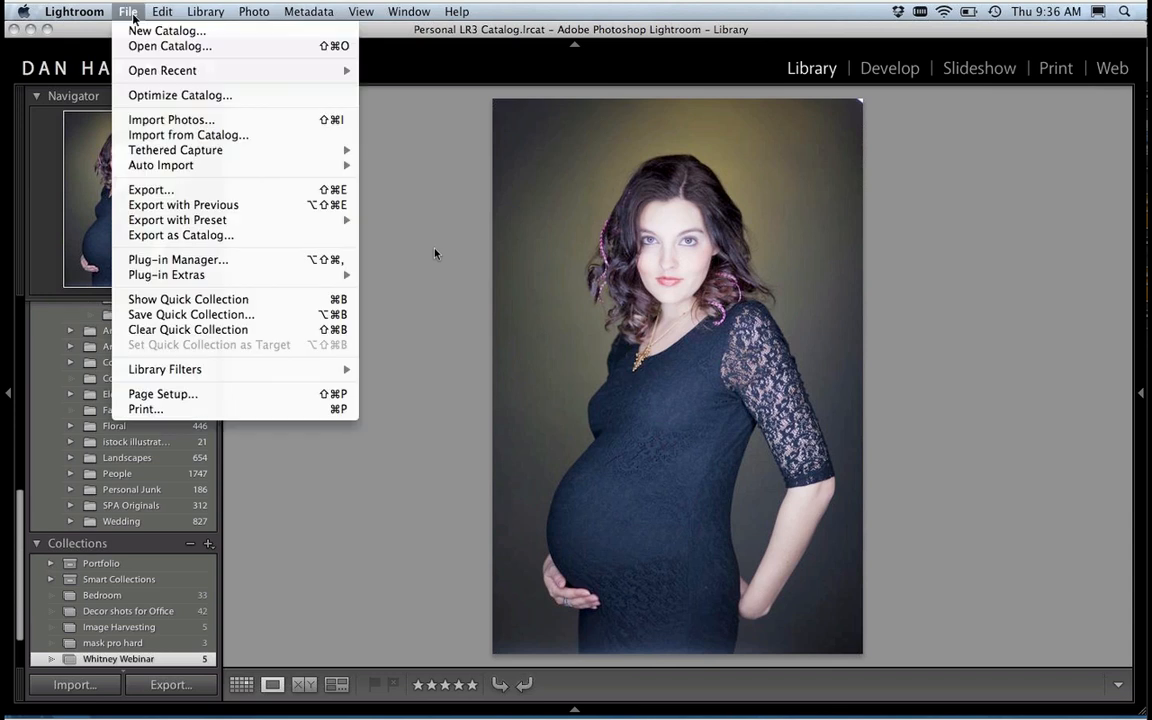
mouse_move(268, 274)
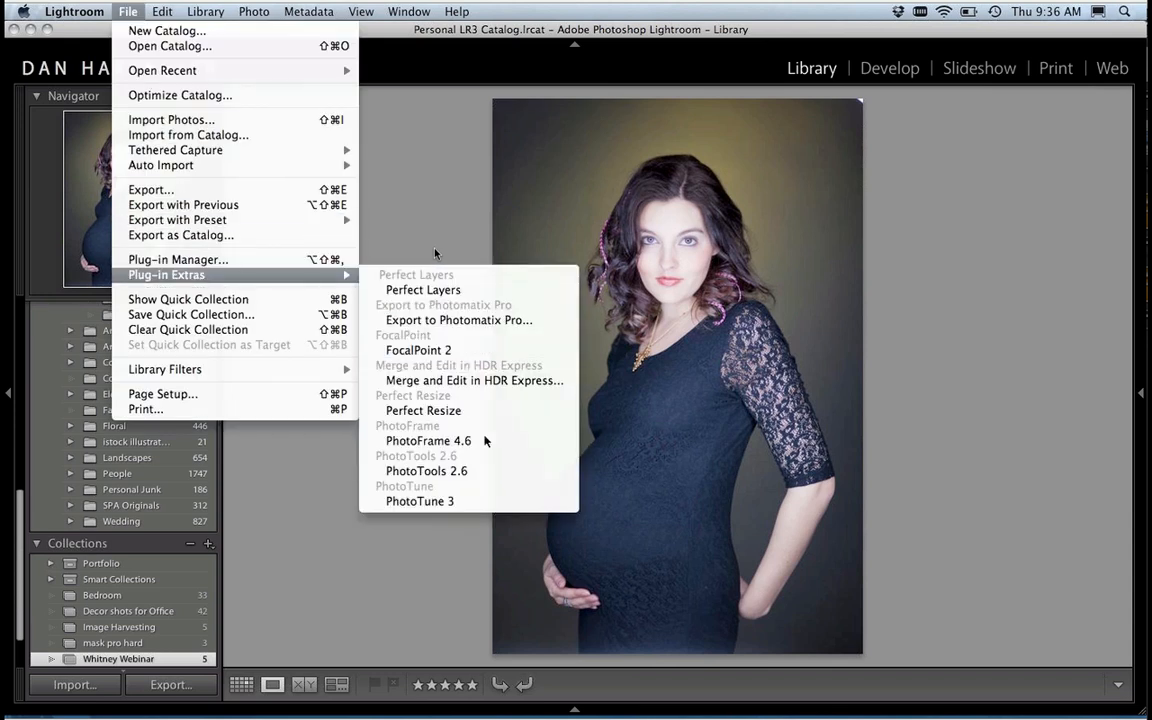
left_click(483, 471)
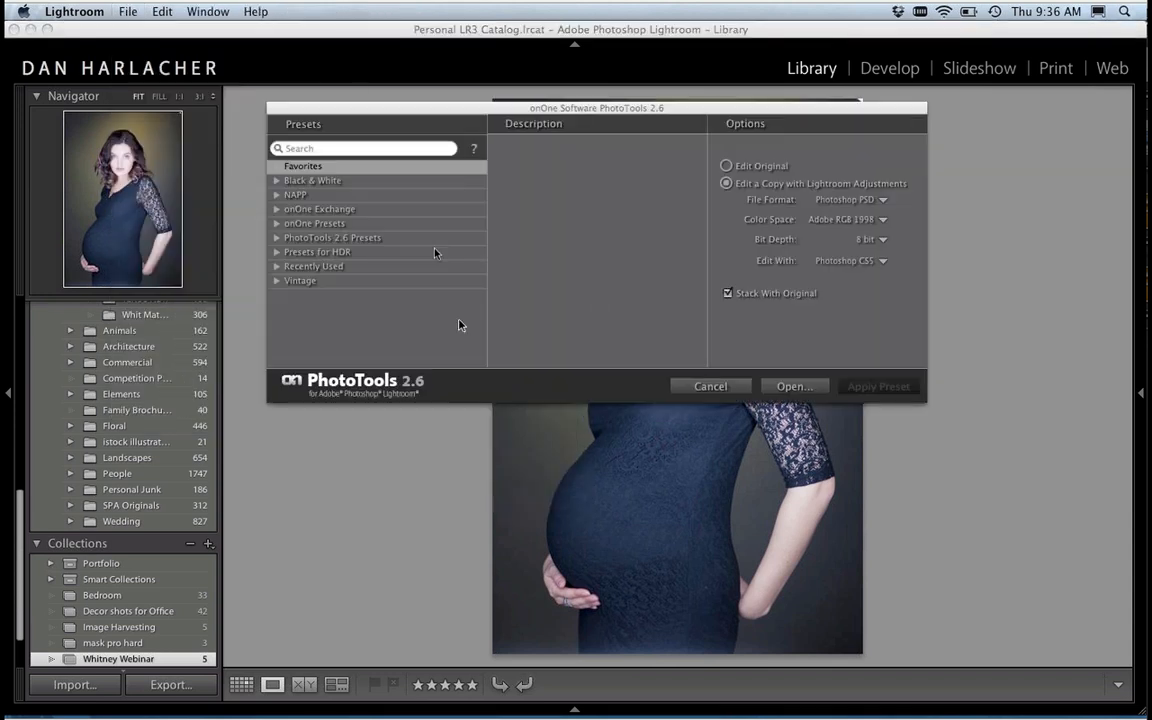
left_click_drag(485, 114, 485, 128)
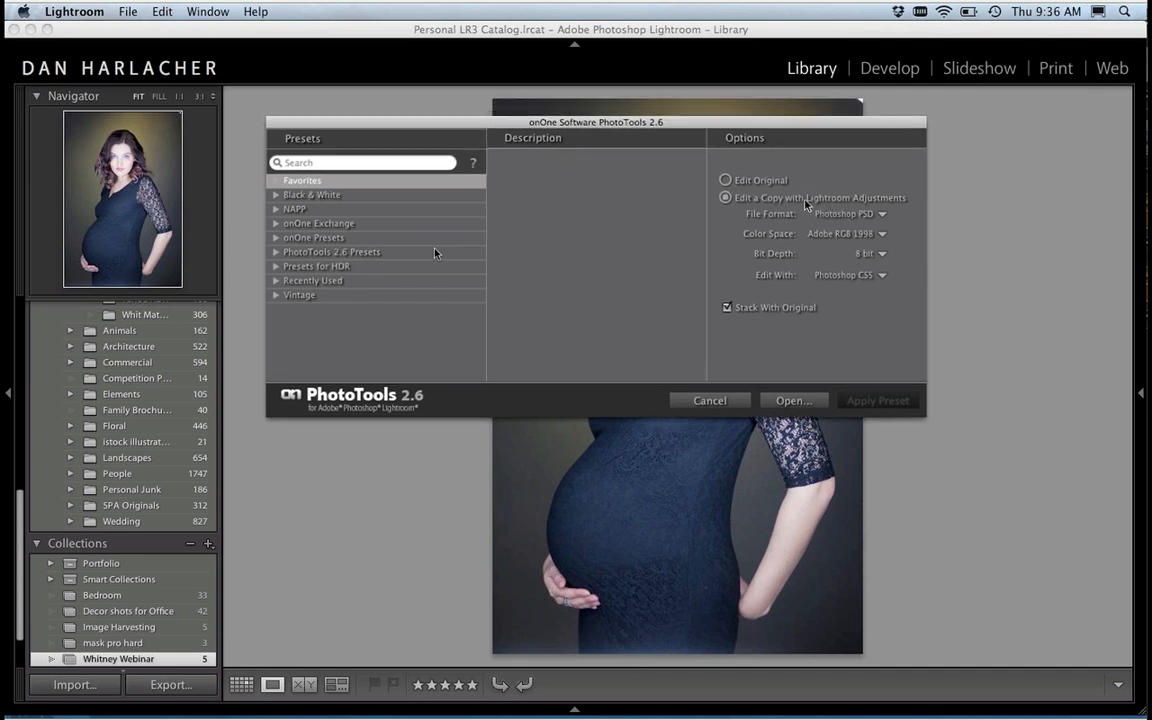
Step: Open a copy with Lightroom adjustments in PhotoTools as a 16 bit Photoshop PSD, using Adobe RGB 1998 and Photoshop CS5
left_click(759, 181)
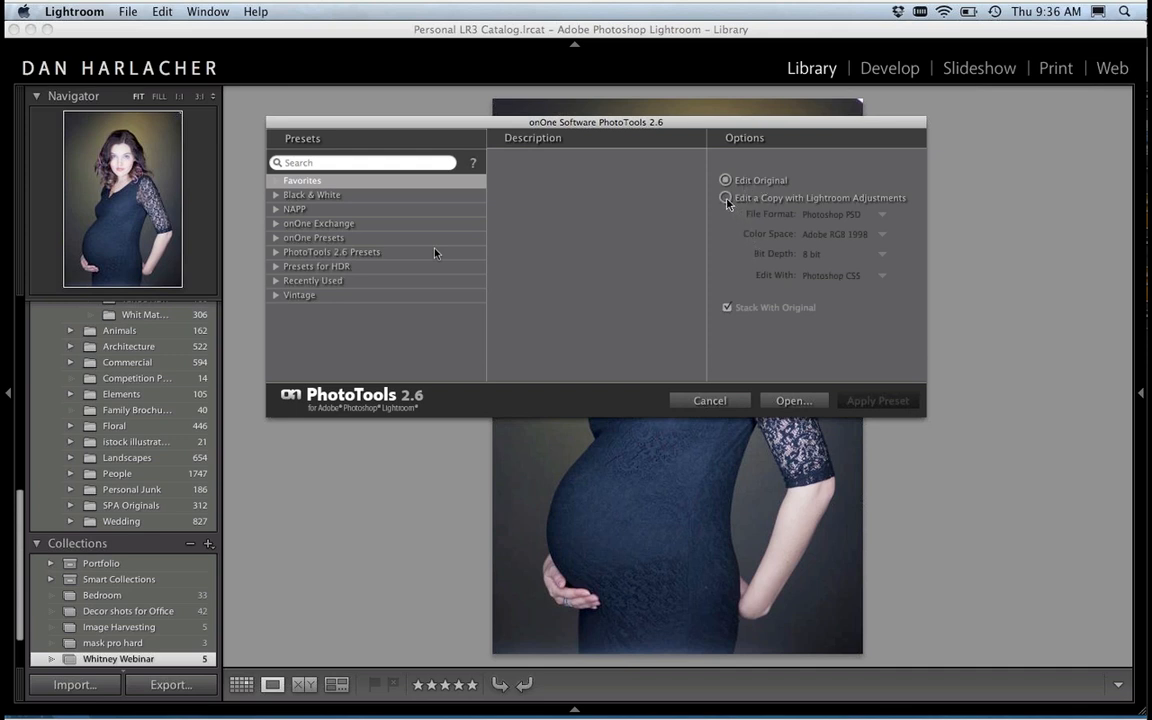
left_click(746, 203)
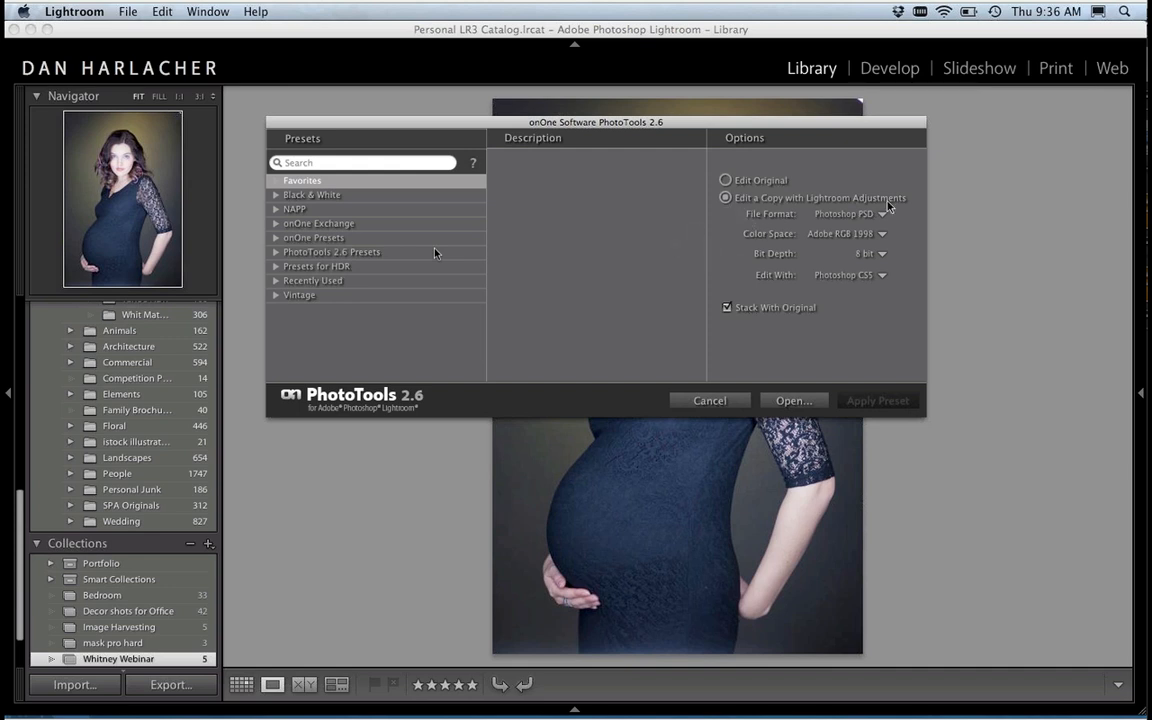
left_click(843, 214)
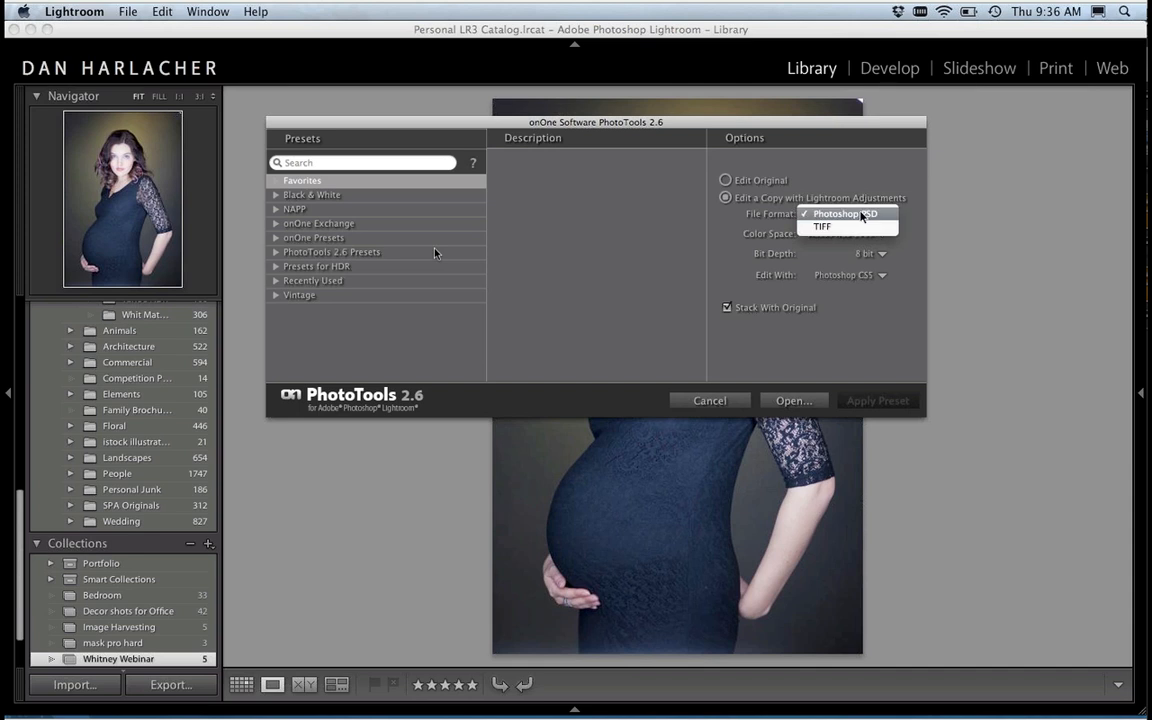
left_click(864, 215)
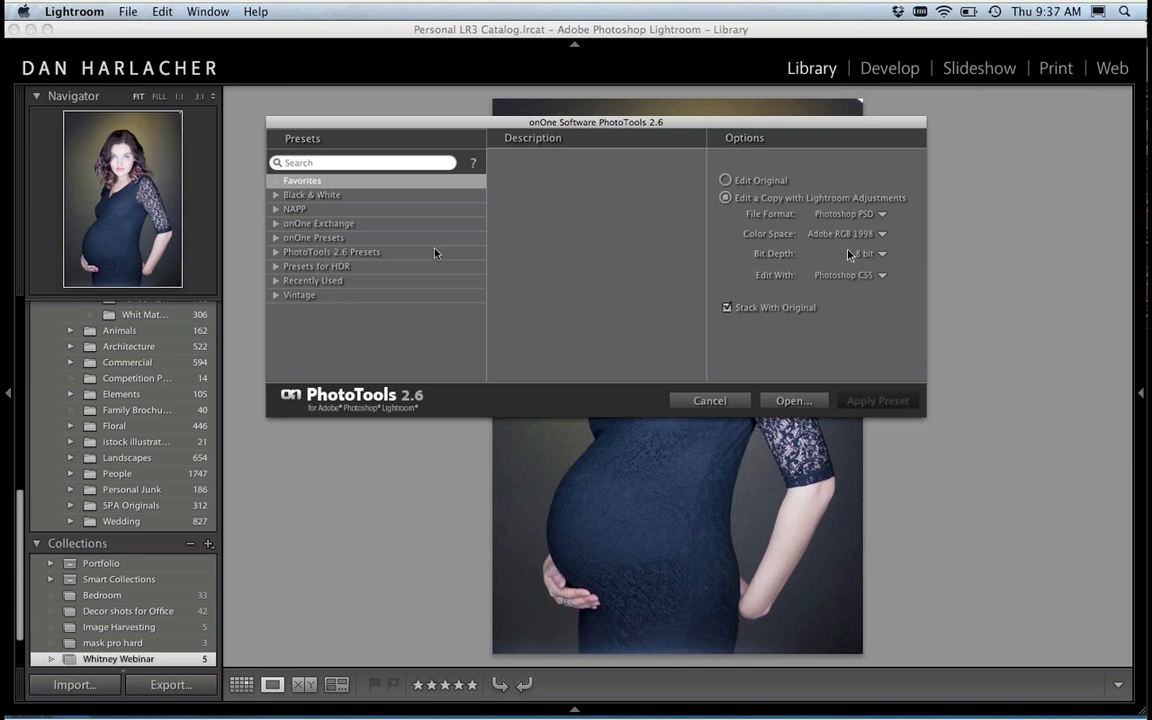
left_click(848, 276)
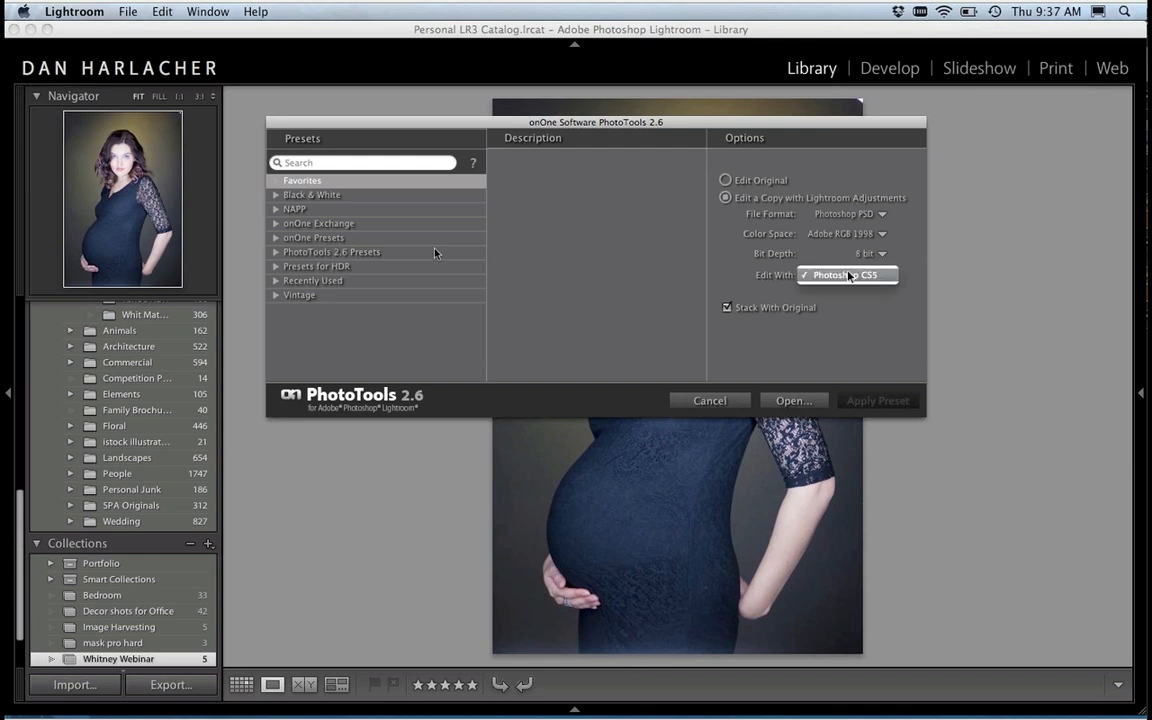
left_click(848, 276)
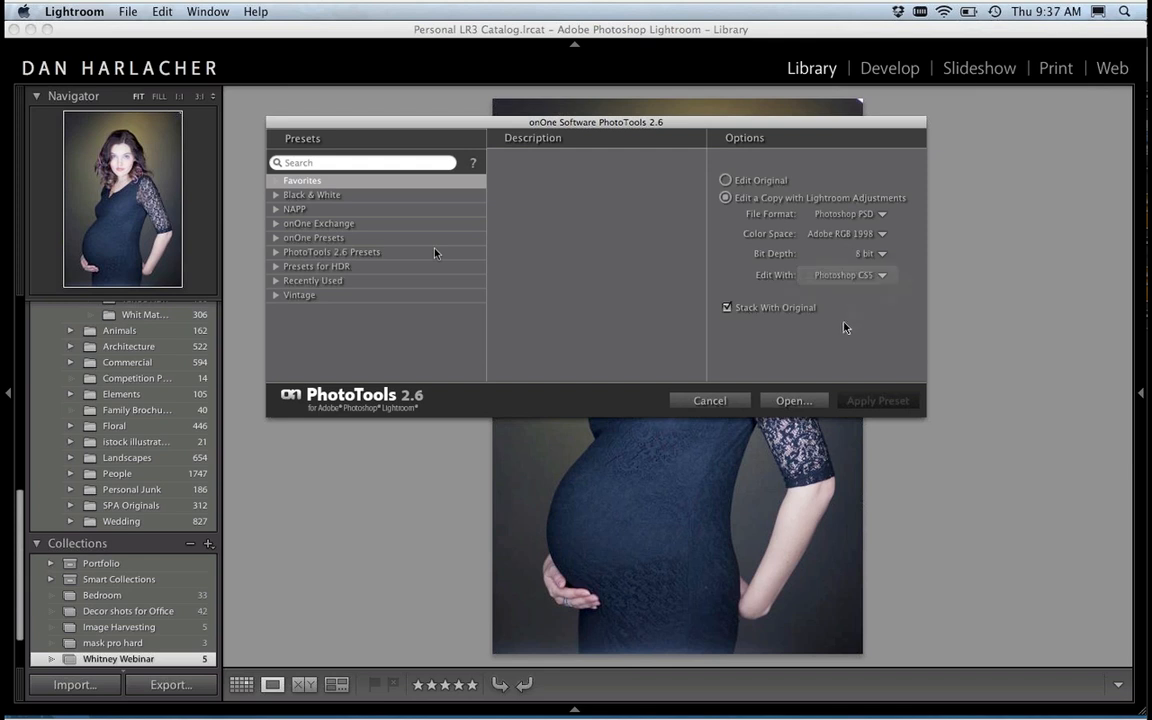
left_click(866, 255)
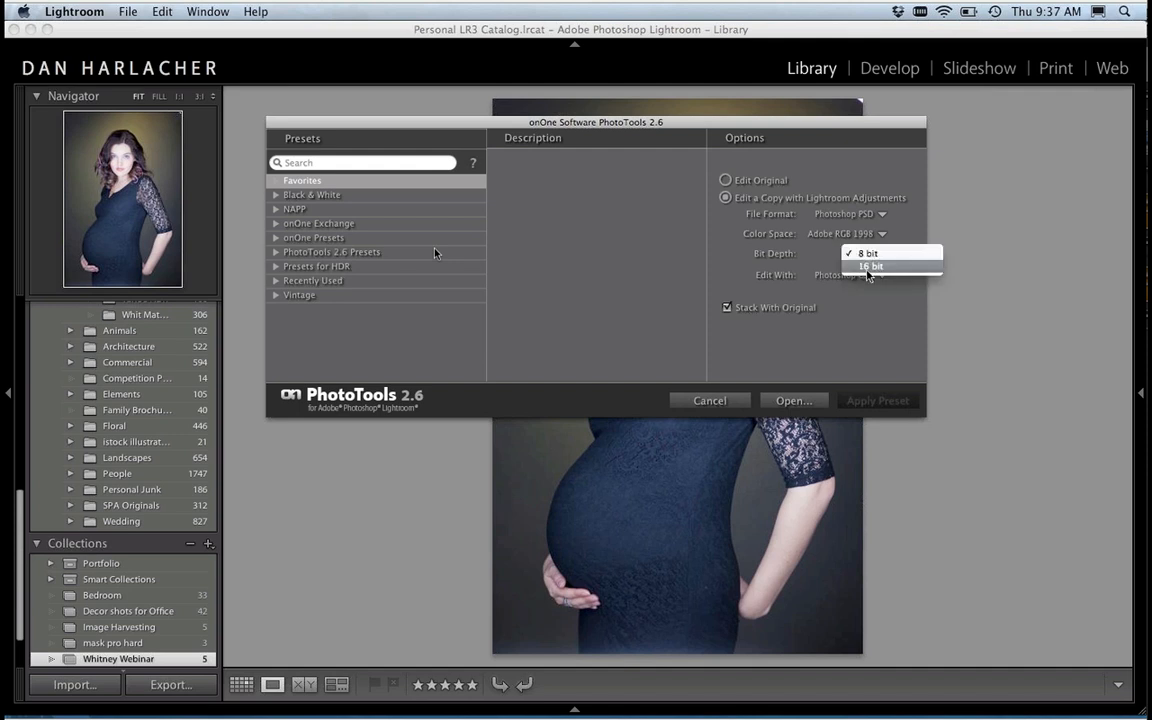
left_click(868, 267)
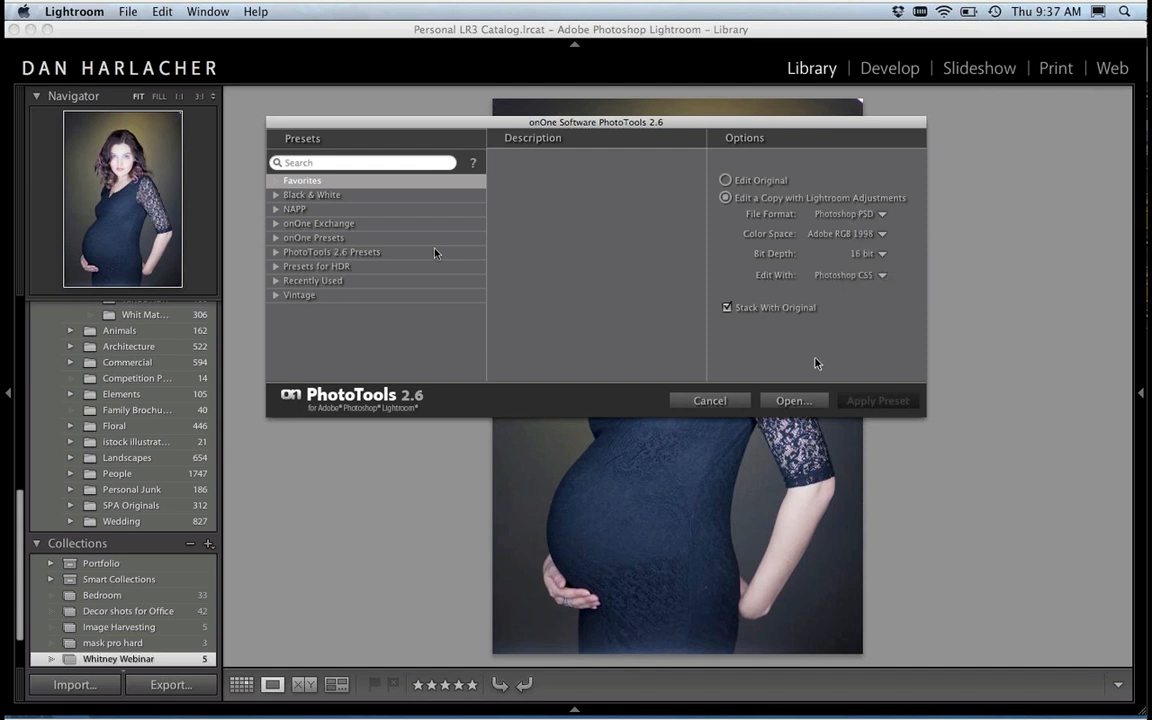
left_click(780, 400)
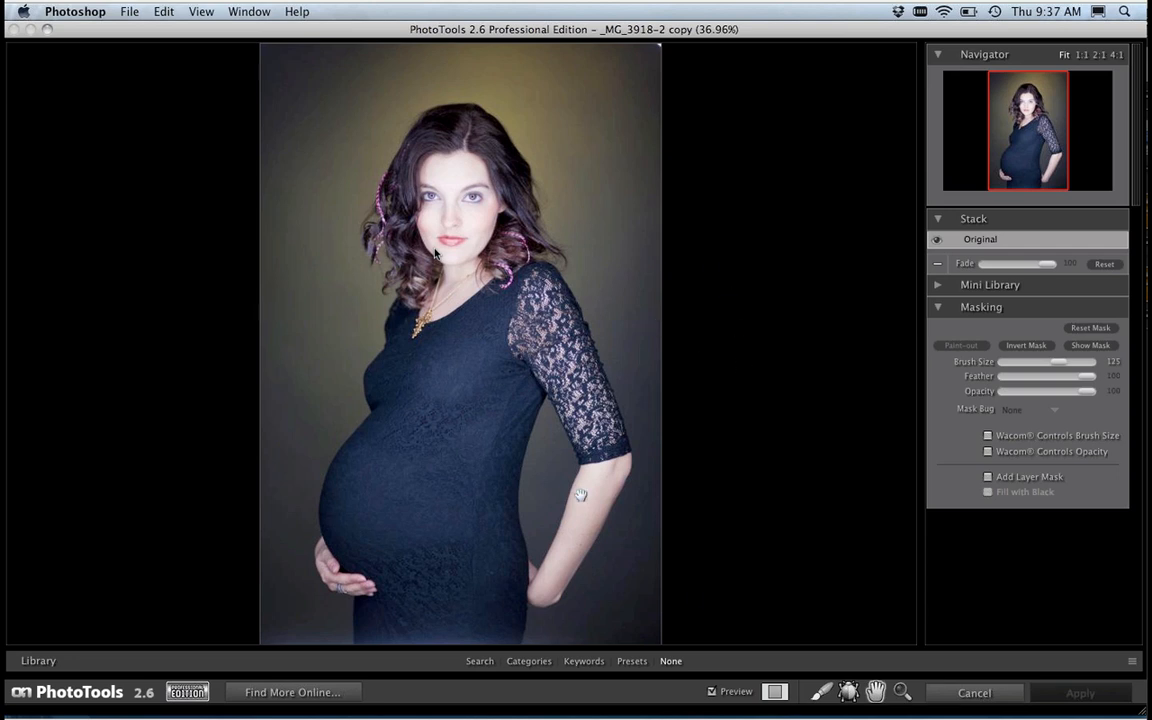
Step: Show before and after side by side and add the B&W Kev's Secret Formula A1 effect from Black & White Treatments to the stack
left_click(775, 692)
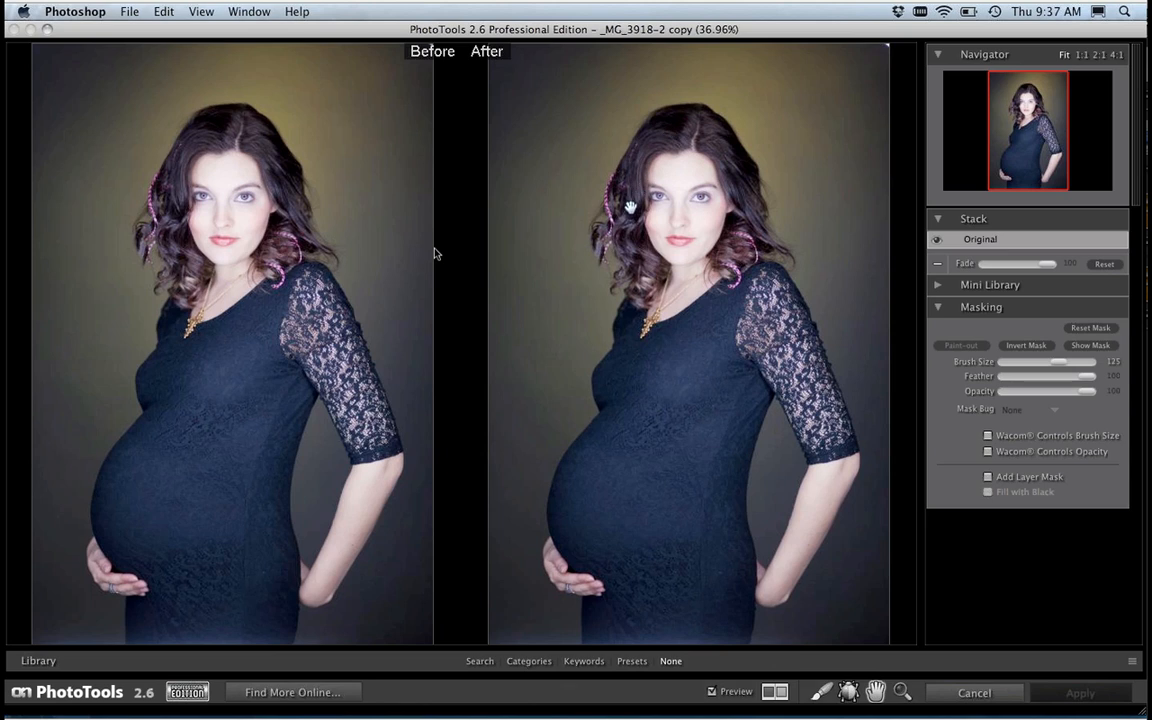
key("super+f")
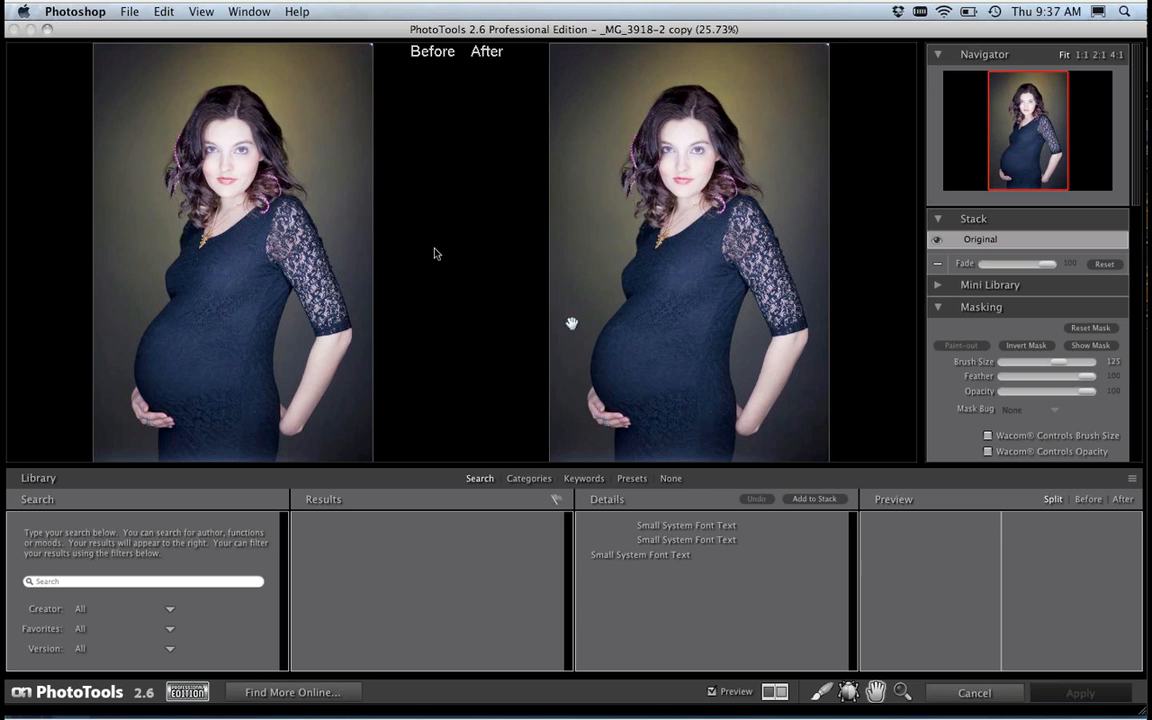
left_click(528, 479)
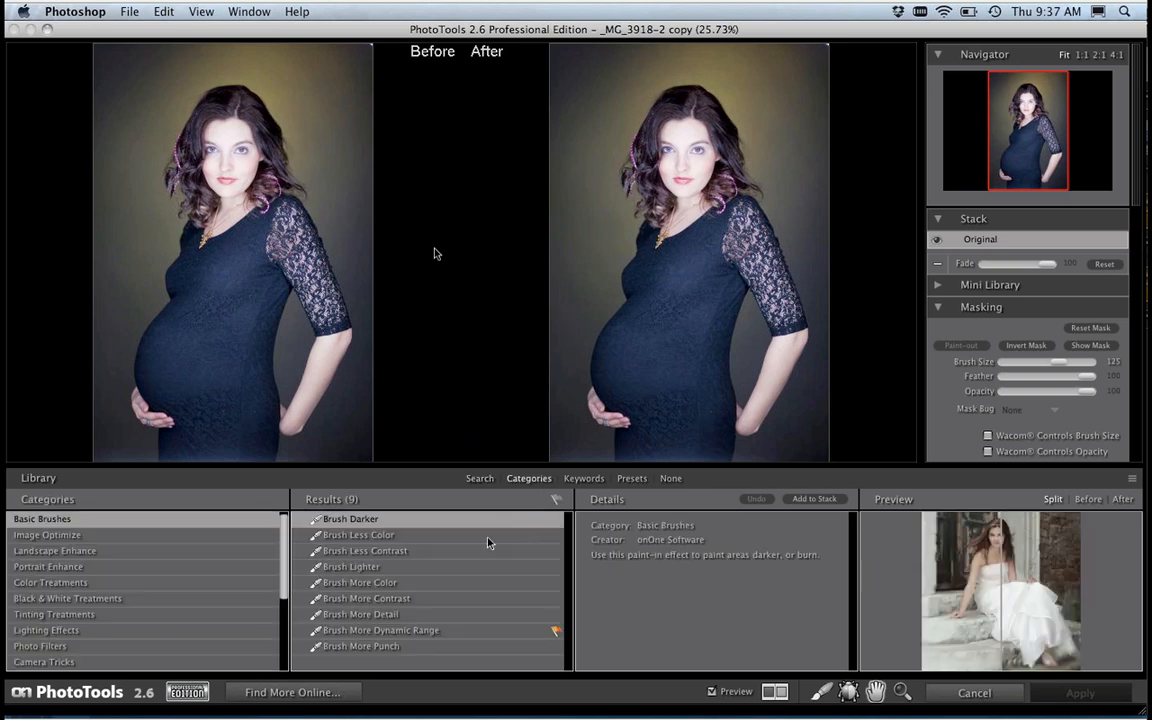
left_click(53, 601)
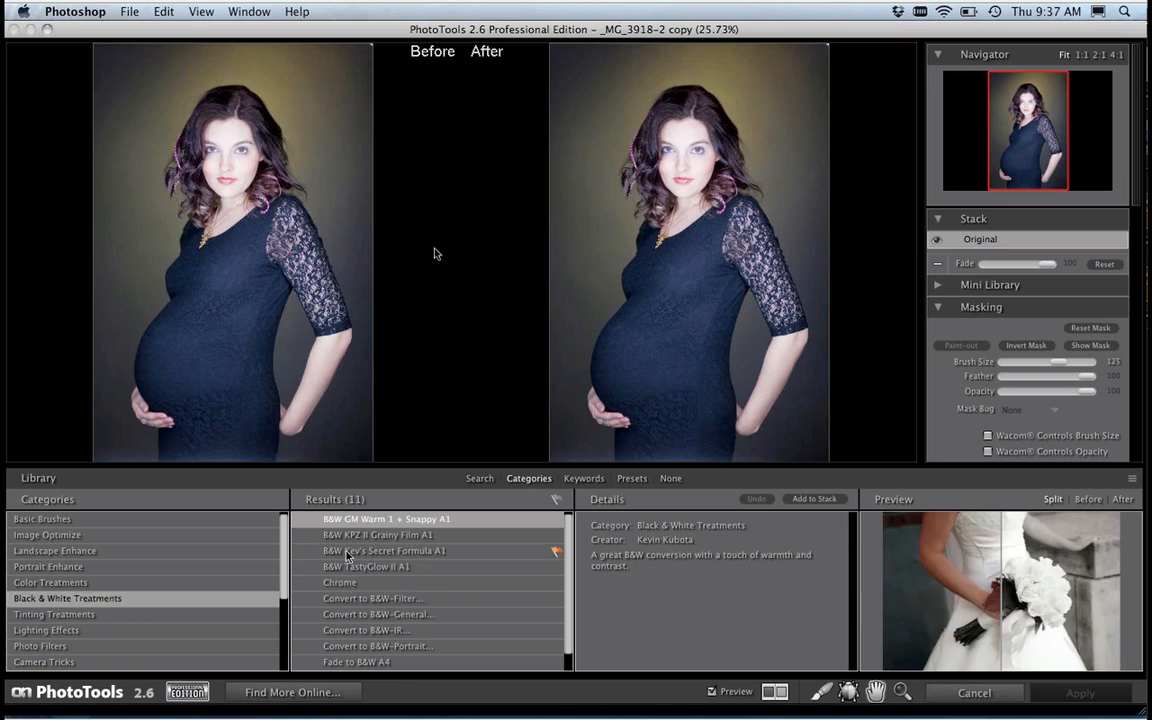
left_click(358, 551)
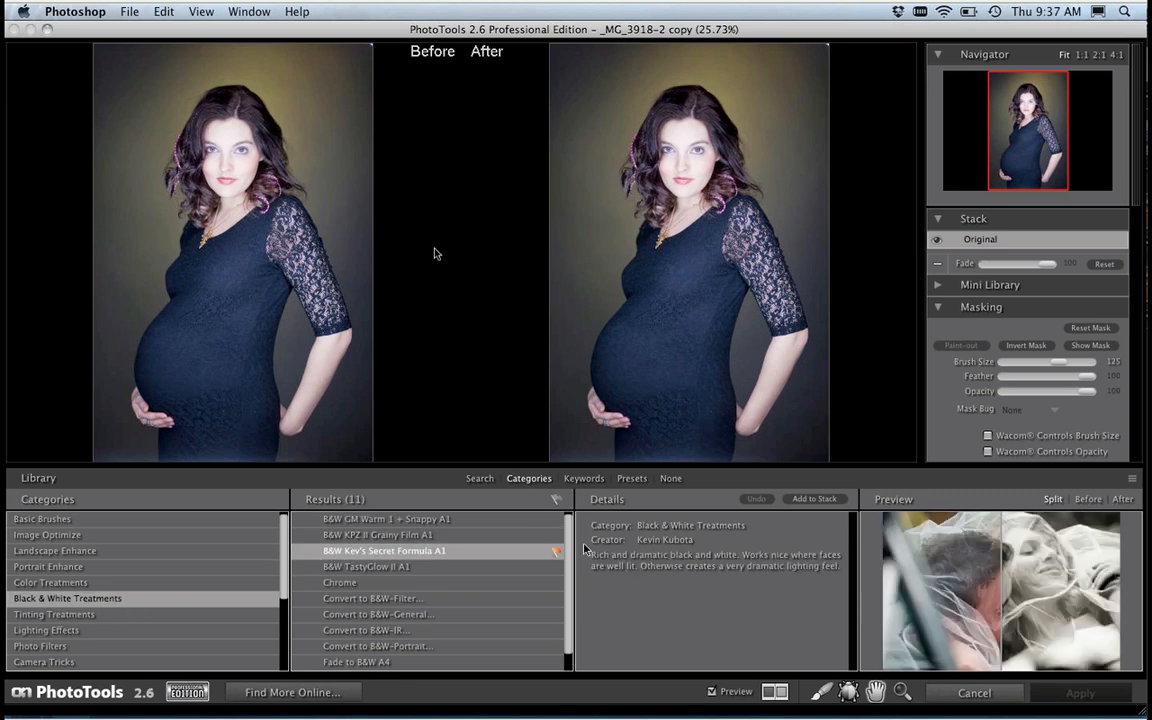
left_click(810, 499)
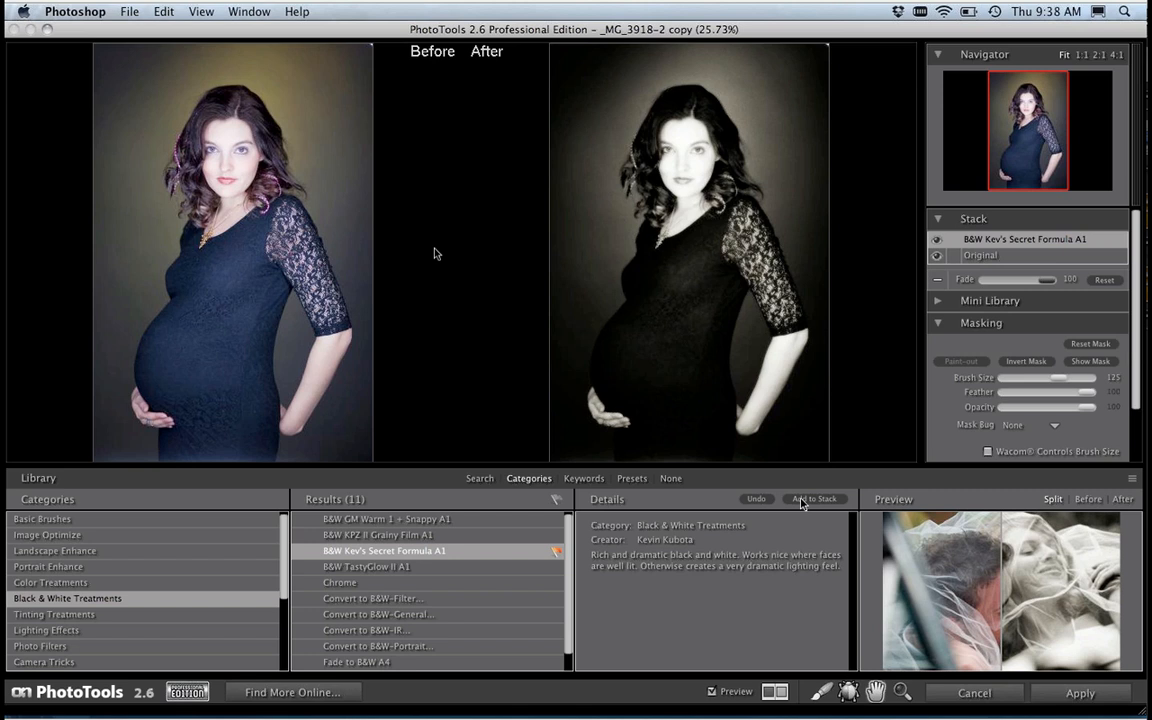
Step: Fade the B&W Kev's Secret Formula A1 effect to 74 while checking the enlarged face, and remove it from the stack
key("super+l")
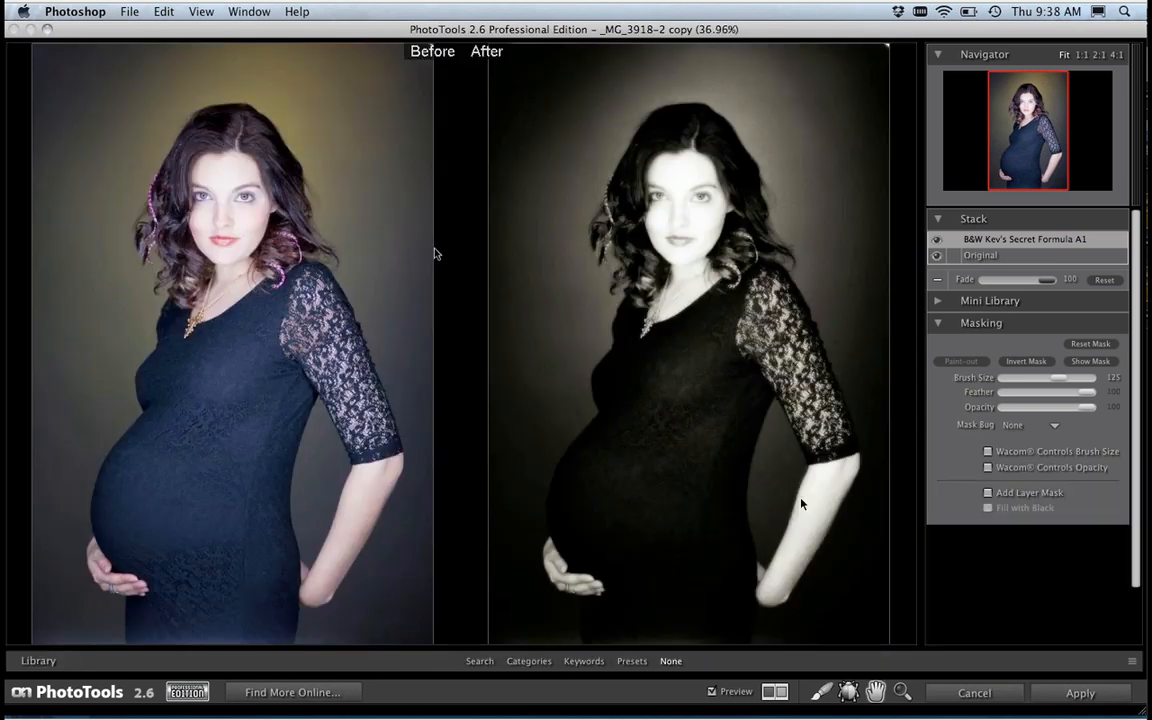
key("super+plus")
key("super+plus")
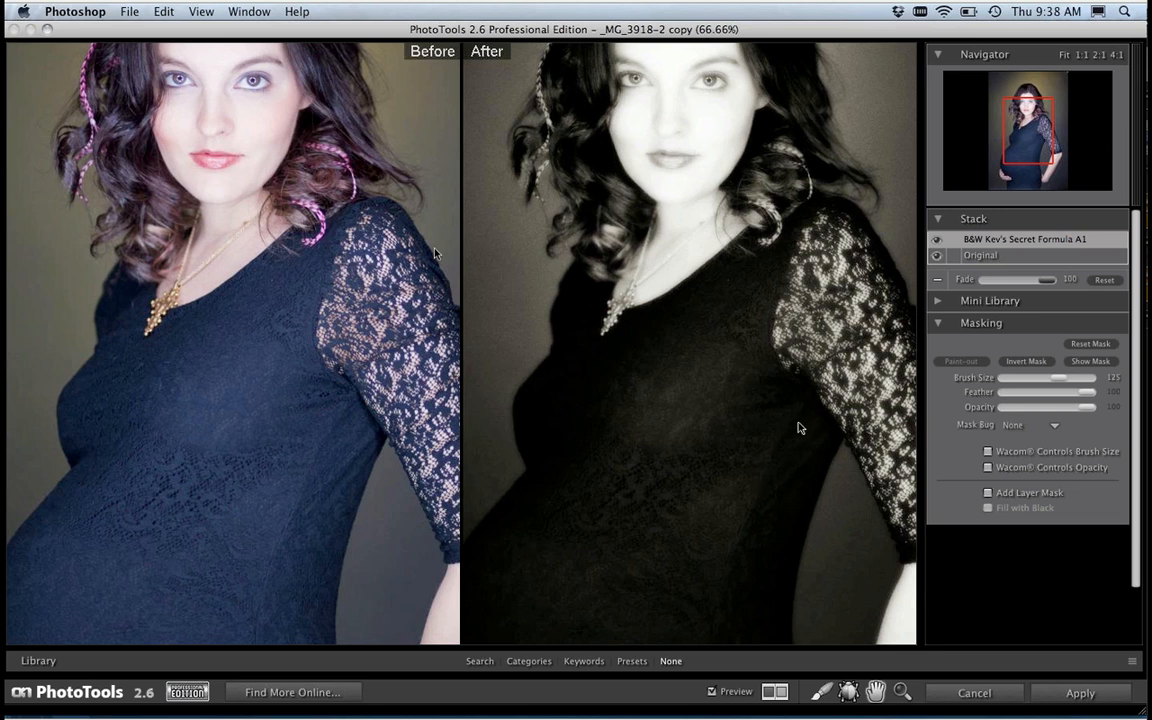
left_click_drag(1037, 153, 1030, 128)
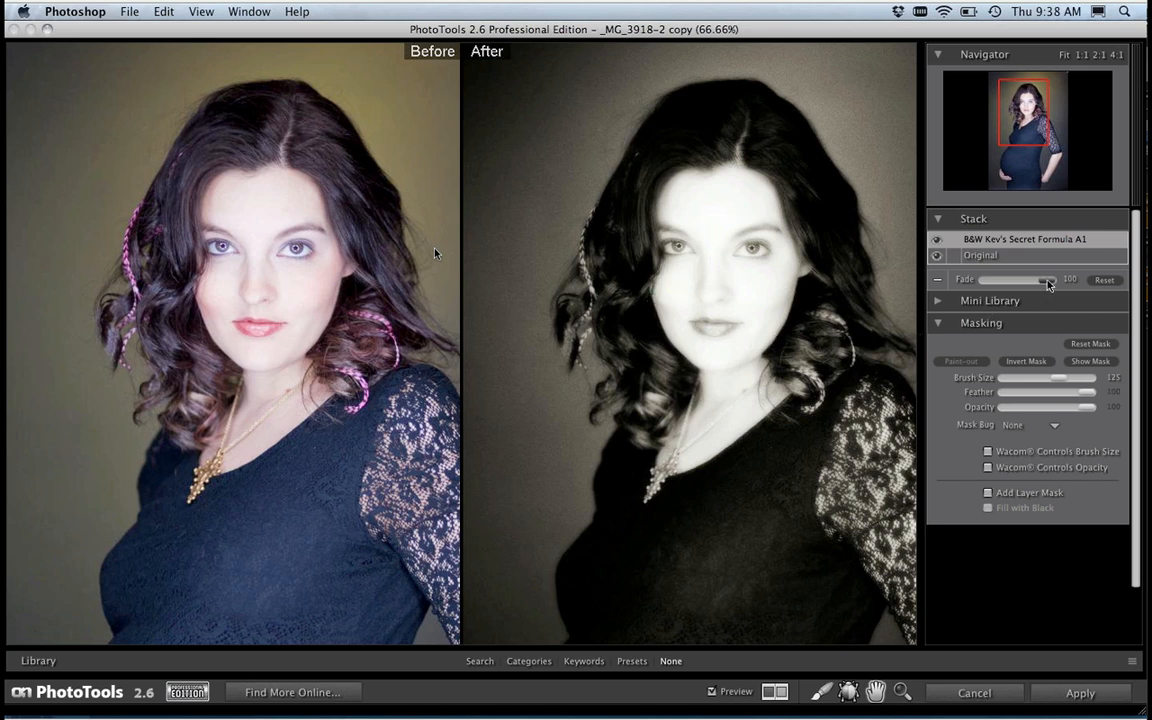
left_click_drag(1048, 285, 1004, 290)
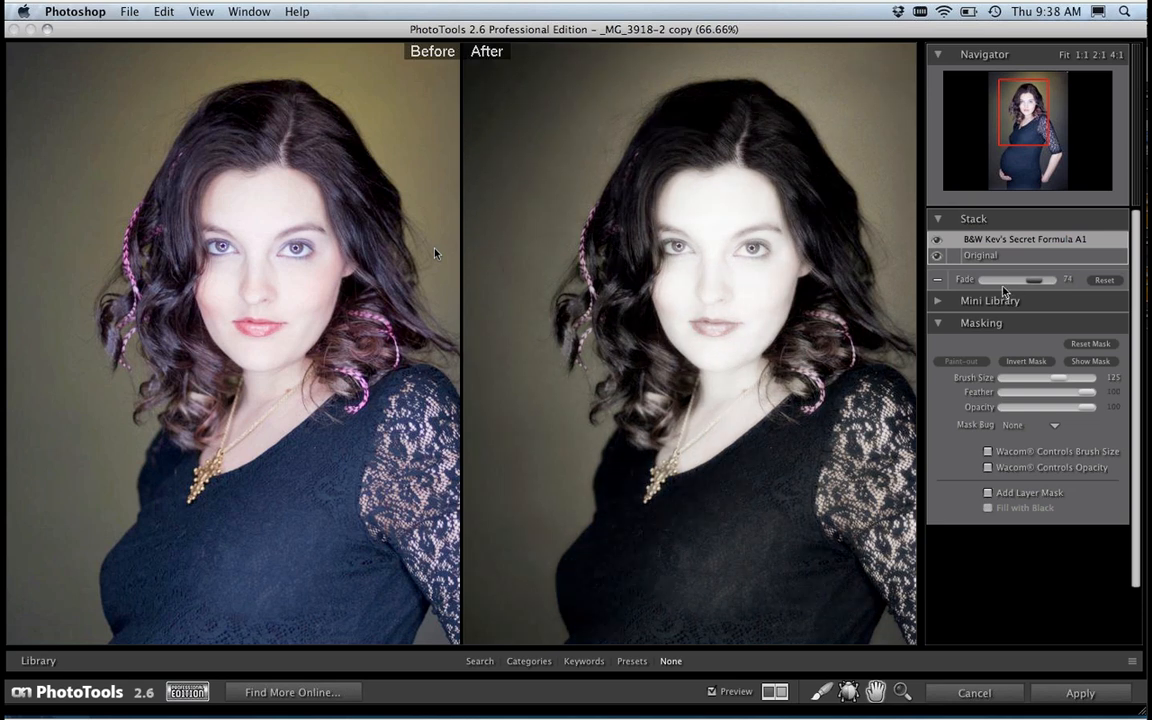
left_click(939, 284)
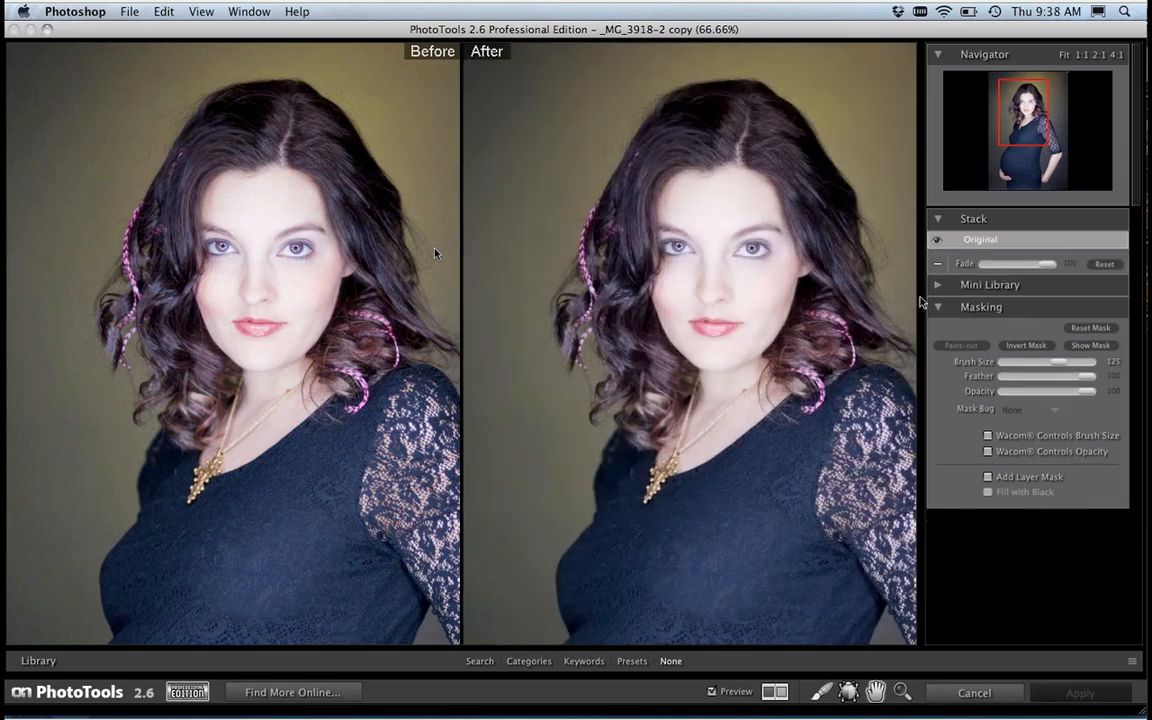
Step: Select the Convert to B&W-Filter effect among the Black & White Treatments and enlarge the library area to show its details
key("super+l")
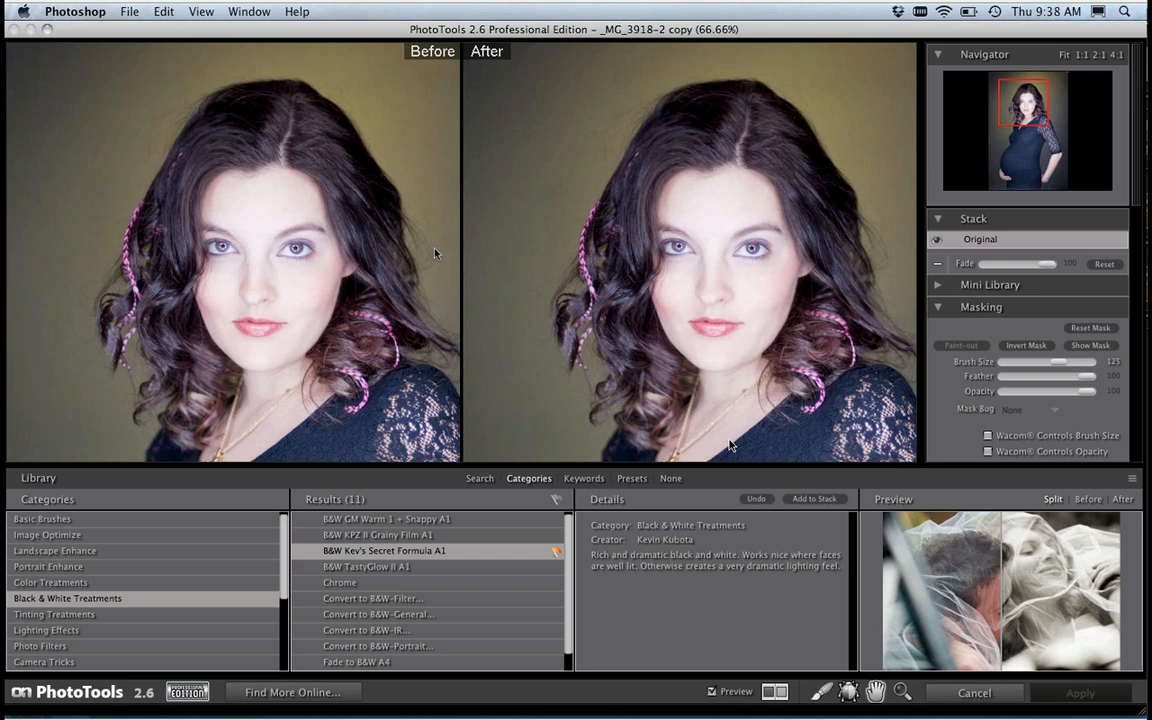
left_click(338, 615)
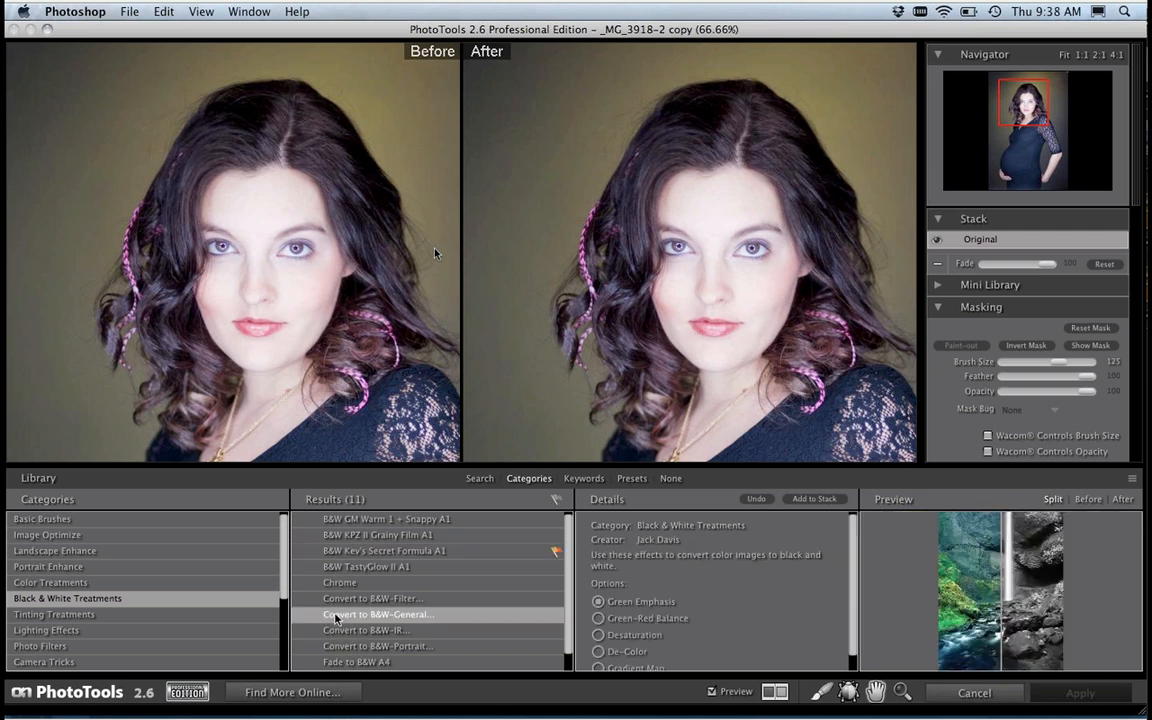
left_click(373, 599)
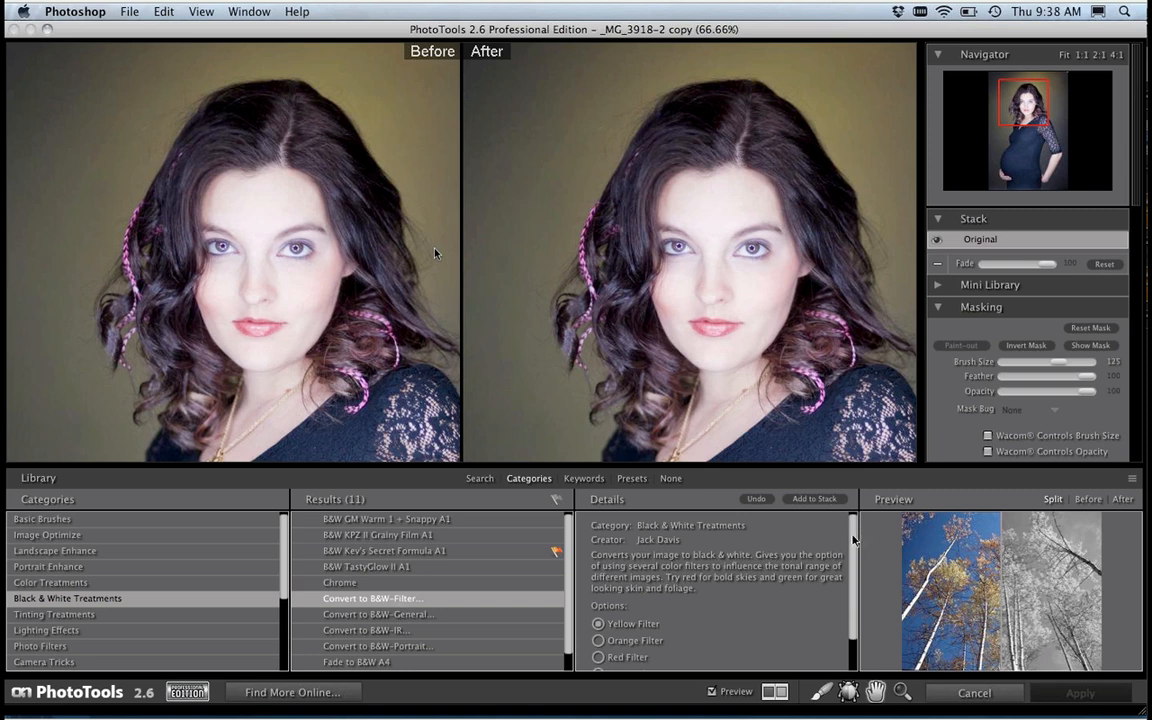
scroll(853, 553, "down", 1)
scroll(853, 553, "down", 2)
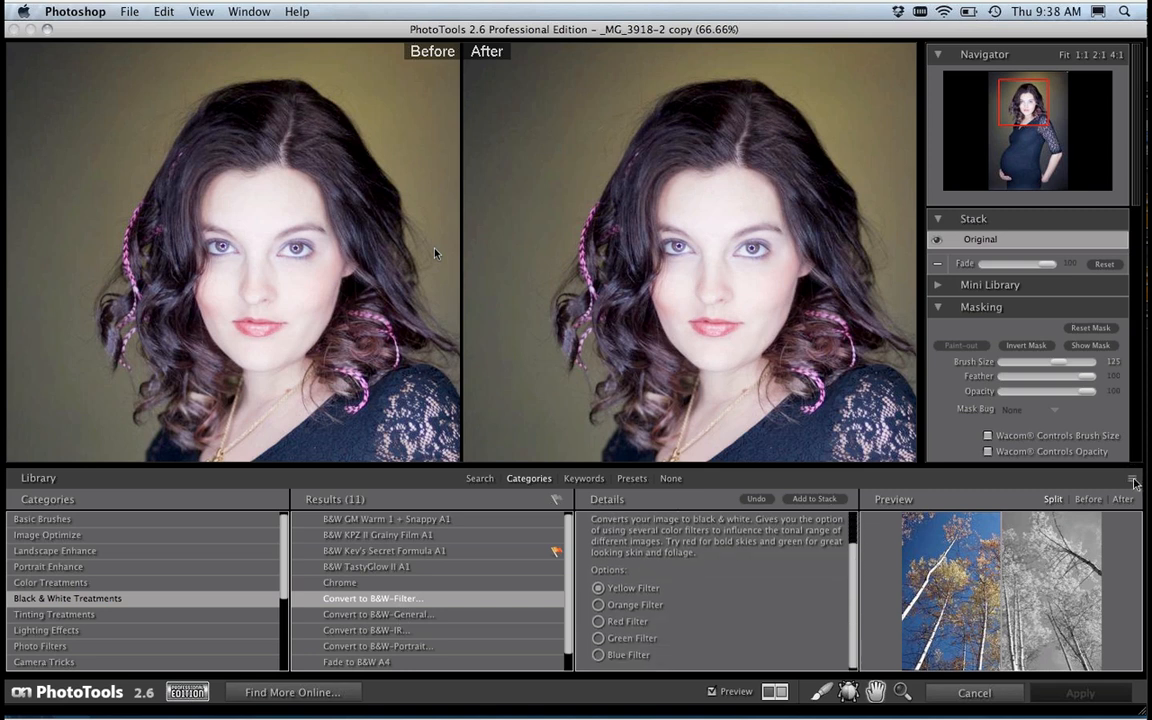
left_click_drag(1134, 478, 1134, 449)
Step: Compare the color filter options in the sample's after preview, choose Green Filter, and add Convert to B&W-Filter to the stack
left_click(599, 607)
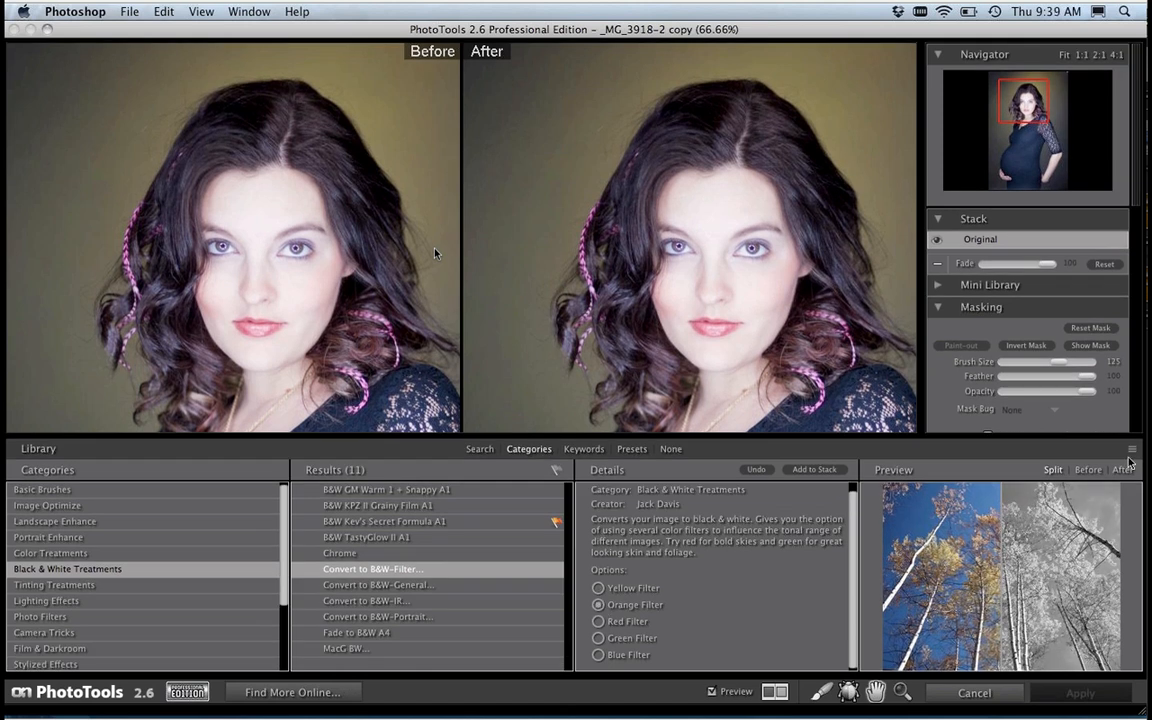
left_click(1123, 469)
left_click(598, 622)
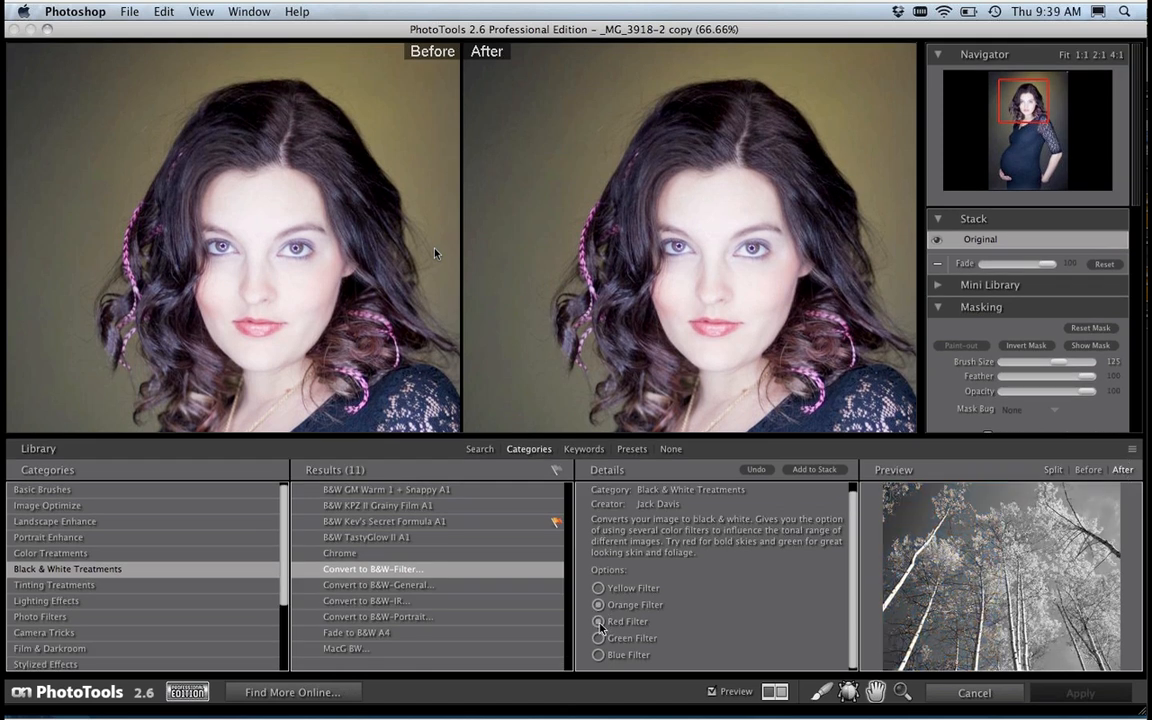
left_click(599, 639)
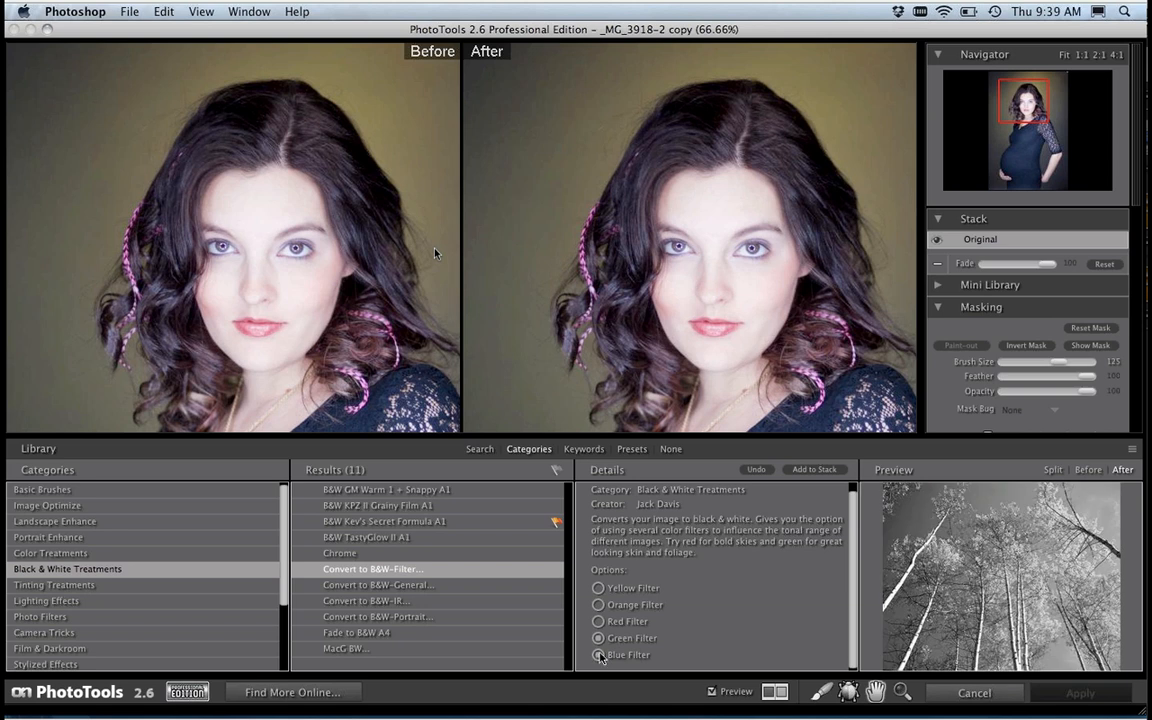
left_click(599, 655)
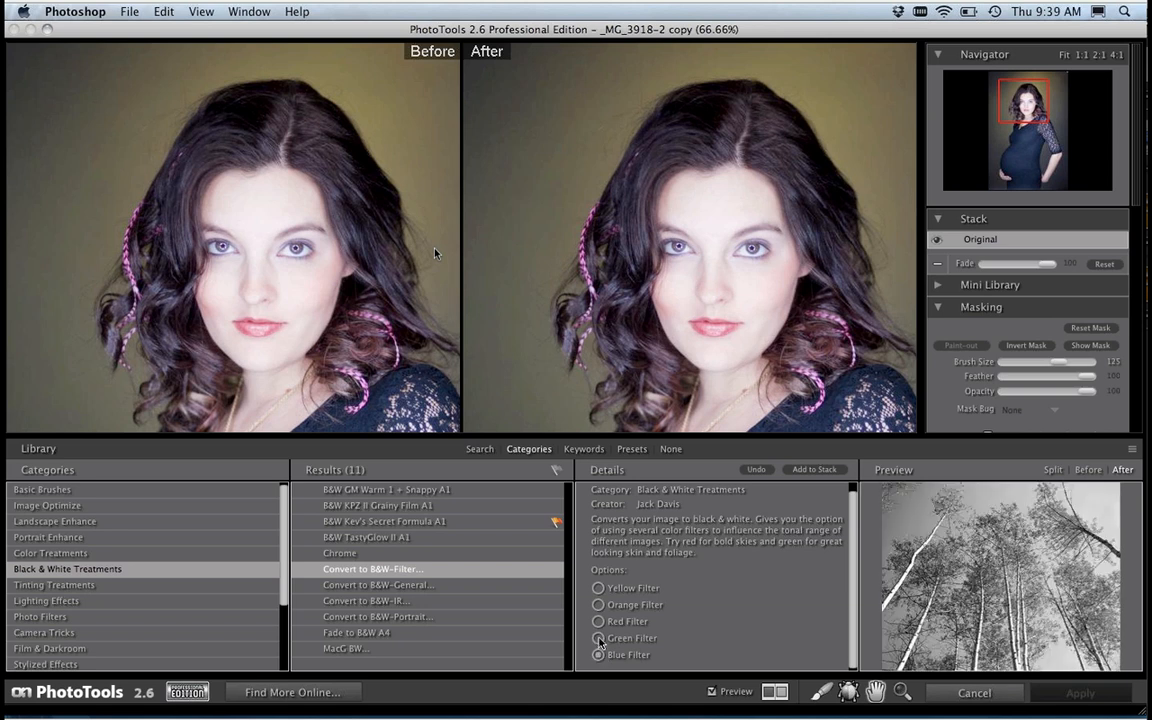
left_click(599, 639)
left_click(598, 622)
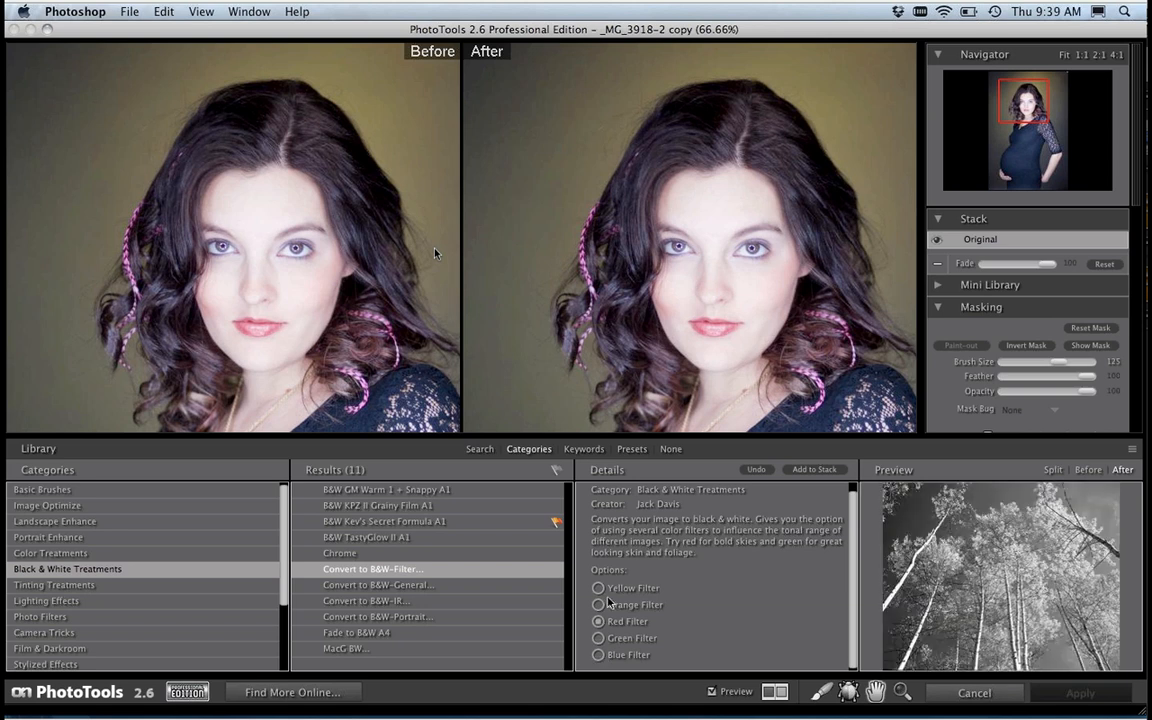
left_click(599, 605)
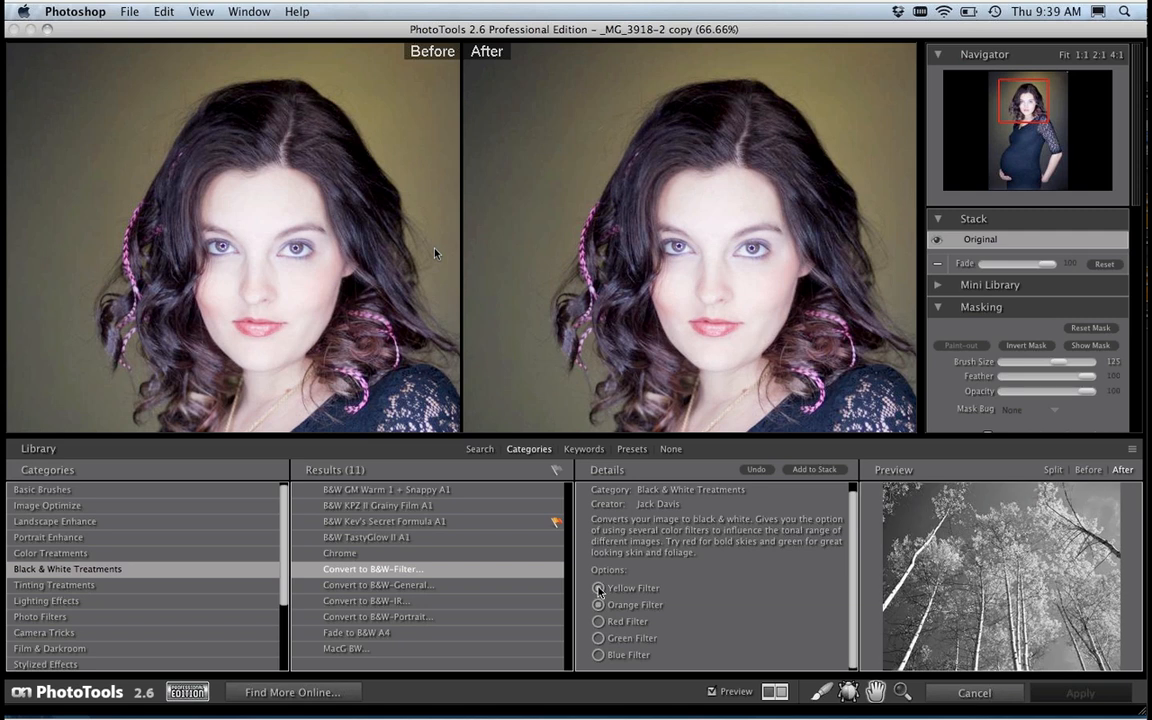
left_click(599, 639)
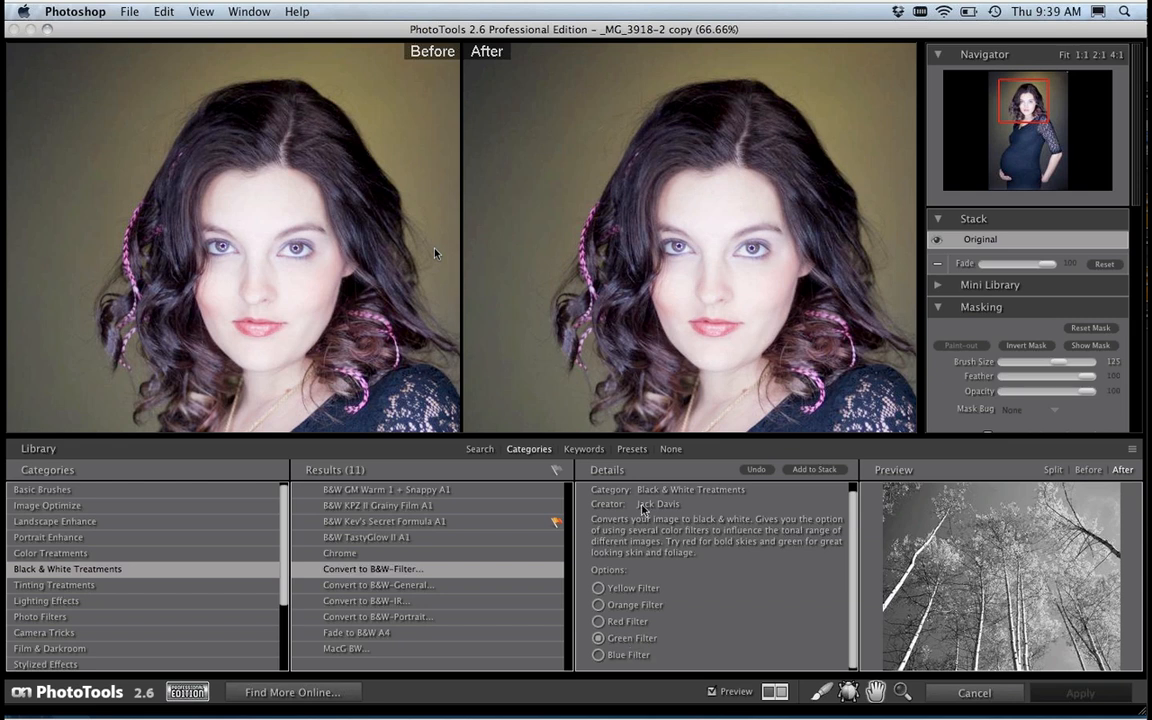
left_click(795, 474)
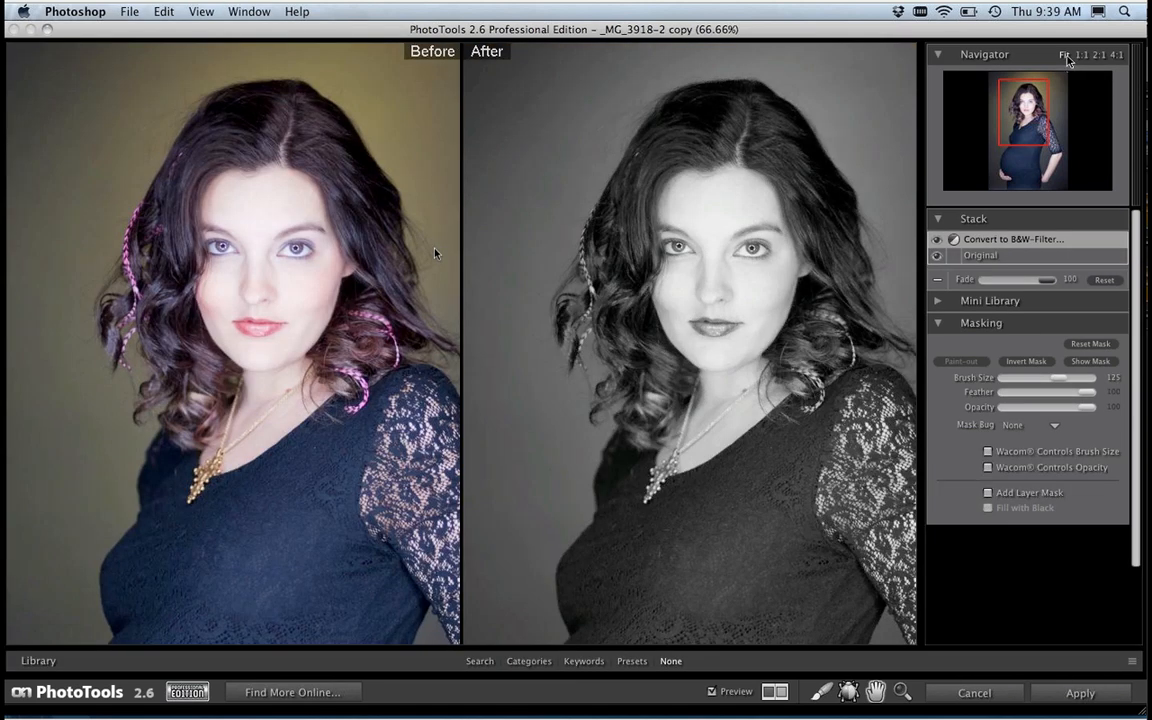
Step: Fit the photo in view, stack B&W Kev's Secret Formula A1 above the filter conversion, and fade it to 56
left_click(1065, 56)
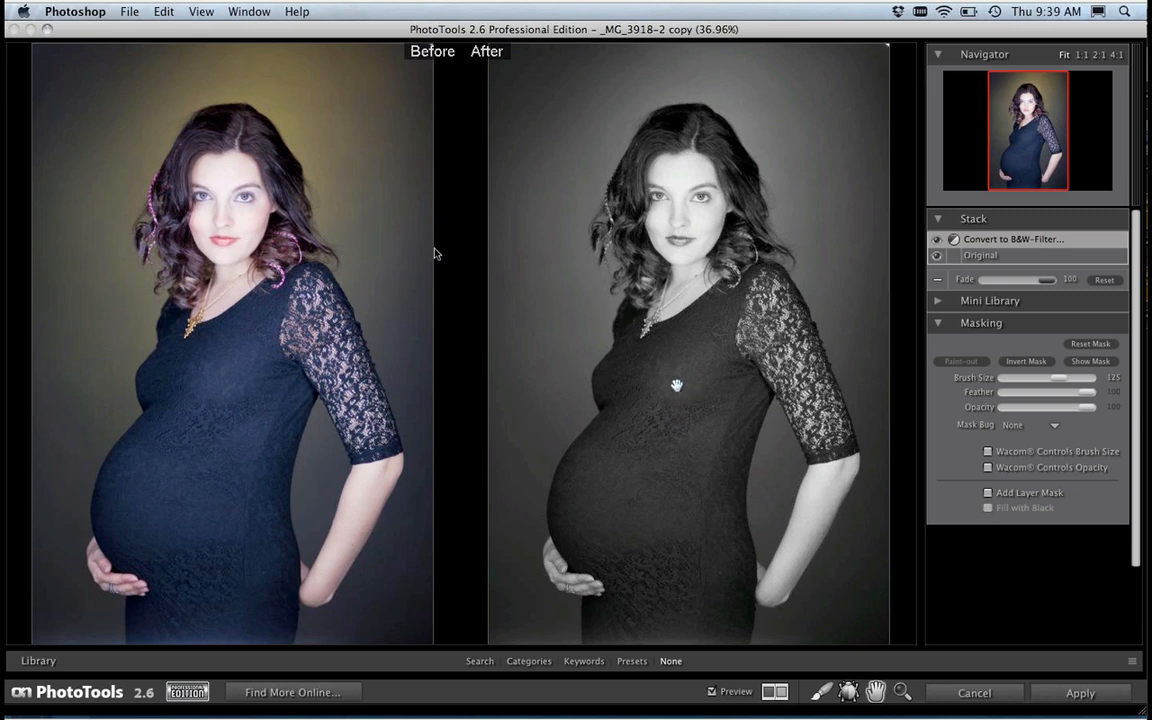
key("Tab")
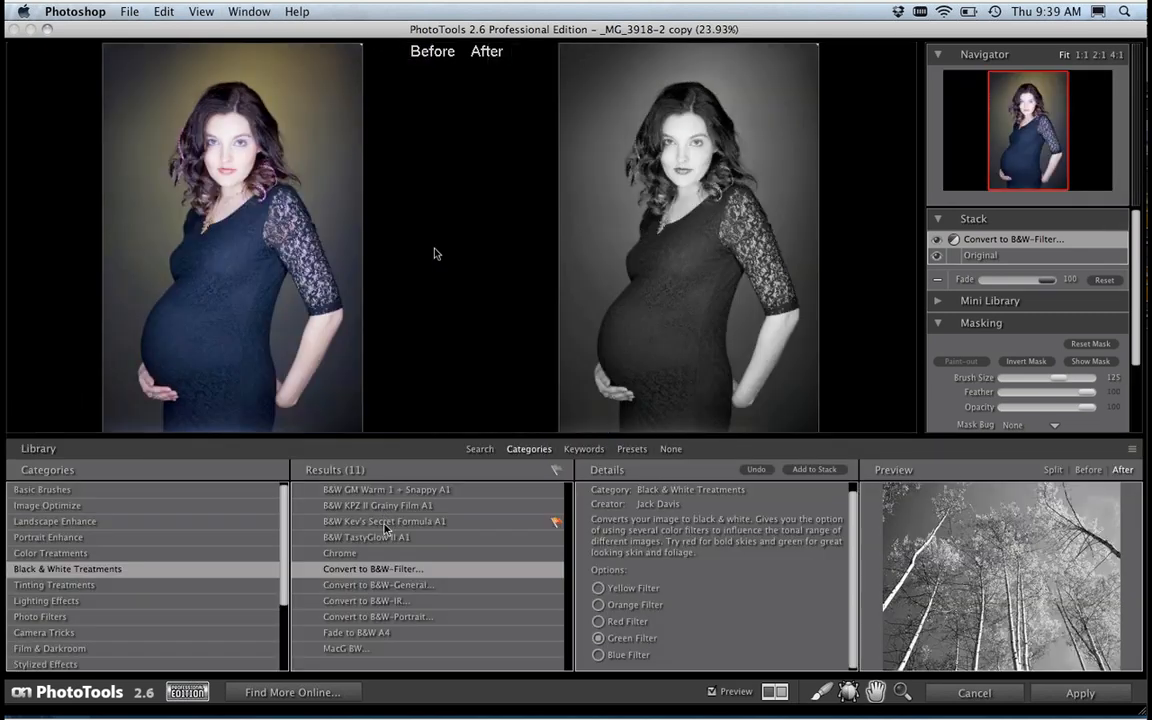
left_click(384, 522)
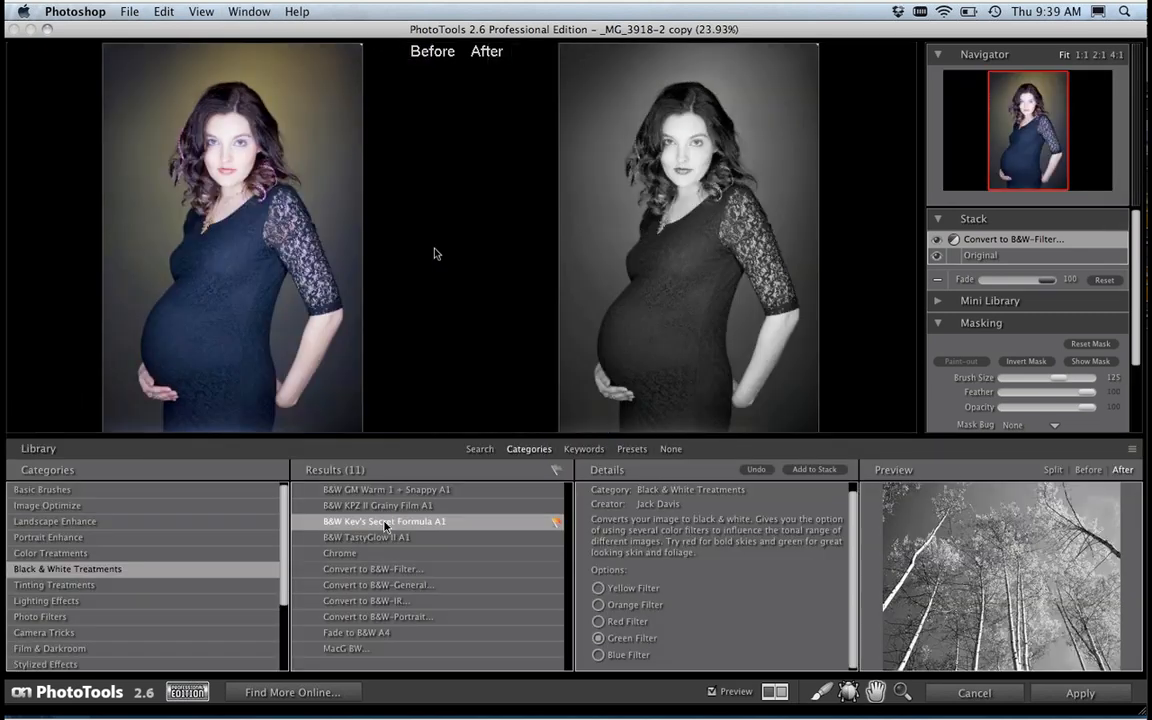
left_click(812, 470)
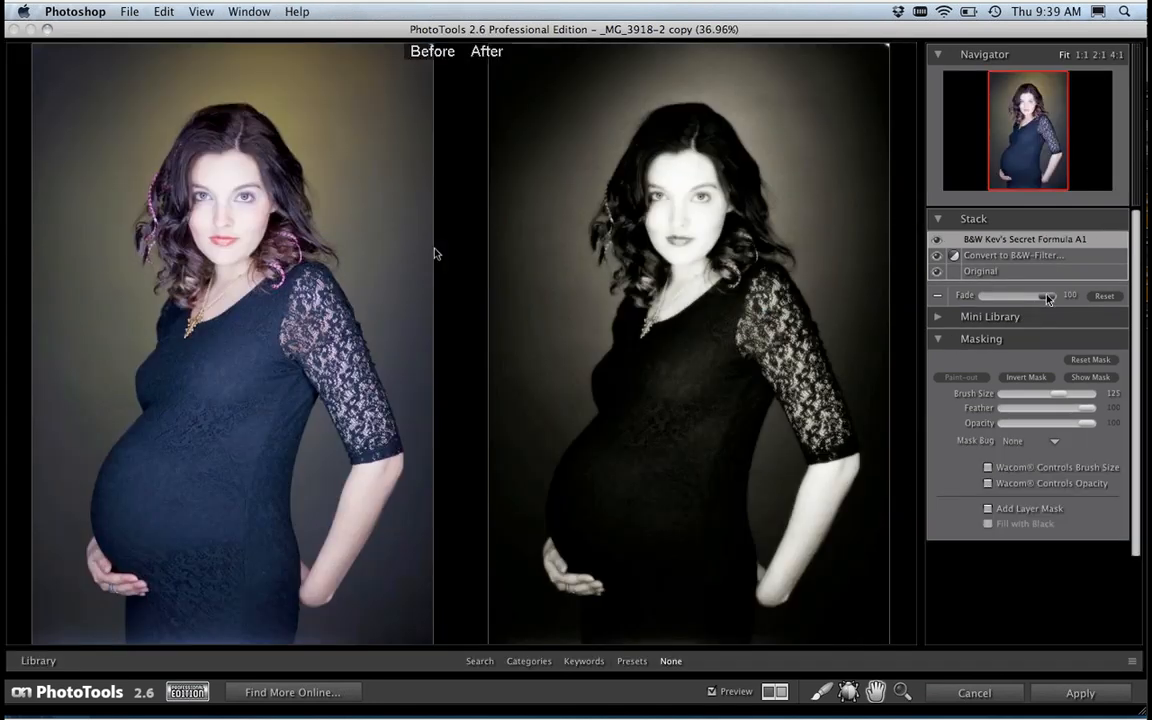
left_click_drag(1044, 299, 1021, 305)
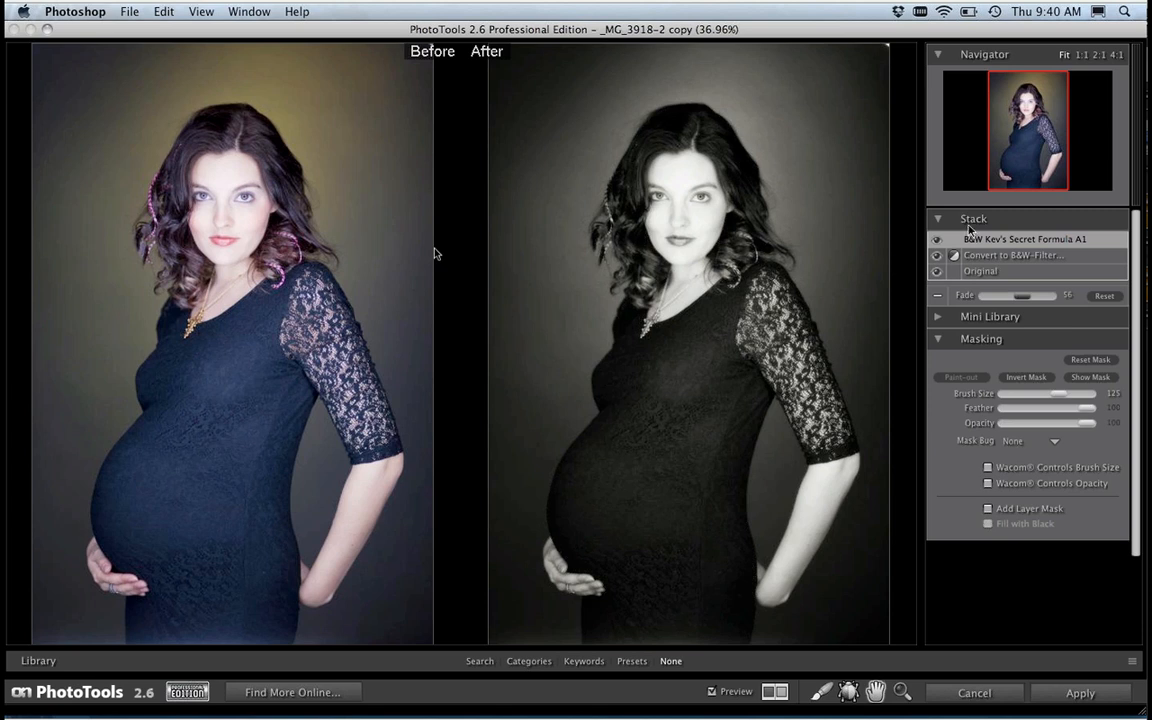
Step: Hide the B&W Kev's Secret Formula A1 effect and add Brush More Dynamic Range from Basic Brushes directly above the Convert to B&W-Filter layer
left_click(984, 258)
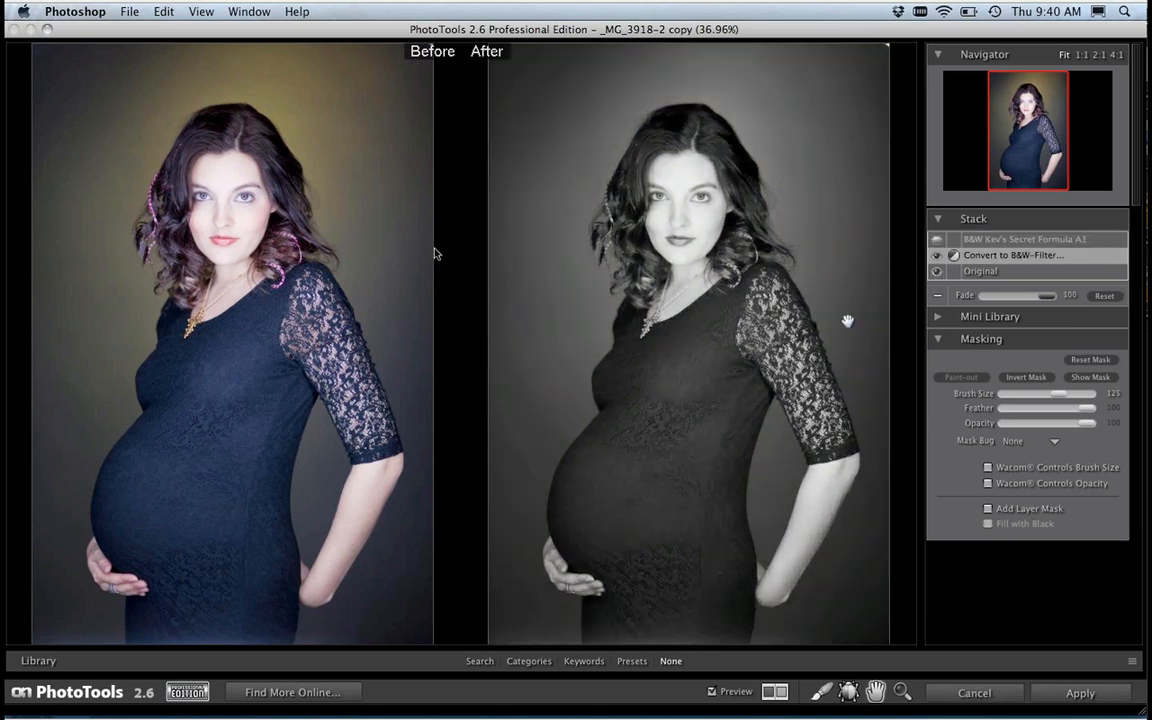
left_click(494, 655)
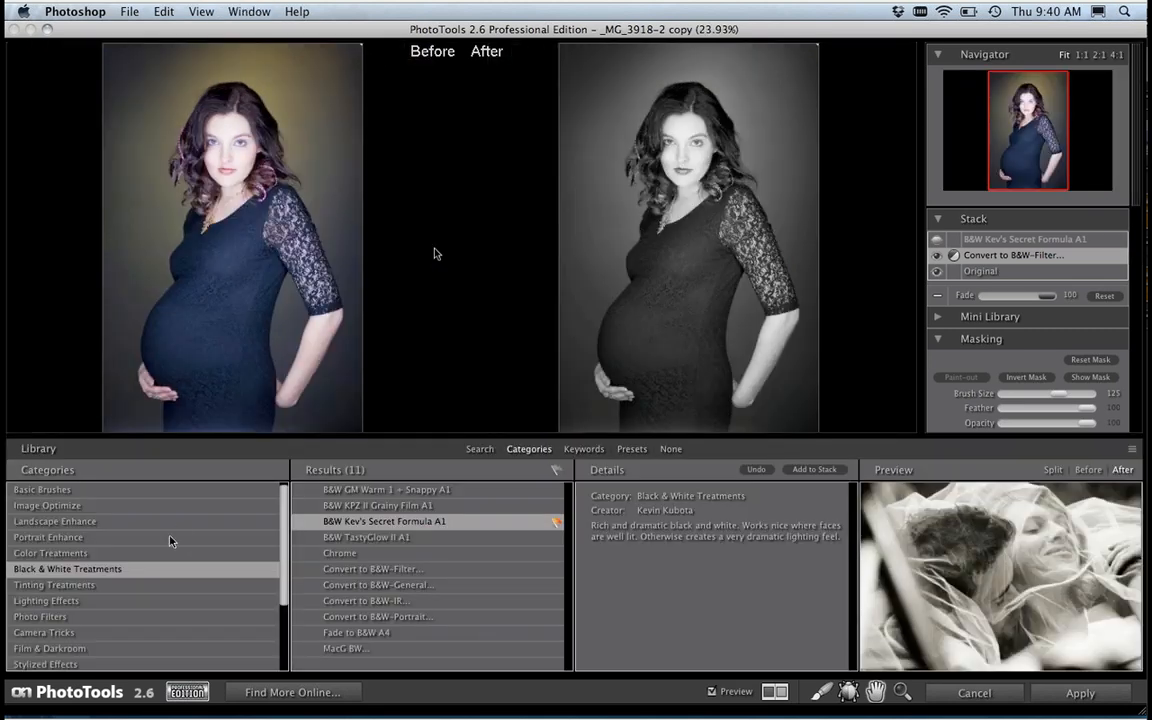
left_click(45, 490)
left_click(381, 601)
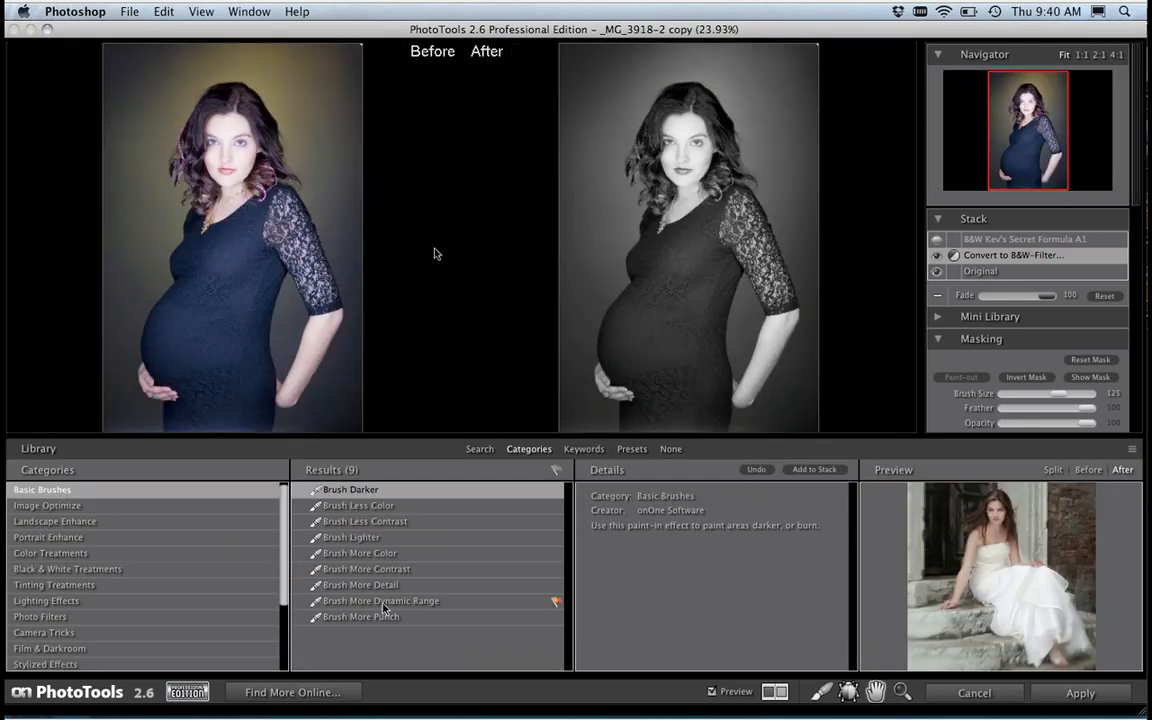
left_click(814, 469)
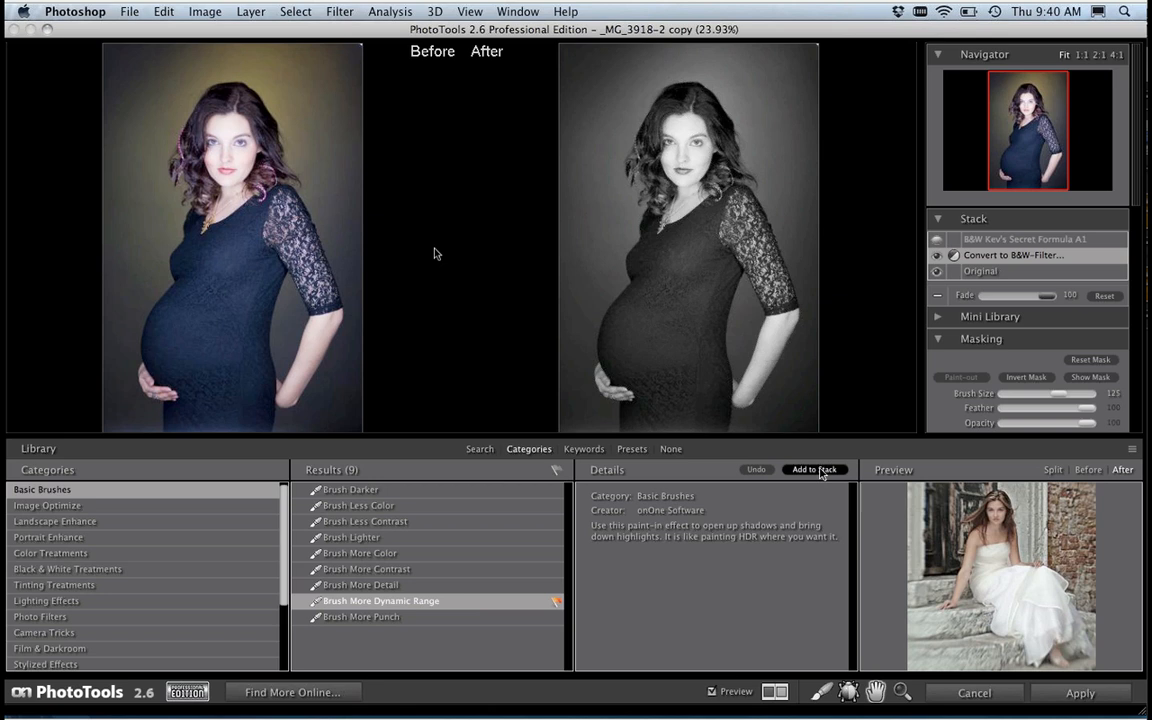
left_click(693, 309)
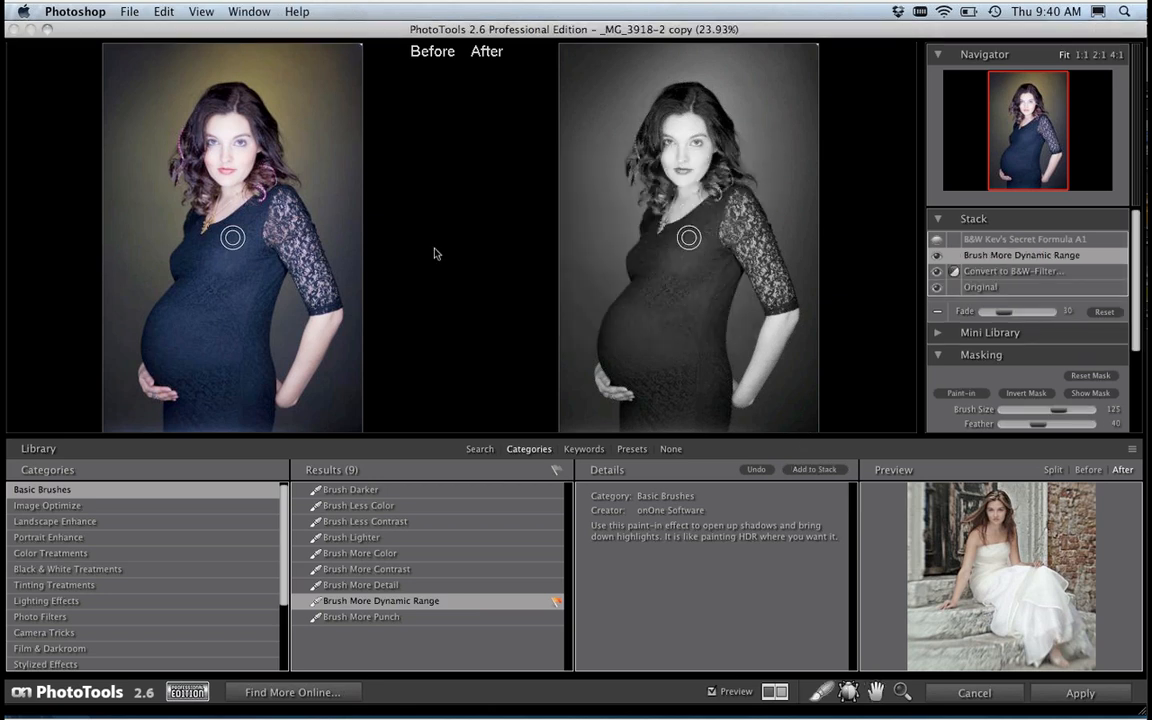
Step: Set the masking brush for the Brush More Dynamic Range effect to size 350 and opacity 50
key("bracketright")
key("bracketright")
key("bracketright")
key("bracketright")
key("bracketright")
key("bracketright")
key("bracketright")
key("bracketright")
key("bracketright")
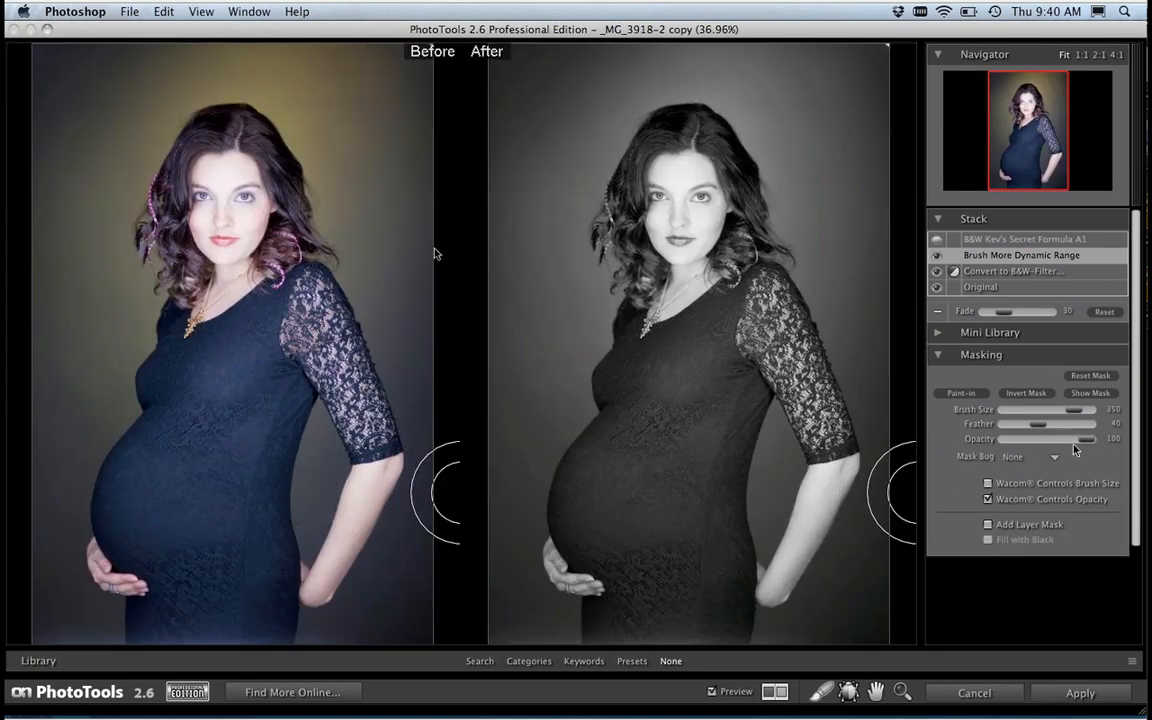
left_click_drag(1048, 446, 1044, 441)
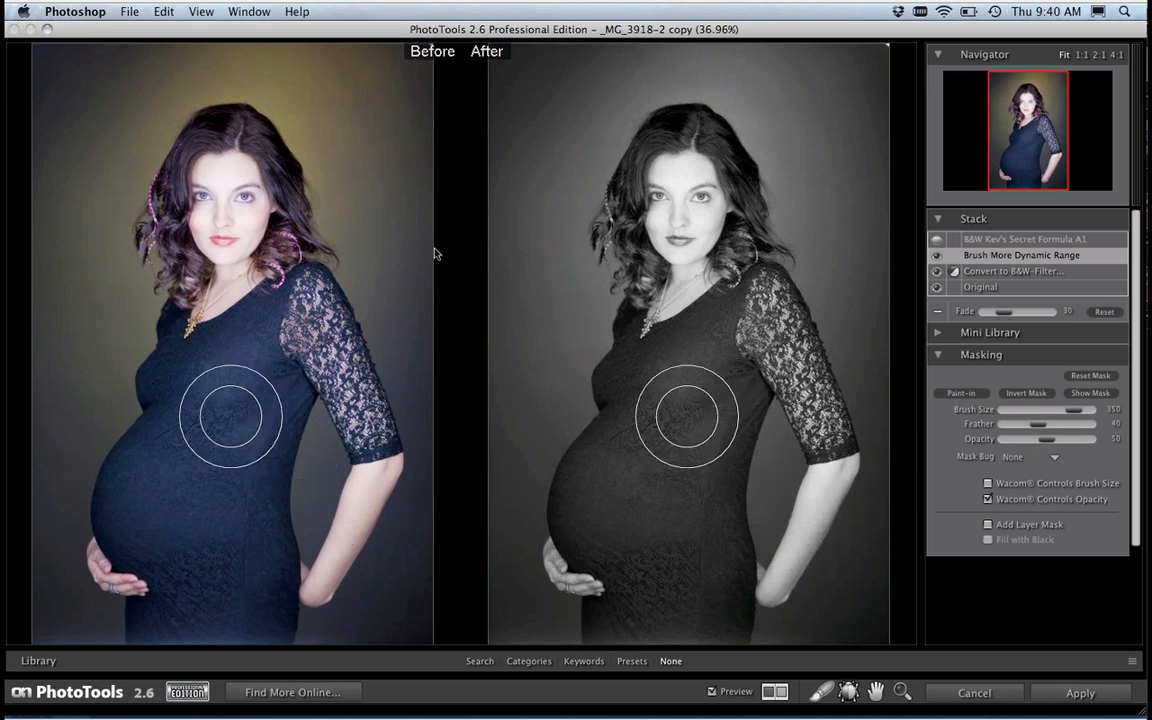
Step: Paint the Brush More Dynamic Range effect in over the dress, lace sleeve and hair, reducing the brush to 150 for the sleeve and 100 for the hair
mouse_move(199, 438)
left_mouse_down()
mouse_move(190, 400)
mouse_move(162, 497)
mouse_move(160, 472)
mouse_move(134, 534)
mouse_move(141, 545)
mouse_move(157, 450)
mouse_move(143, 485)
mouse_move(175, 622)
mouse_move(194, 602)
mouse_move(234, 613)
mouse_move(241, 594)
mouse_move(244, 620)
mouse_move(247, 544)
mouse_move(231, 498)
mouse_move(240, 445)
mouse_move(235, 456)
mouse_move(234, 506)
mouse_move(281, 362)
mouse_move(227, 432)
mouse_move(295, 315)
mouse_move(263, 349)
mouse_move(272, 326)
mouse_move(228, 366)
mouse_move(198, 380)
left_mouse_up()
key("[")
key("[")
key("[")
key("[")
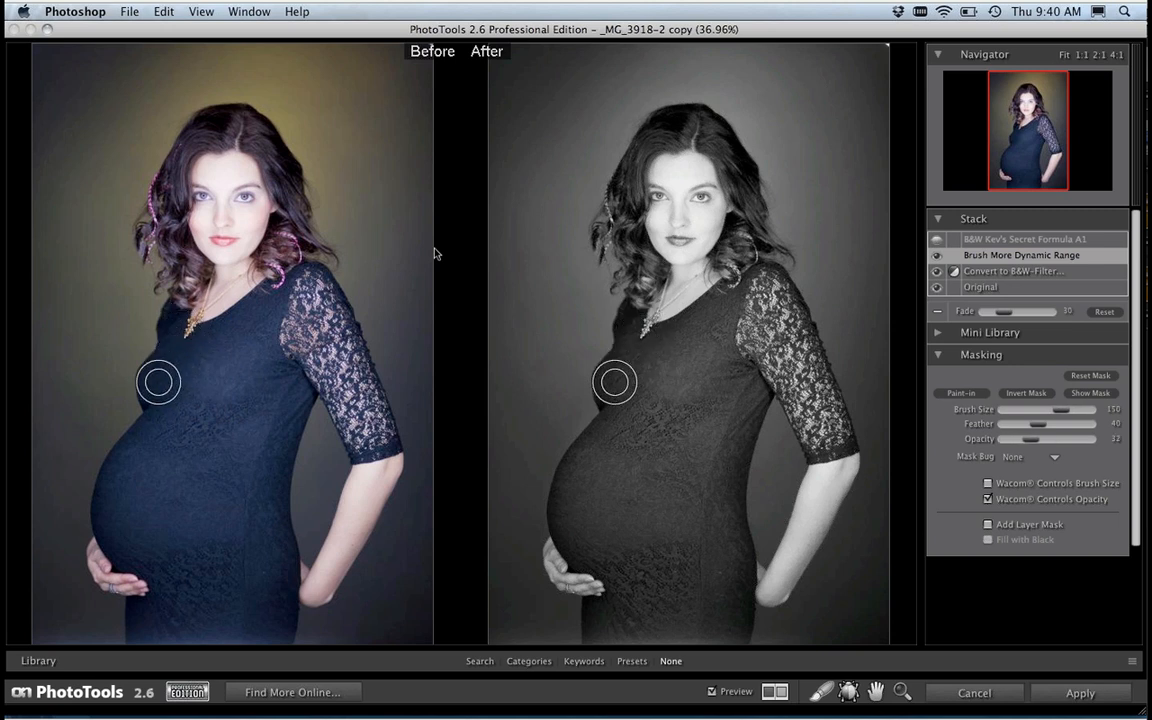
mouse_move(322, 342)
left_mouse_down()
mouse_move(348, 405)
mouse_move(376, 438)
mouse_move(307, 282)
left_mouse_up()
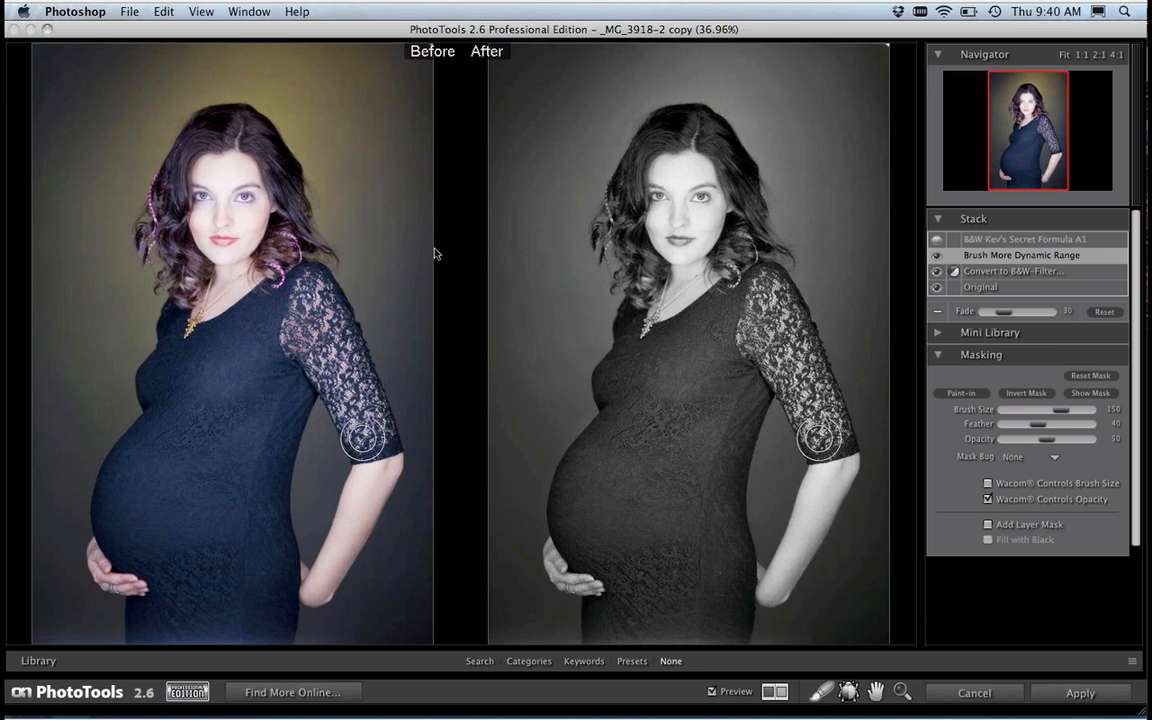
key("bracketleft")
mouse_move(210, 131)
left_mouse_down()
mouse_move(179, 160)
mouse_move(174, 233)
mouse_move(182, 168)
mouse_move(163, 212)
mouse_move(193, 145)
mouse_move(224, 124)
mouse_move(248, 130)
mouse_move(284, 182)
mouse_move(262, 251)
left_mouse_up()
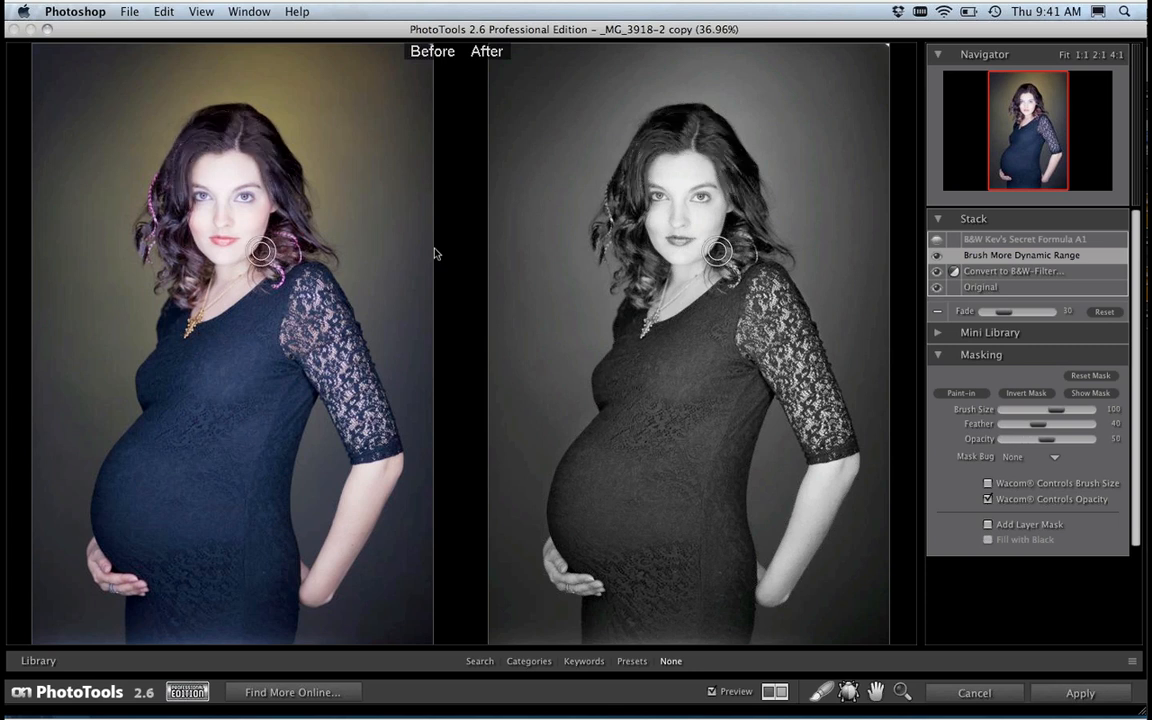
Step: Paint the Brush More Dynamic Range effect in over both eyes and the lips with a size 45 brush
key("super+equal")
key("super+equal")
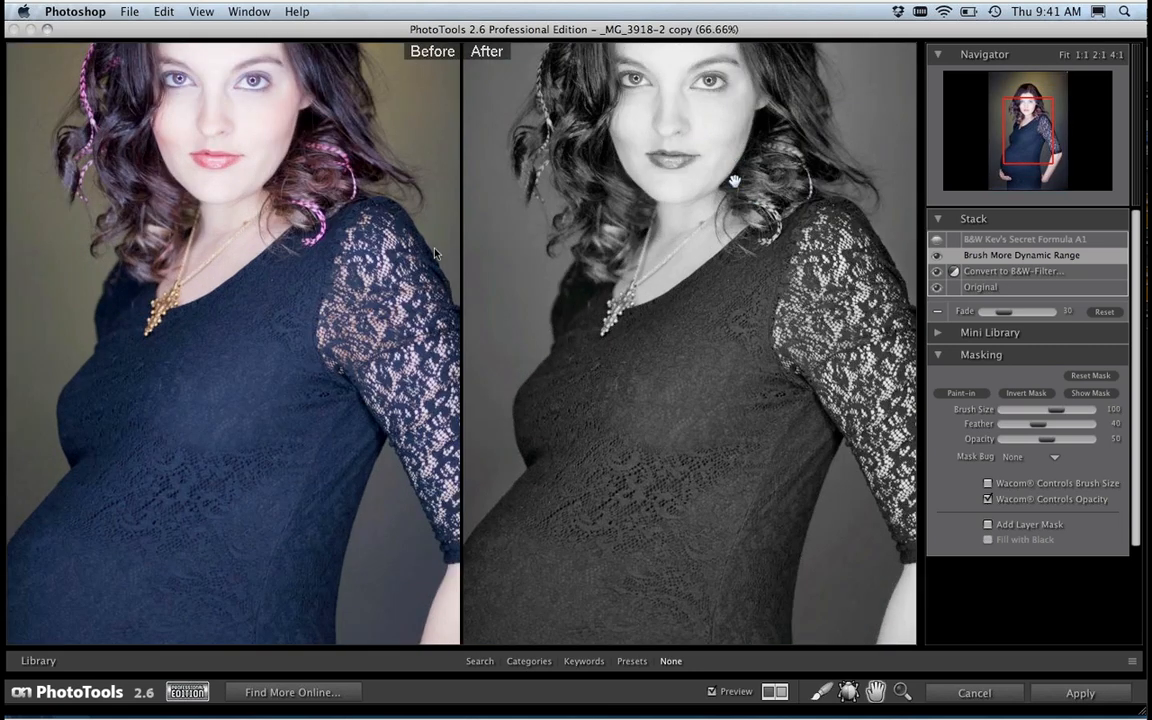
left_click_drag(734, 181, 726, 259)
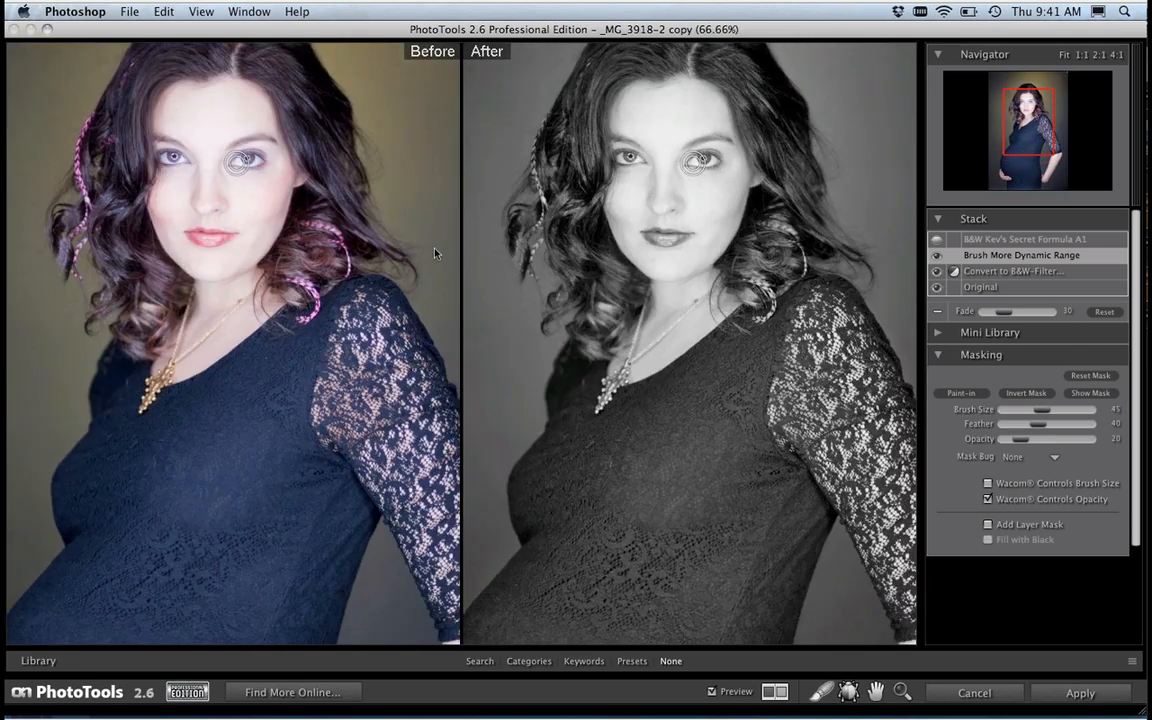
mouse_move(695, 162)
left_mouse_down()
mouse_move(719, 157)
mouse_move(729, 138)
mouse_move(616, 150)
mouse_move(620, 139)
mouse_move(611, 143)
mouse_move(633, 156)
mouse_move(617, 142)
mouse_move(612, 157)
left_mouse_up()
mouse_move(662, 241)
left_mouse_down()
mouse_move(650, 231)
mouse_move(681, 238)
mouse_move(667, 236)
left_mouse_up()
mouse_move(708, 160)
left_mouse_down()
mouse_move(726, 142)
mouse_move(711, 159)
left_mouse_up()
left_click_drag(629, 160, 612, 143)
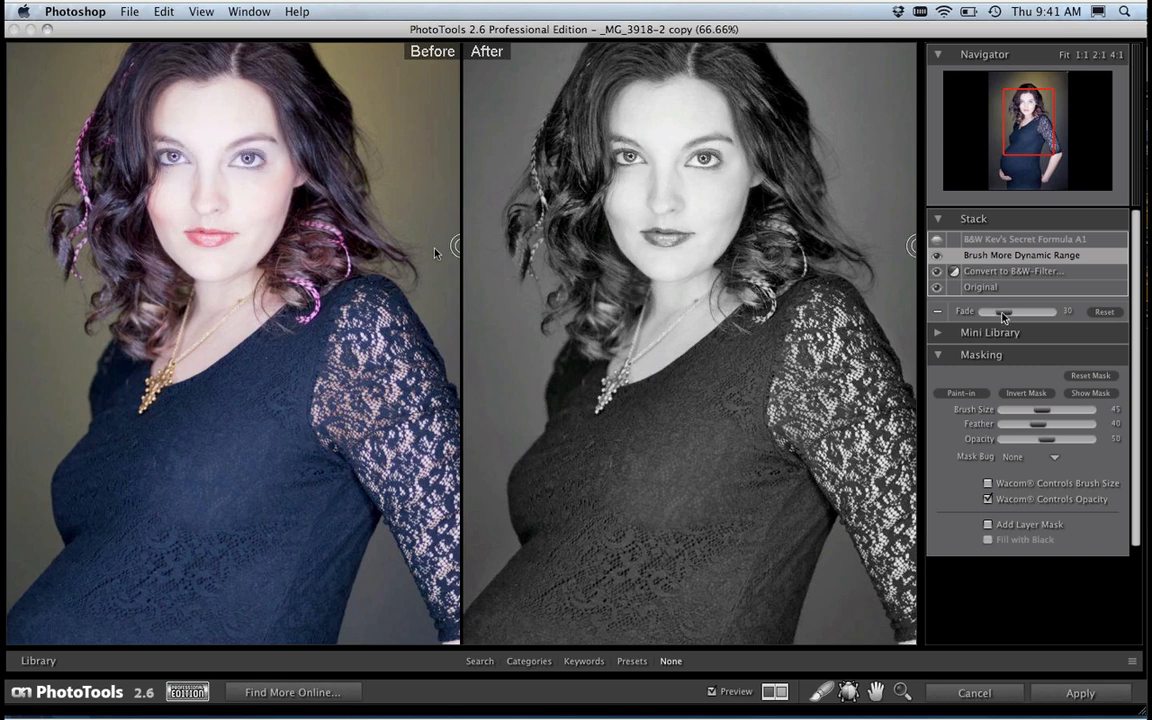
Step: Fade the Brush More Dynamic Range effect to 67 with the whole photo in view, and show B&W Kev's Secret Formula A1 again
left_click_drag(1003, 316, 1004, 307)
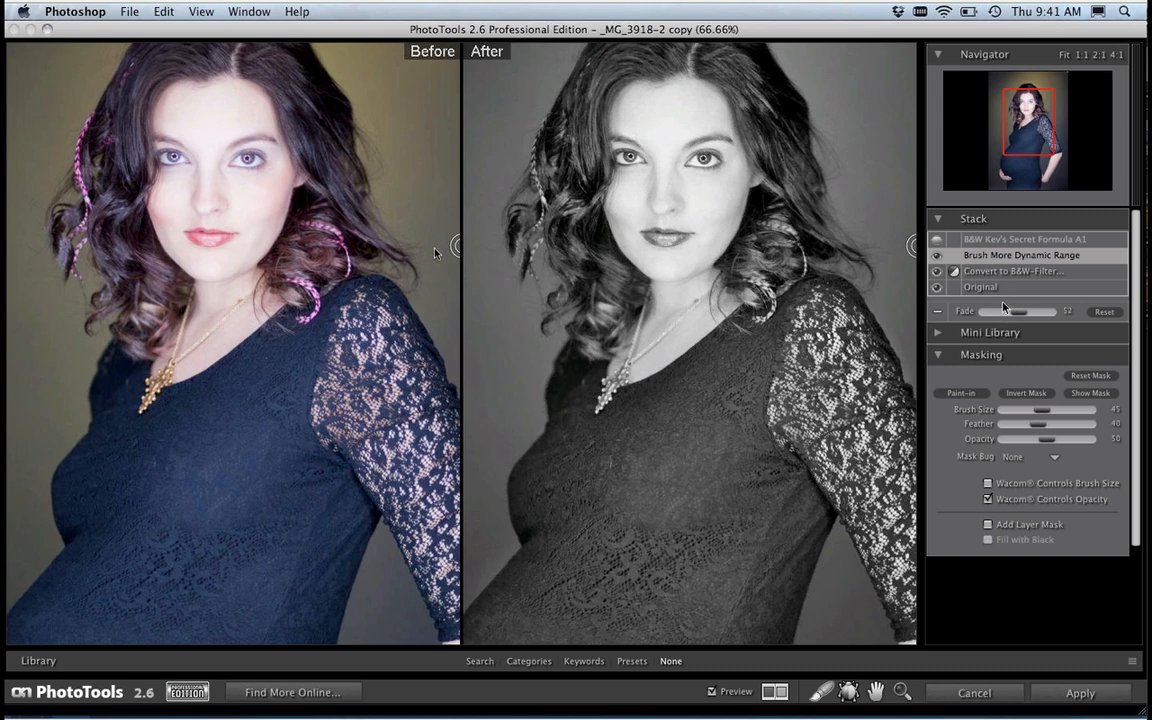
key("super+0")
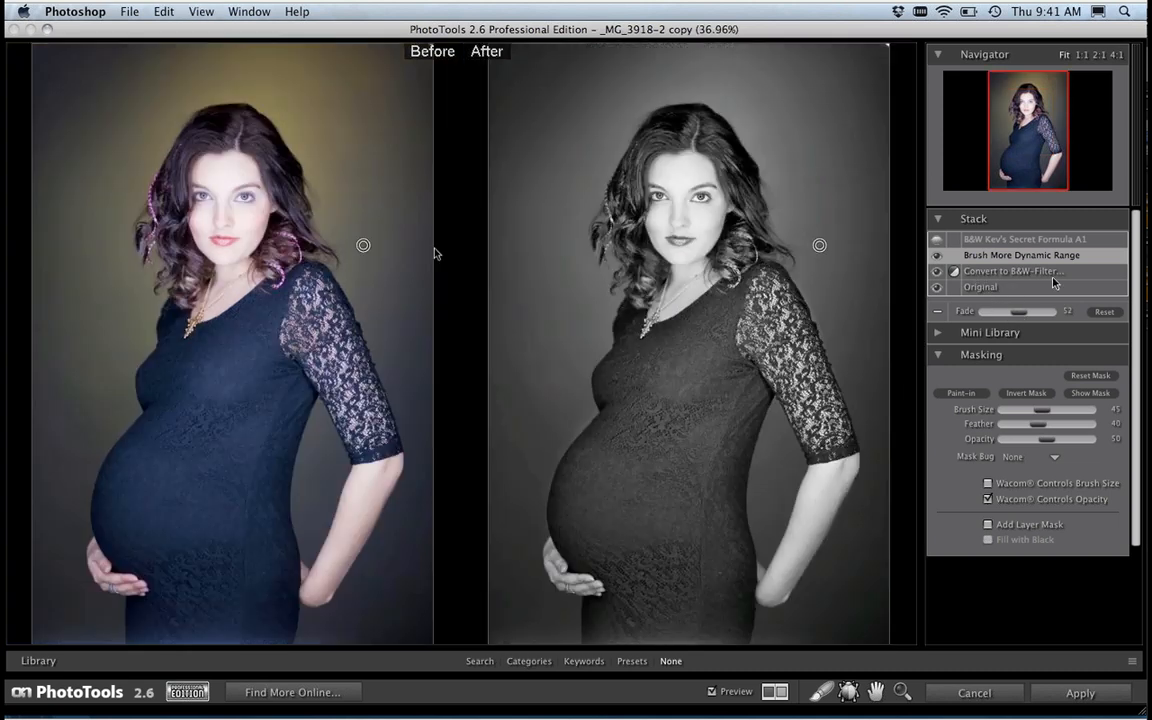
left_click_drag(1027, 316, 1024, 316)
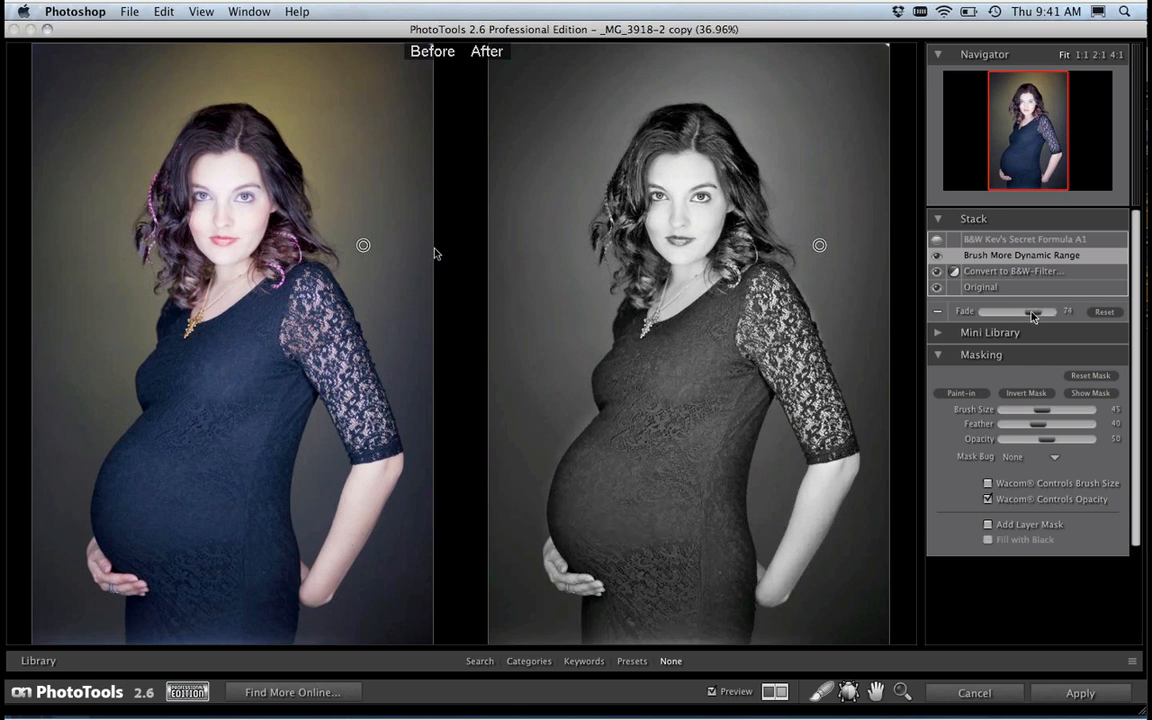
left_click(998, 240)
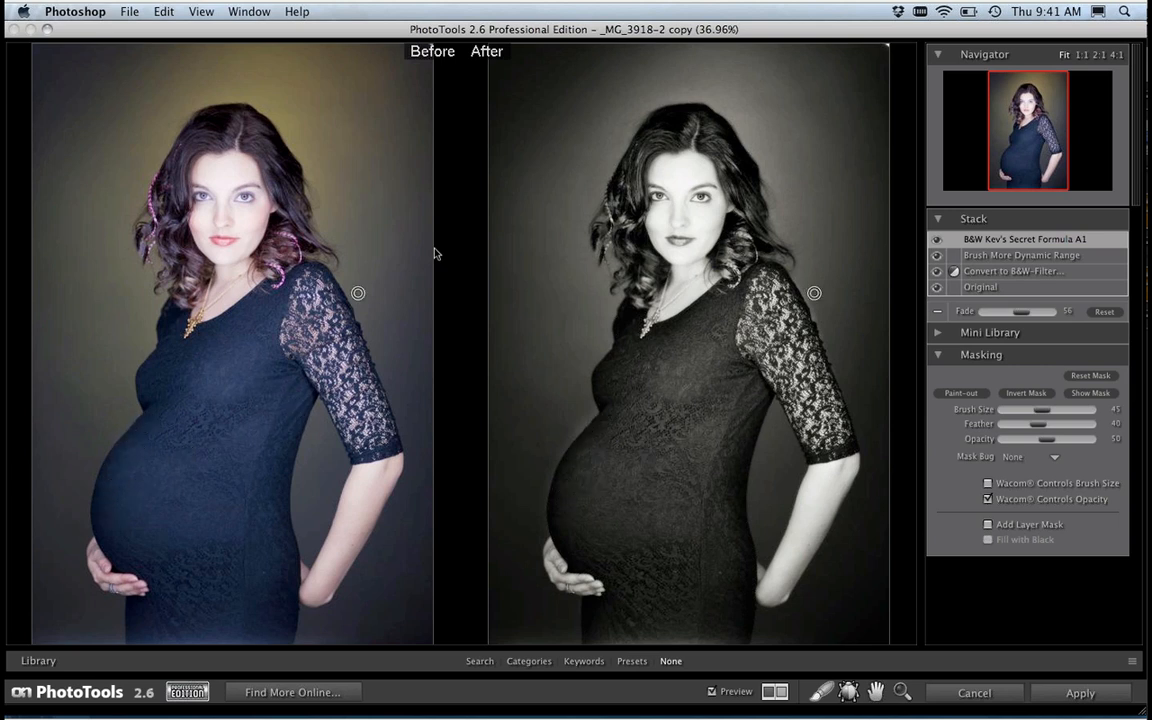
Step: Hide B&W Kev's Secret Formula A1 and paint the Brush More Dynamic Range effect out along the figure's outer edges with a size 50 brush
left_click(995, 258)
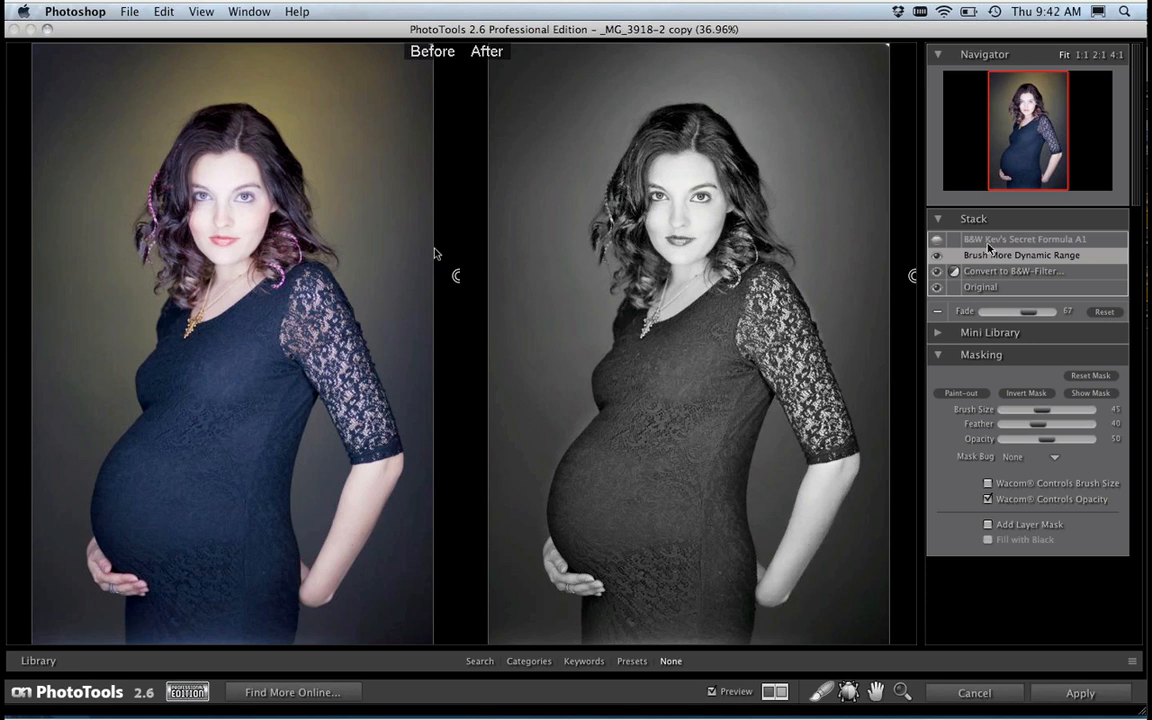
left_click(963, 394)
key("]")
left_click_drag(353, 302, 390, 391)
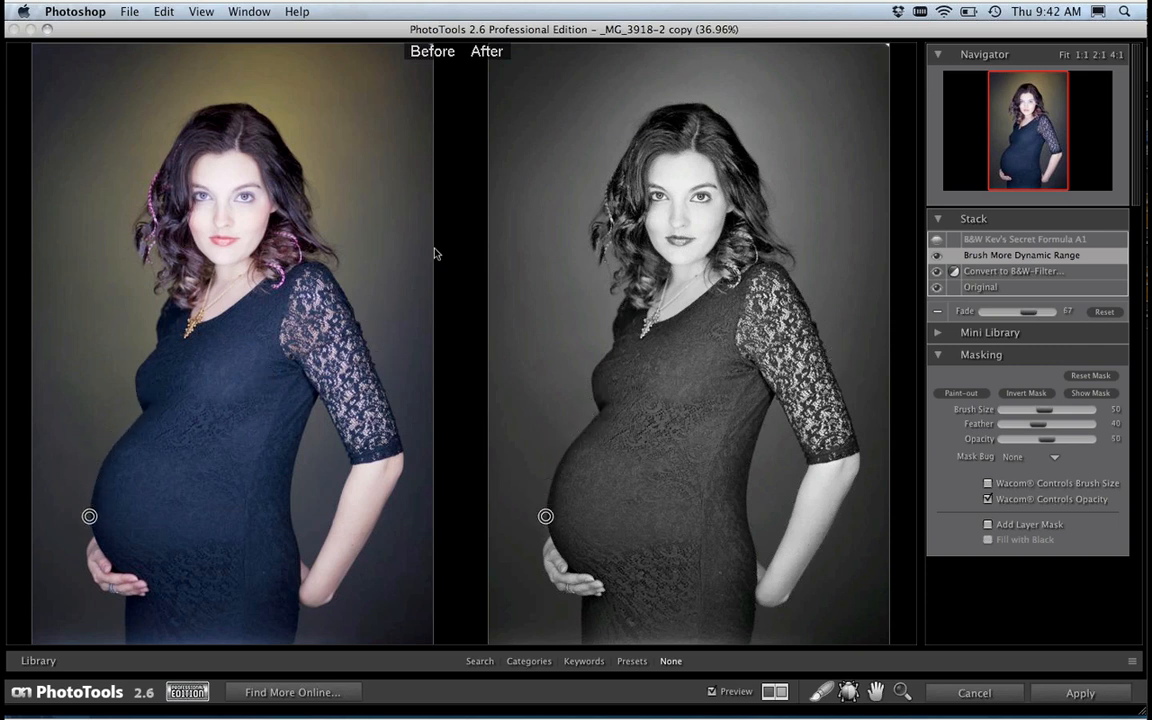
Step: Show and select B&W Kev's Secret Formula A1, and inspect the combined result at 50% zoom around the face and upper body
left_click(989, 242)
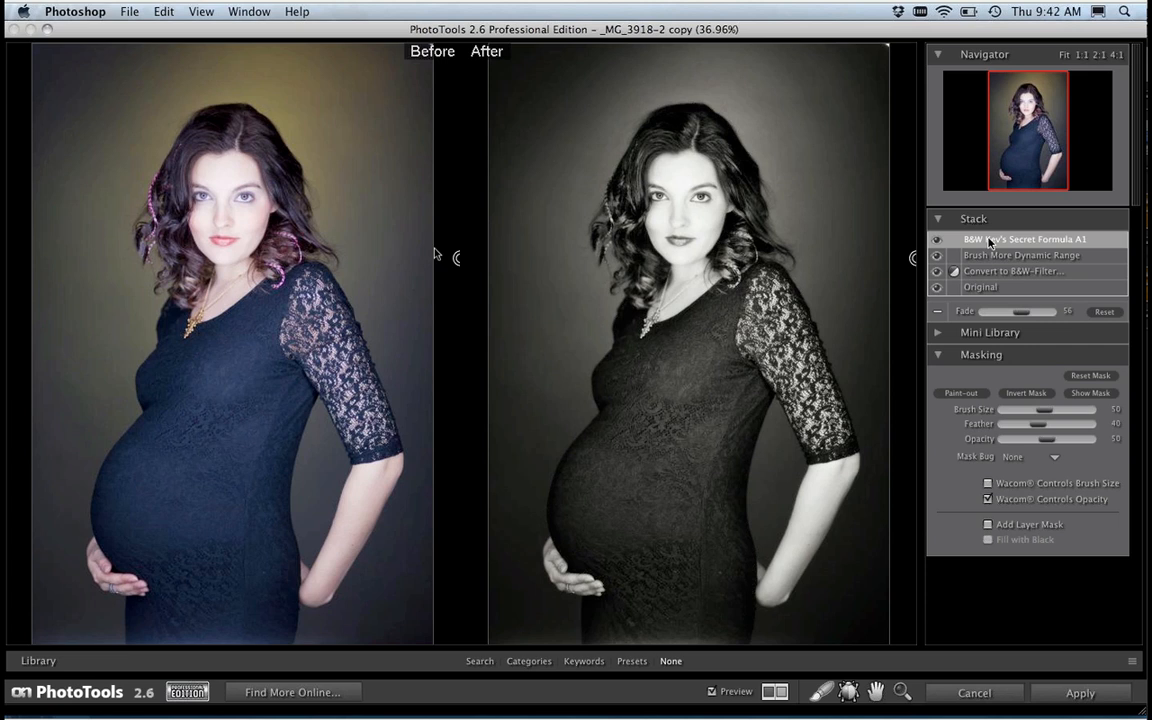
key("super+plus")
left_click_drag(1027, 143, 1022, 138)
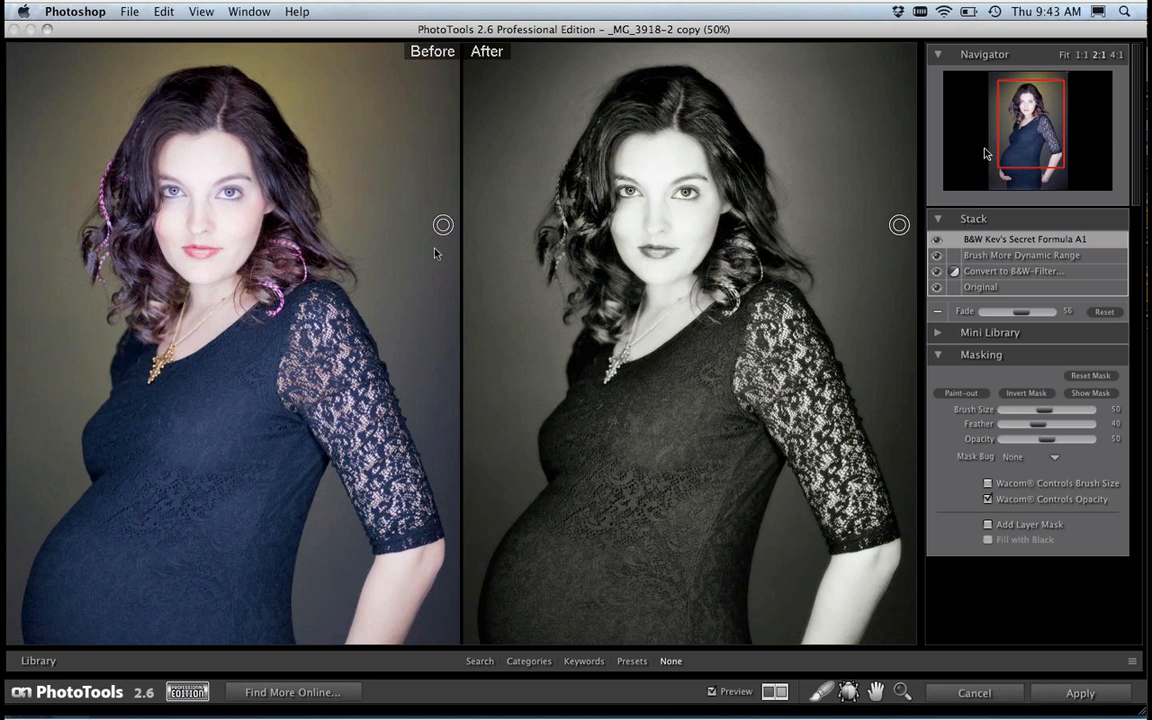
Step: Cancel the PhotoTools session, return to Lightroom's Library grid of the Whitney Webinar collection, and select _MG_3888.CR2
left_click(948, 694)
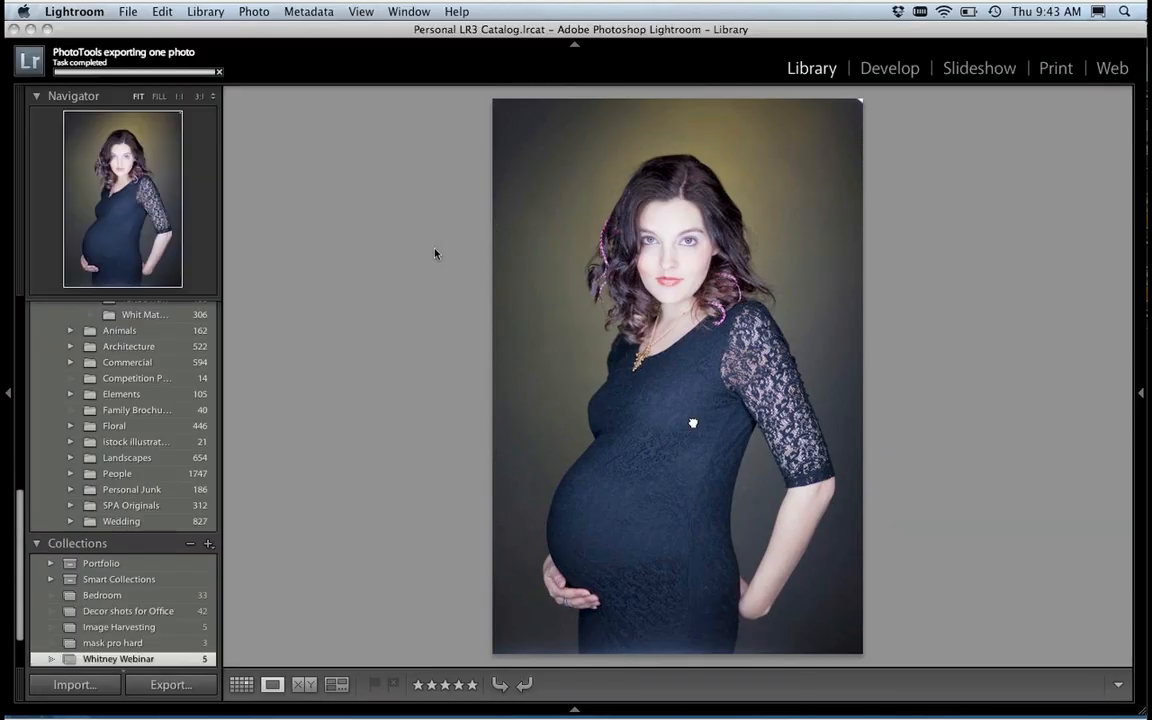
left_click(693, 422)
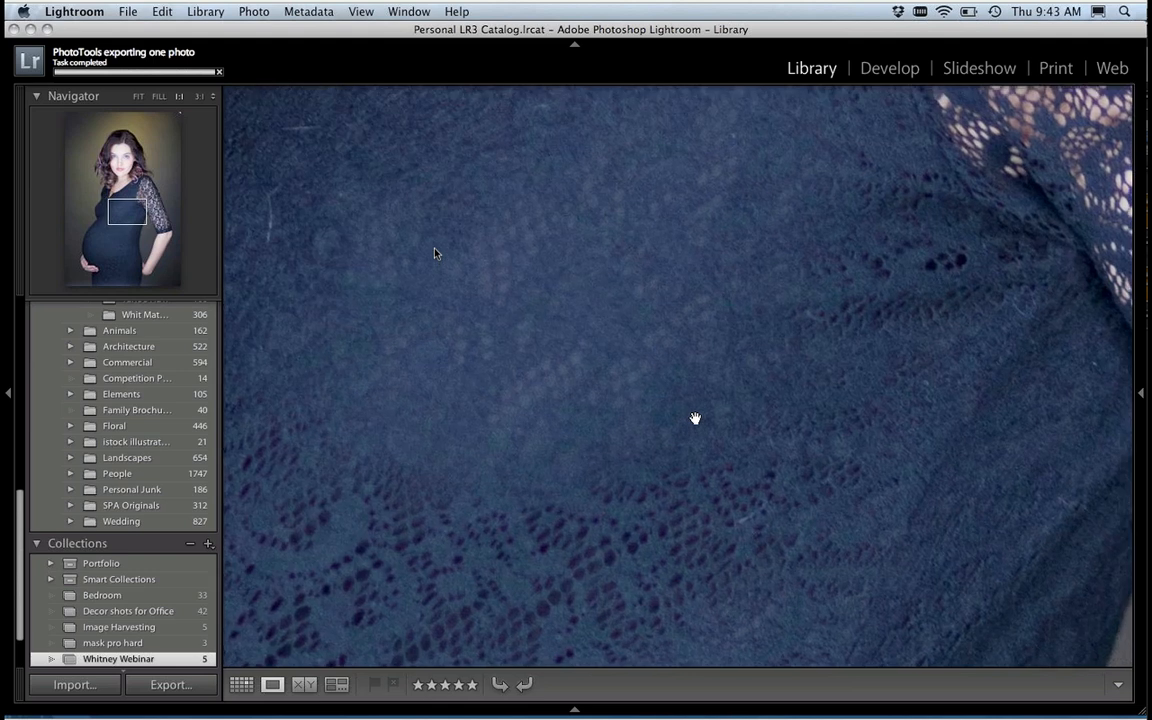
key("g")
left_click(320, 460)
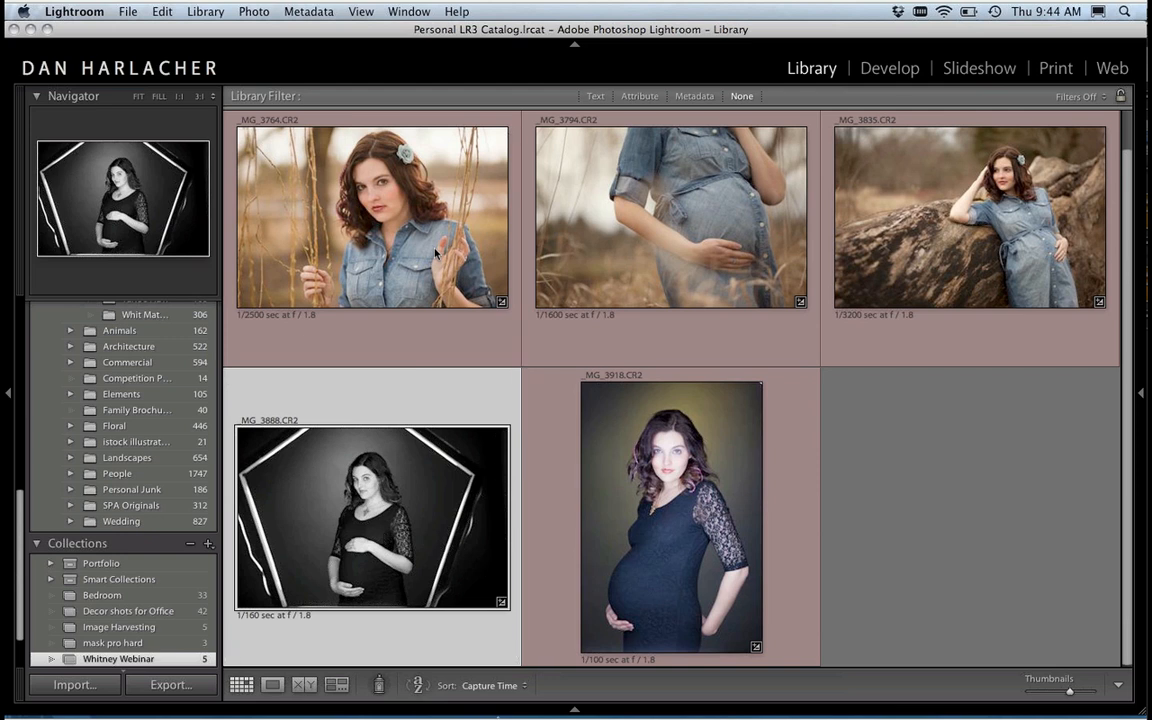
mouse_move(498, 694)
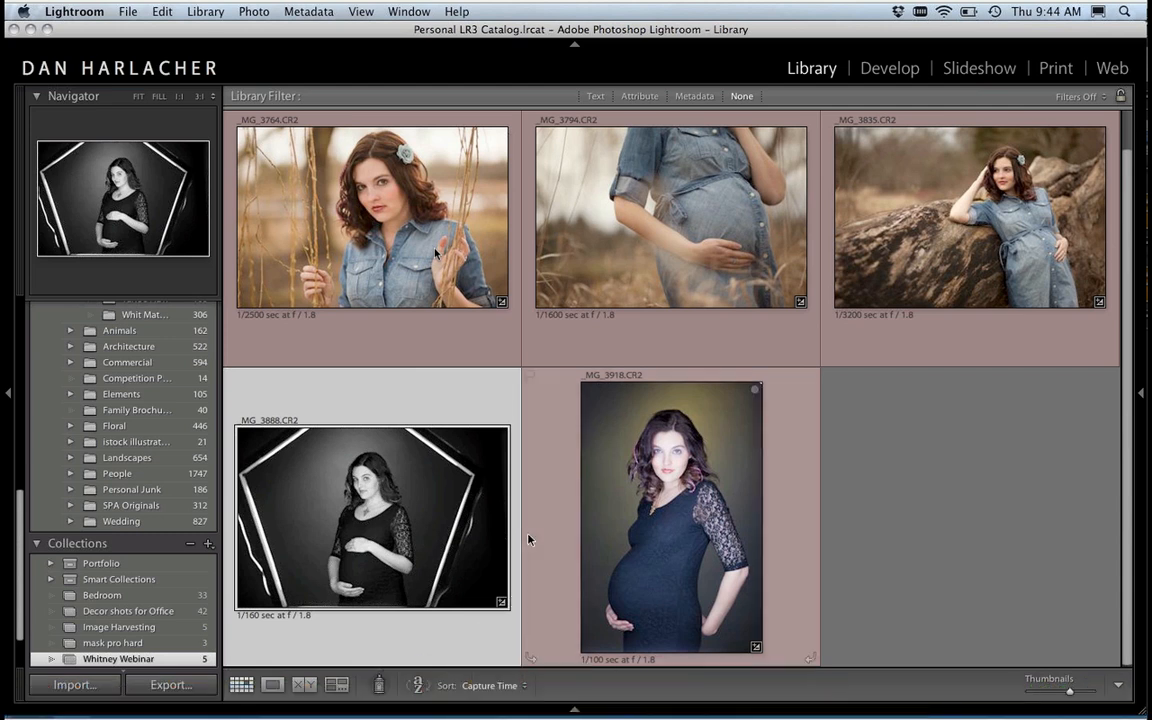